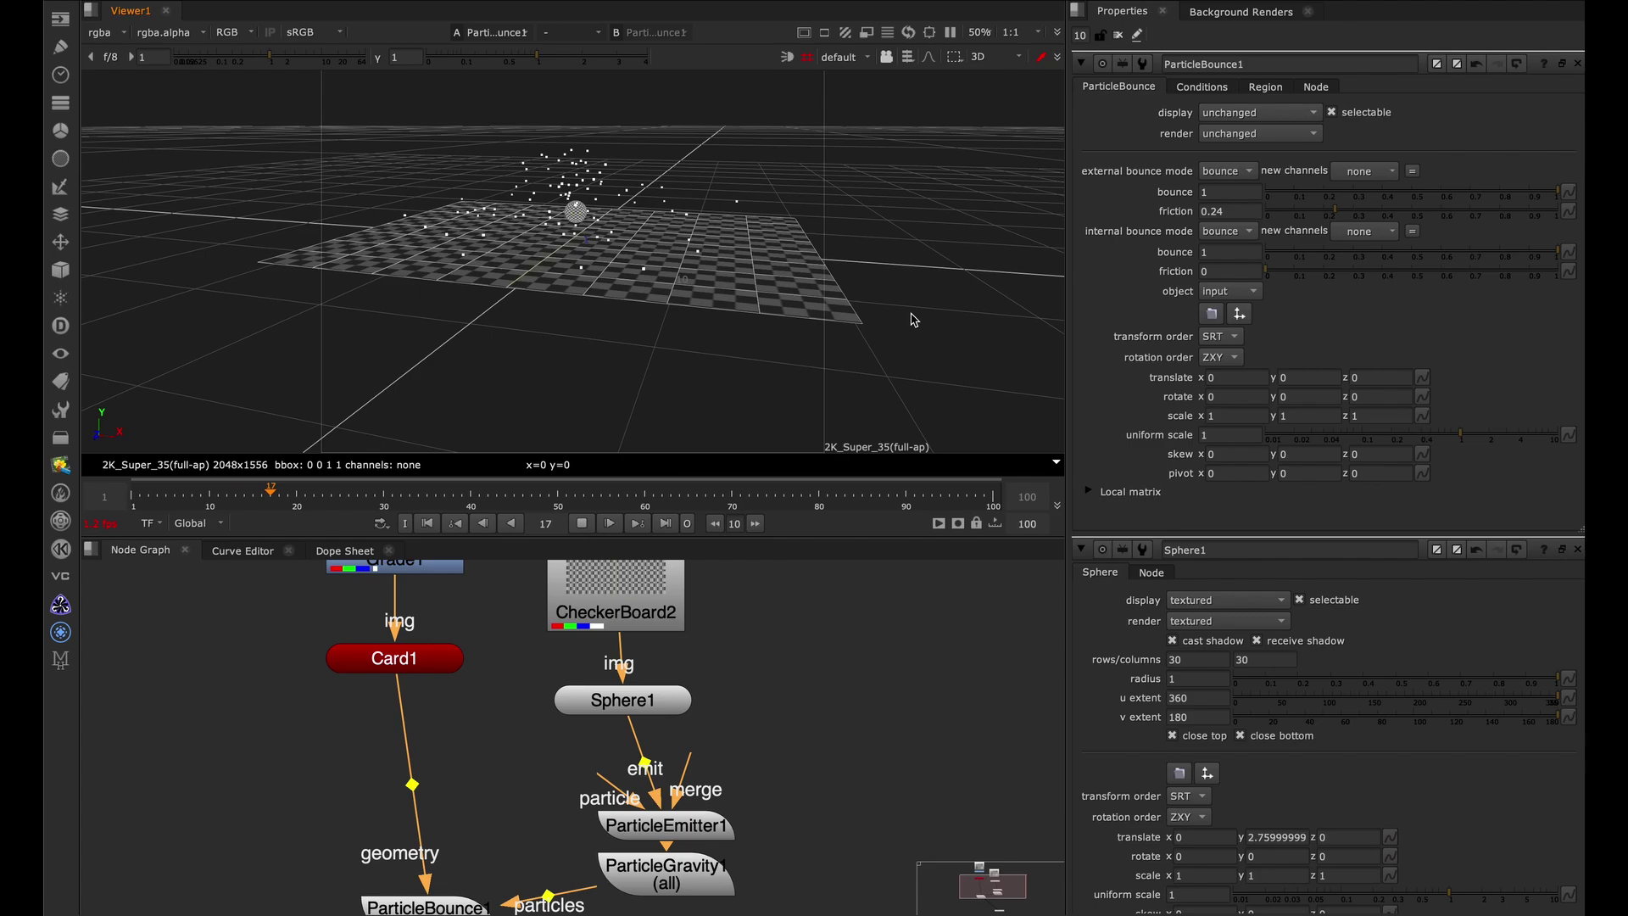
left_click_drag(916, 318, 317, 312, "ctrl")
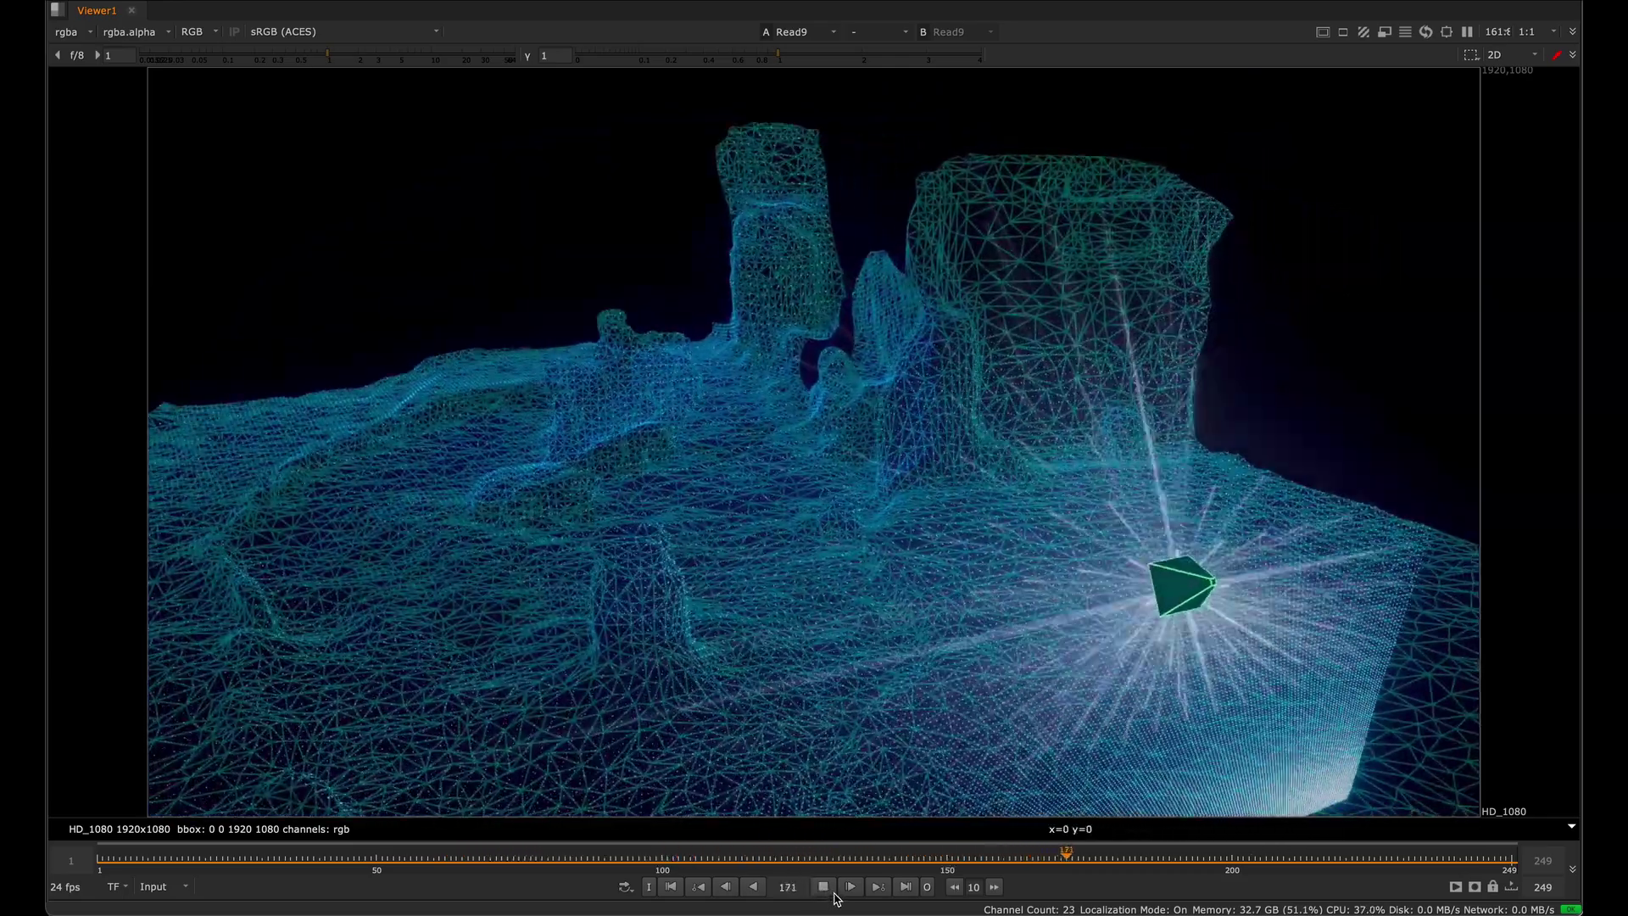
Stop the playback and scrub through the rendered point-cloud animation to review it.
left_click(822, 886)
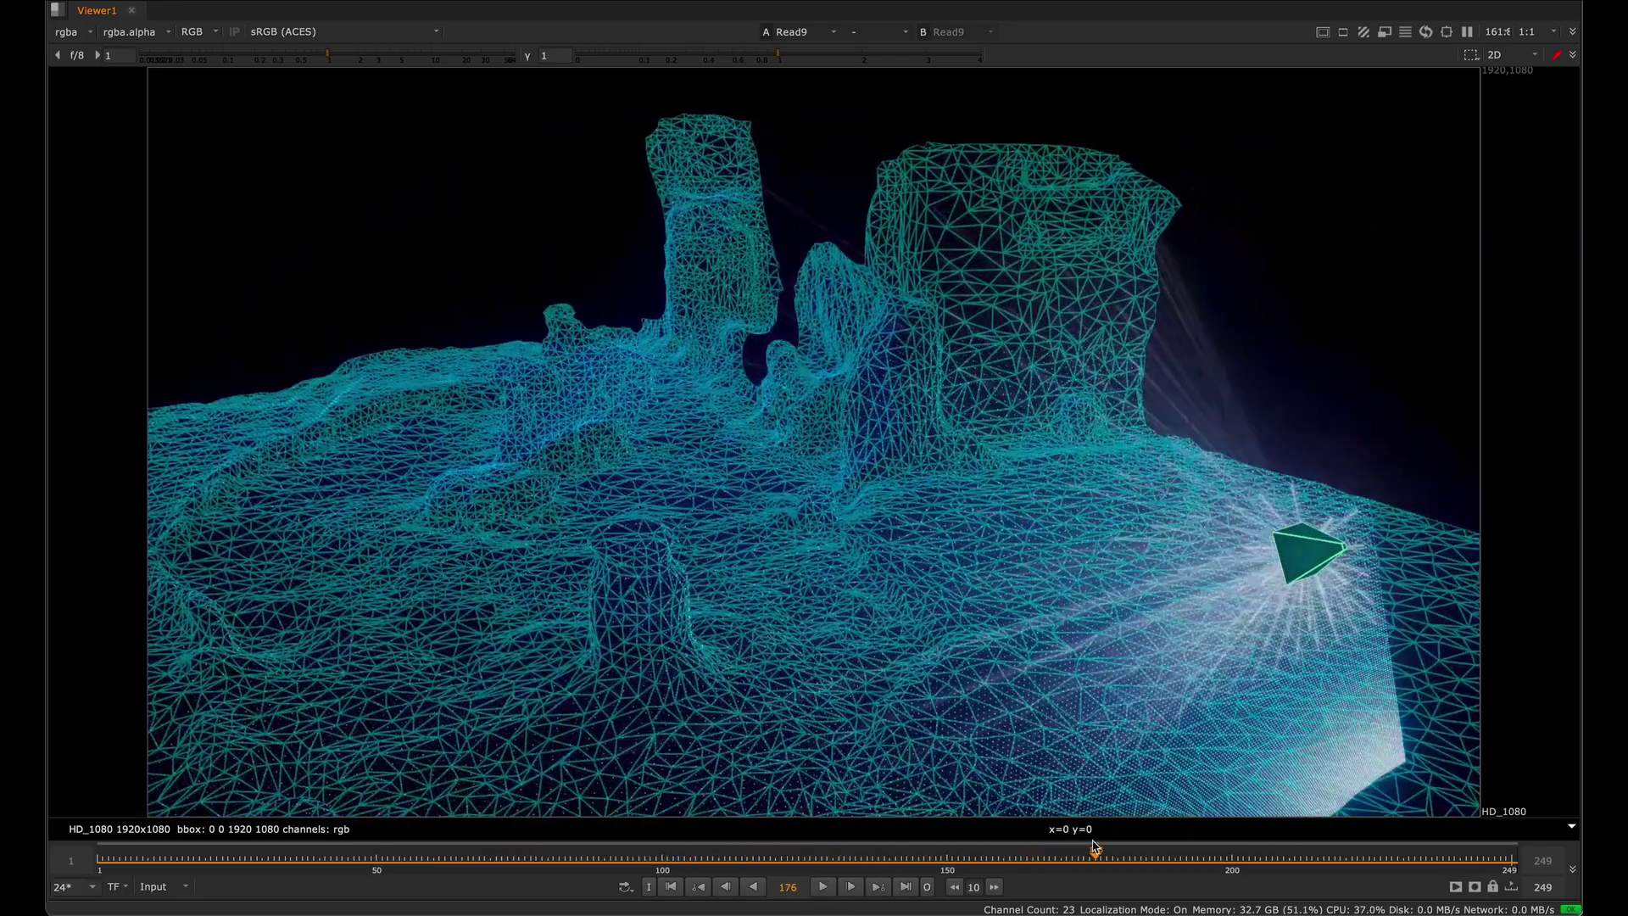
left_click_drag(1091, 862, 865, 760)
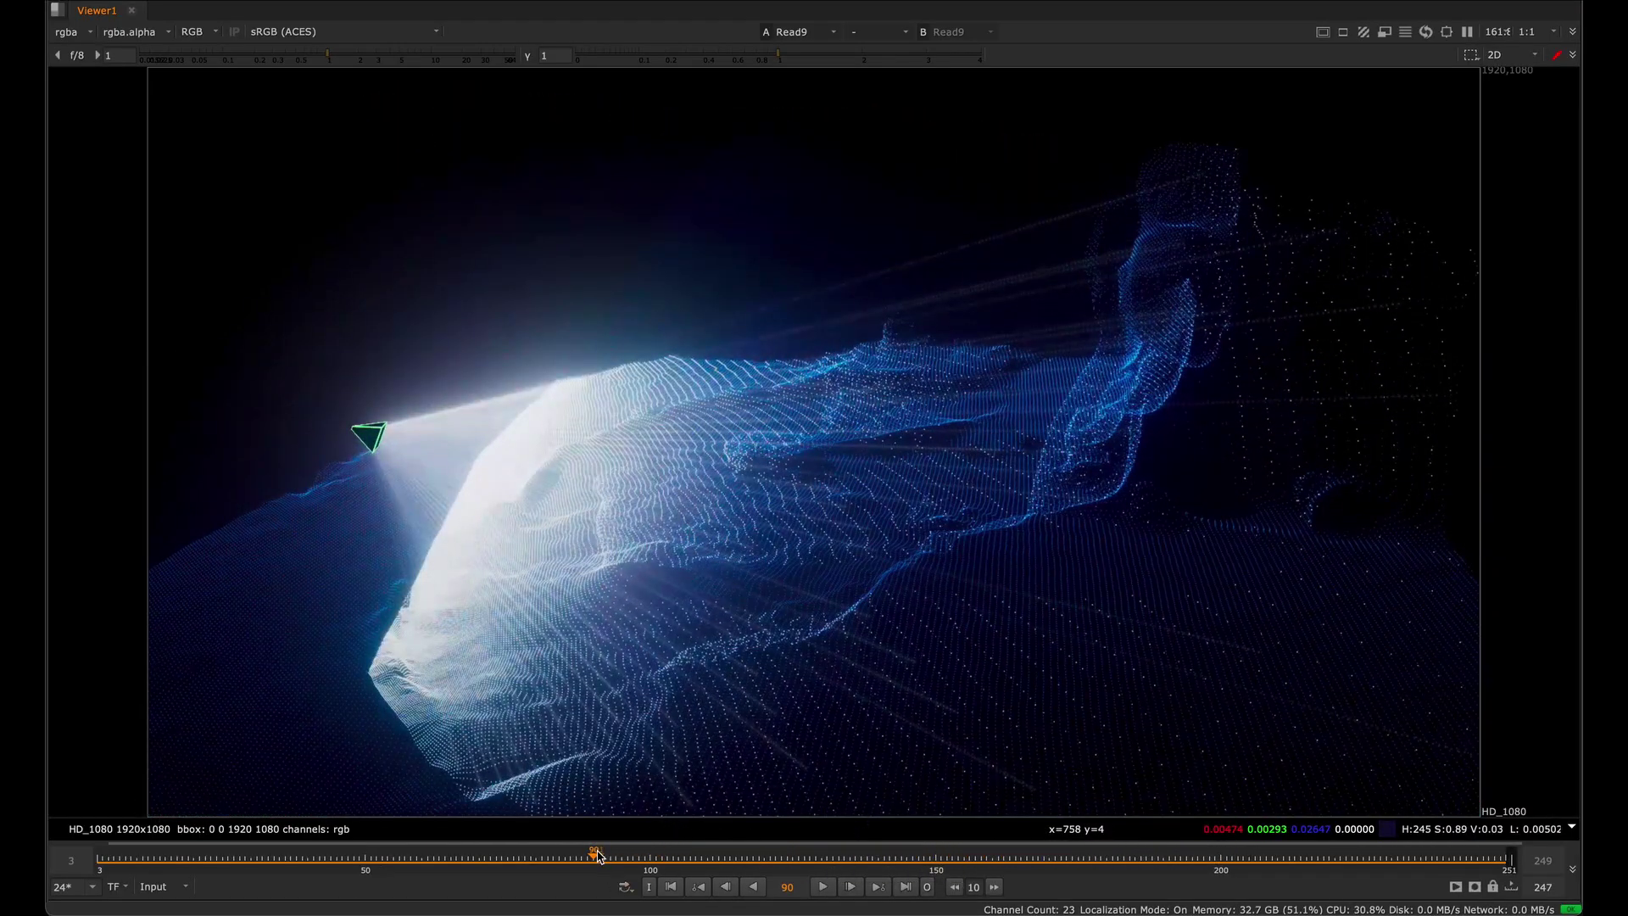
left_click_drag(597, 854, 197, 717)
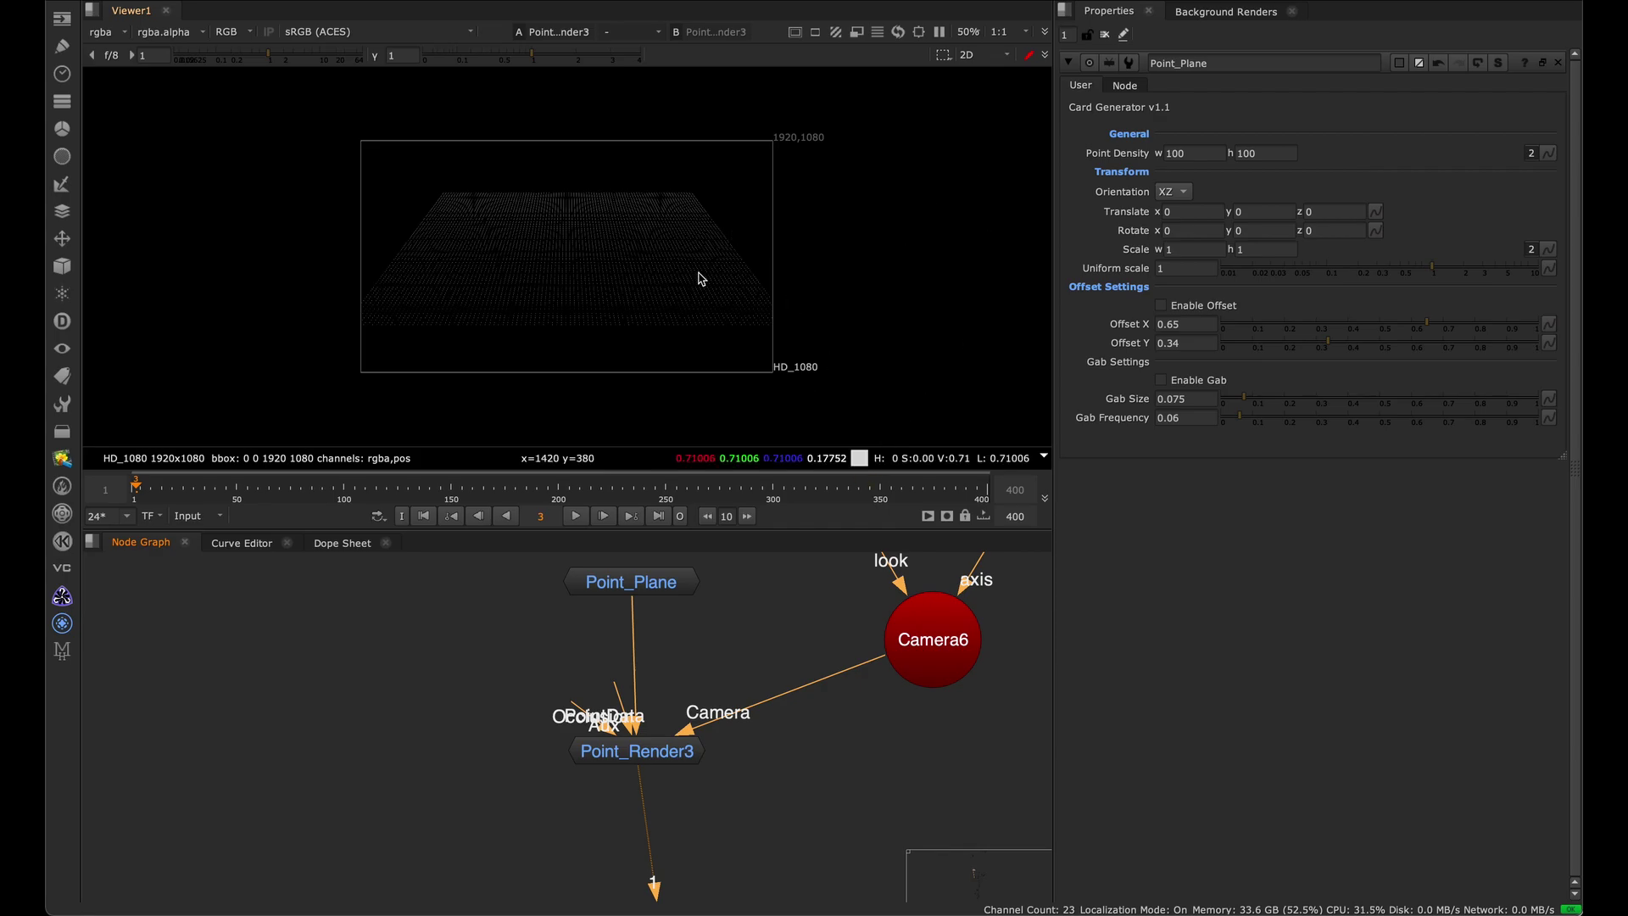
Align the Point_Render3 node directly beneath Point_Plane in the node graph.
middle_click_drag(731, 633, 676, 703)
left_click_drag(726, 626, 500, 864)
left_click(658, 839)
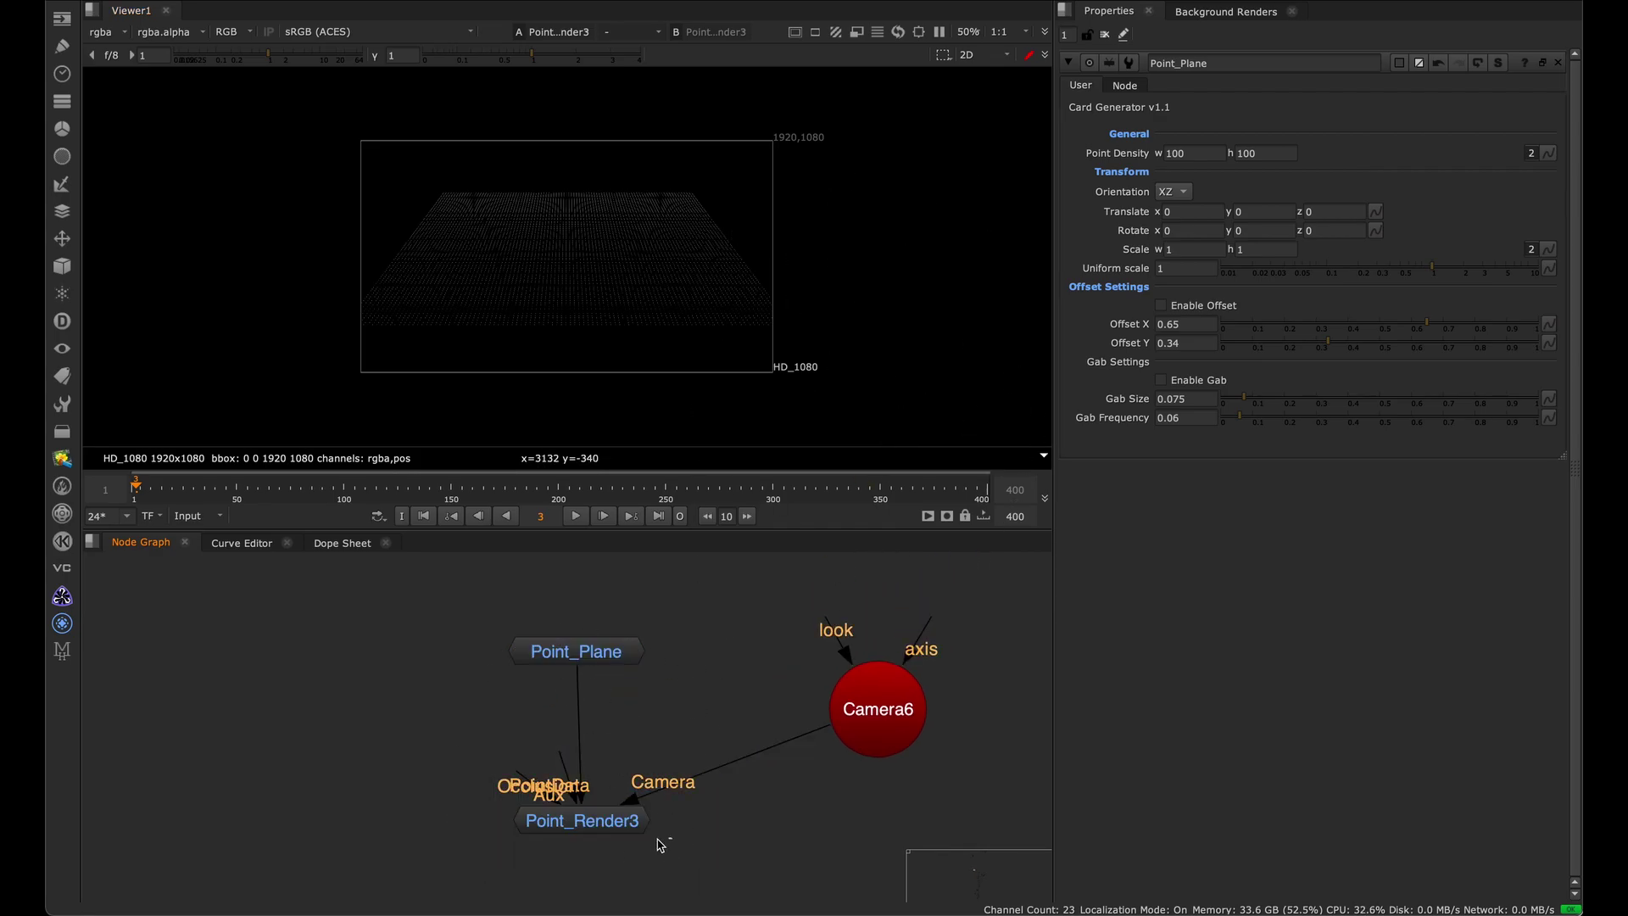
left_click_drag(619, 817, 613, 820)
left_click(600, 694)
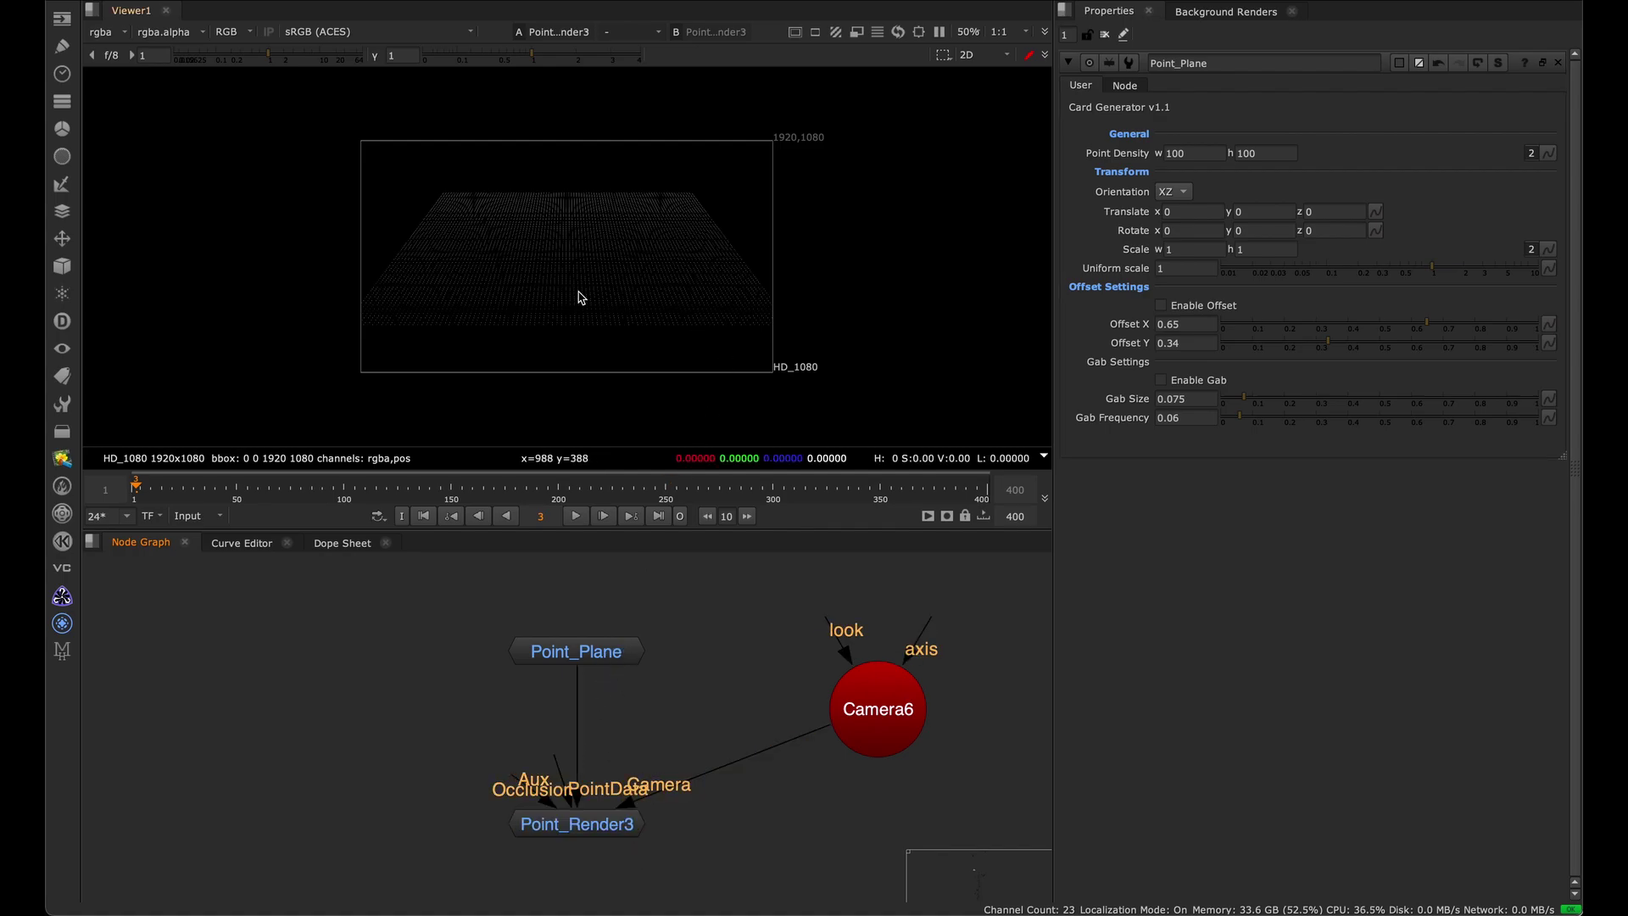
Examine the point grid produced by the Point_Plane node up close in the rendered image.
scroll(567, 195, "up", 3)
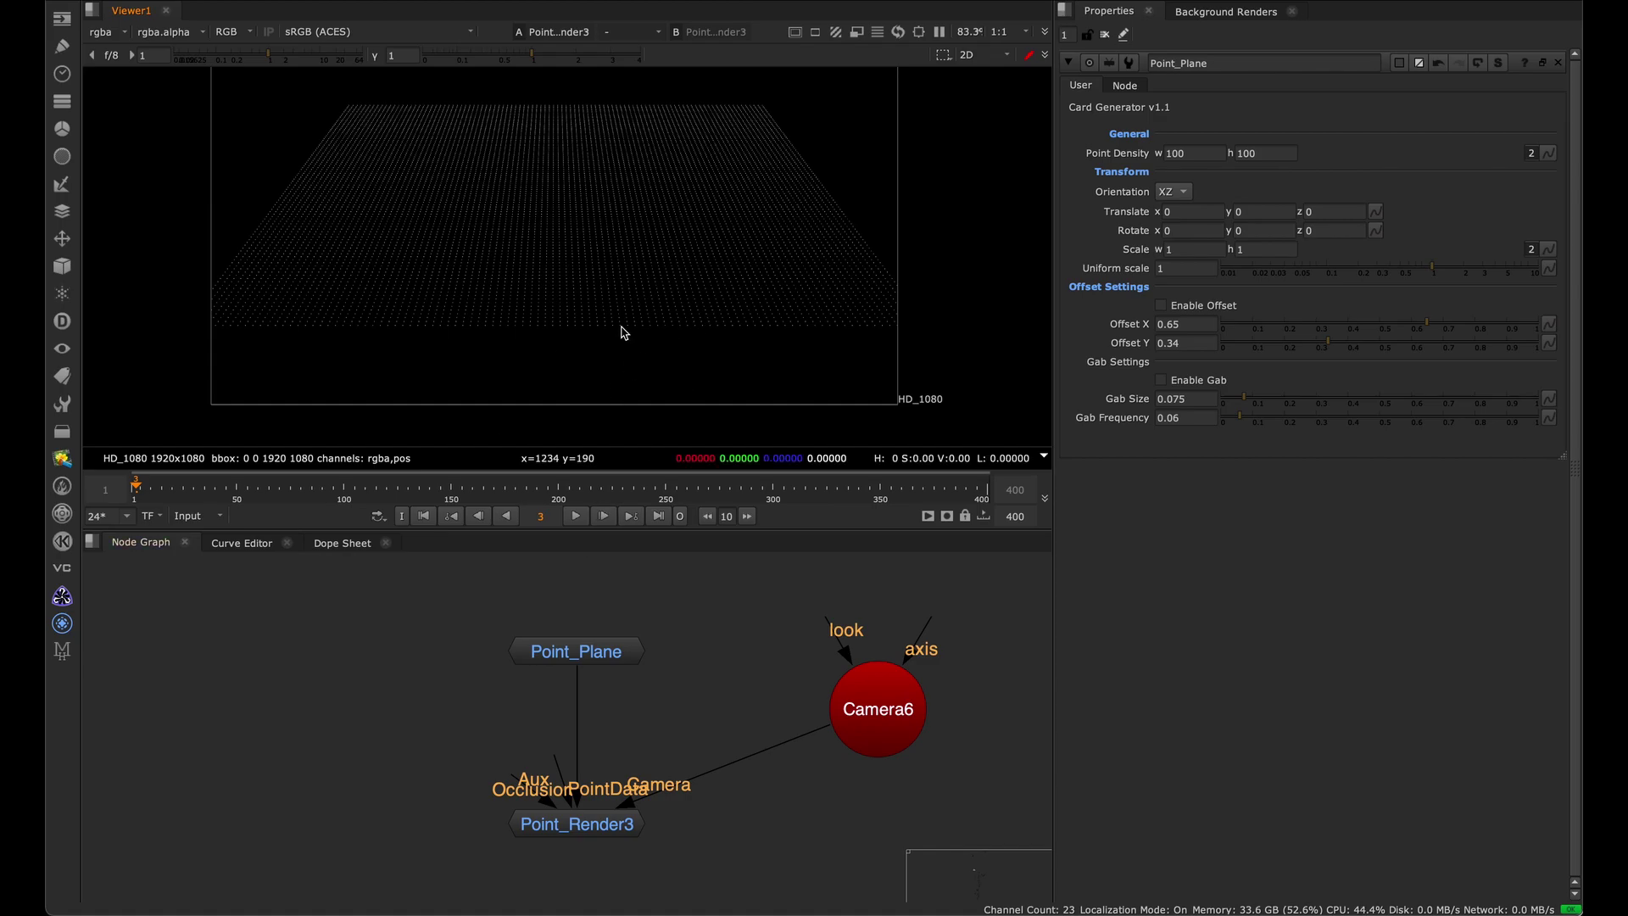
left_click(629, 655)
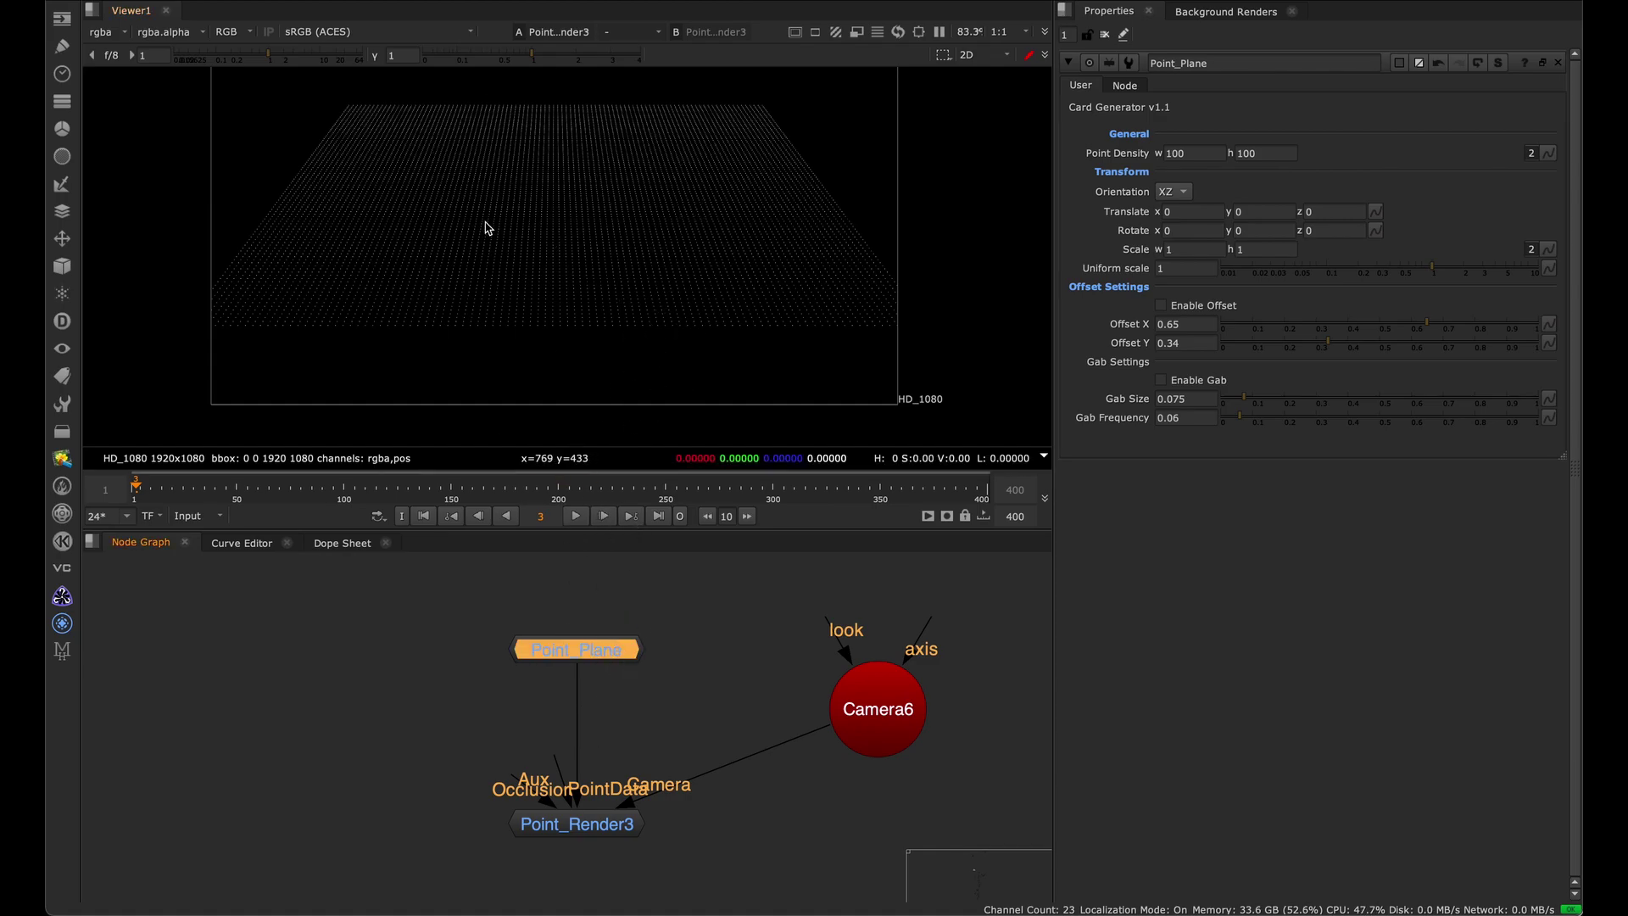
scroll(543, 226, "up", 5)
middle_click_drag(436, 173, 430, 218)
middle_click_drag(399, 313, 687, 266)
middle_click_drag(618, 339, 637, 407)
scroll(624, 301, "down", 5)
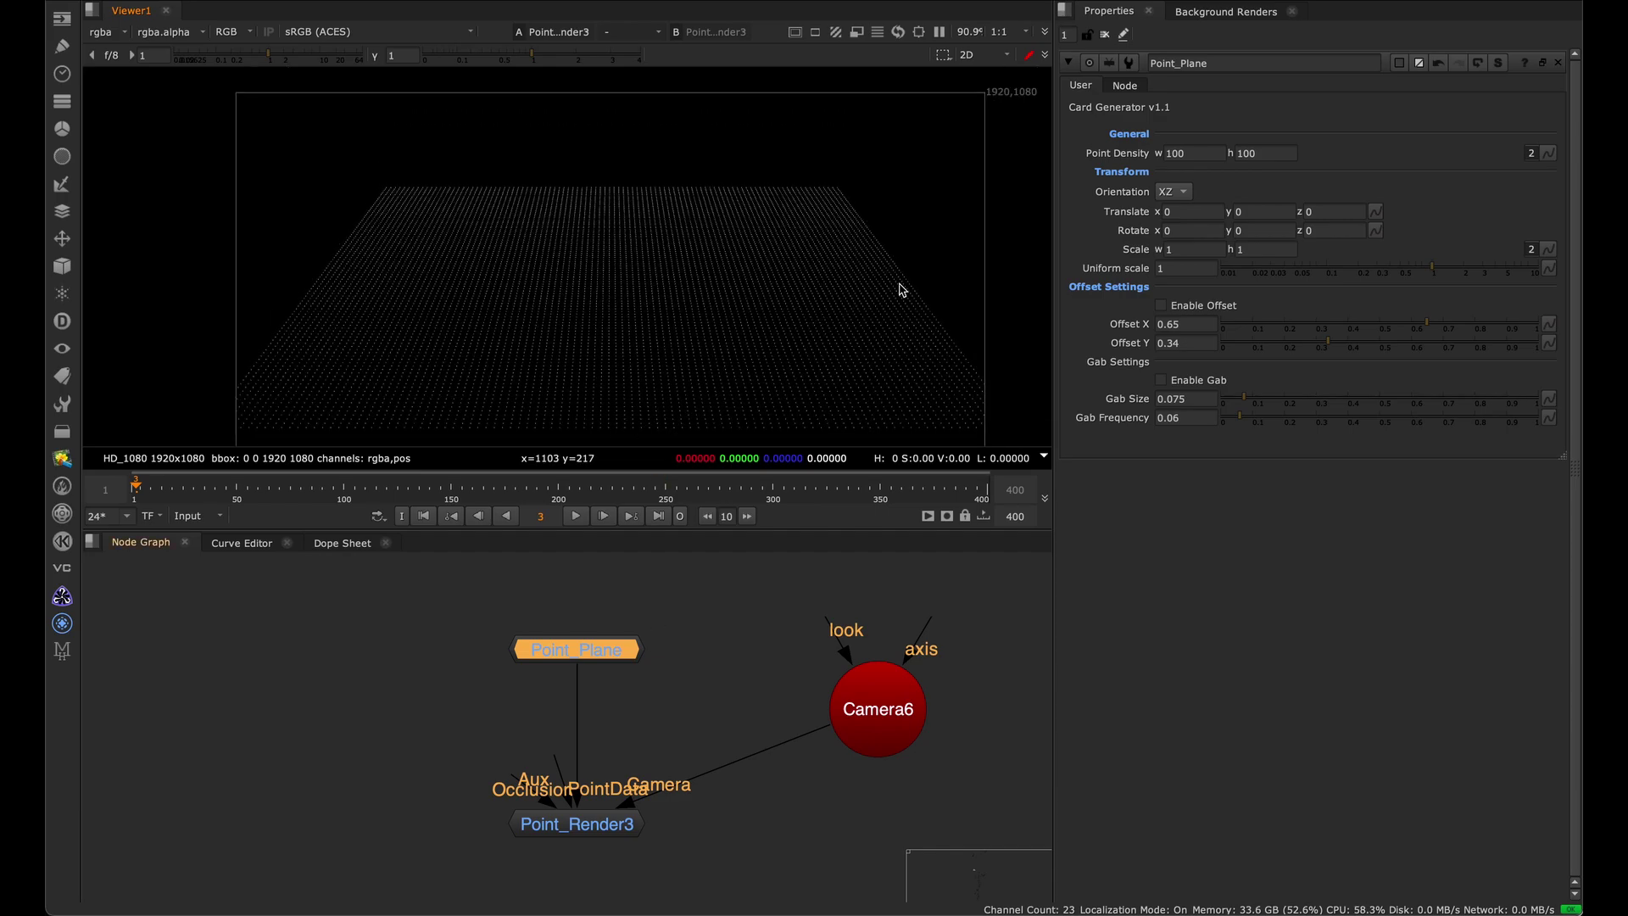
Try a higher width value for Point_Plane's point density and return it to 100.
left_click(1192, 156)
middle_click_drag(740, 371, 734, 326)
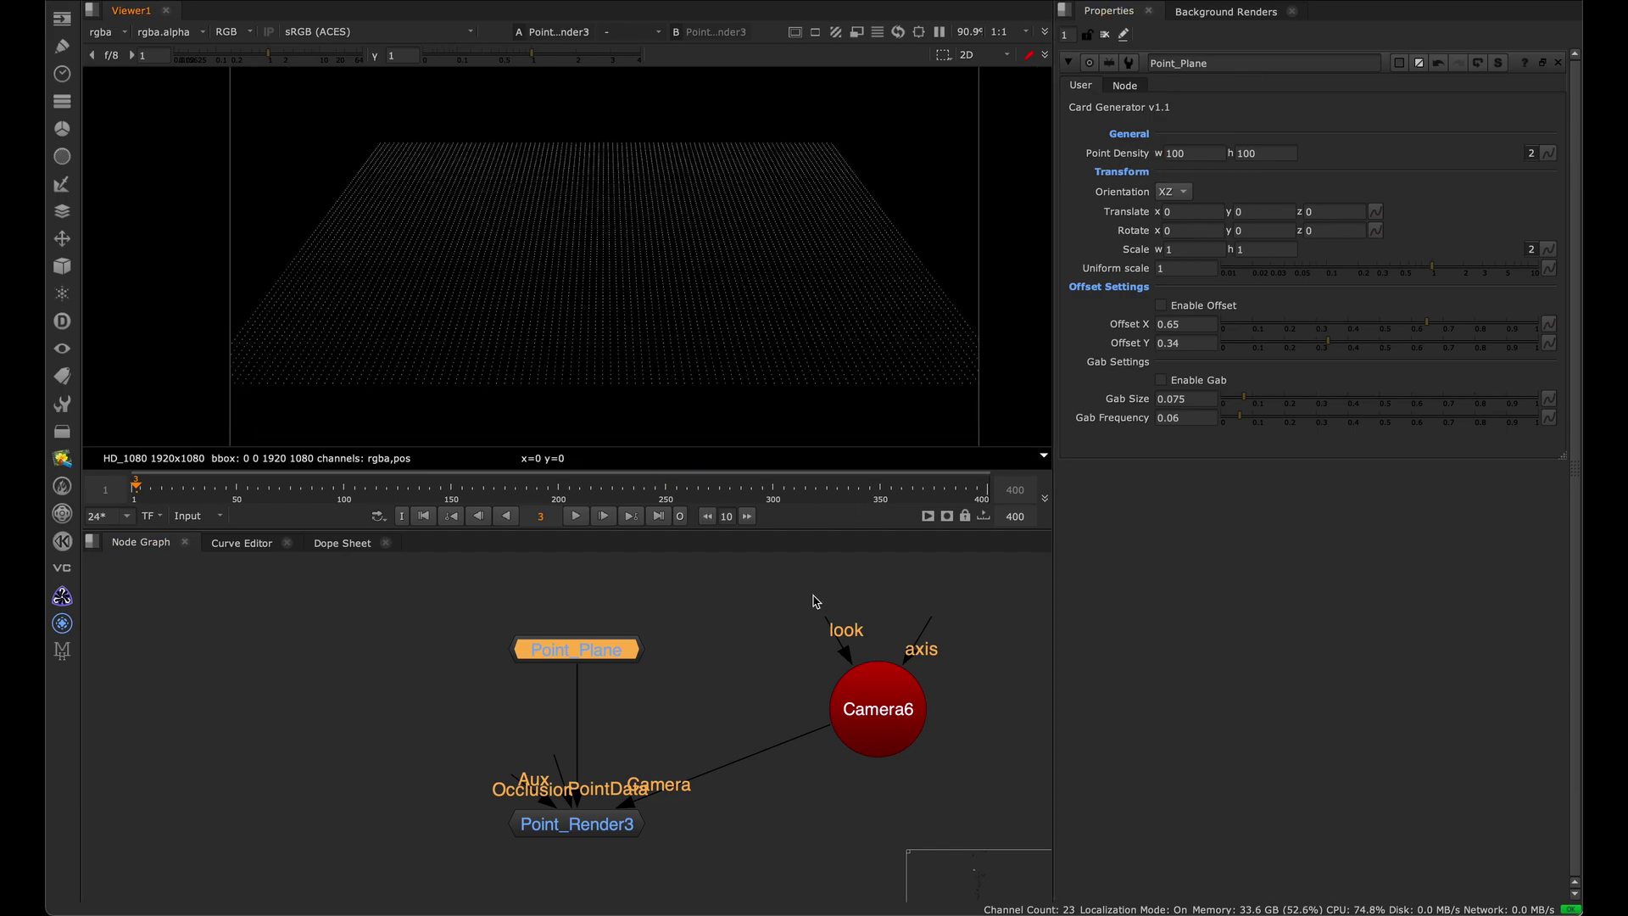
left_click(642, 602)
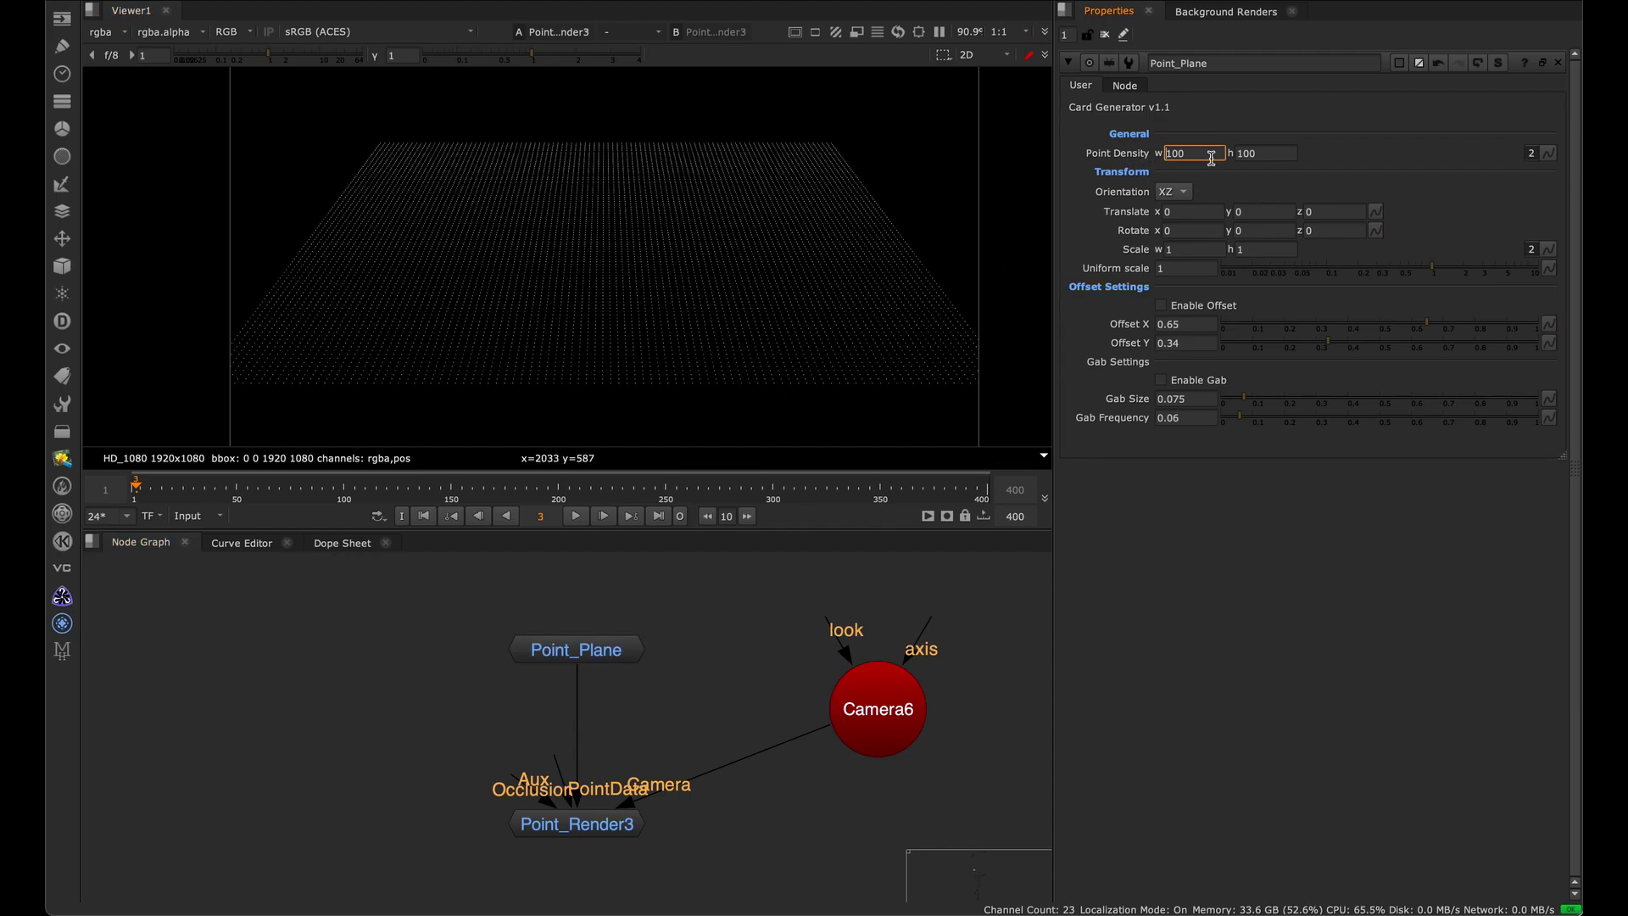
key("Up")
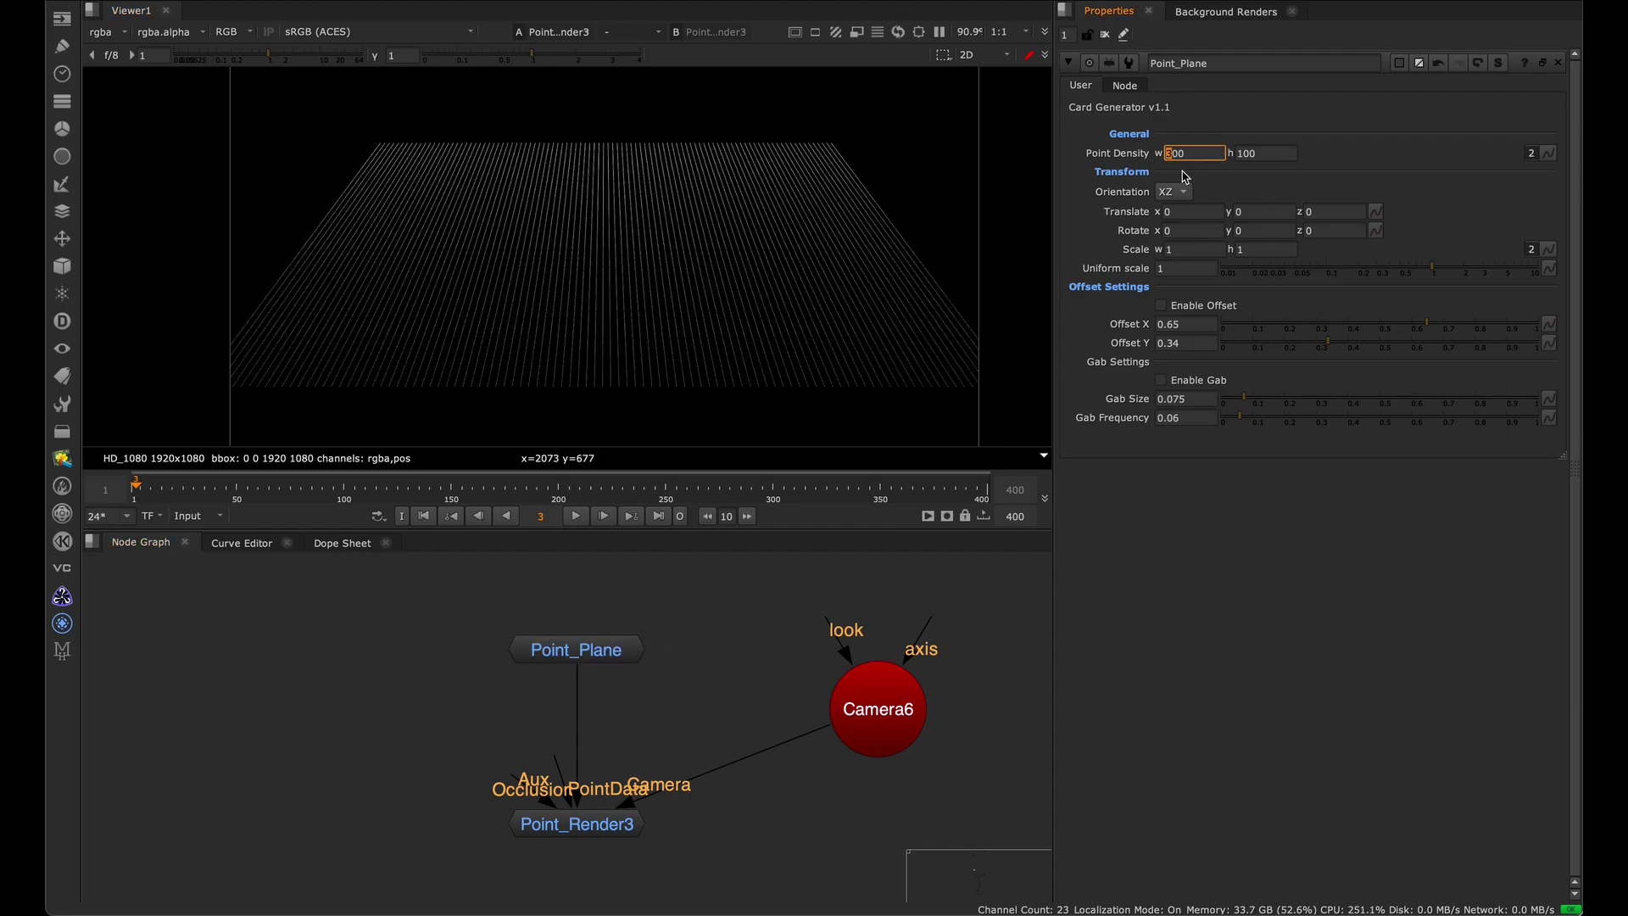
key("Down")
Insert a PointFractal node between Point_Plane and Point_Render3.
left_click(569, 827)
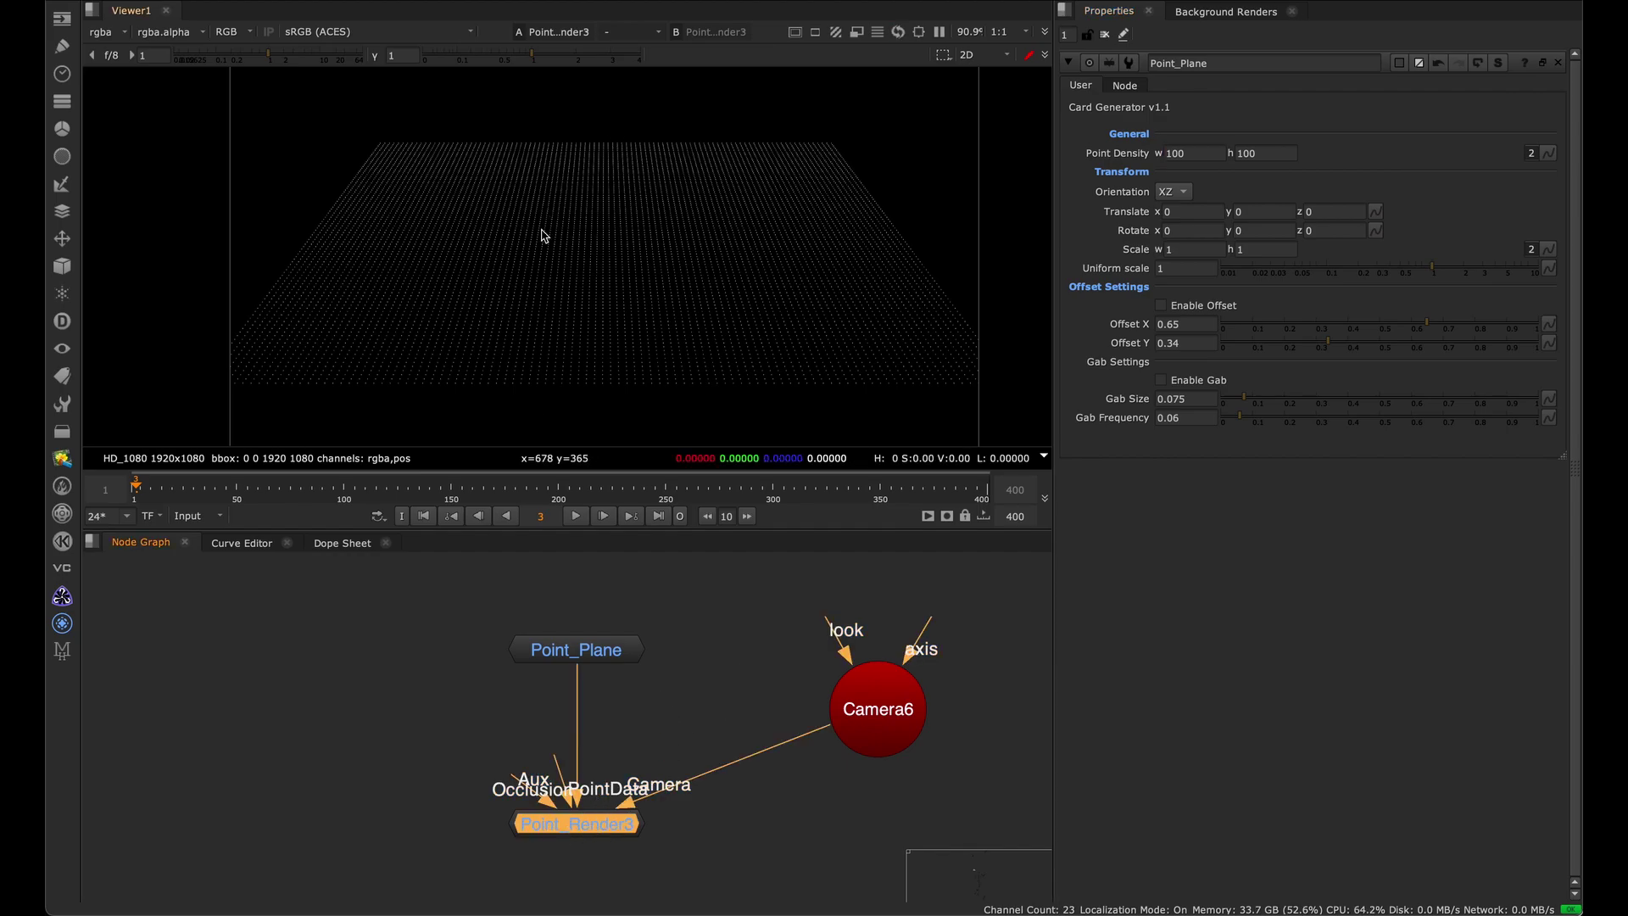
scroll(698, 272, "down", 6)
key("f")
left_click(628, 671)
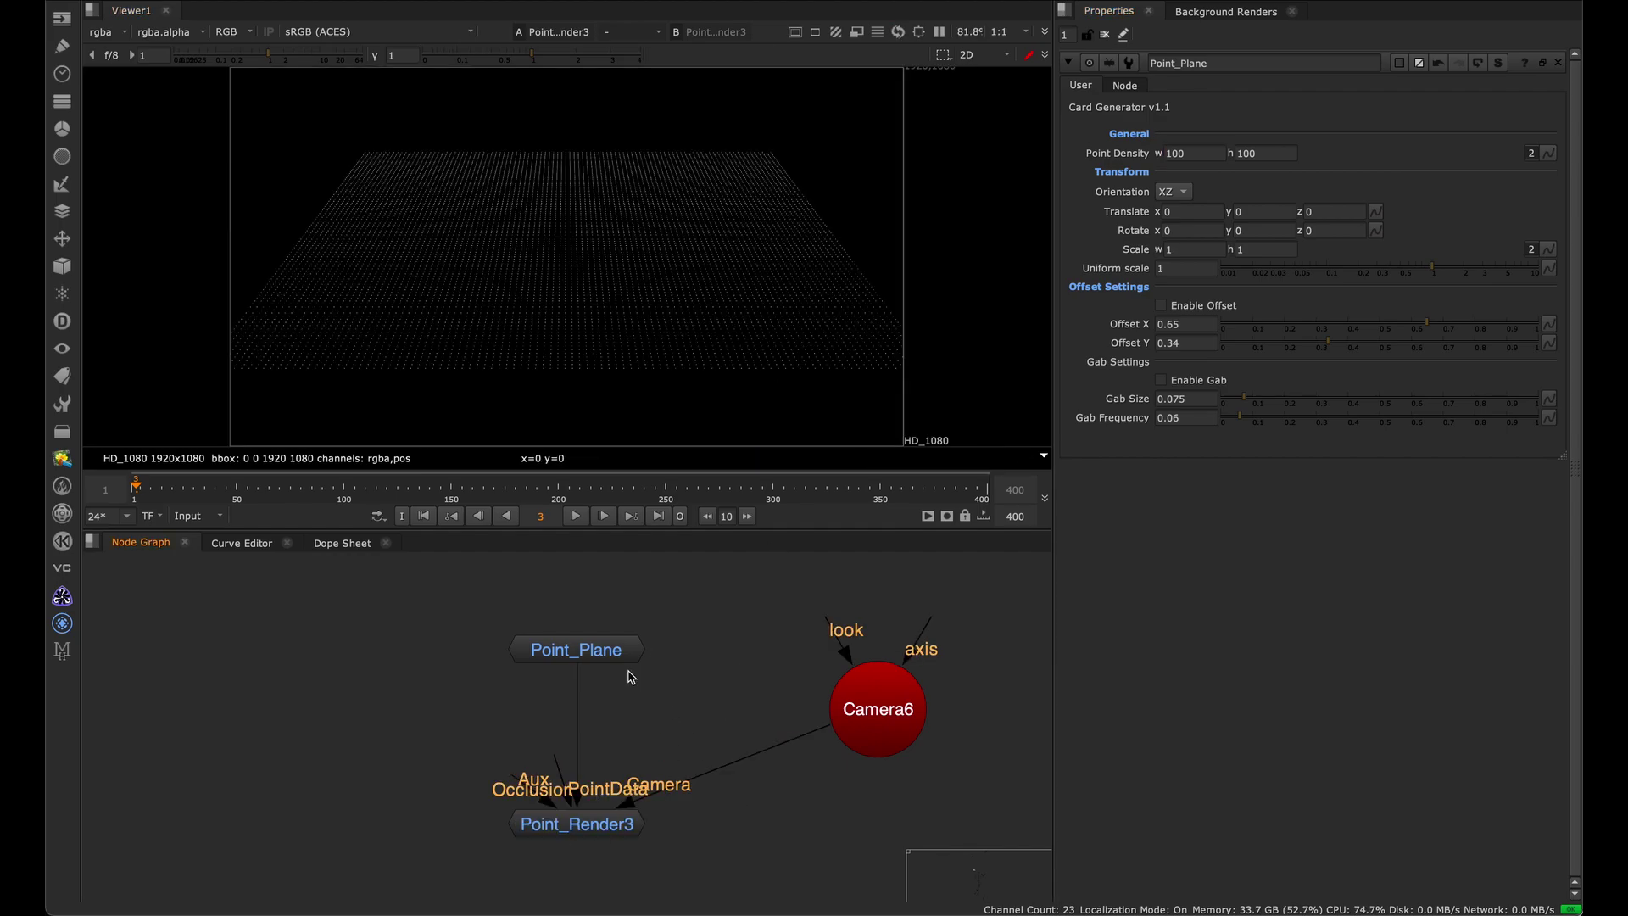
left_click(621, 652)
key("Tab")
type("point fr")
left_click(600, 695)
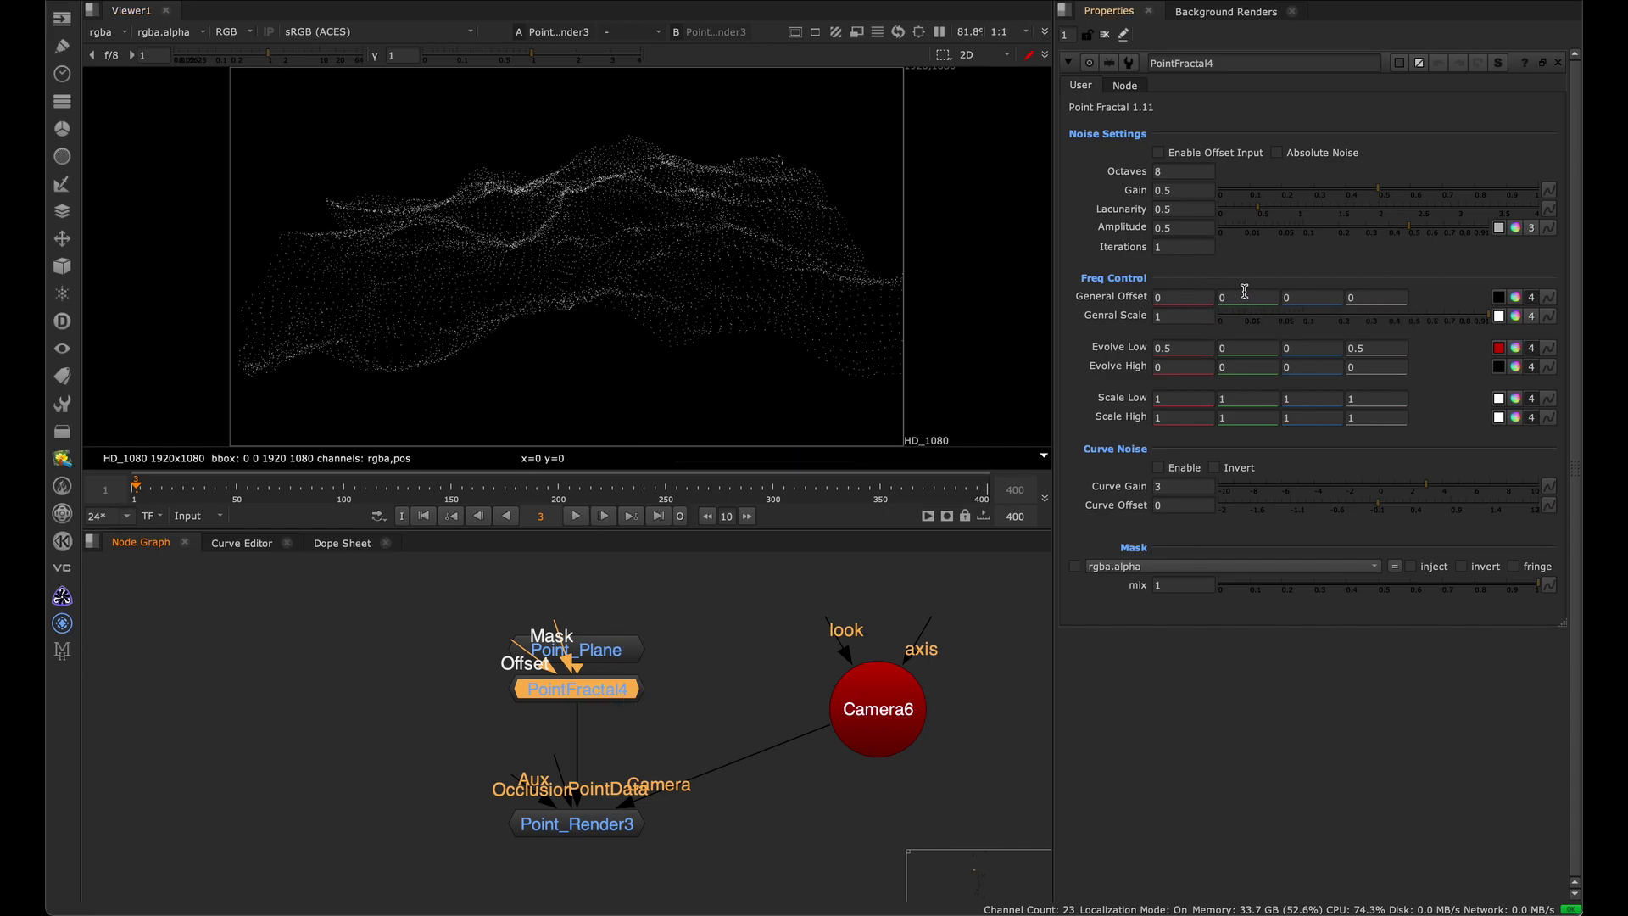
Shift the fractal noise by raising the first General Offset value to 3.6.
key("Up")
key("Up")
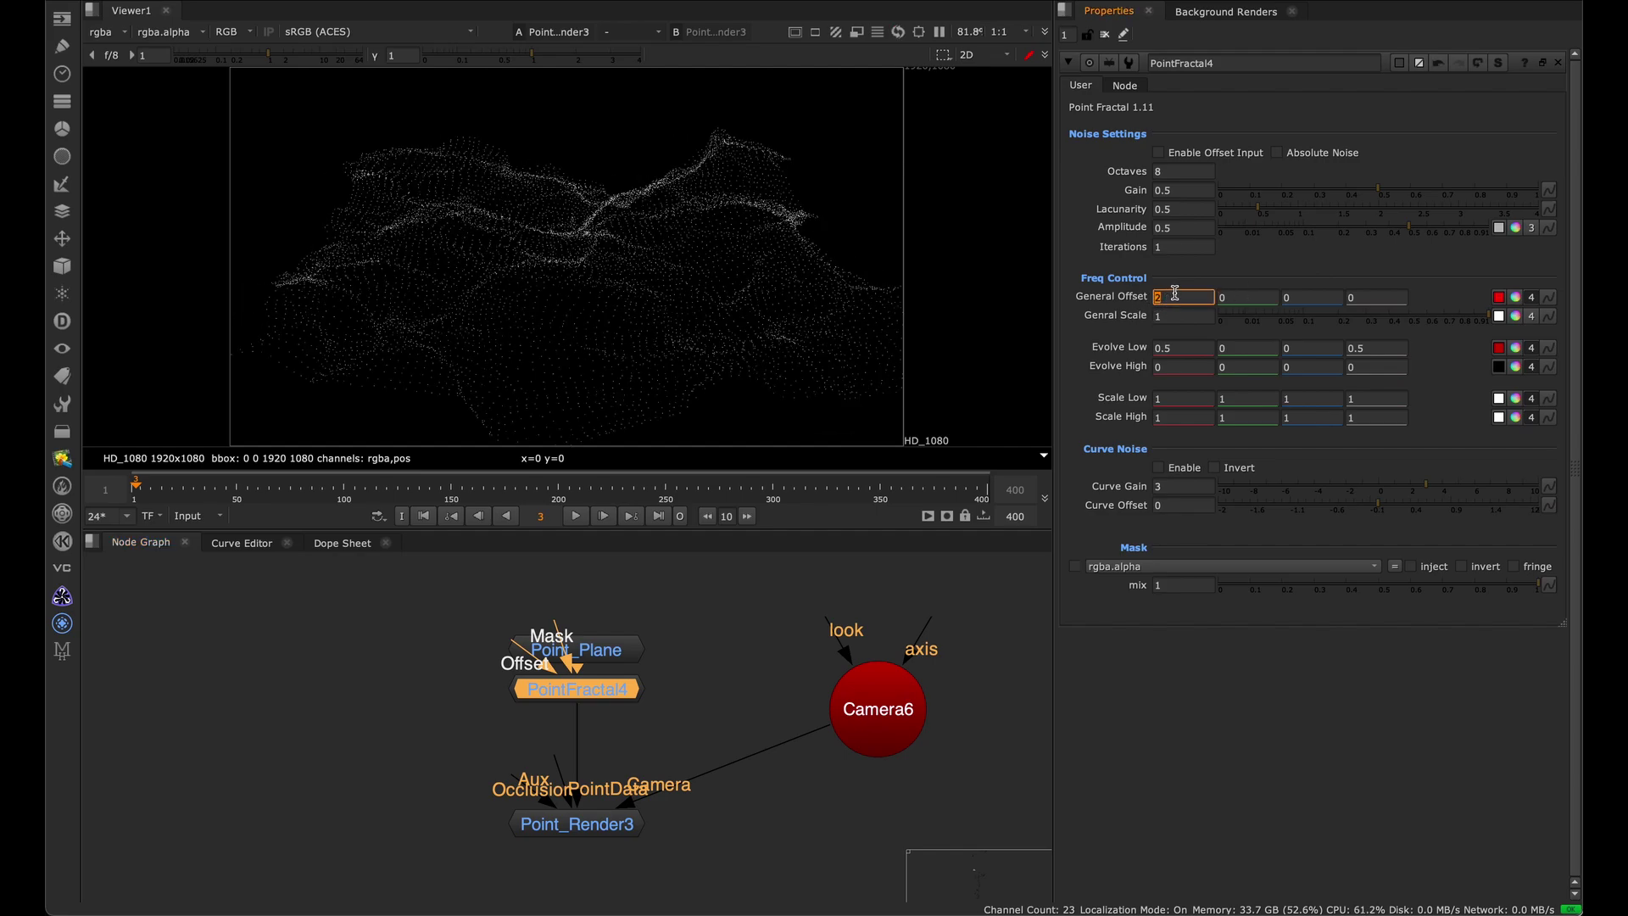
key("Right")
key("Up")
key("Up")
key("Up")
key("Up")
key("Up")
key("Up")
Set the fractal noise amplitude to 0.395, gain to 0.44 and lacunarity to 0.76.
mouse_move(1375, 237)
left_mouse_down()
mouse_move(1320, 227)
mouse_move(1389, 235)
left_mouse_up()
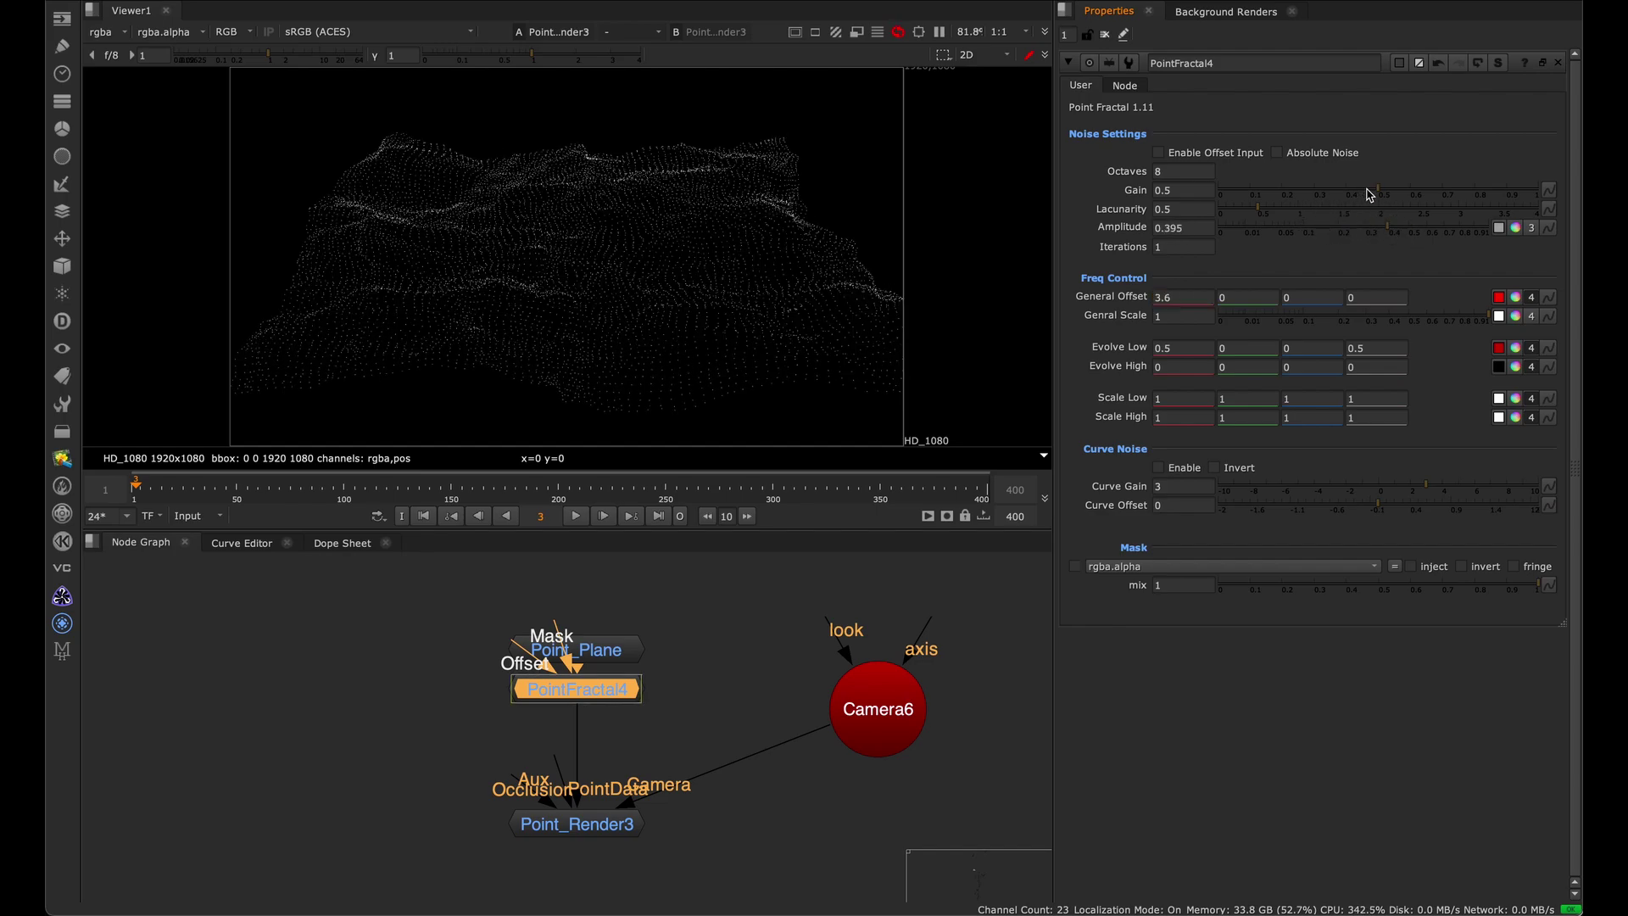
left_click(1340, 194)
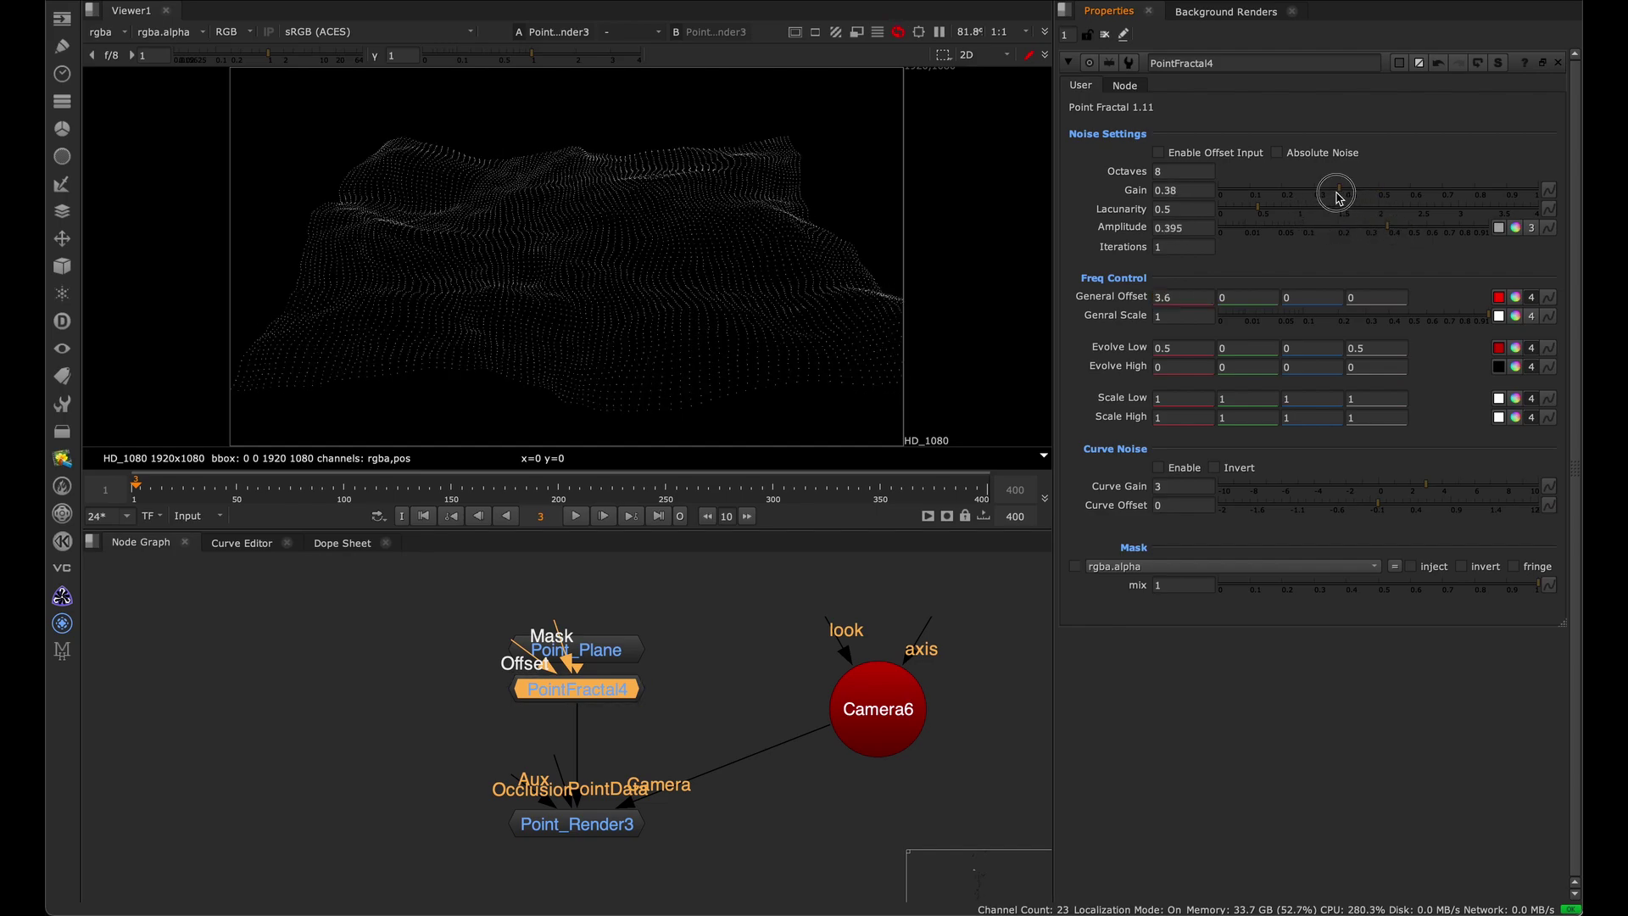
left_click_drag(1280, 216, 1298, 217)
left_click(1285, 217)
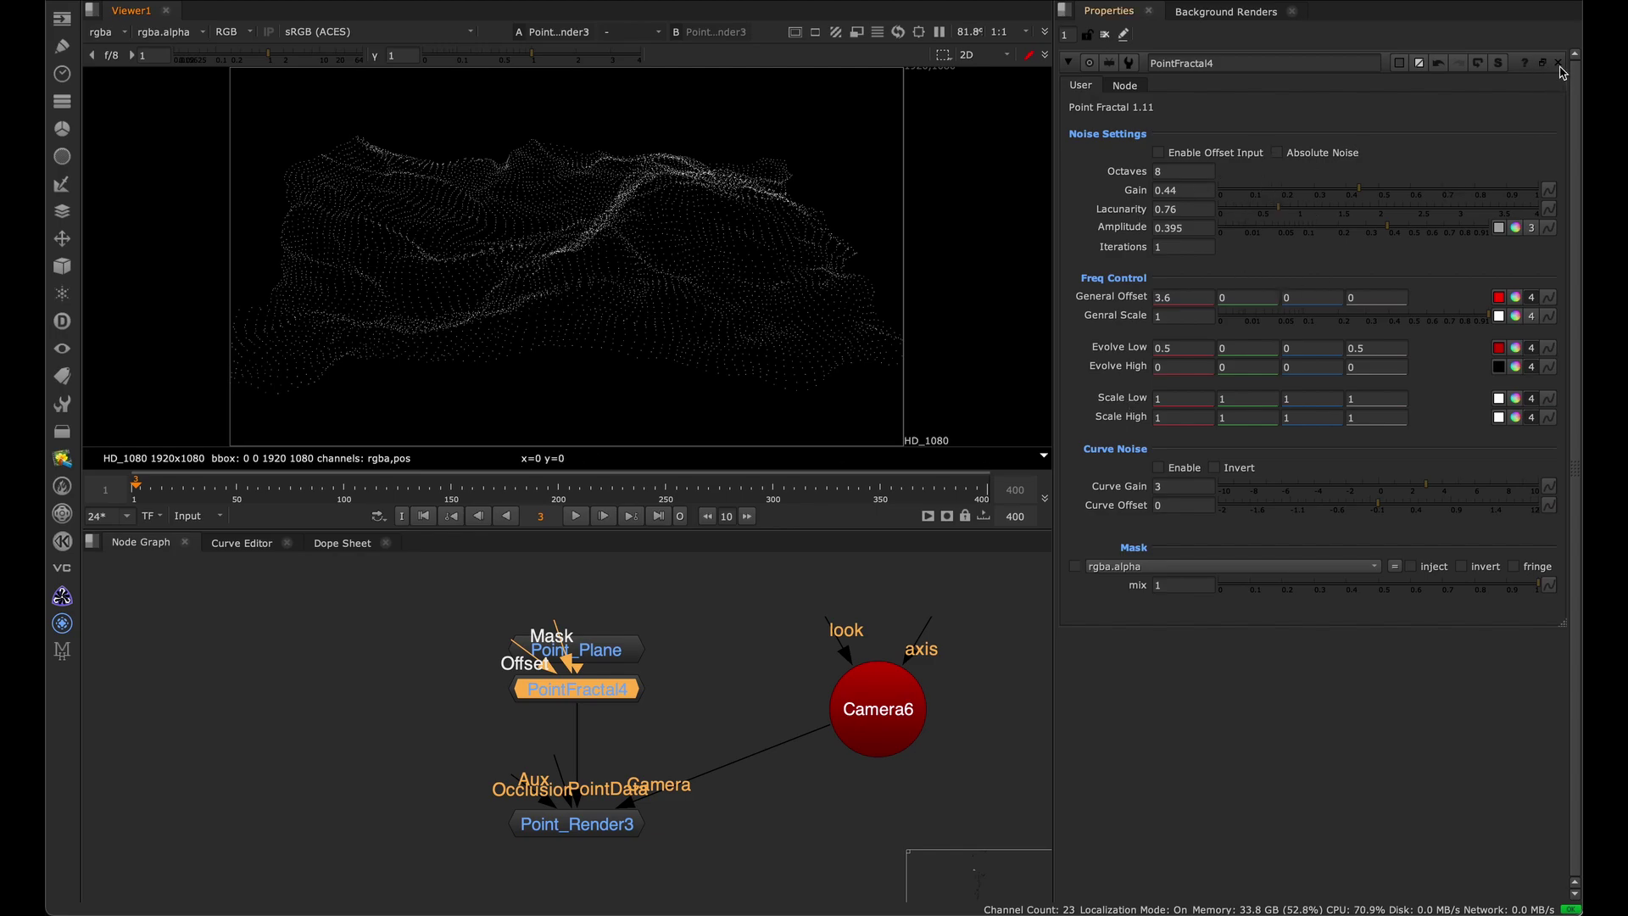
Space Point_Plane away from the fractal node and move the whole point-plane setup up in the node graph.
middle_click_drag(713, 636, 707, 725)
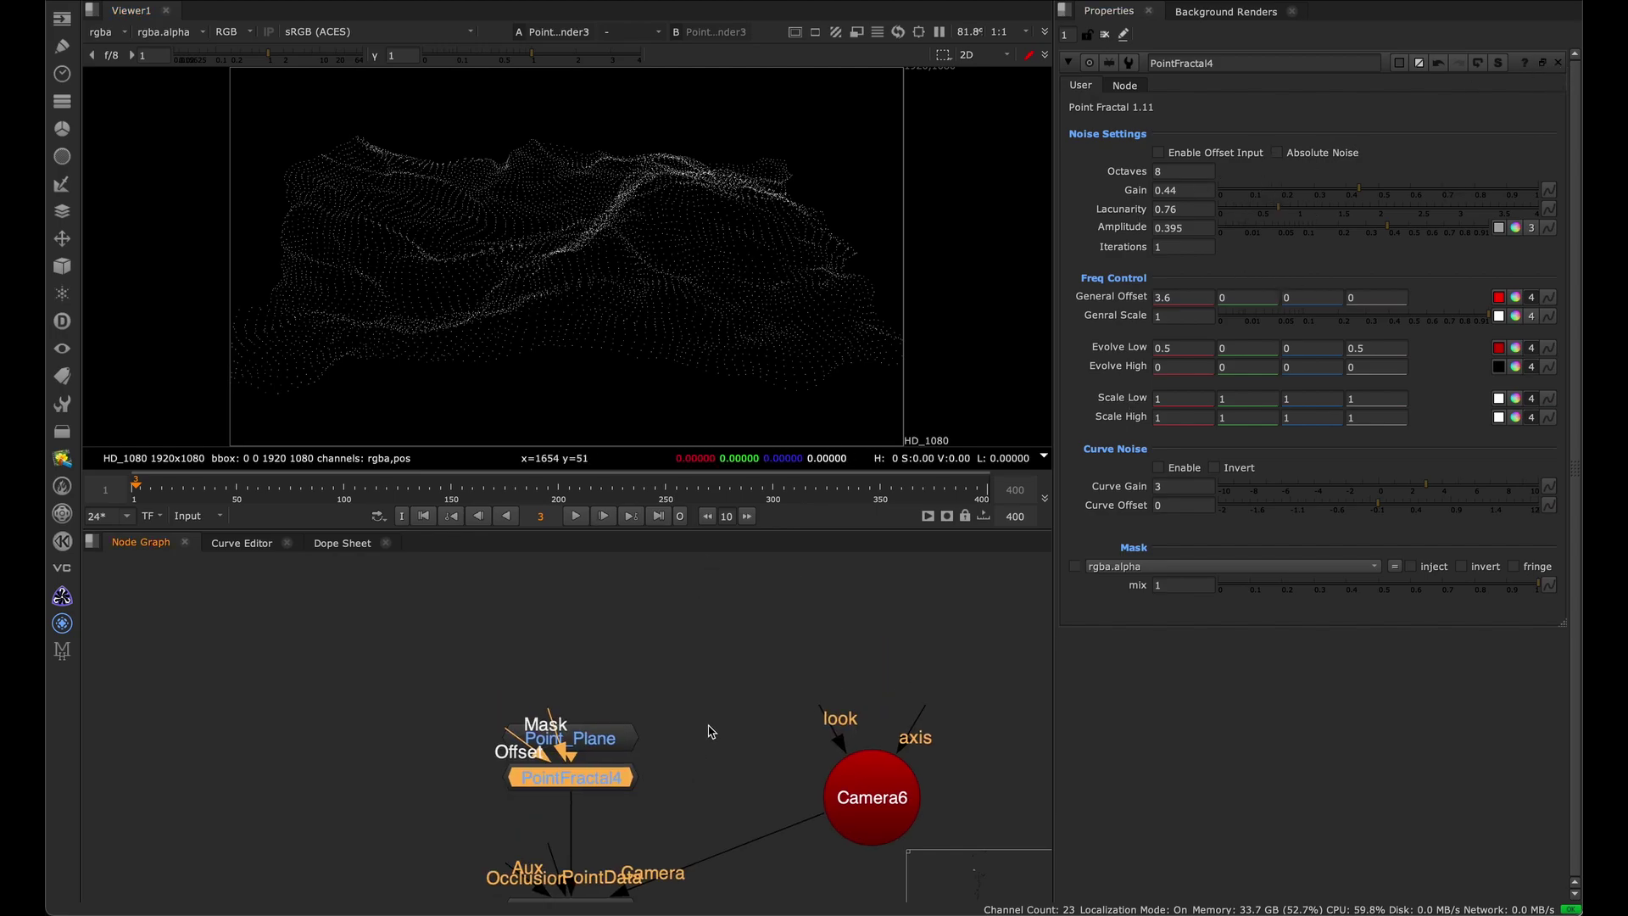
left_click_drag(621, 740, 622, 678)
middle_click_drag(656, 664, 656, 628)
scroll(656, 628, "down", 3)
middle_click_drag(672, 718, 539, 718)
left_click_drag(413, 828, 727, 603)
left_click_drag(635, 706, 631, 664)
Locate the lidar scan network and examine its ReadGeo2 node, which loads LidarScan.obj with Constant2 as image input.
scroll(632, 670, "down", 5)
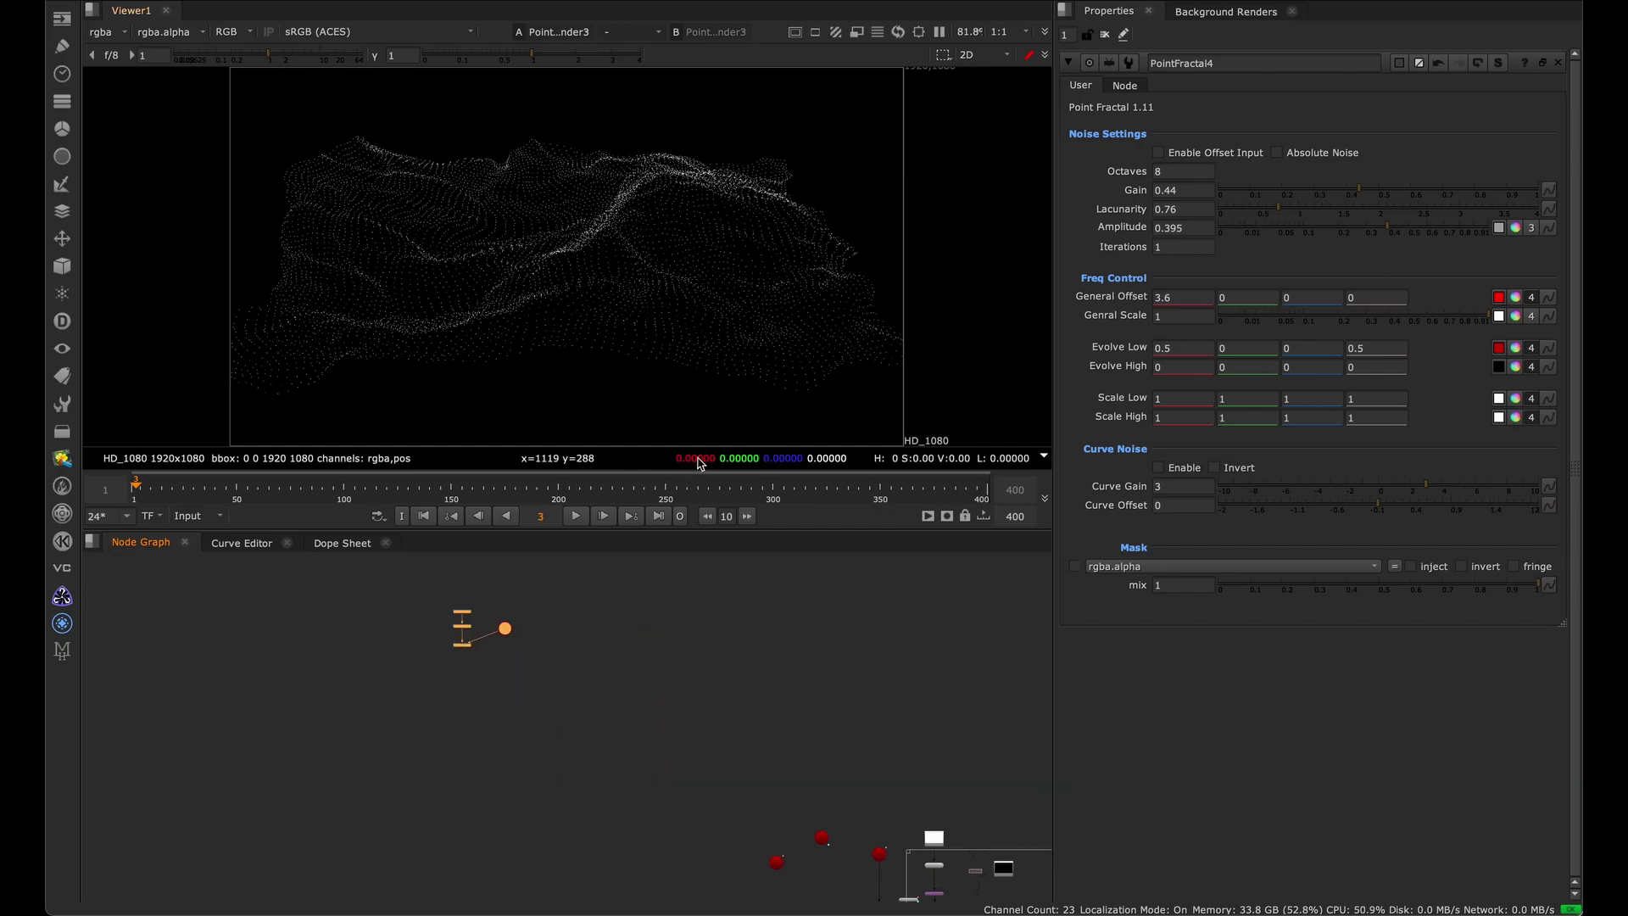
middle_click_drag(767, 739, 556, 611)
middle_click_drag(694, 796, 646, 605)
scroll(639, 653, "up", 2)
scroll(611, 733, "up", 4)
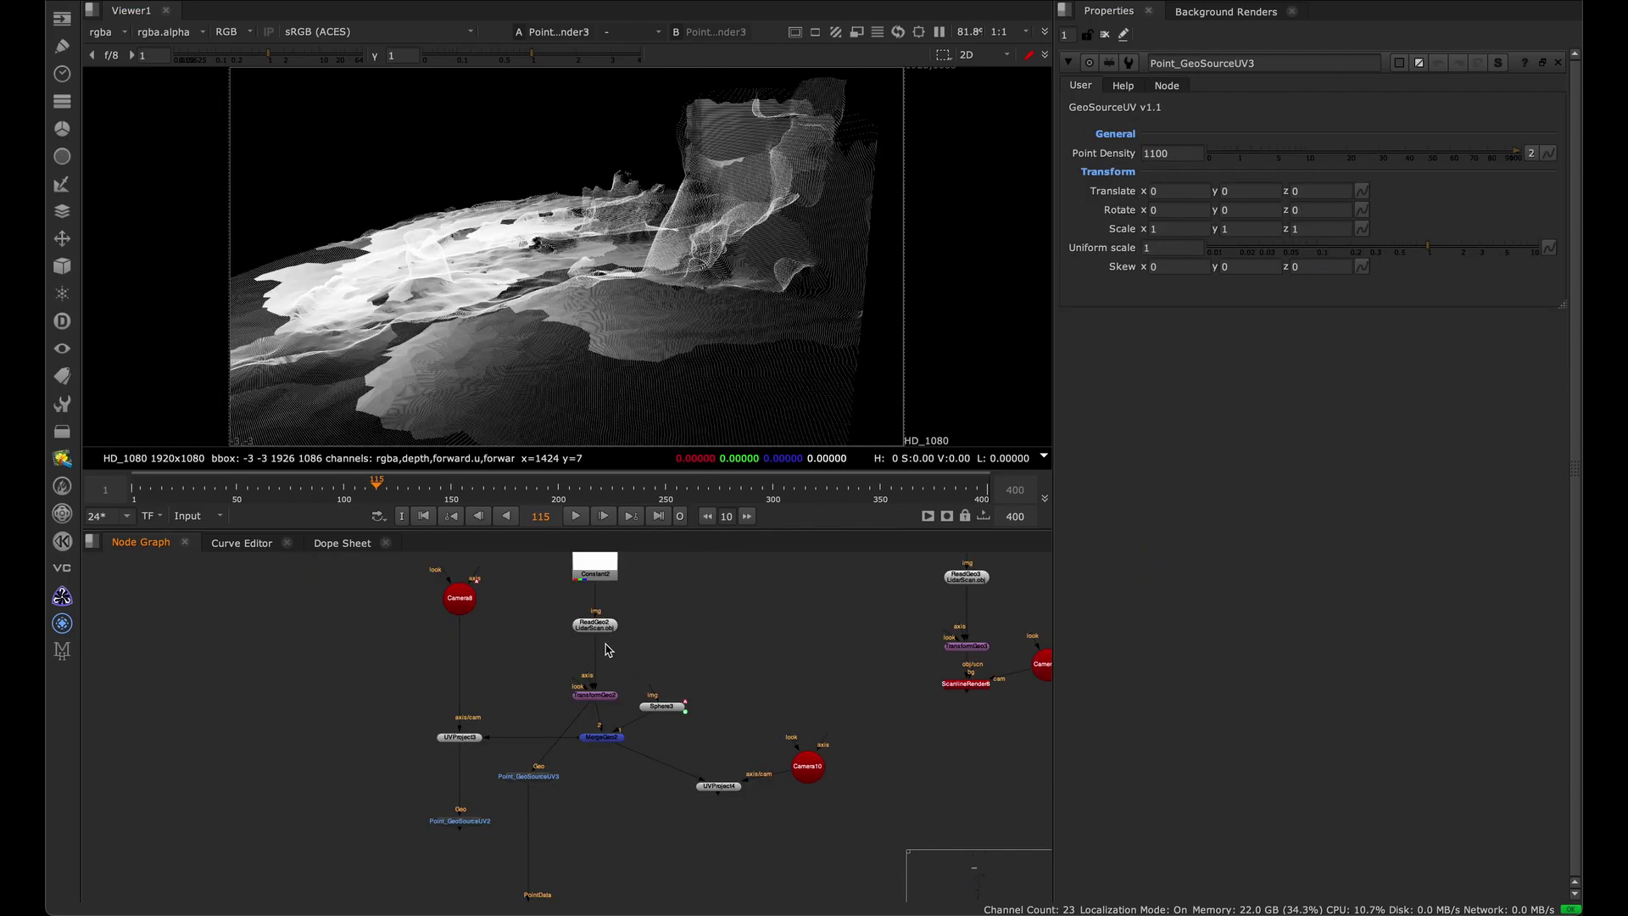
scroll(609, 652, "up", 2)
left_click(605, 644)
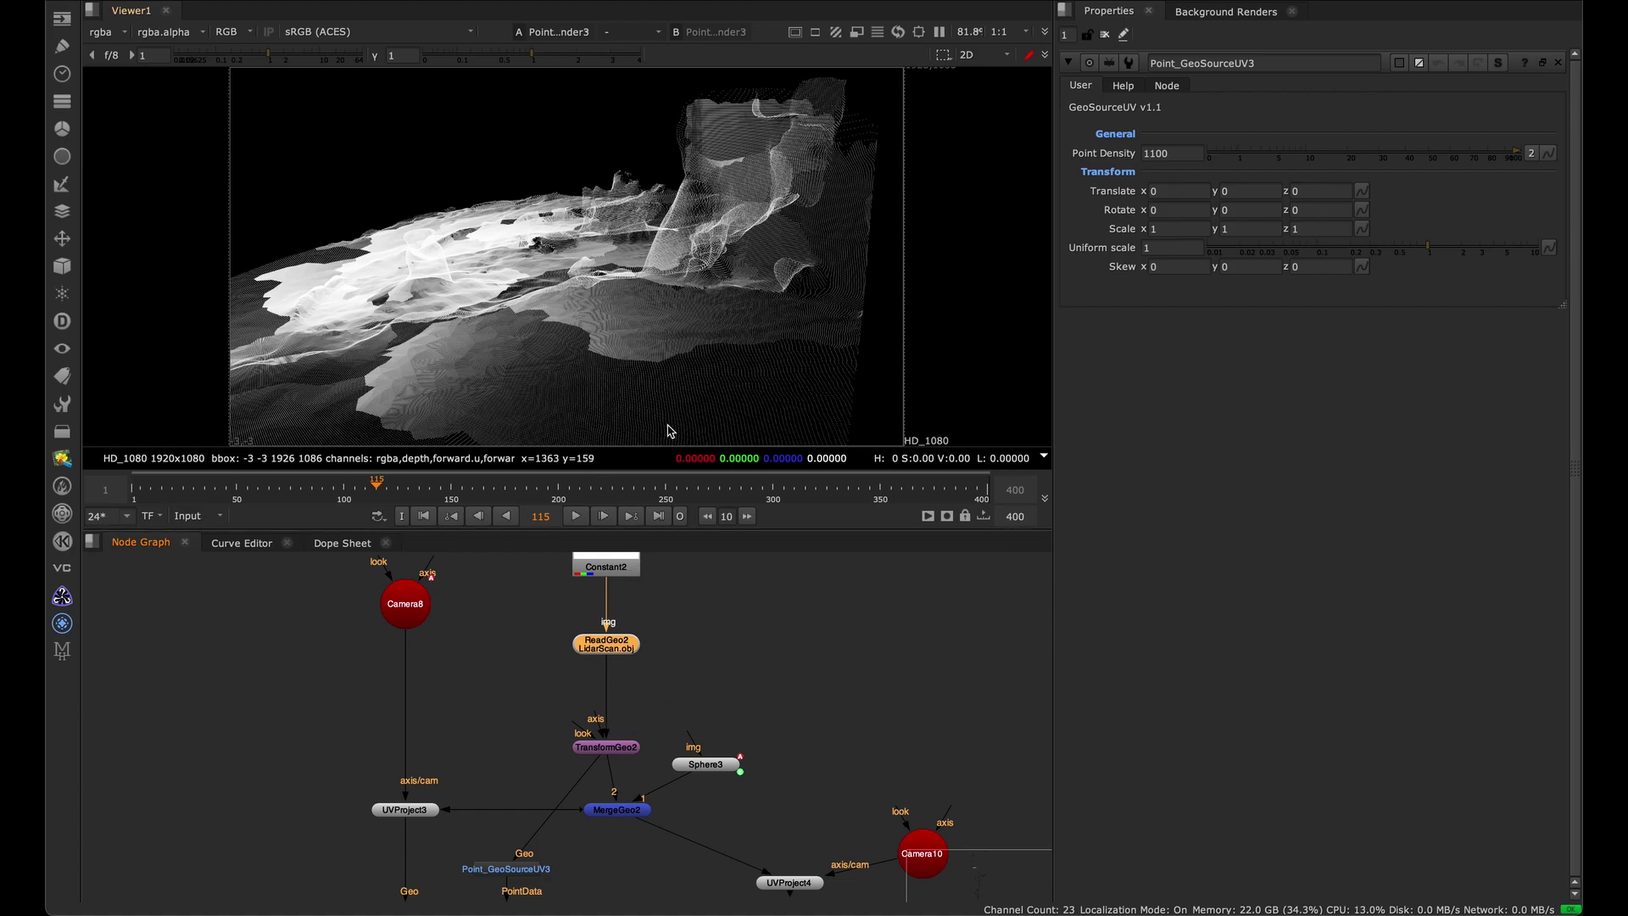
middle_click_drag(654, 698, 612, 709)
left_click(606, 639)
left_click_drag(616, 638, 616, 649)
scroll(620, 657, "up", 3)
left_click(625, 731)
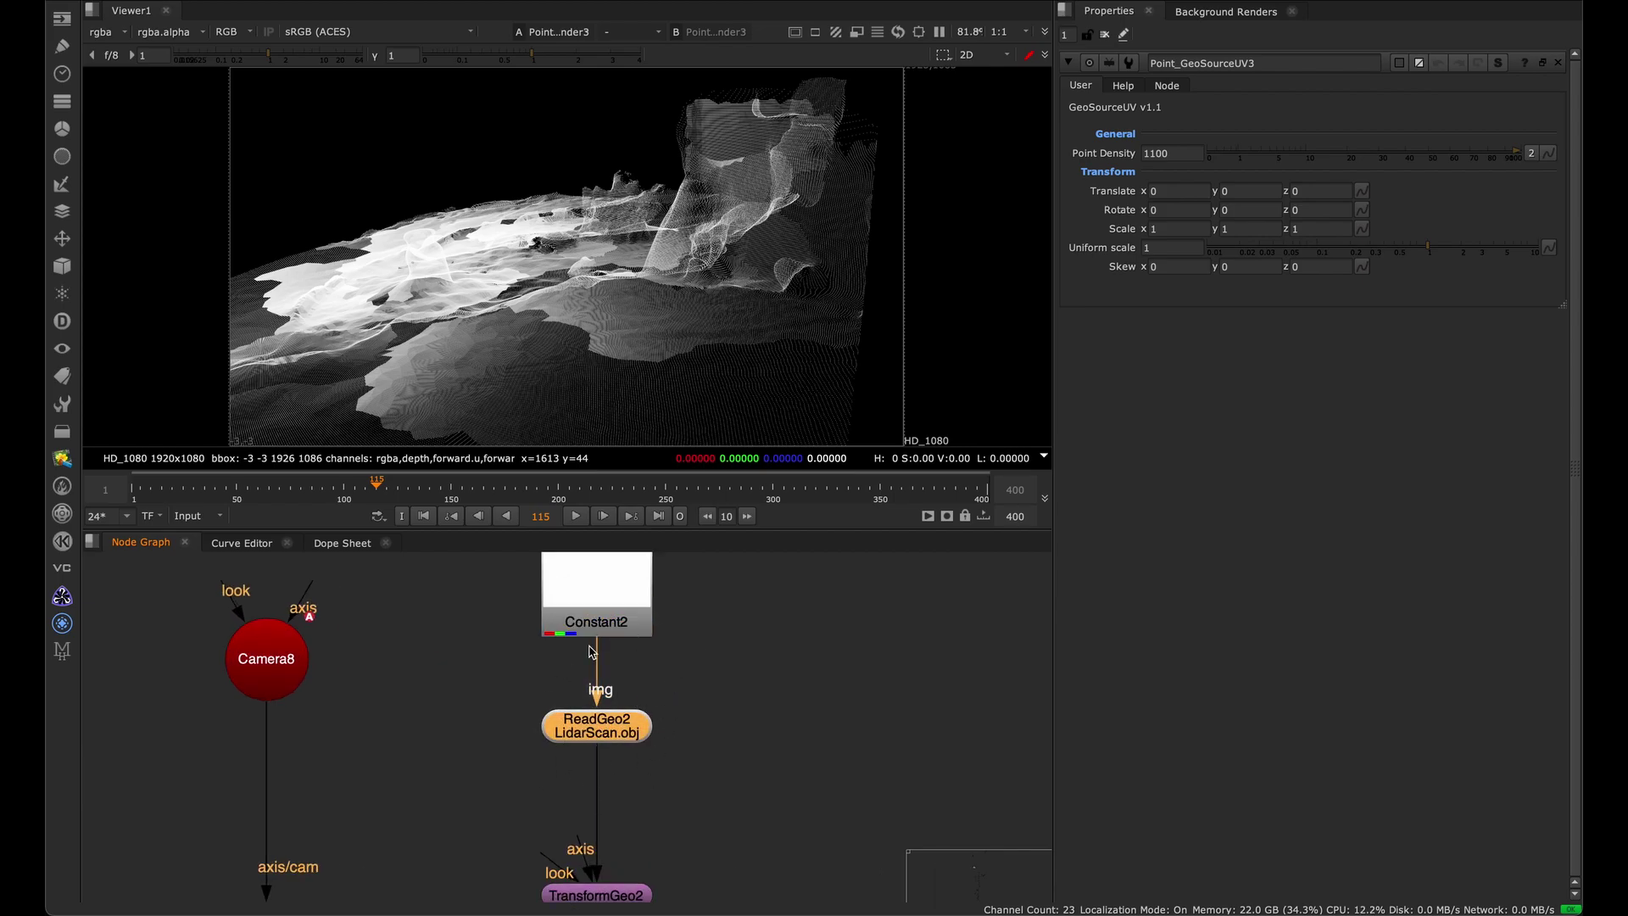
Examine the Point_GeoSourceUV3 node and its connections from TransformGeo2 down to the point render.
scroll(582, 684, "down", 2)
middle_click_drag(614, 782, 652, 676)
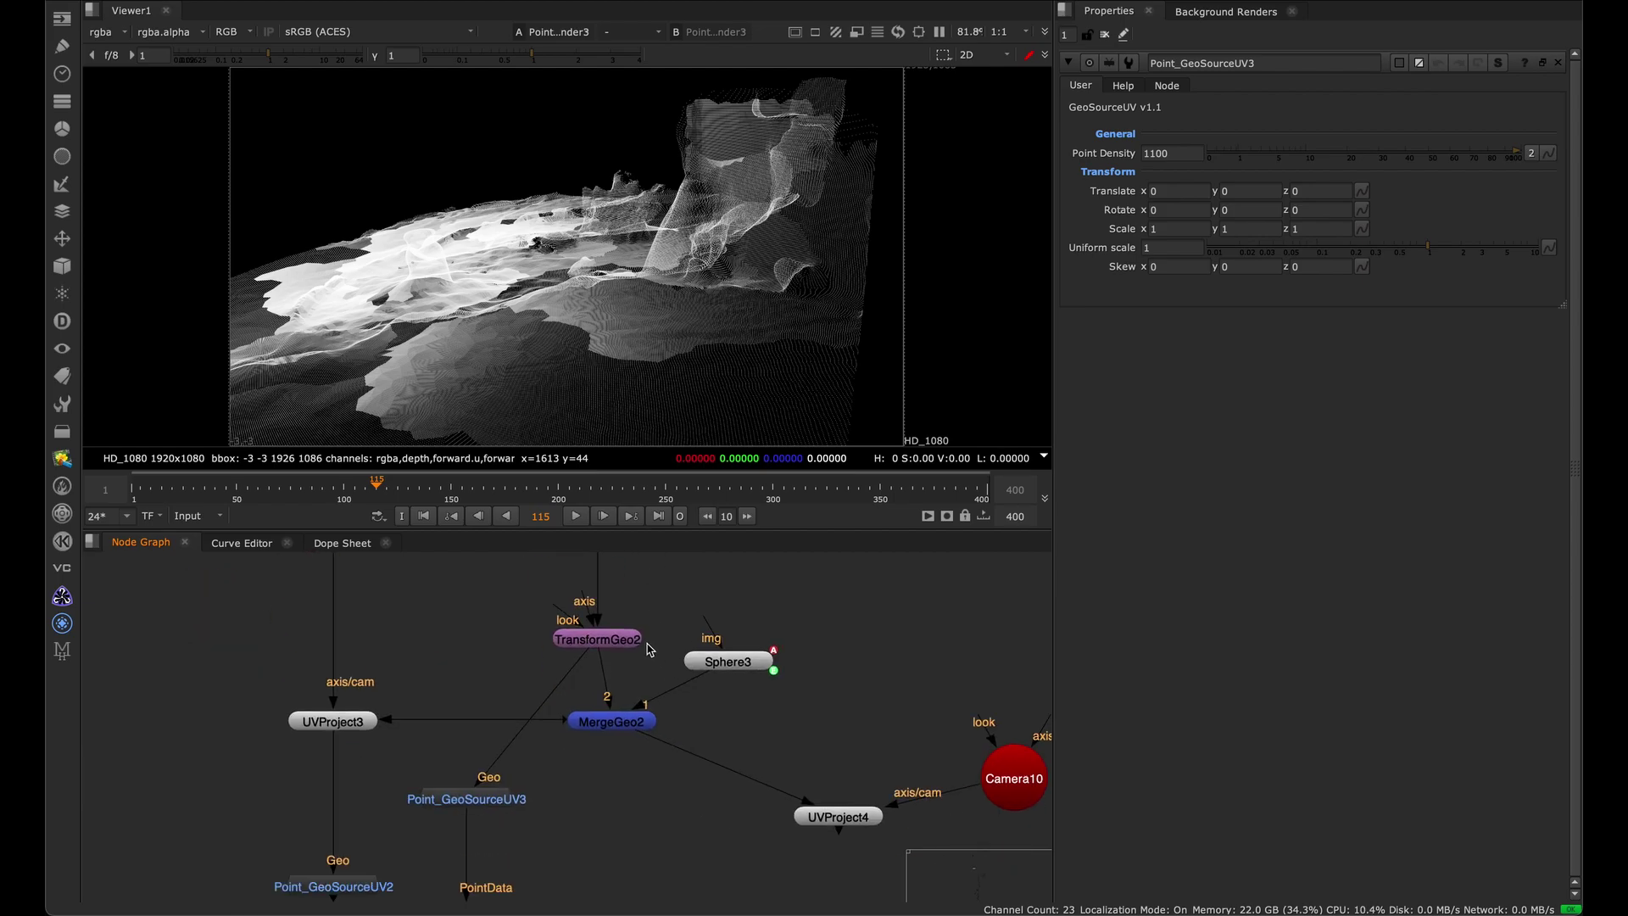
left_click(507, 804)
scroll(506, 804, "up", 3)
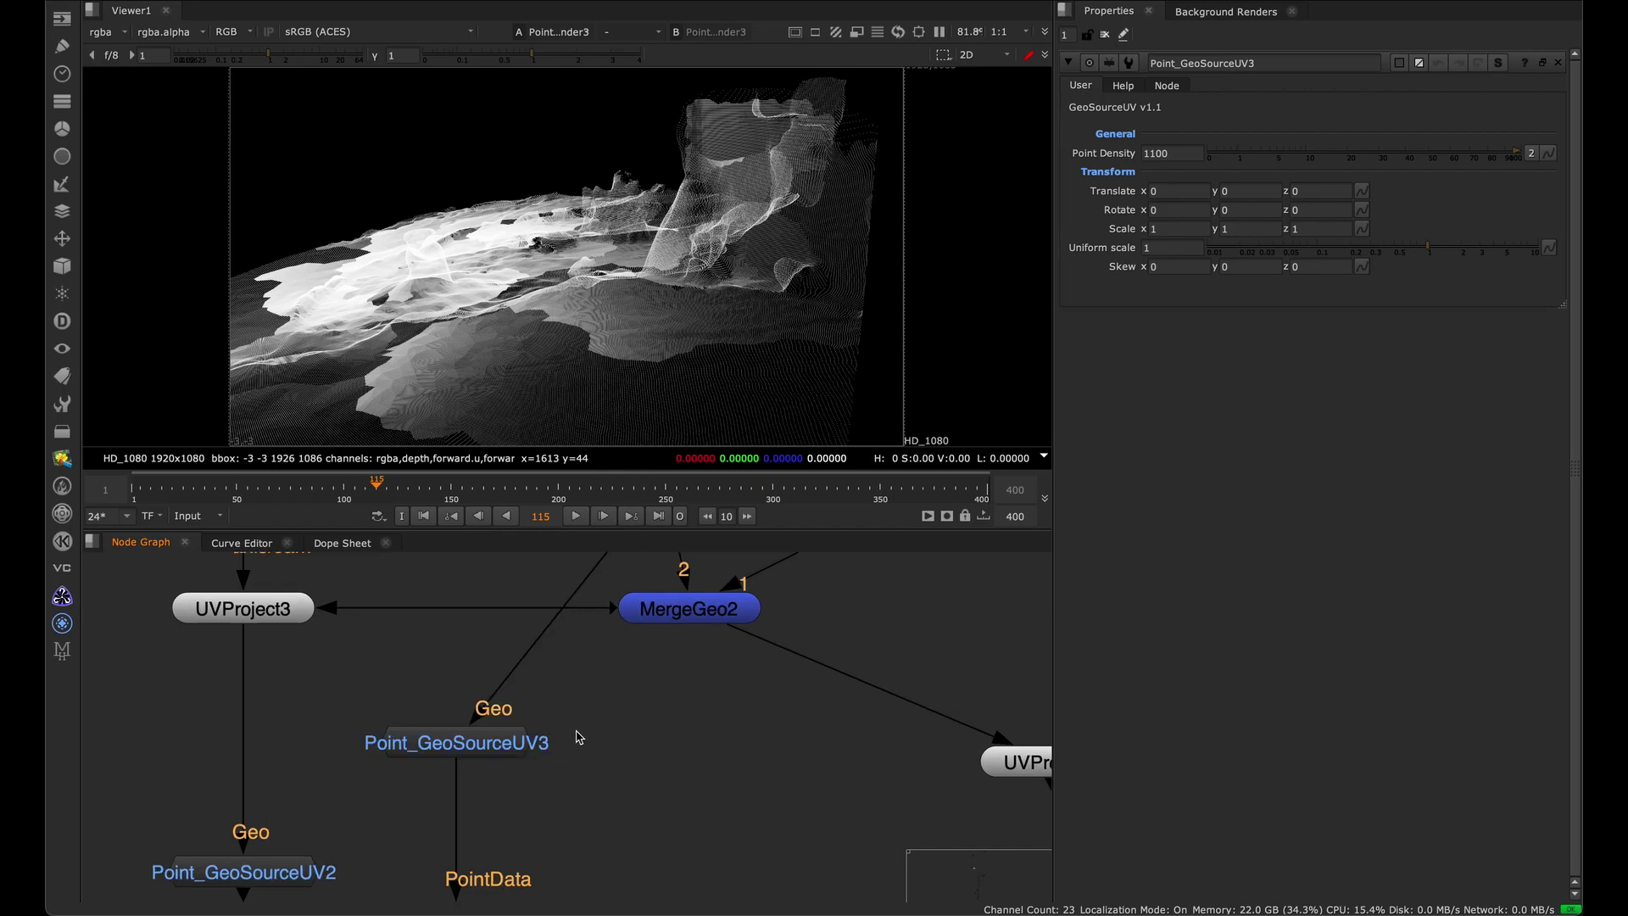
left_click(604, 759)
left_click(512, 737)
middle_click_drag(512, 737, 544, 851)
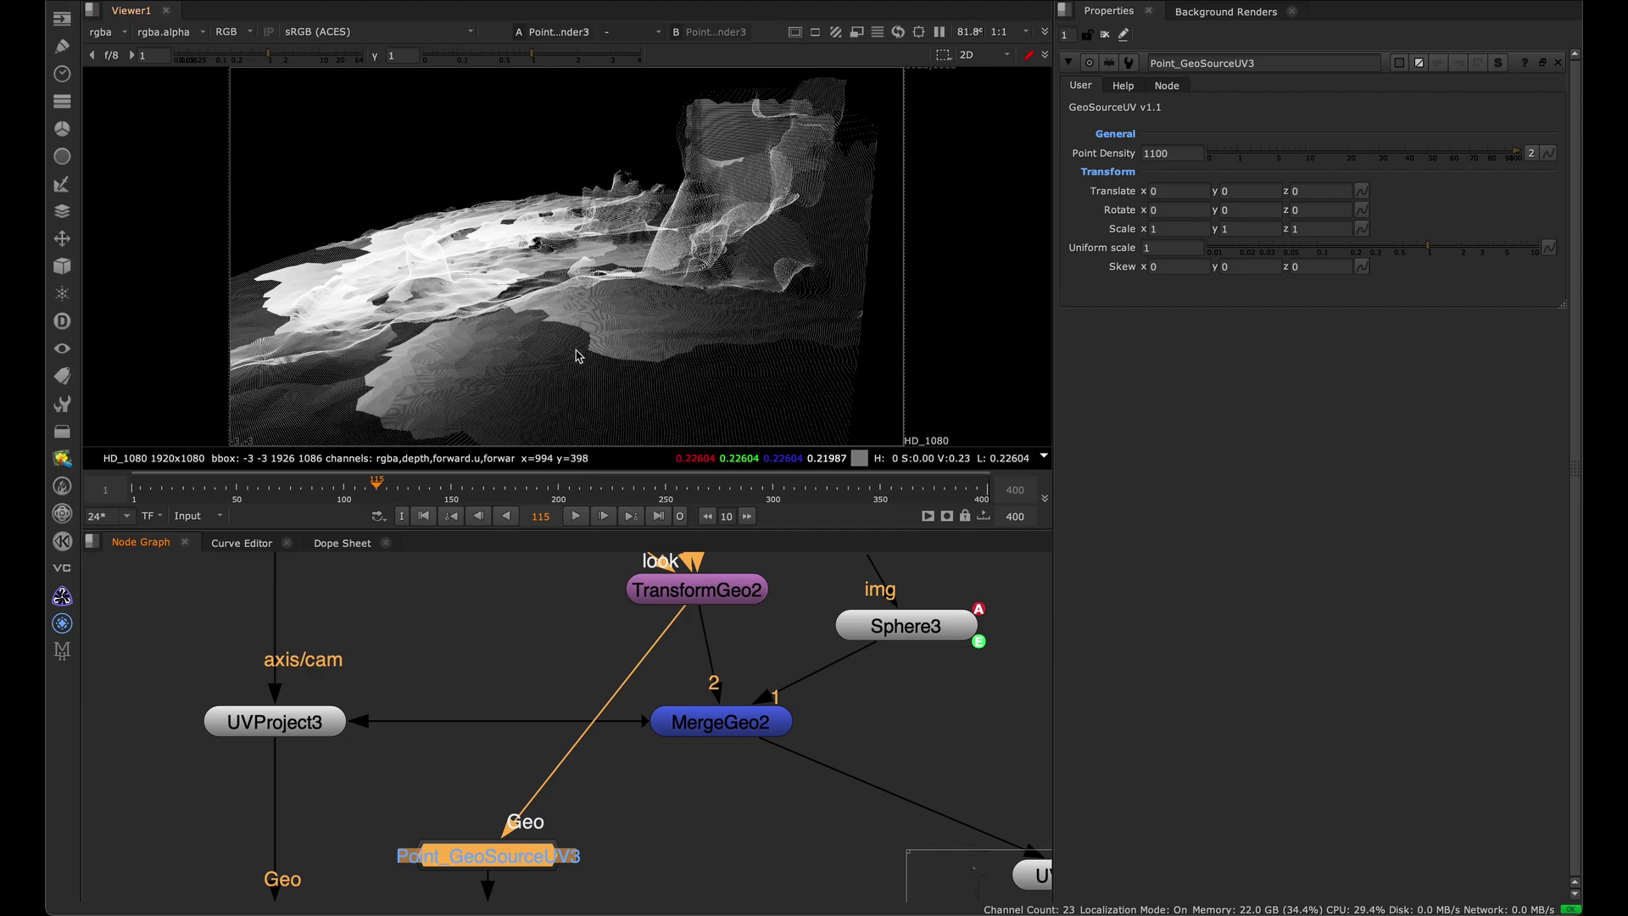
scroll(636, 597, "down", 5)
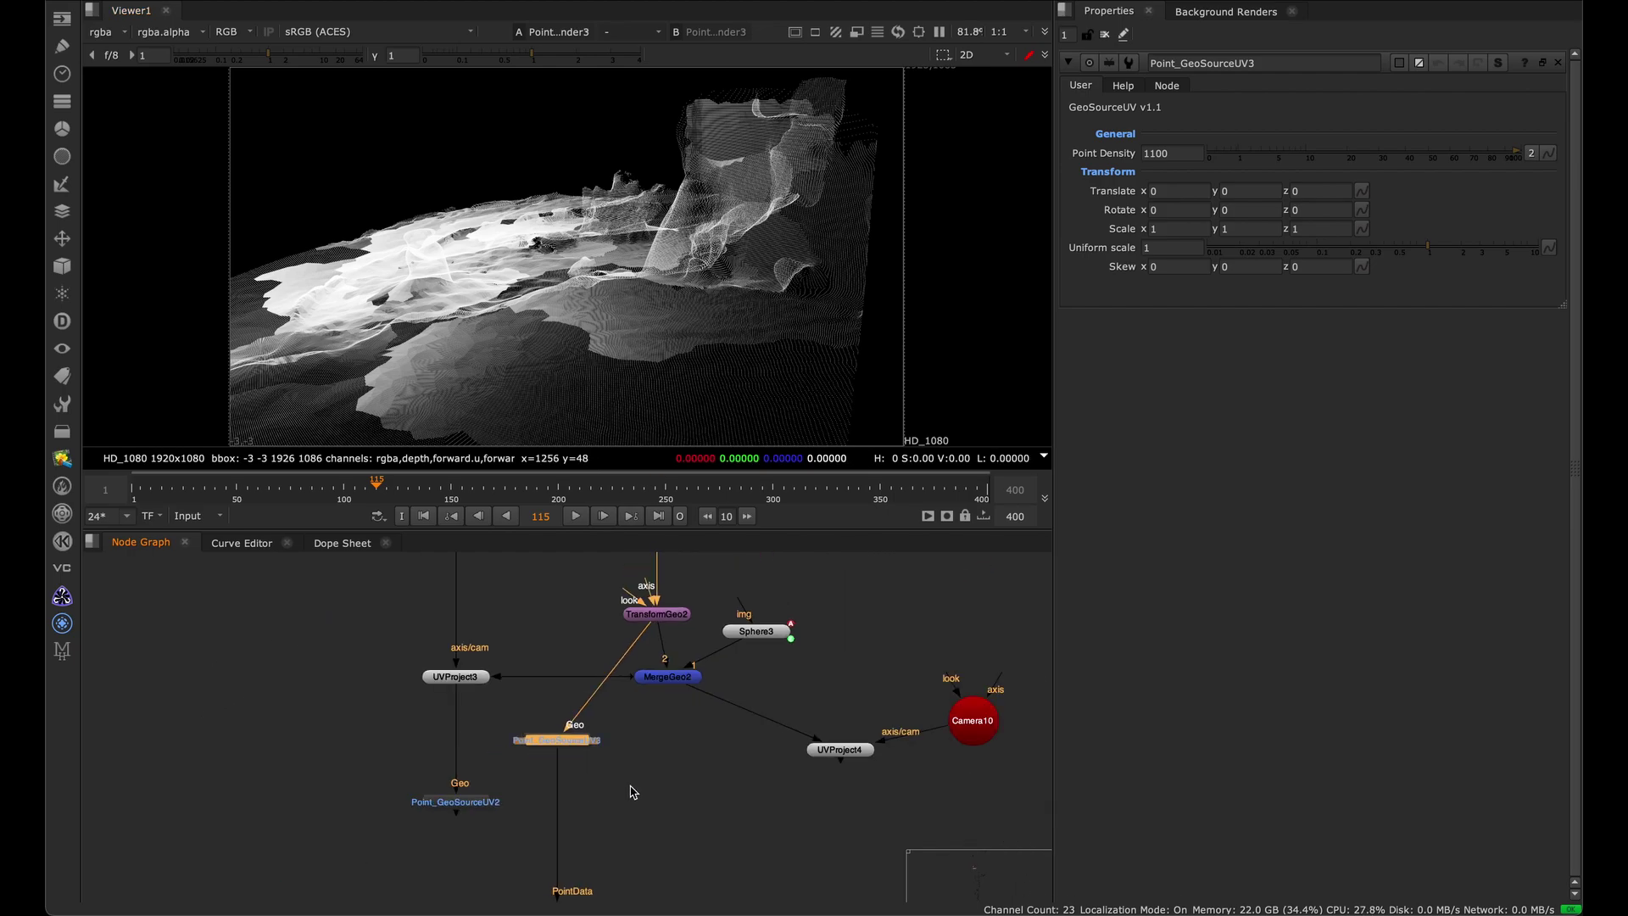
scroll(649, 685, "down", 5)
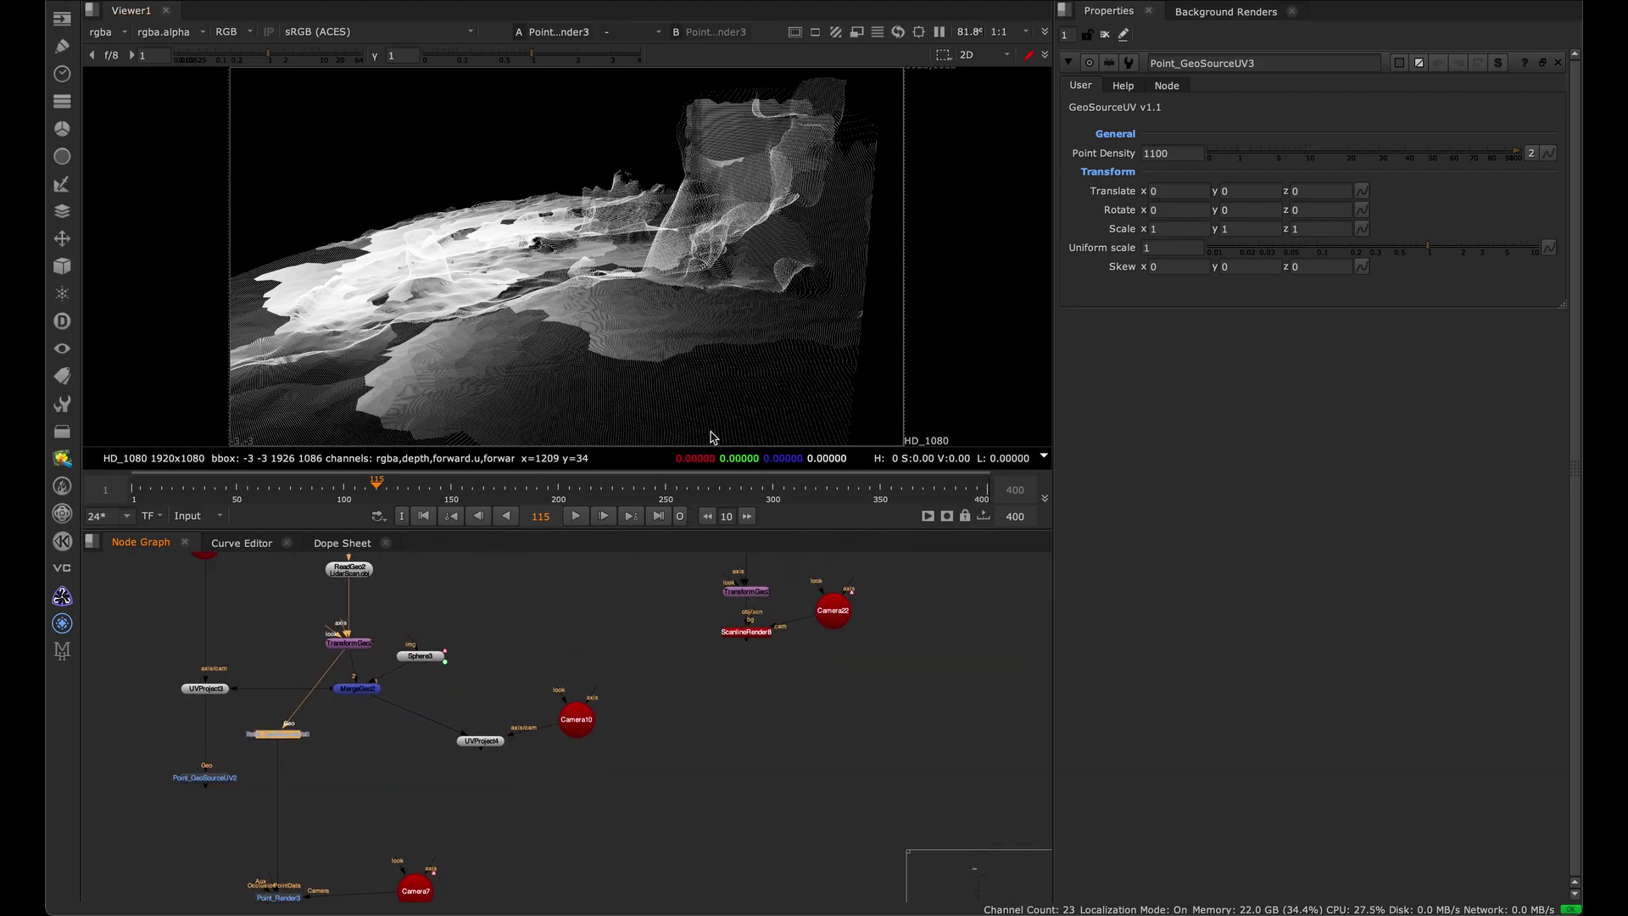
Show the Read1 texture map texture_lidar.exr in the viewer and inspect it.
middle_click_drag(678, 582, 605, 681)
left_click(615, 641)
key("1")
left_click_drag(812, 157, 541, 362)
left_click_drag(705, 187, 672, 257)
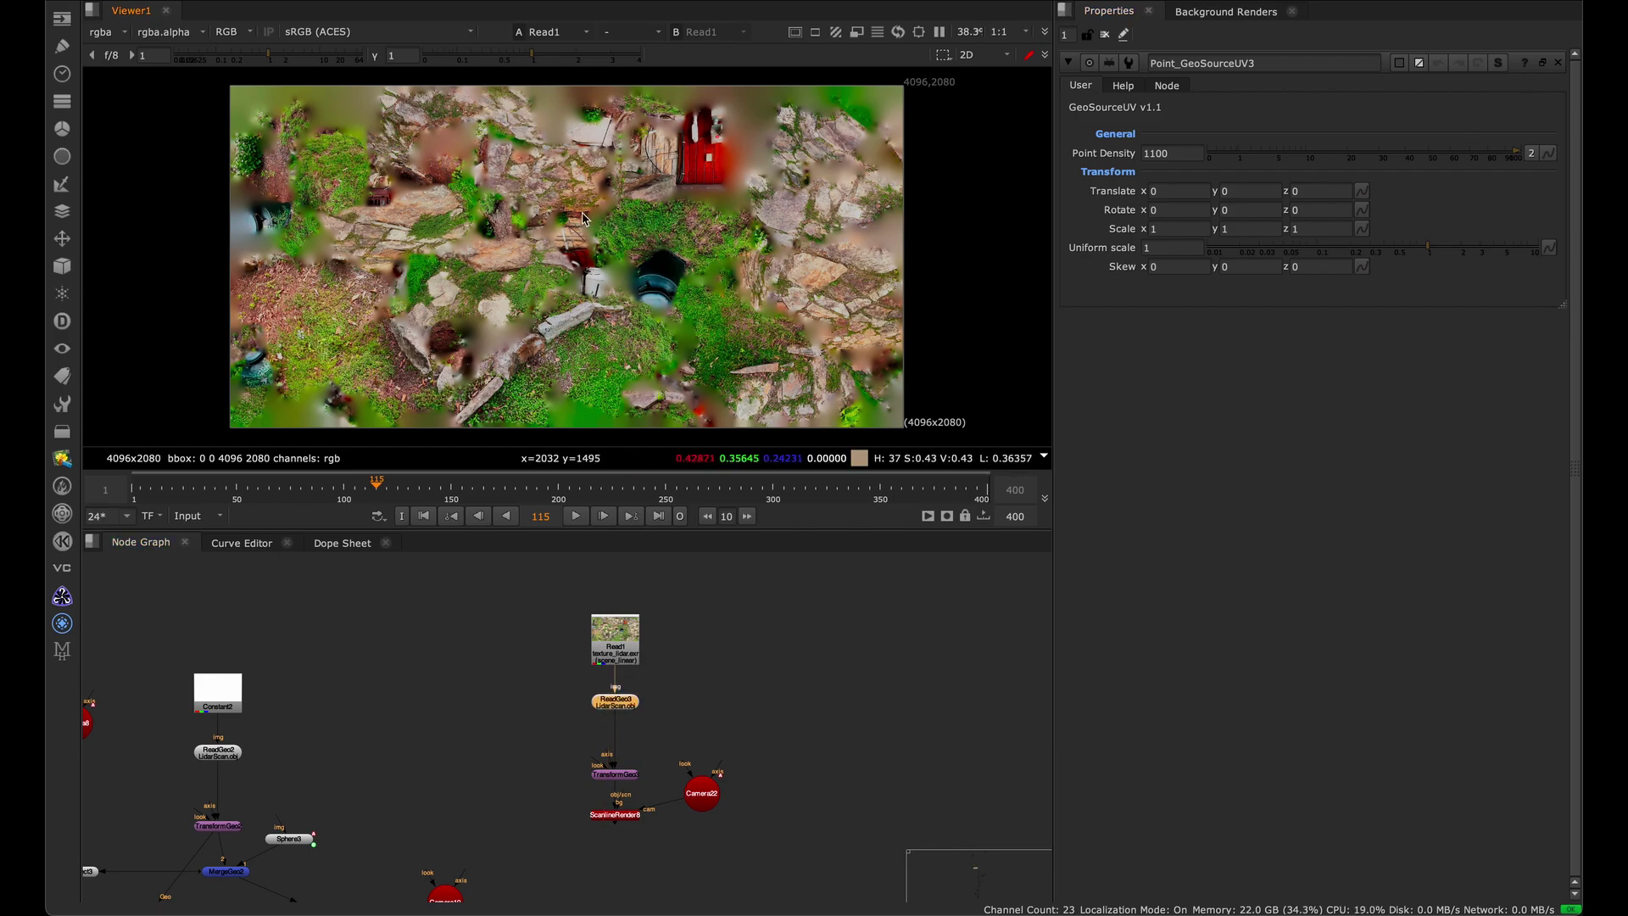
View the ReadGeo3 LidarScan.obj geometry with its texture in 3D and inspect it from different angles.
scroll(585, 726, "up", 3)
middle_click_drag(625, 680, 520, 646)
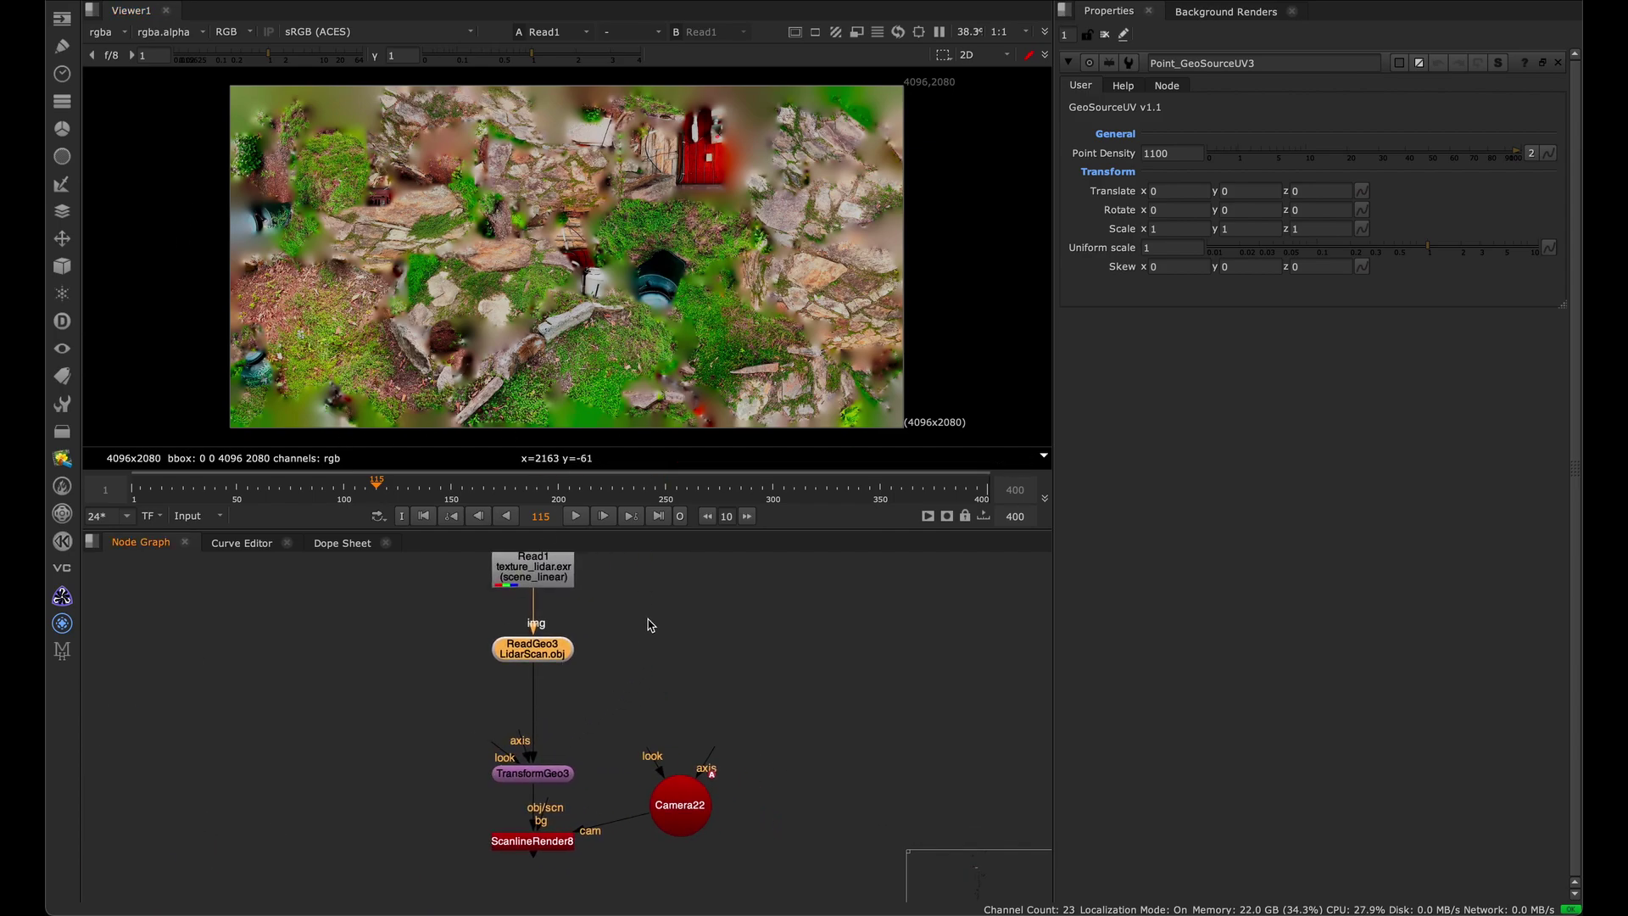
key("1")
left_click(611, 578)
left_click_drag(829, 348, 546, 304, "super")
scroll(545, 303, "up", 3)
right_click_drag(546, 307, 658, 274, "alt")
left_click(657, 274)
left_click(273, 212)
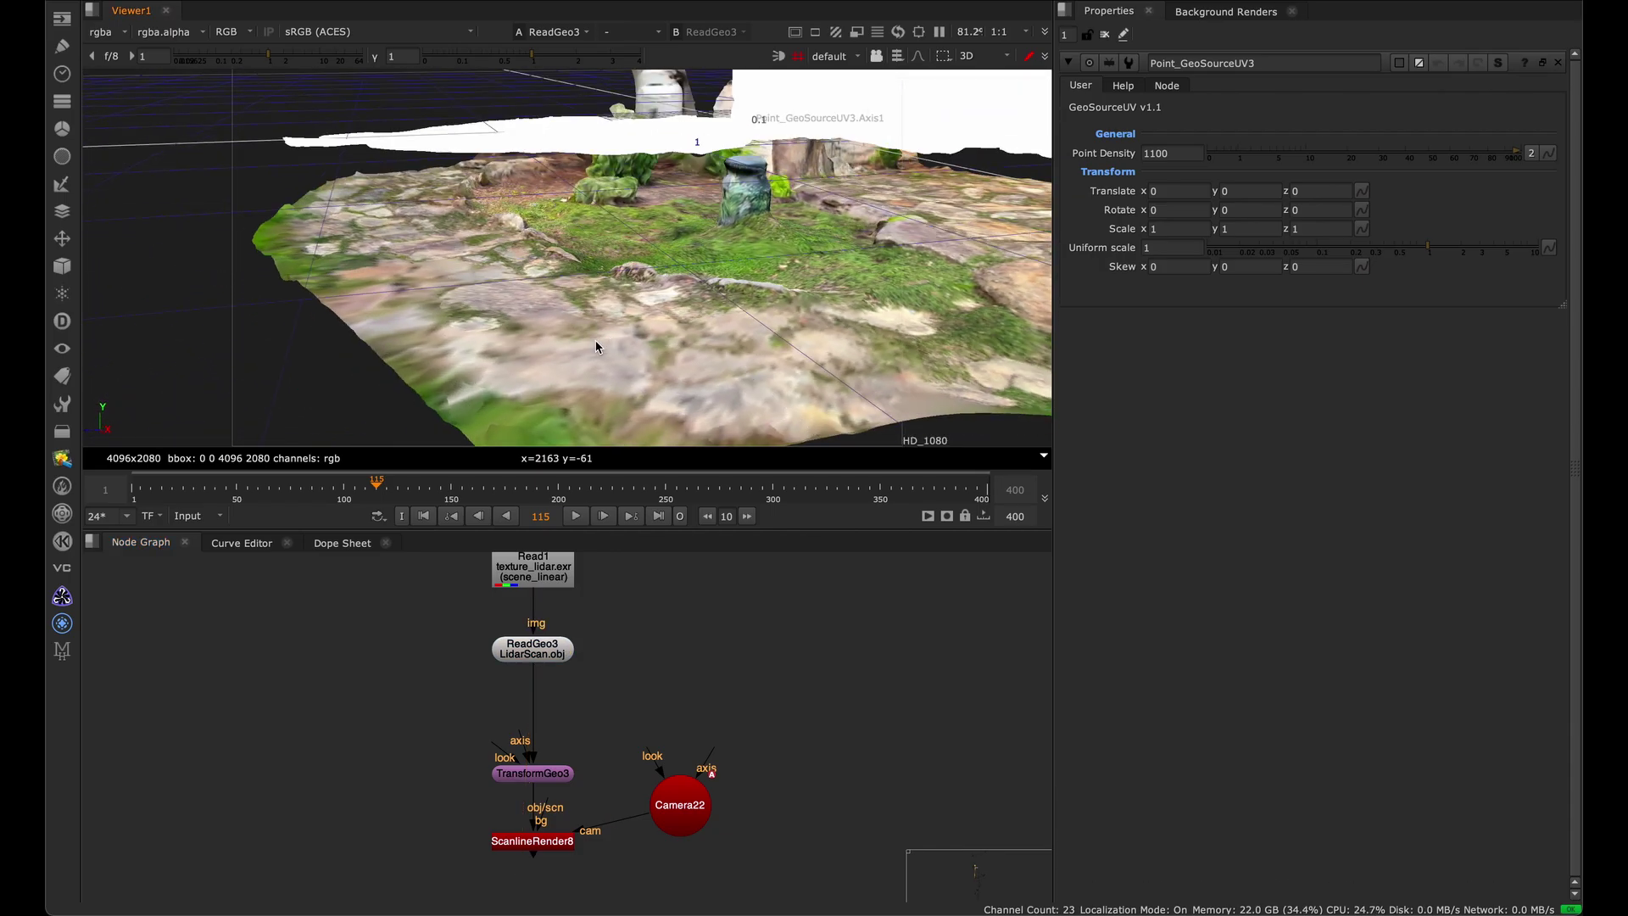
Switch the viewer back from the 3D scan to the Read1 texture.
left_click(542, 573)
key("1")
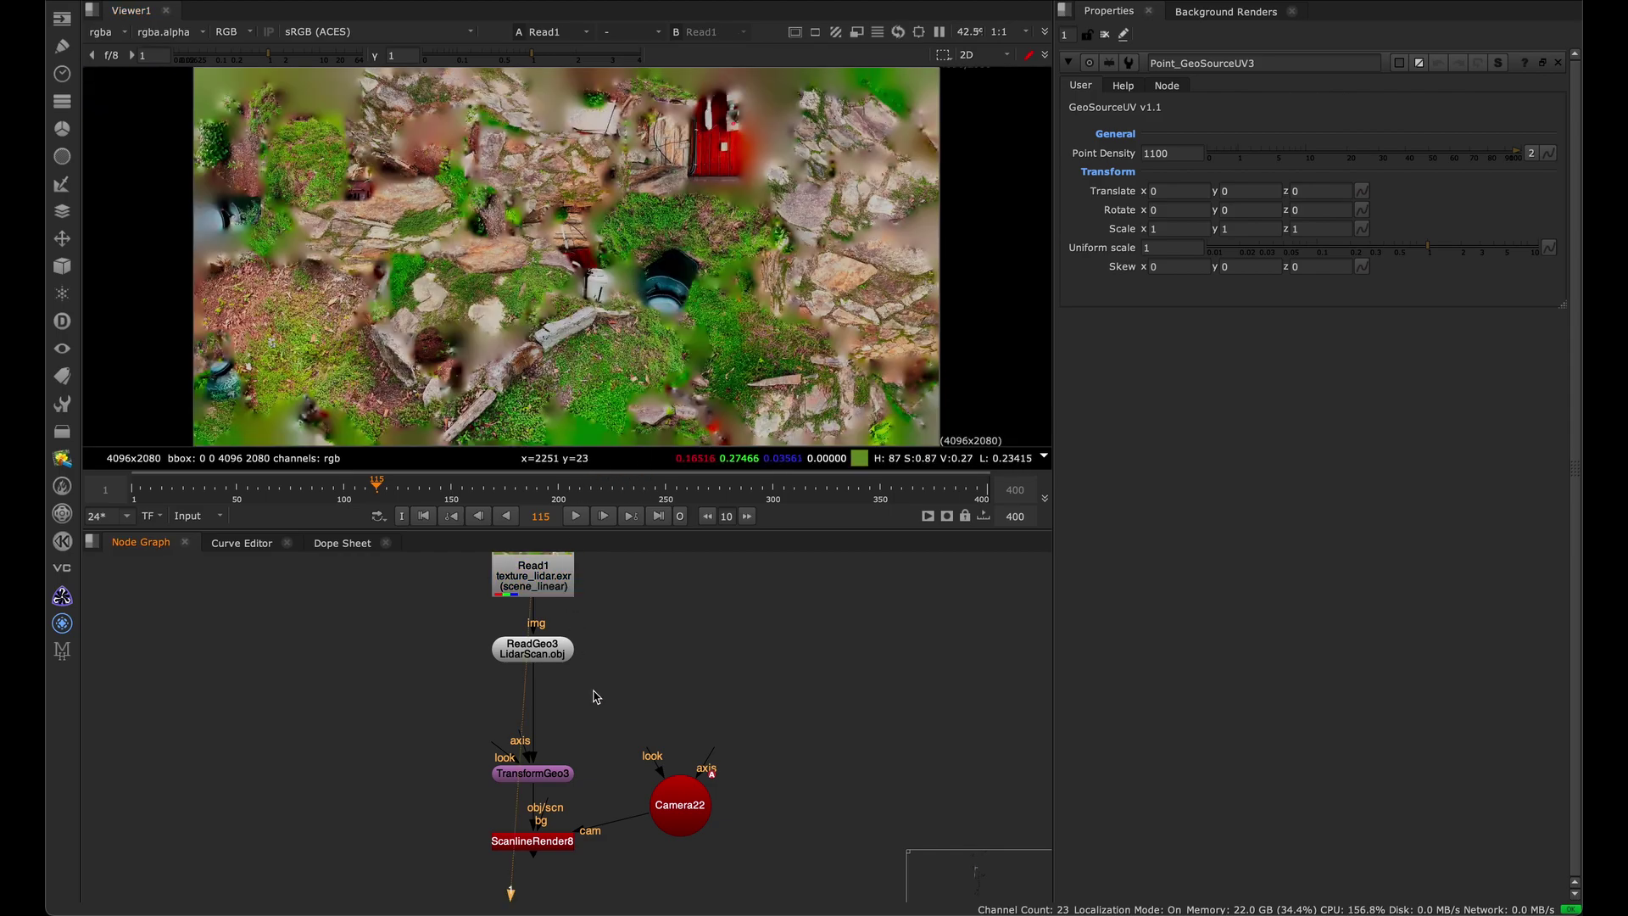
scroll(626, 590, "down", 7)
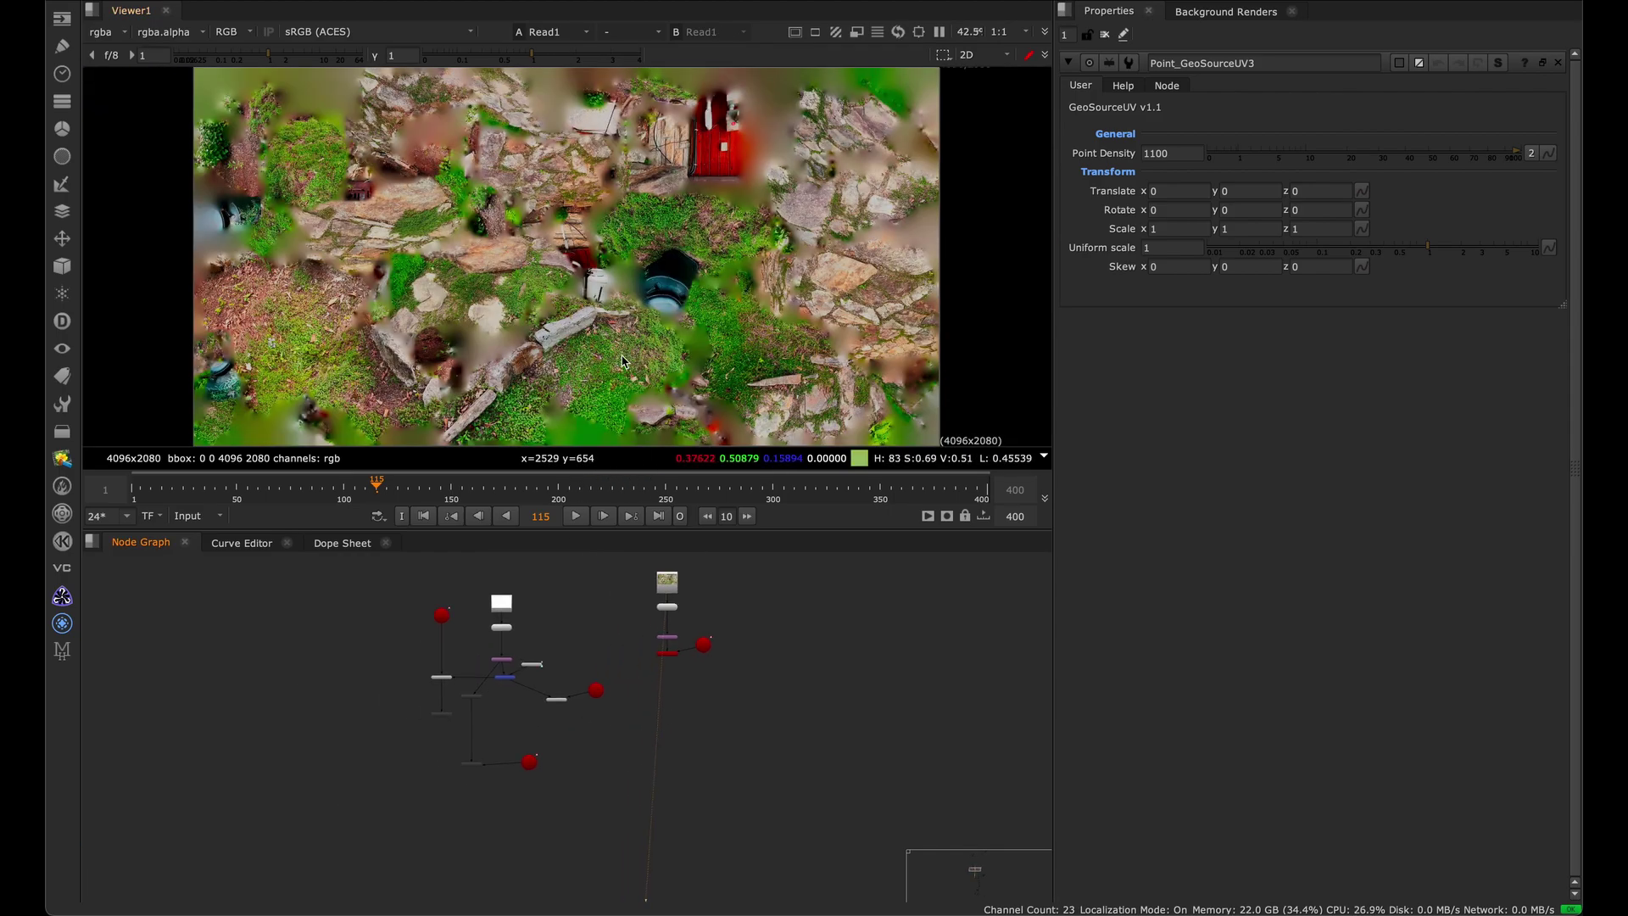
scroll(471, 821, "up", 4)
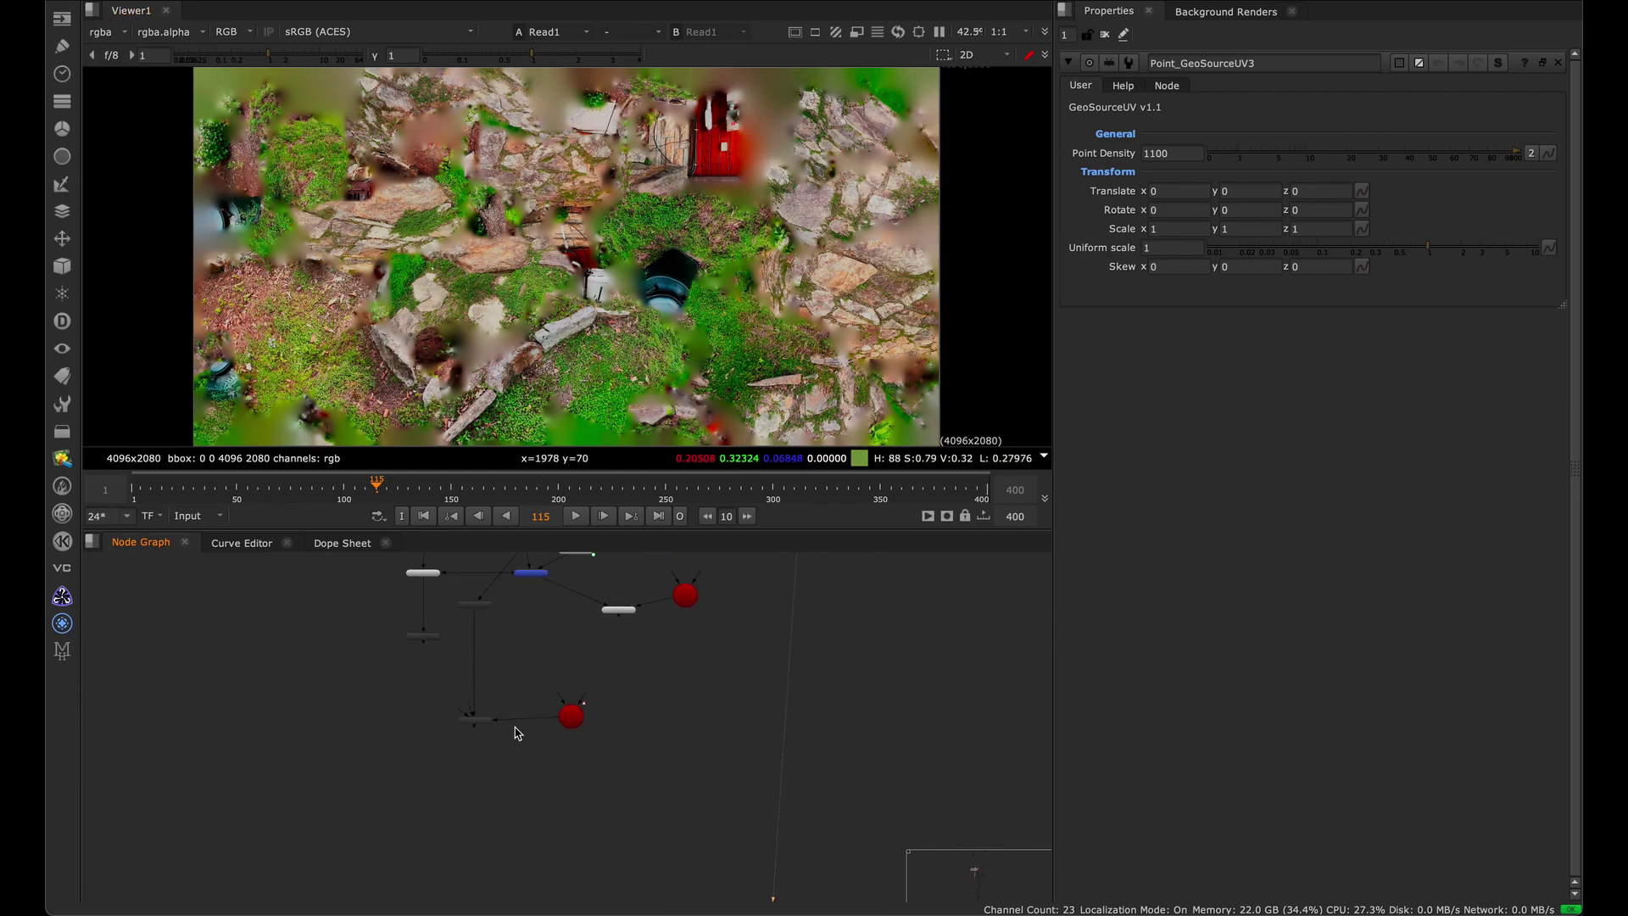
Show the Point_Render3 output in the viewer and bring the connected point-source nodes into sight.
left_click(472, 718)
key("1")
middle_click_drag(489, 781, 498, 869)
scroll(463, 648, "up", 4)
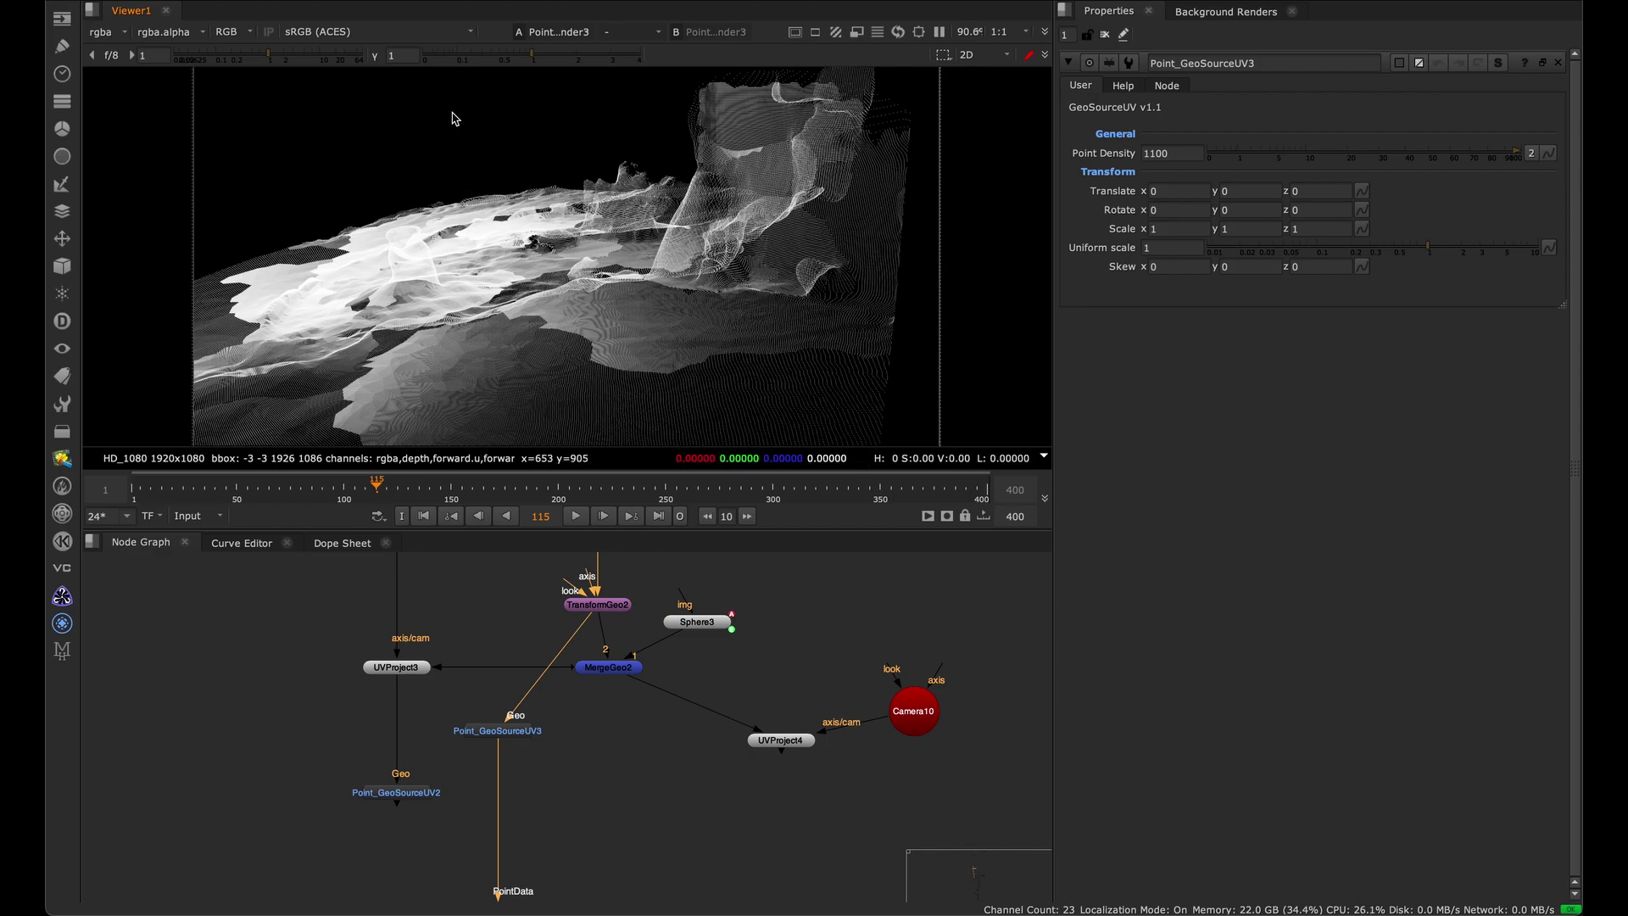
Examine the branch from TransformGeo2 and Sphere3 through MergeGeo2 to UVProject4 with Camera10.
middle_click_drag(618, 785, 526, 709)
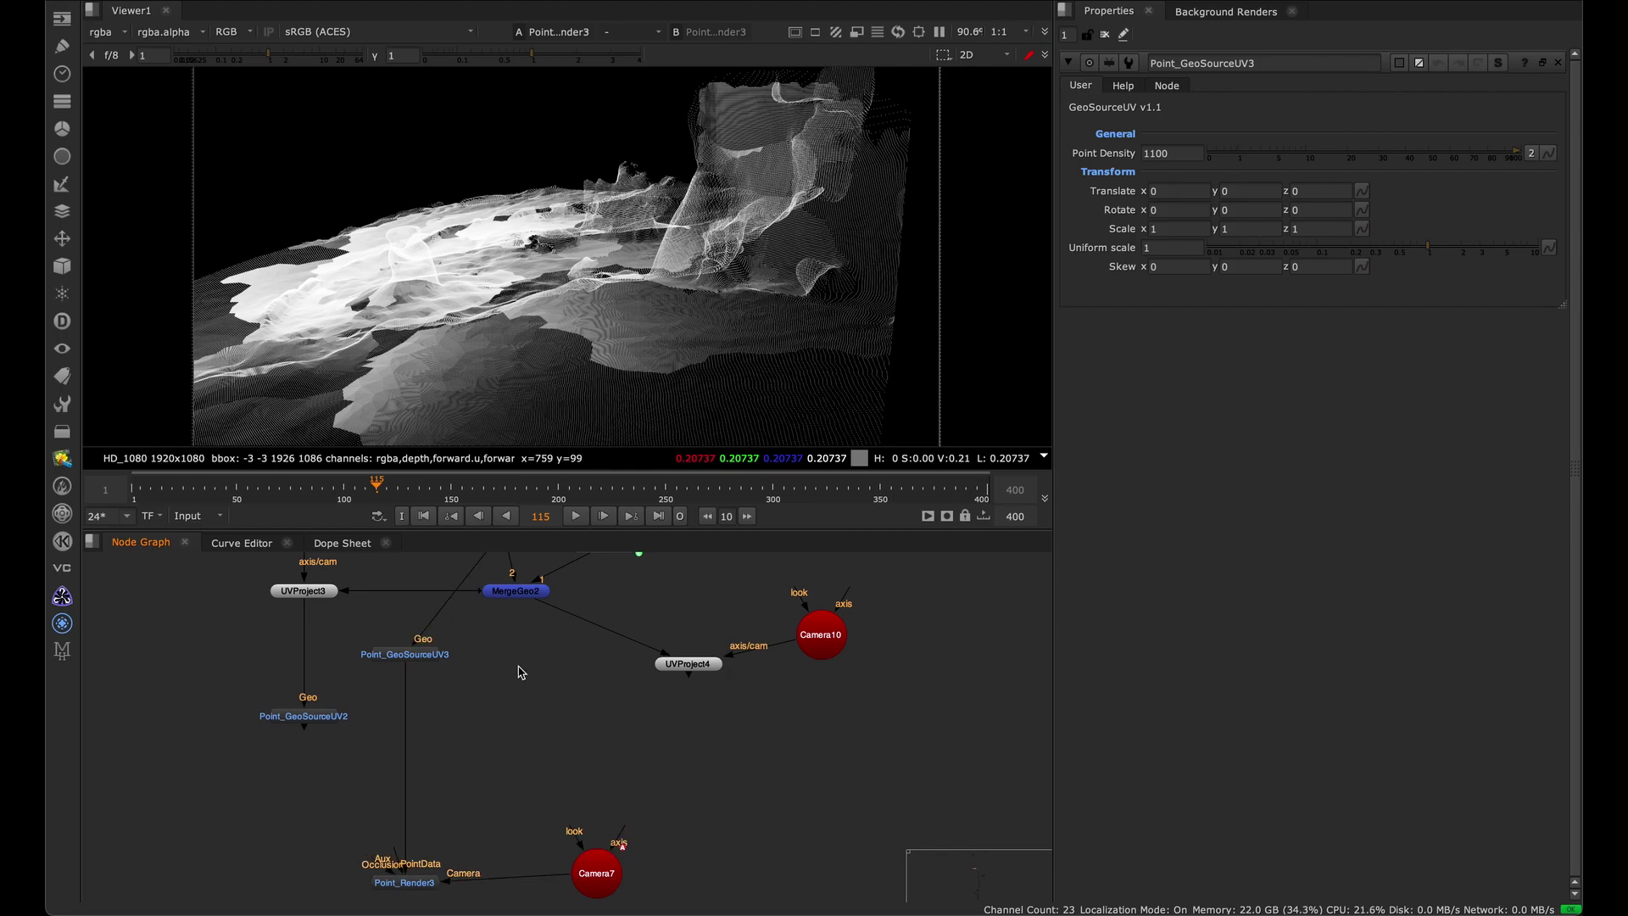
scroll(524, 676, "up", 5)
scroll(543, 704, "right", 3)
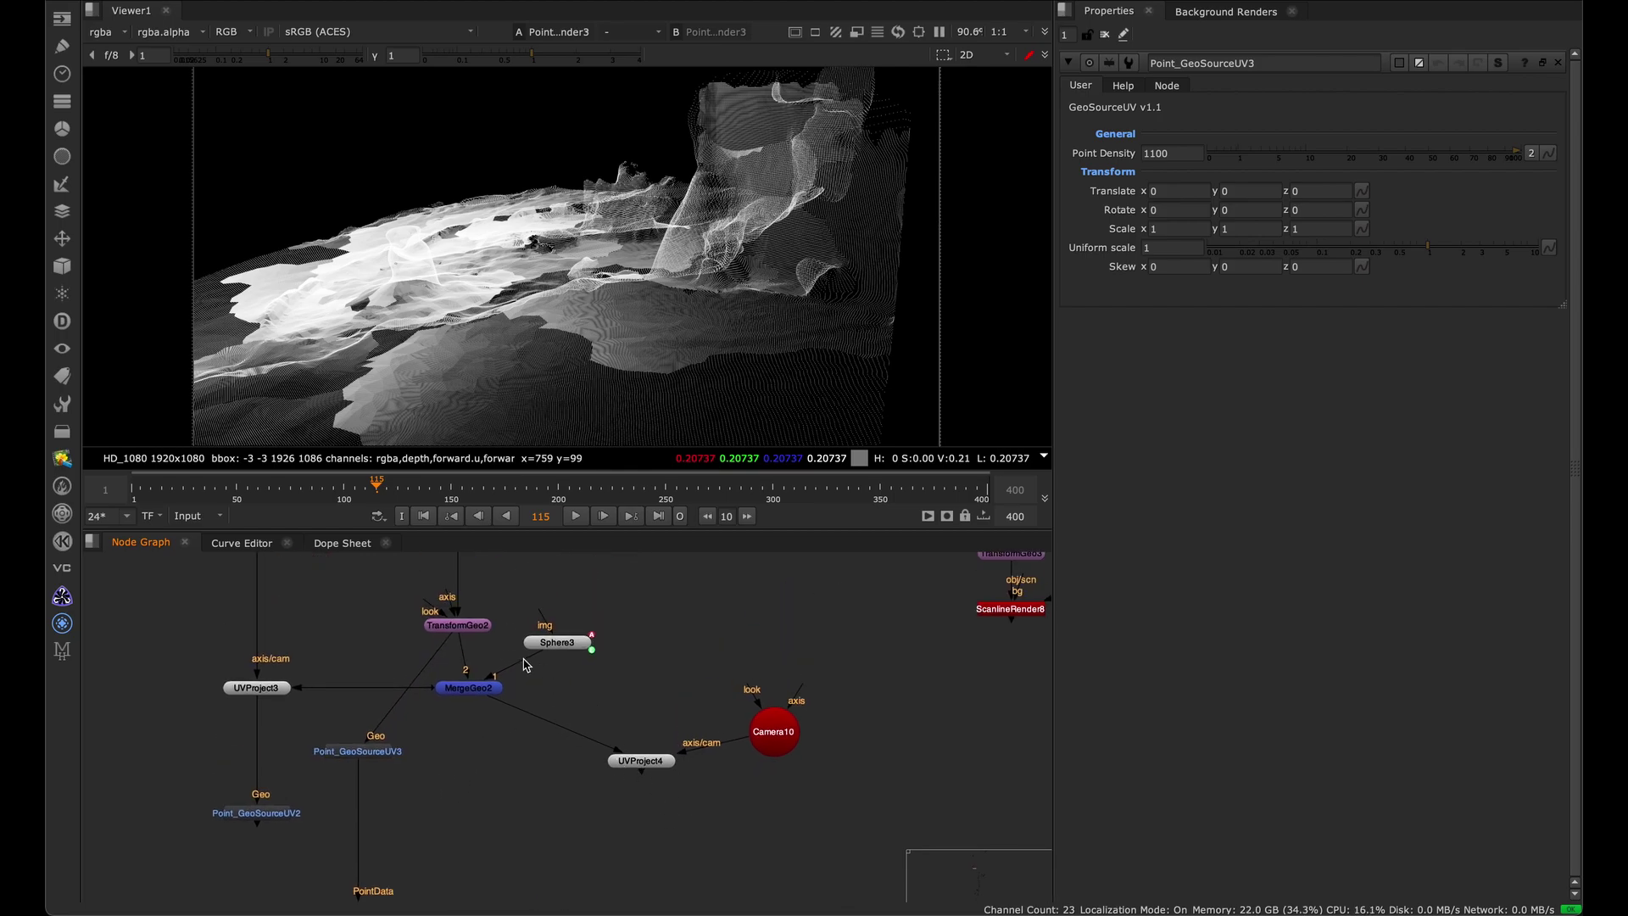
left_click(488, 626)
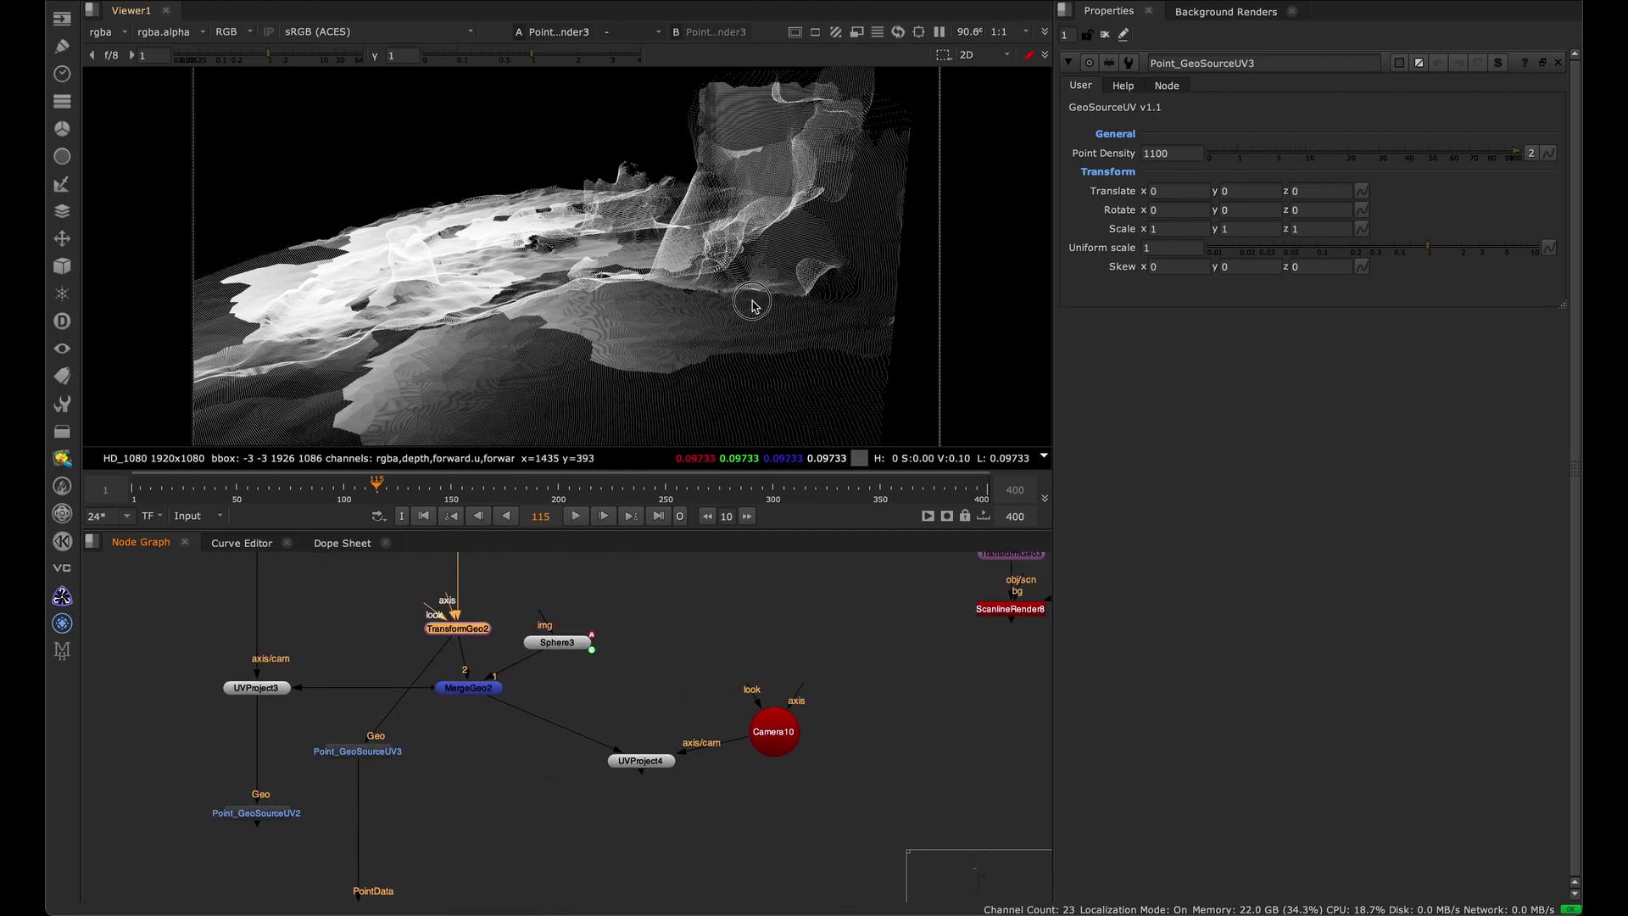
left_click(670, 765)
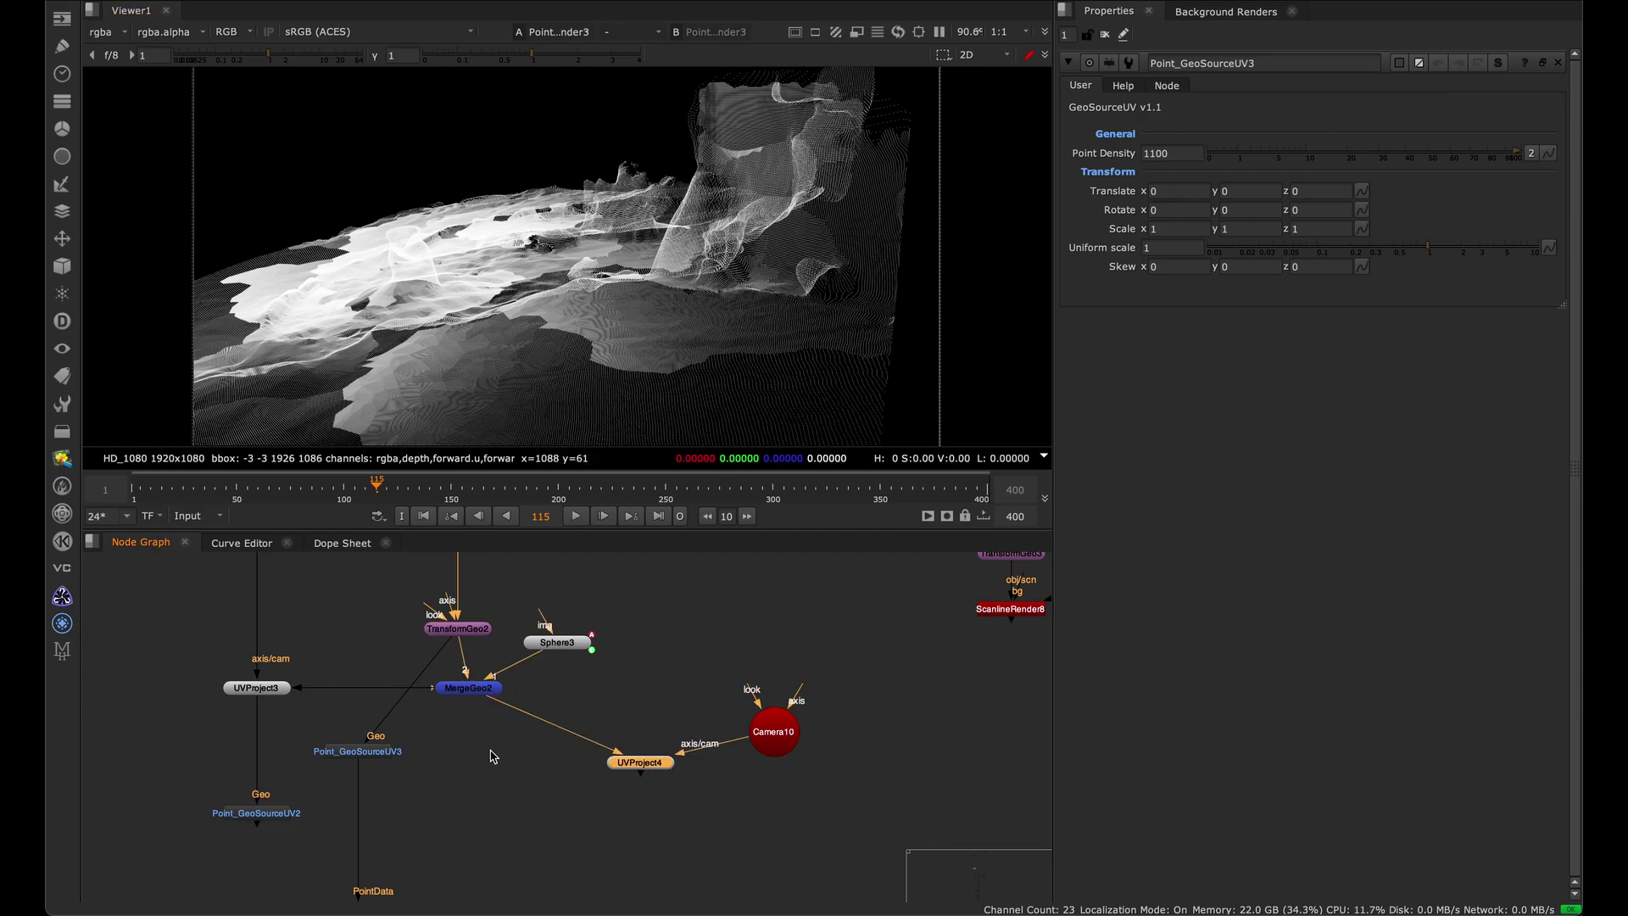
scroll(483, 761, "up", 3)
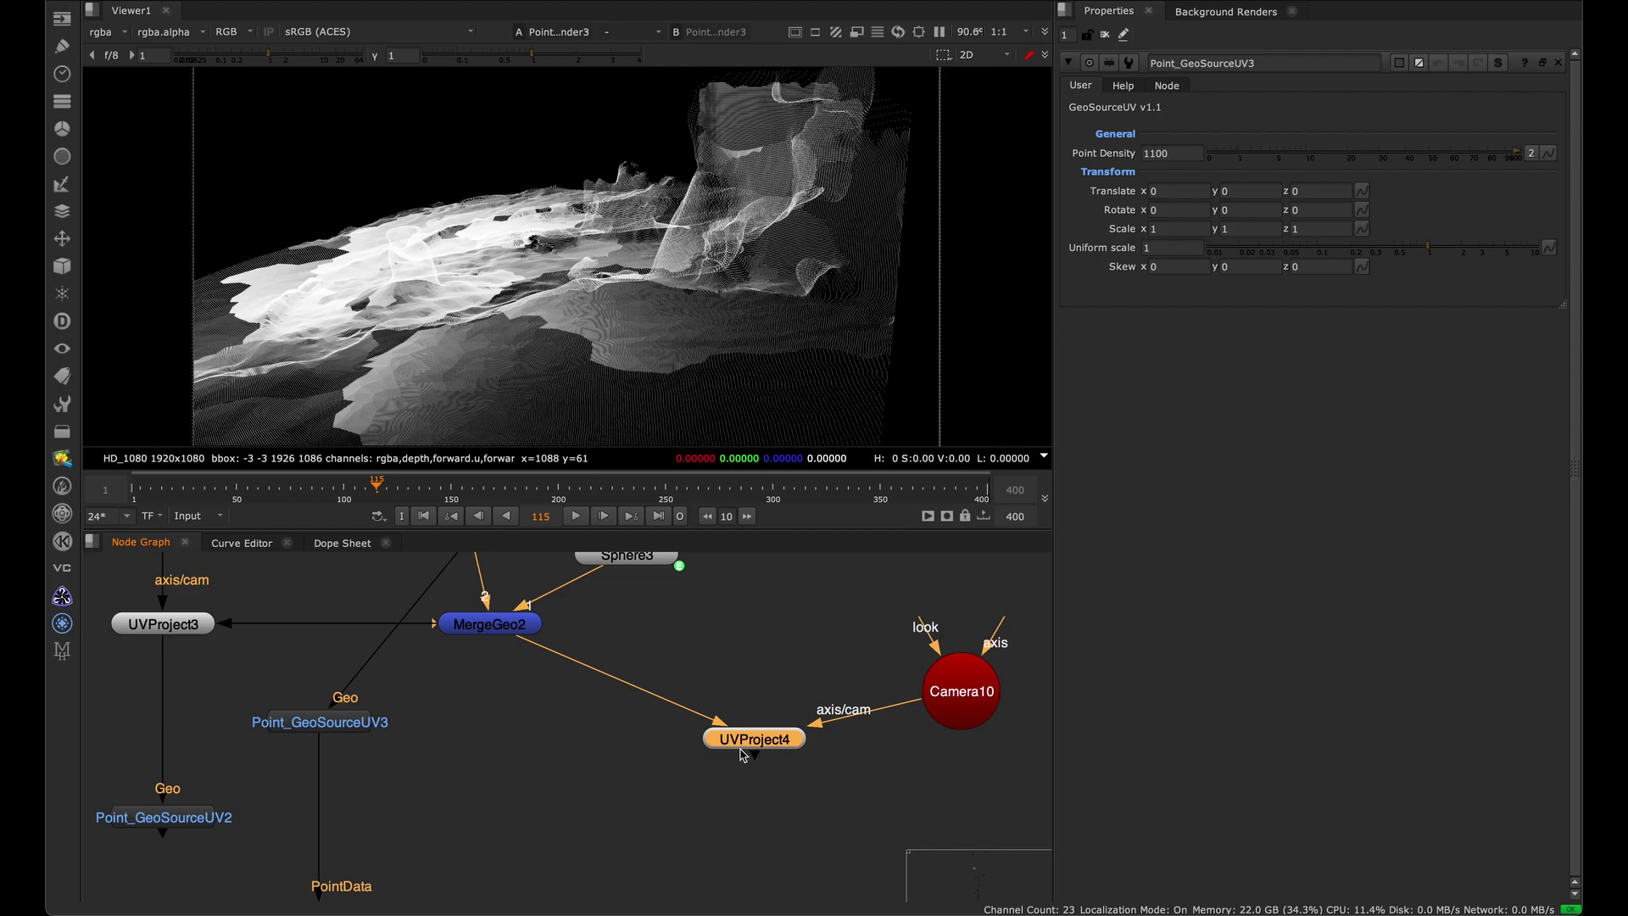
scroll(574, 683, "down", 3)
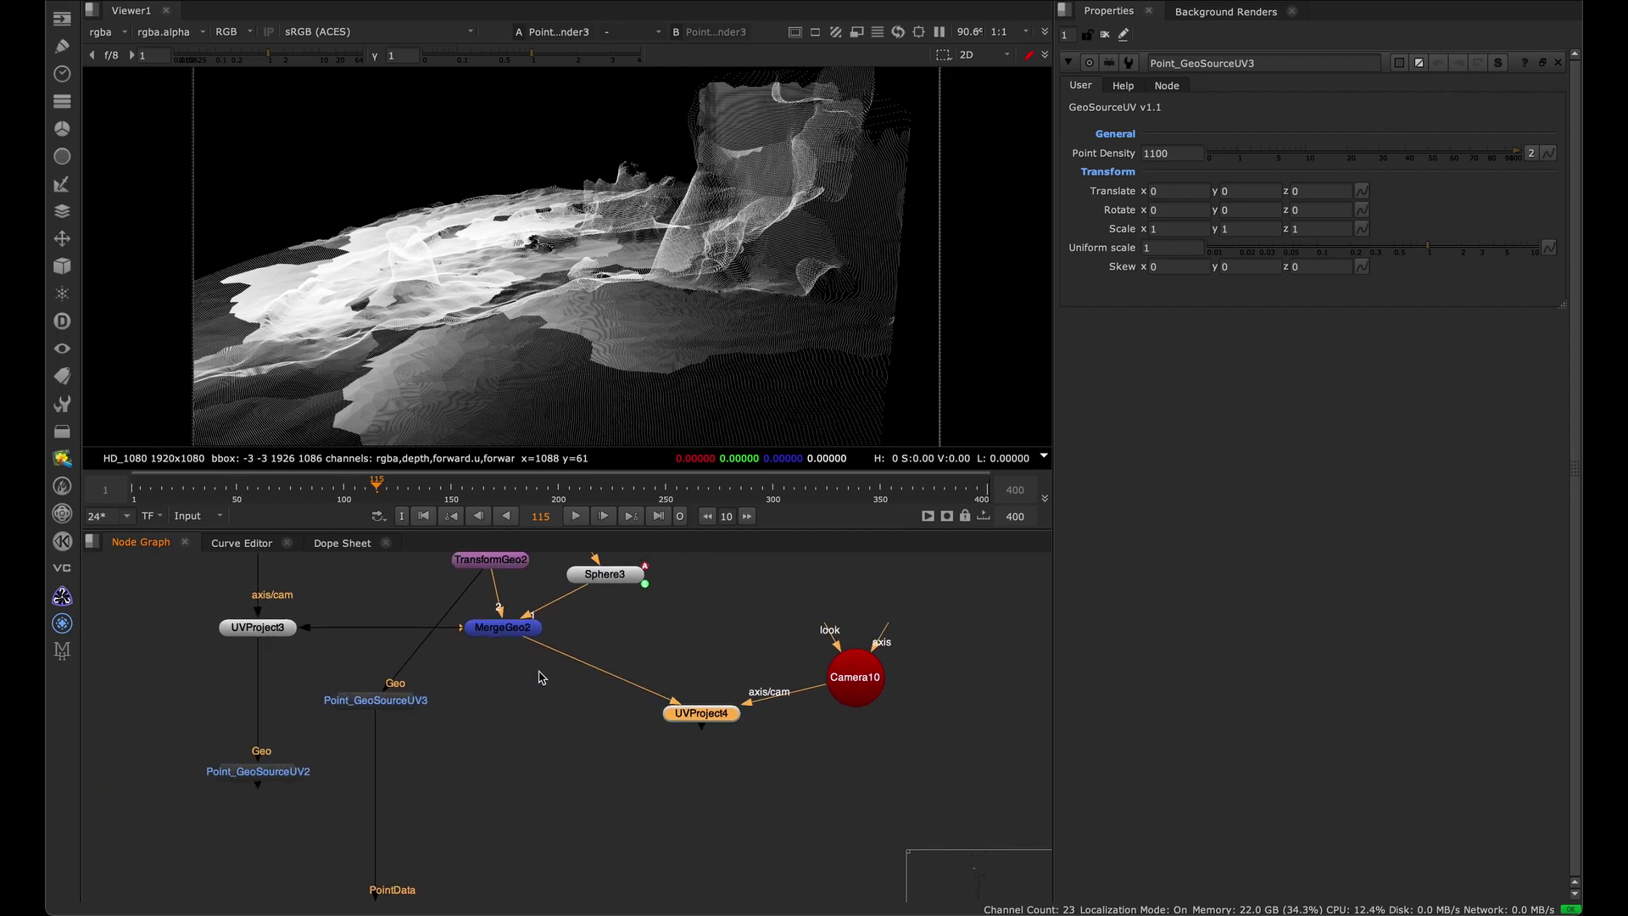
Move Point_GeoSourceUV3 below the projection branch and reconnect its Geo input to UVProject4.
left_click(402, 704)
left_click_drag(402, 704, 402, 754)
left_click(463, 786)
left_click(841, 696)
left_click_drag(709, 715, 710, 717)
left_click(857, 687)
left_click_drag(474, 599, 709, 718)
left_click(663, 782)
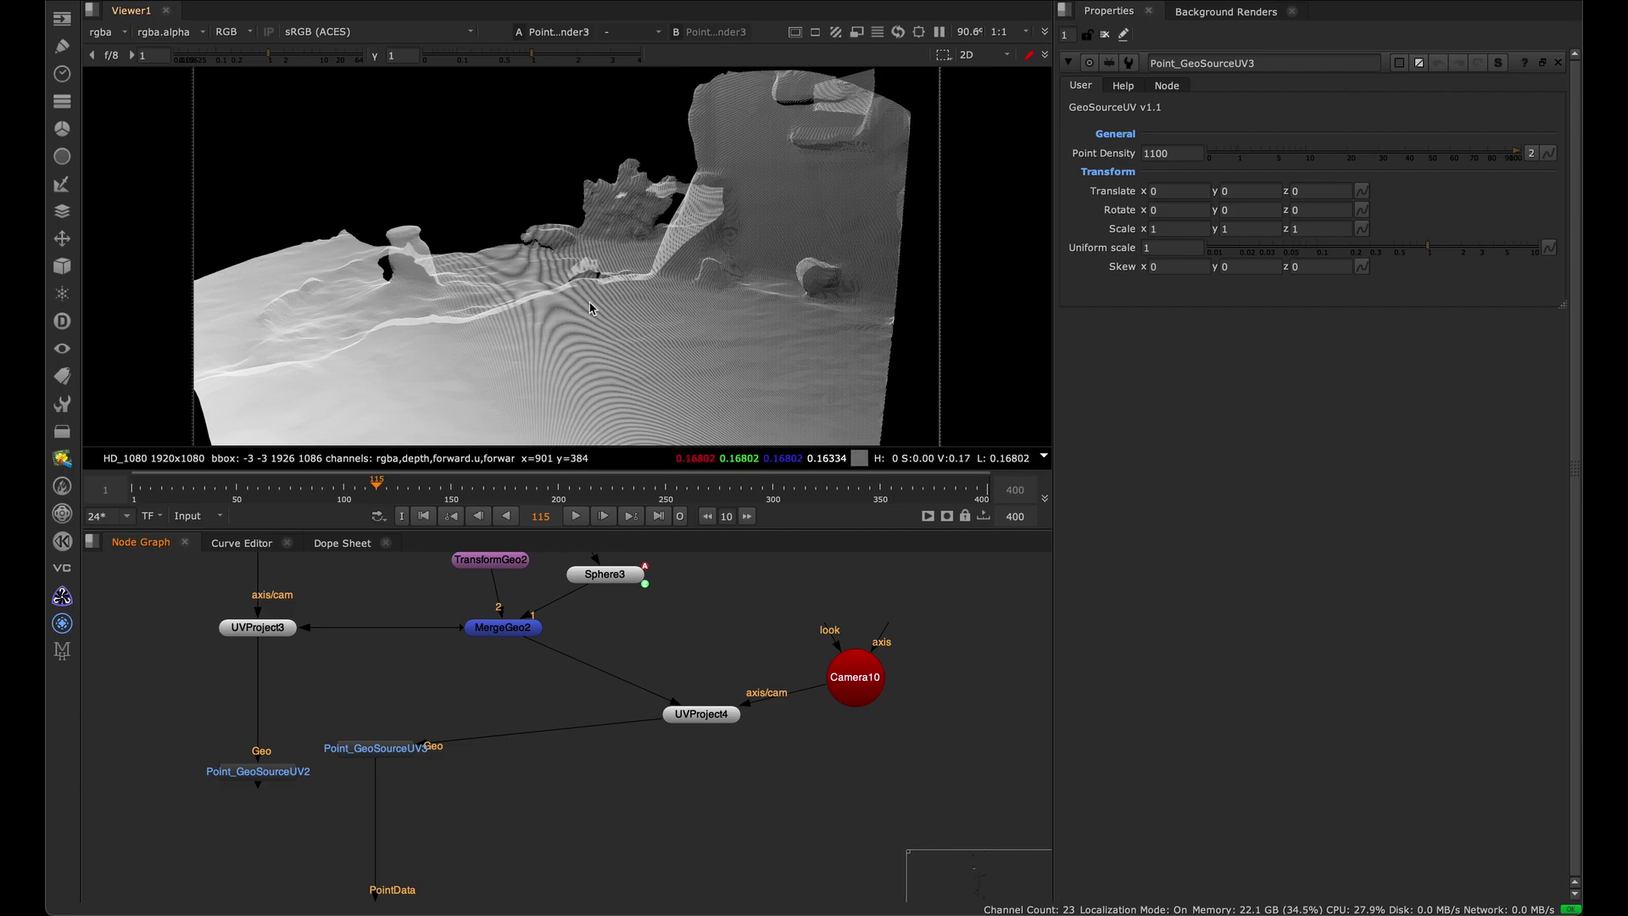
Open Camera10's properties and inspect its position relative to the scan in 3D, ending back in the 2D render.
left_click(858, 666)
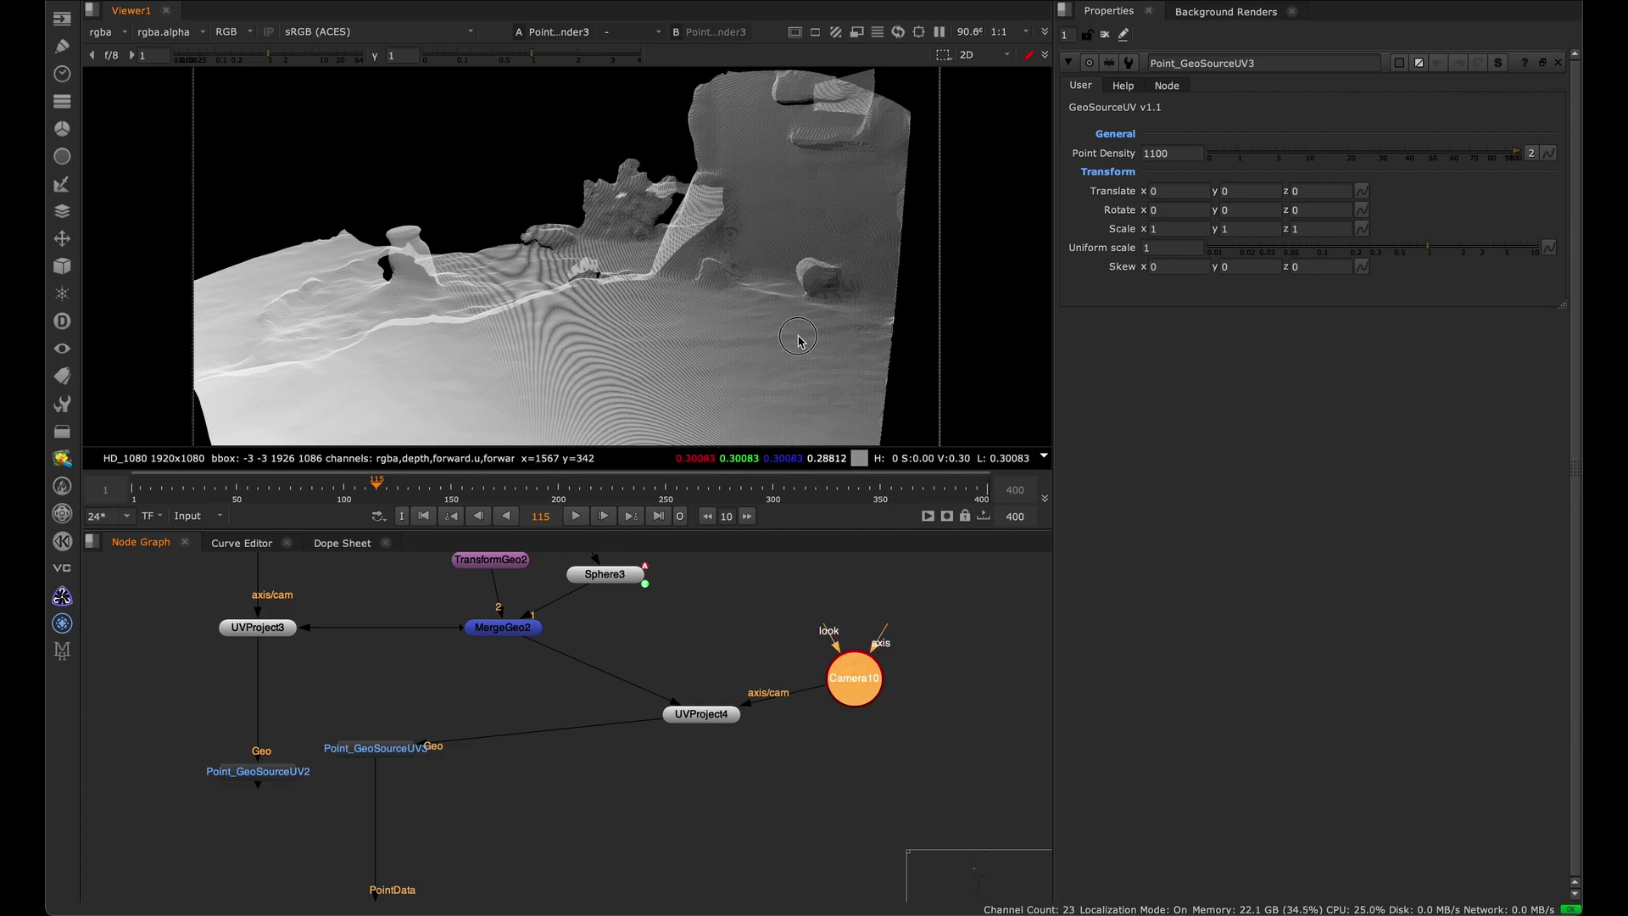
key("Tab")
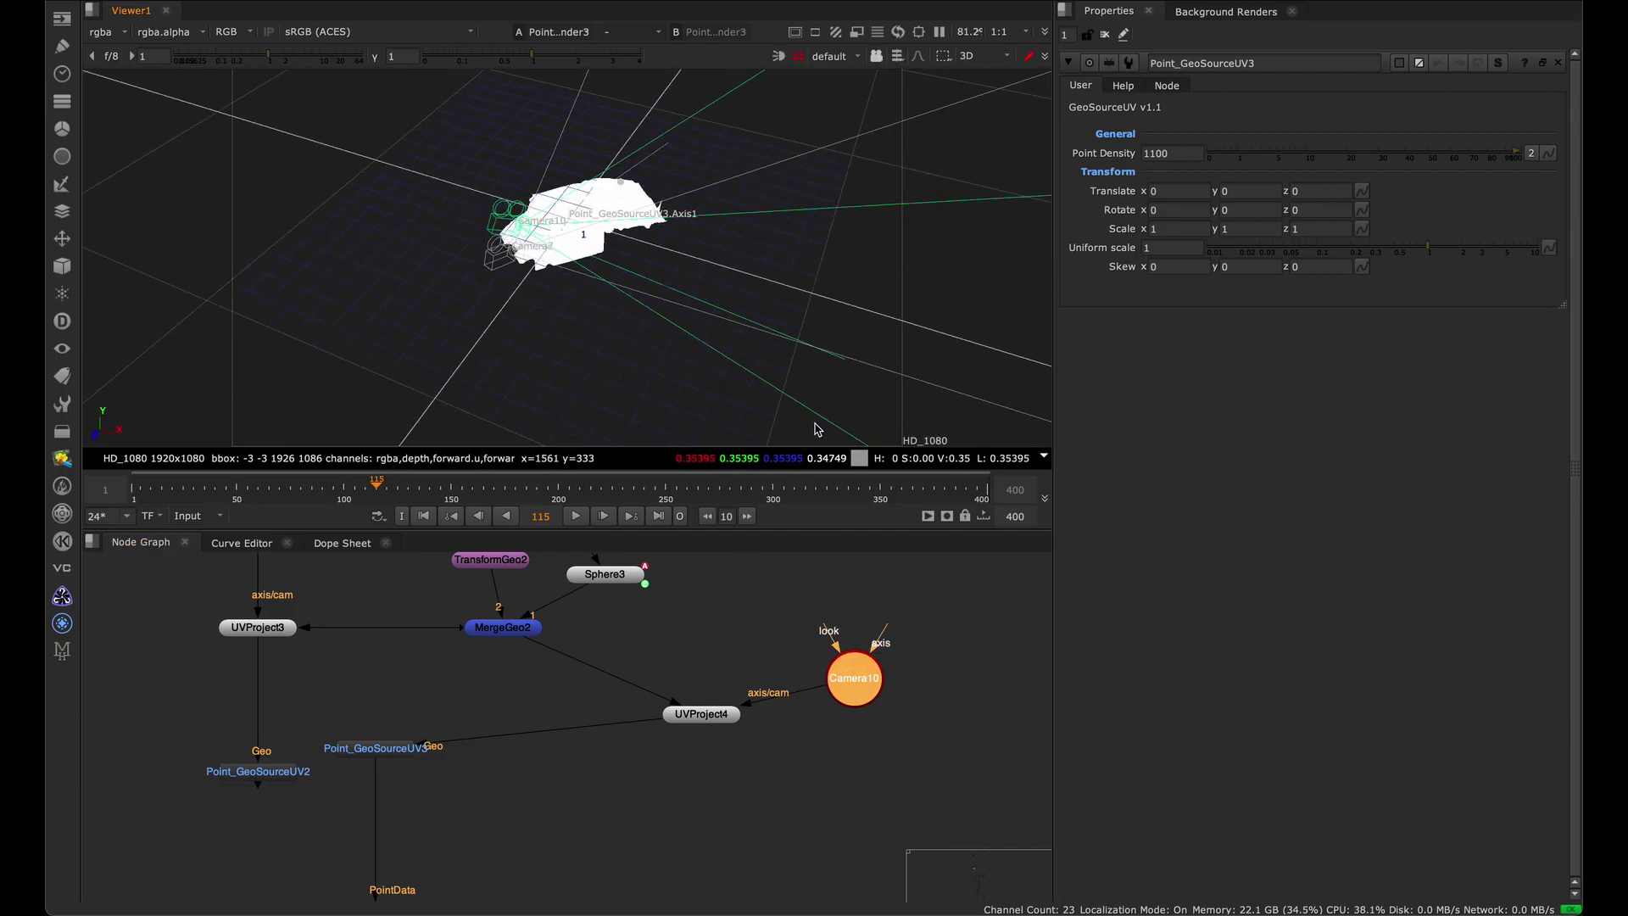
double_click(854, 678)
scroll(506, 240, "up", 3)
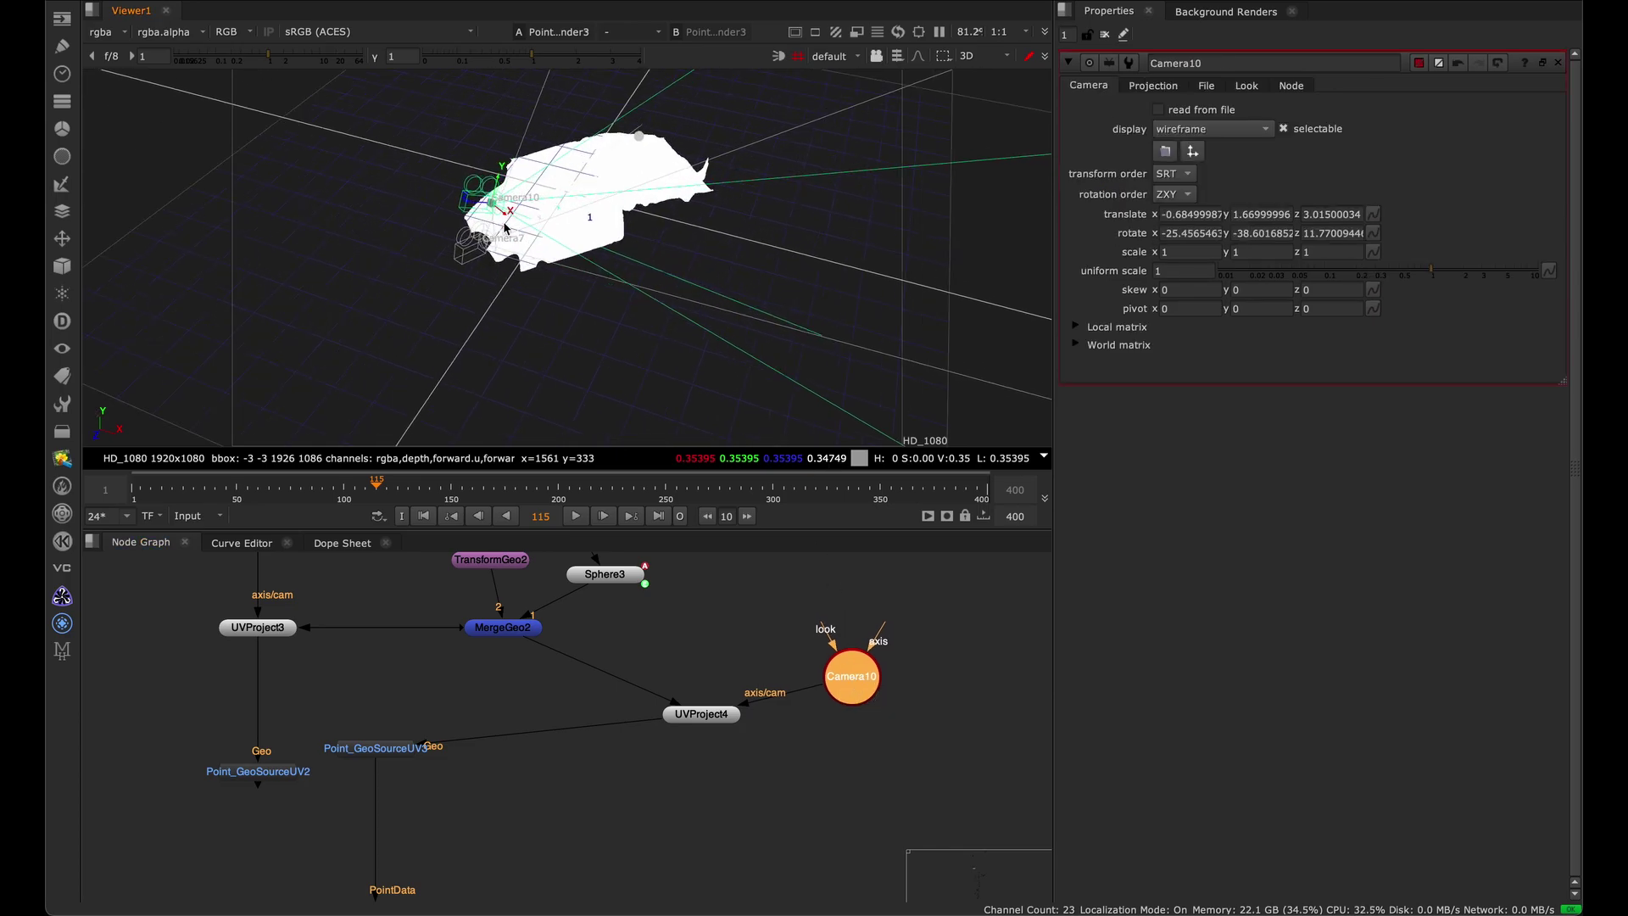
left_click_drag(570, 350, 661, 269, "super")
scroll(500, 347, "up", 4)
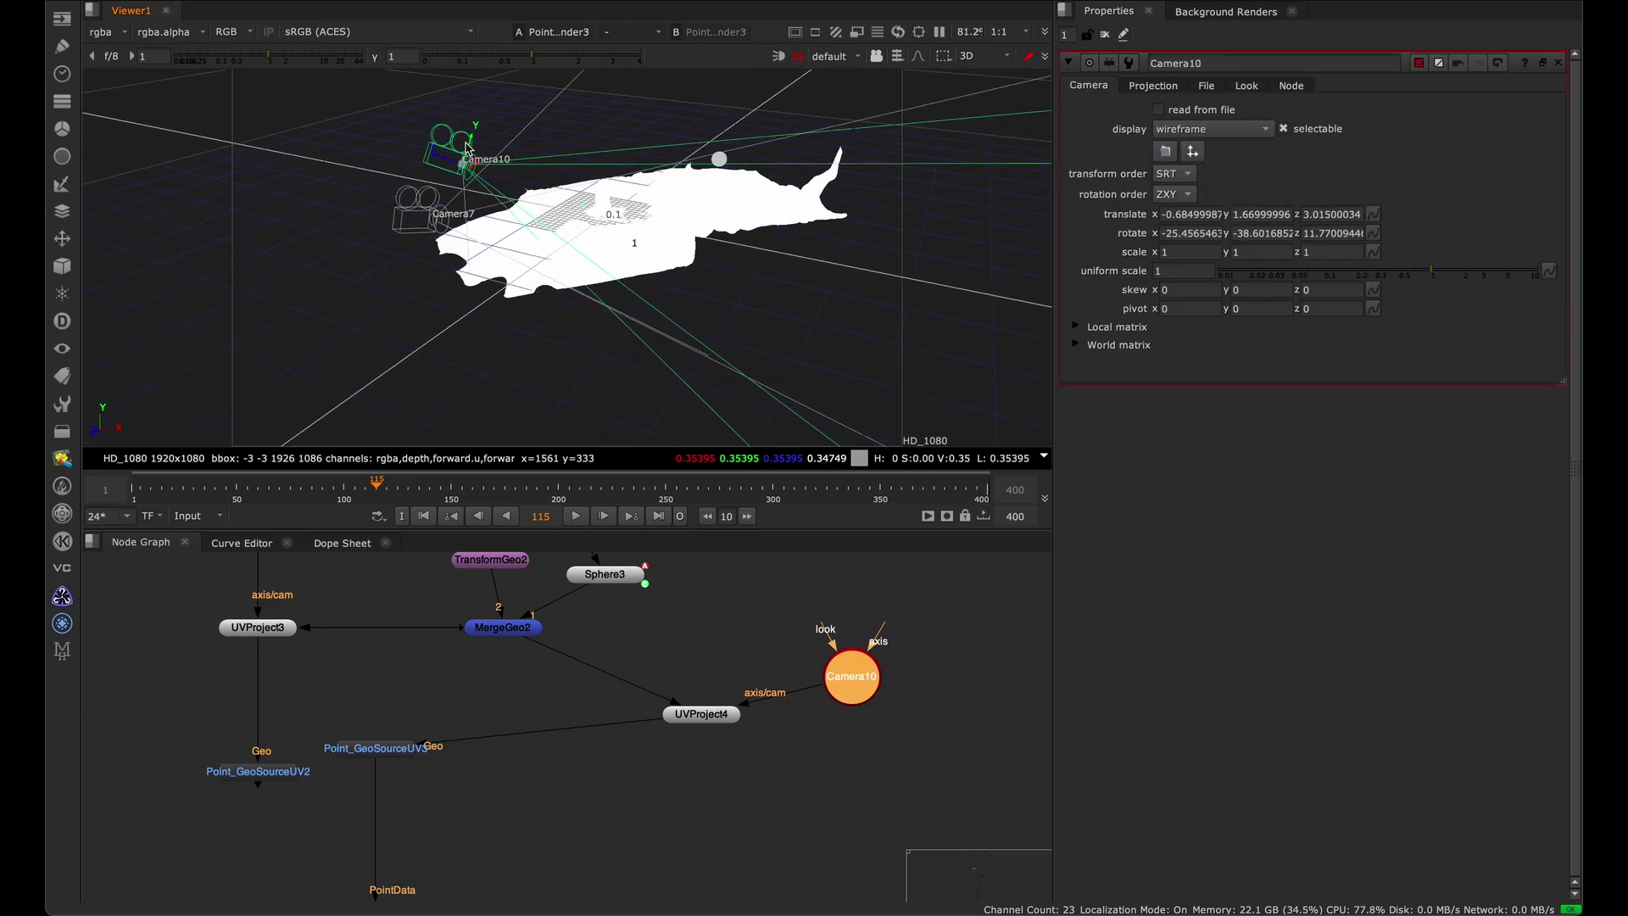
left_click_drag(501, 347, 690, 272, "ctrl+alt")
key("Tab")
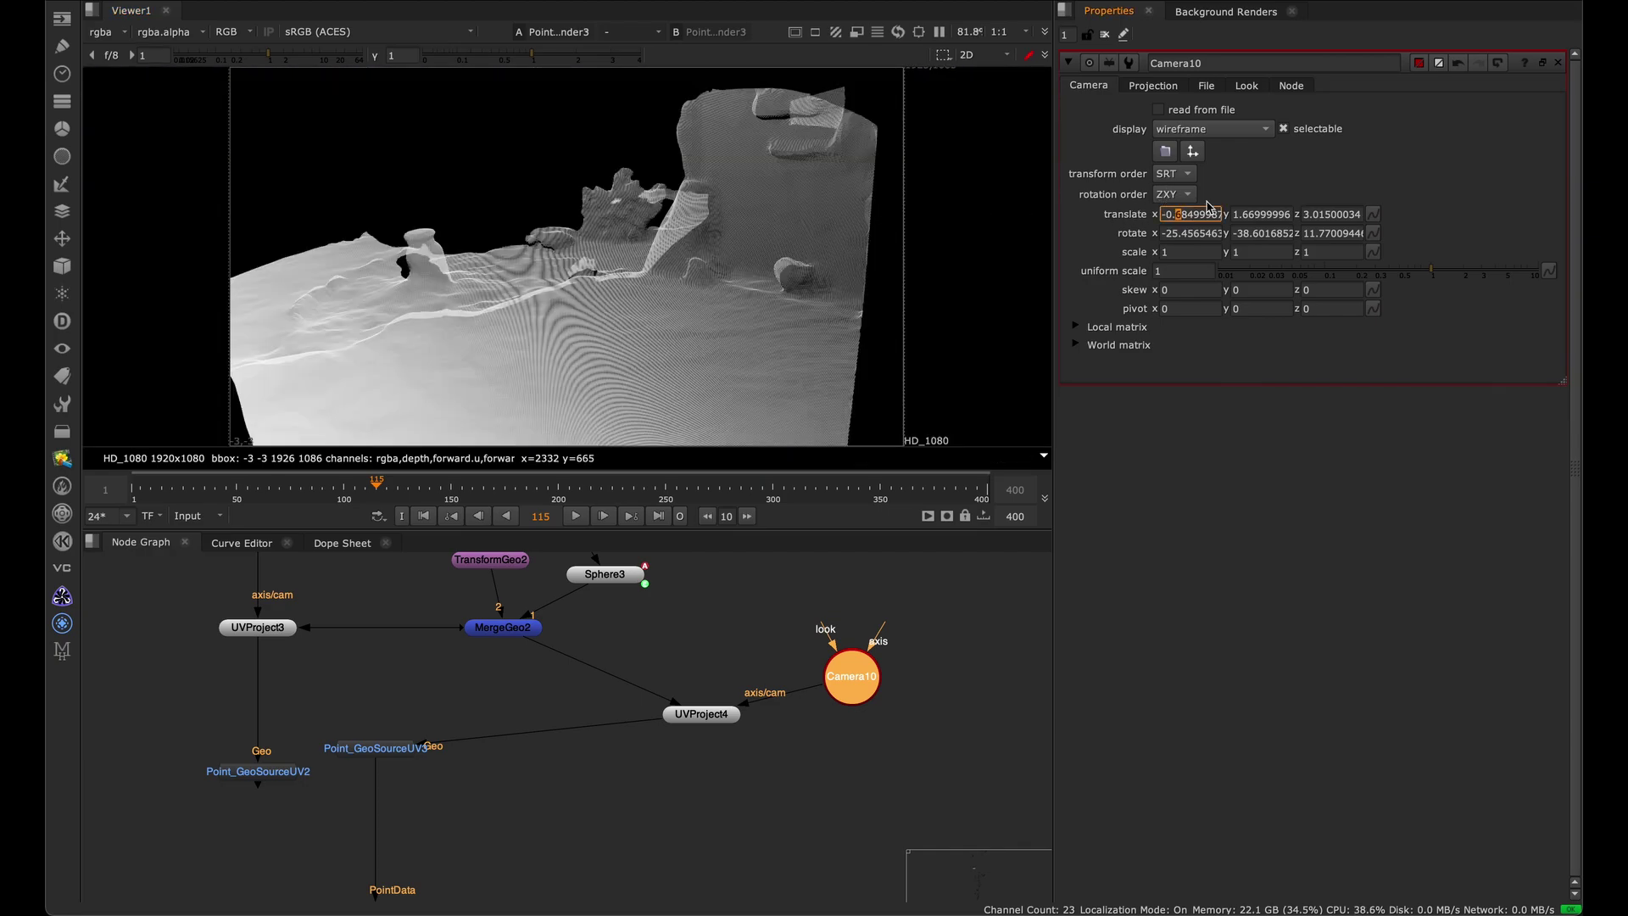
Nudge Camera10's X translation and X rotation to change how the projection distributes the points.
key("Down")
key("Up")
key("Up")
key("Up")
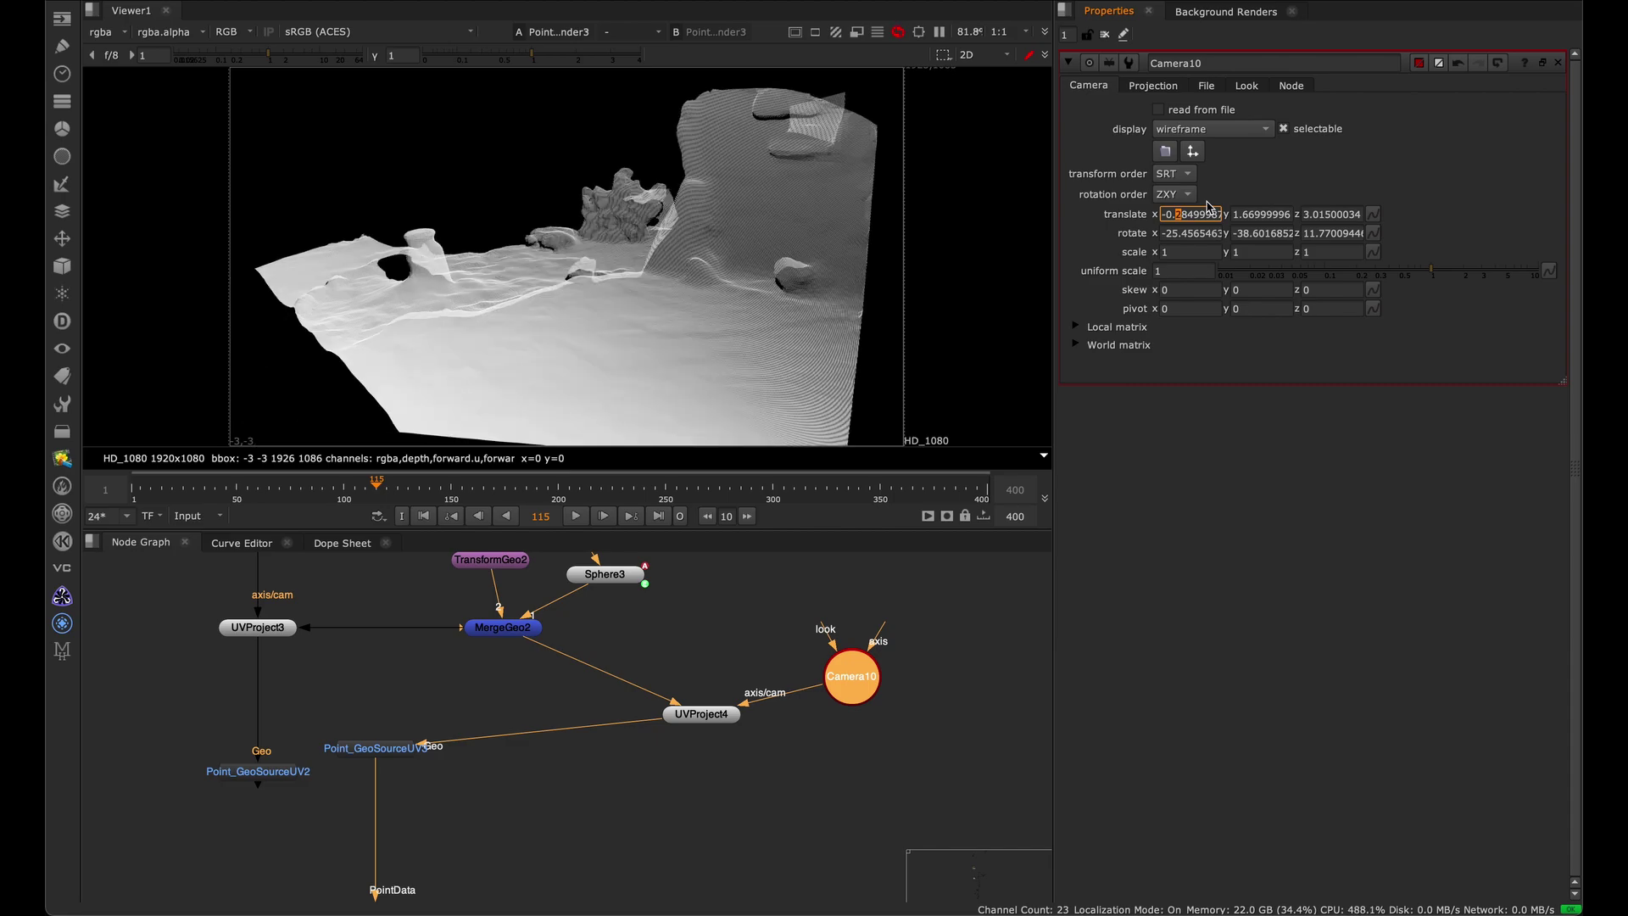
key("Down")
key("Down")
key("Down")
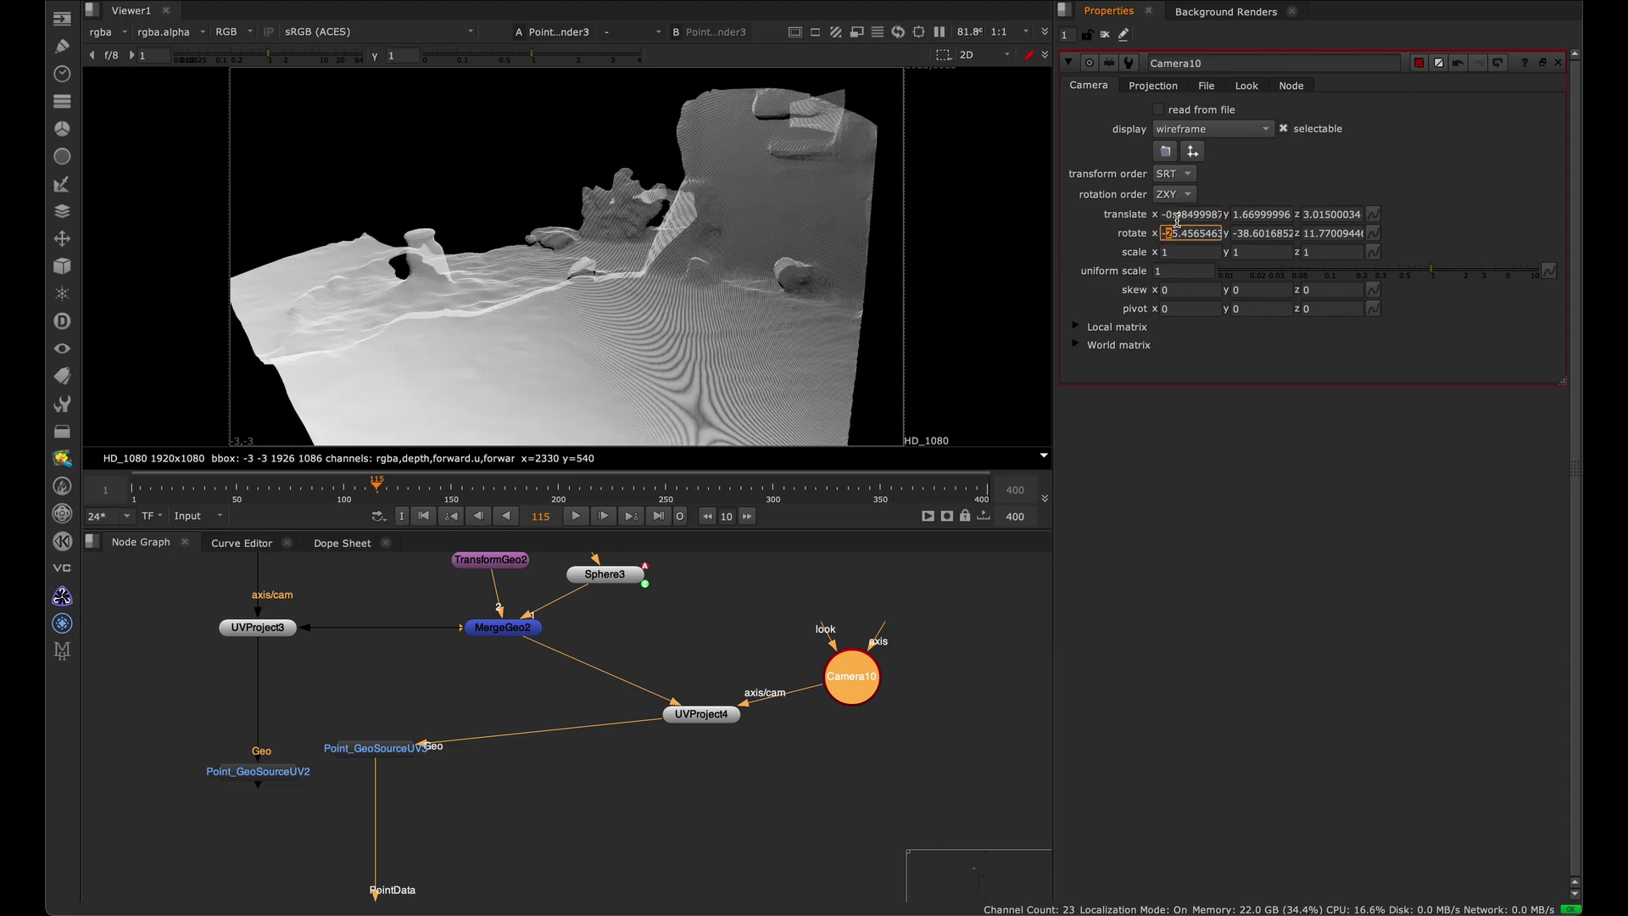
key("Down")
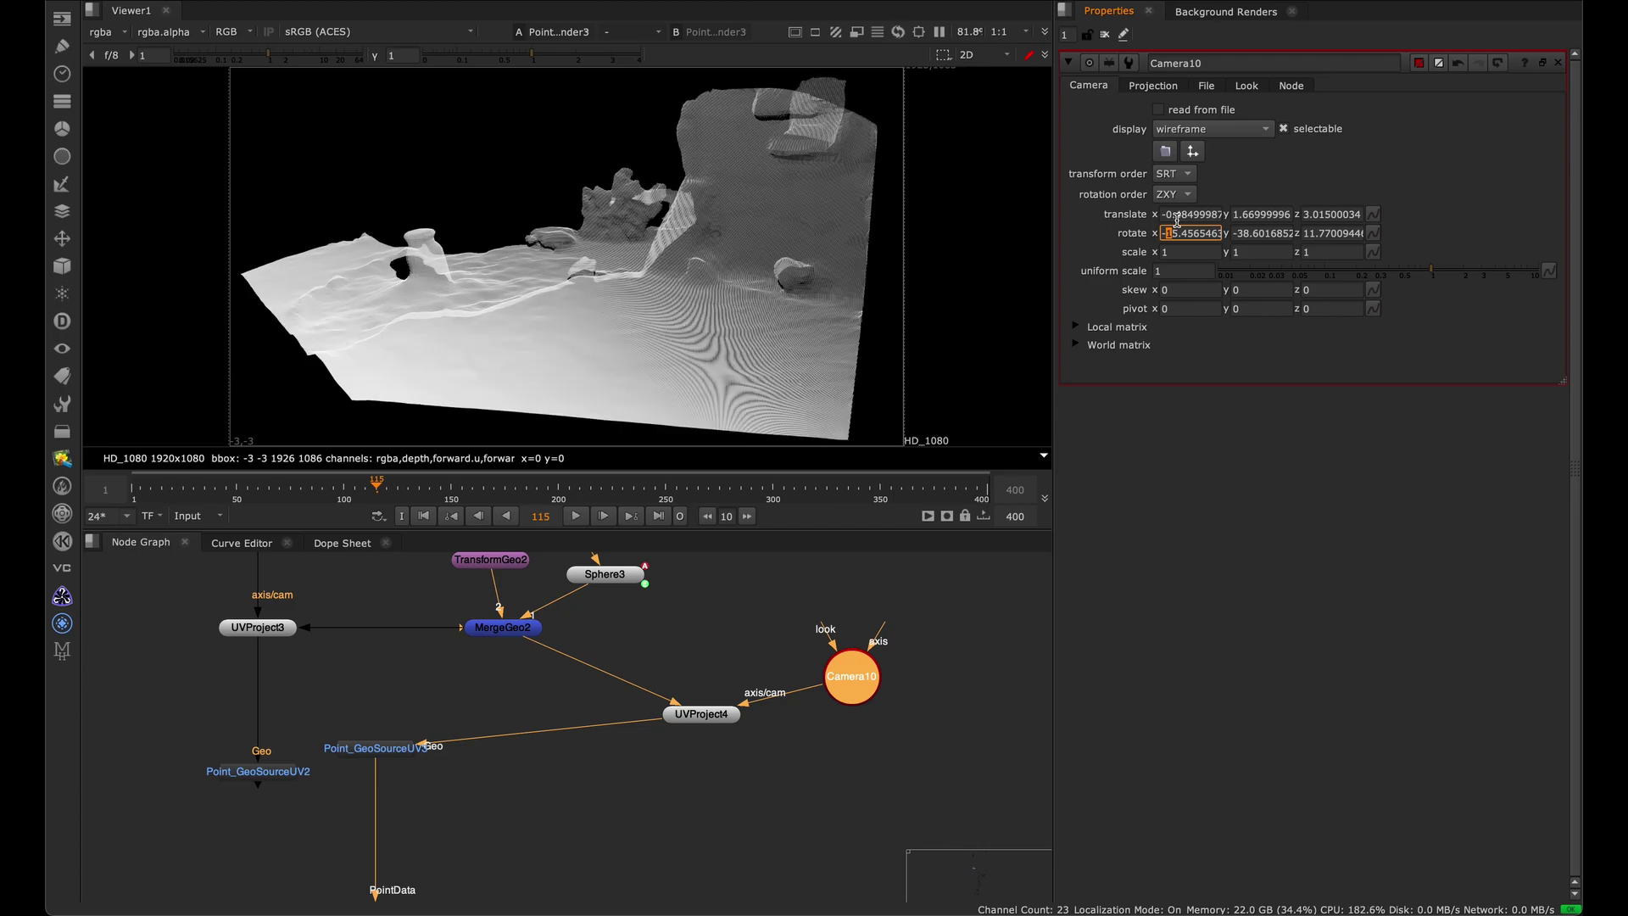
key("Up")
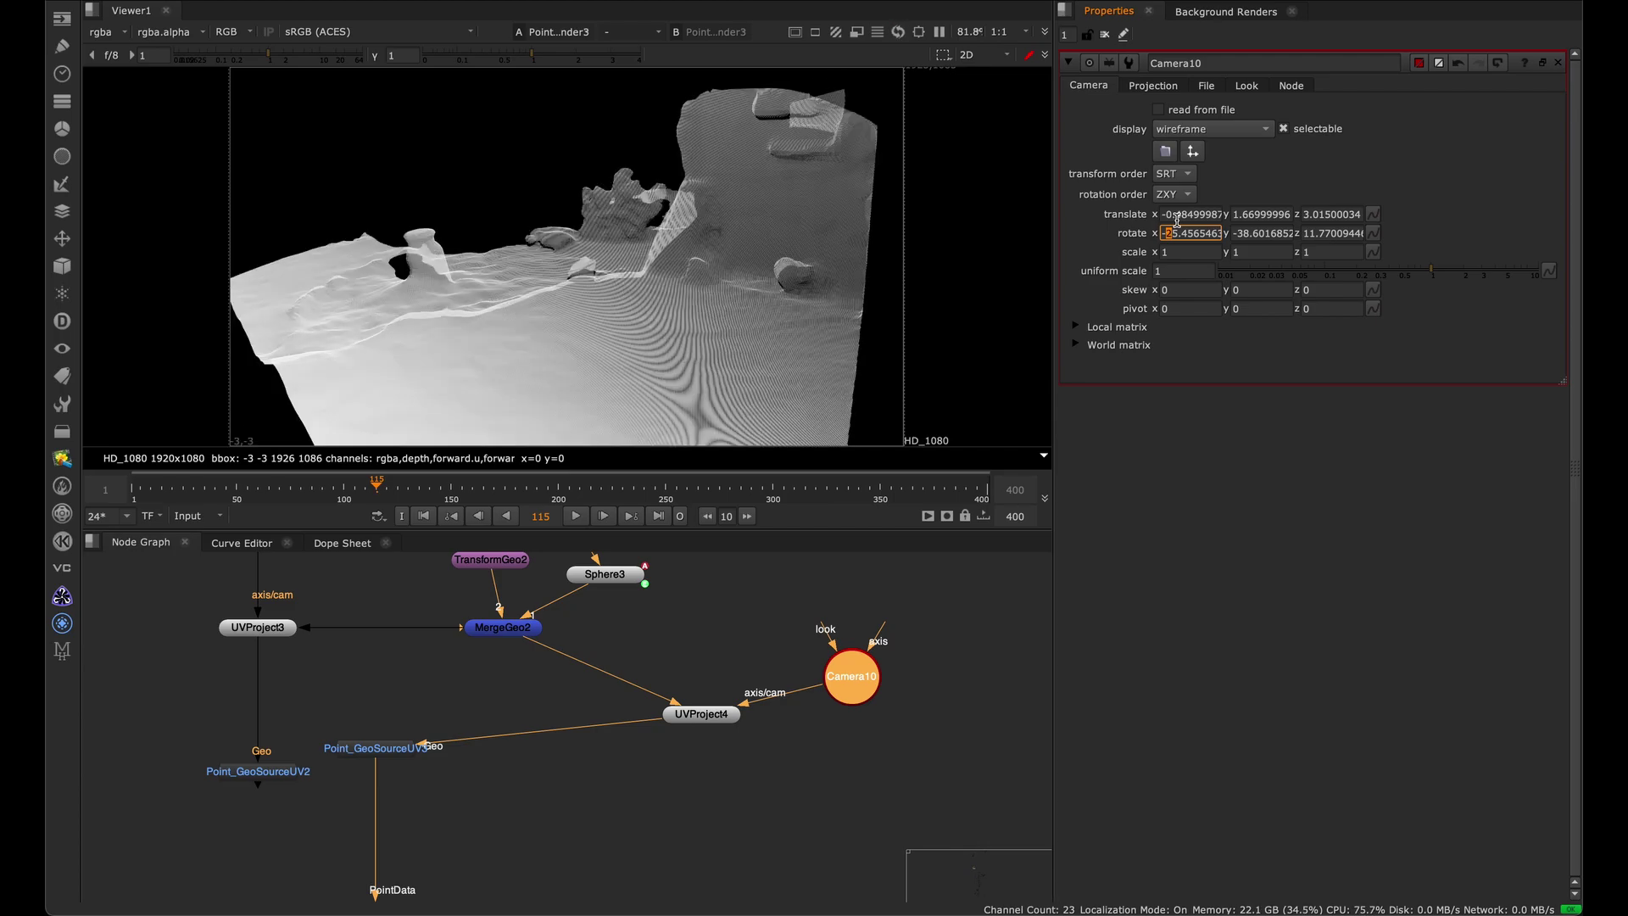
Reduce the point density of Point_GeoSourceUV3 to 400 and then down to 200.
middle_click_drag(655, 685, 578, 753)
double_click(382, 839)
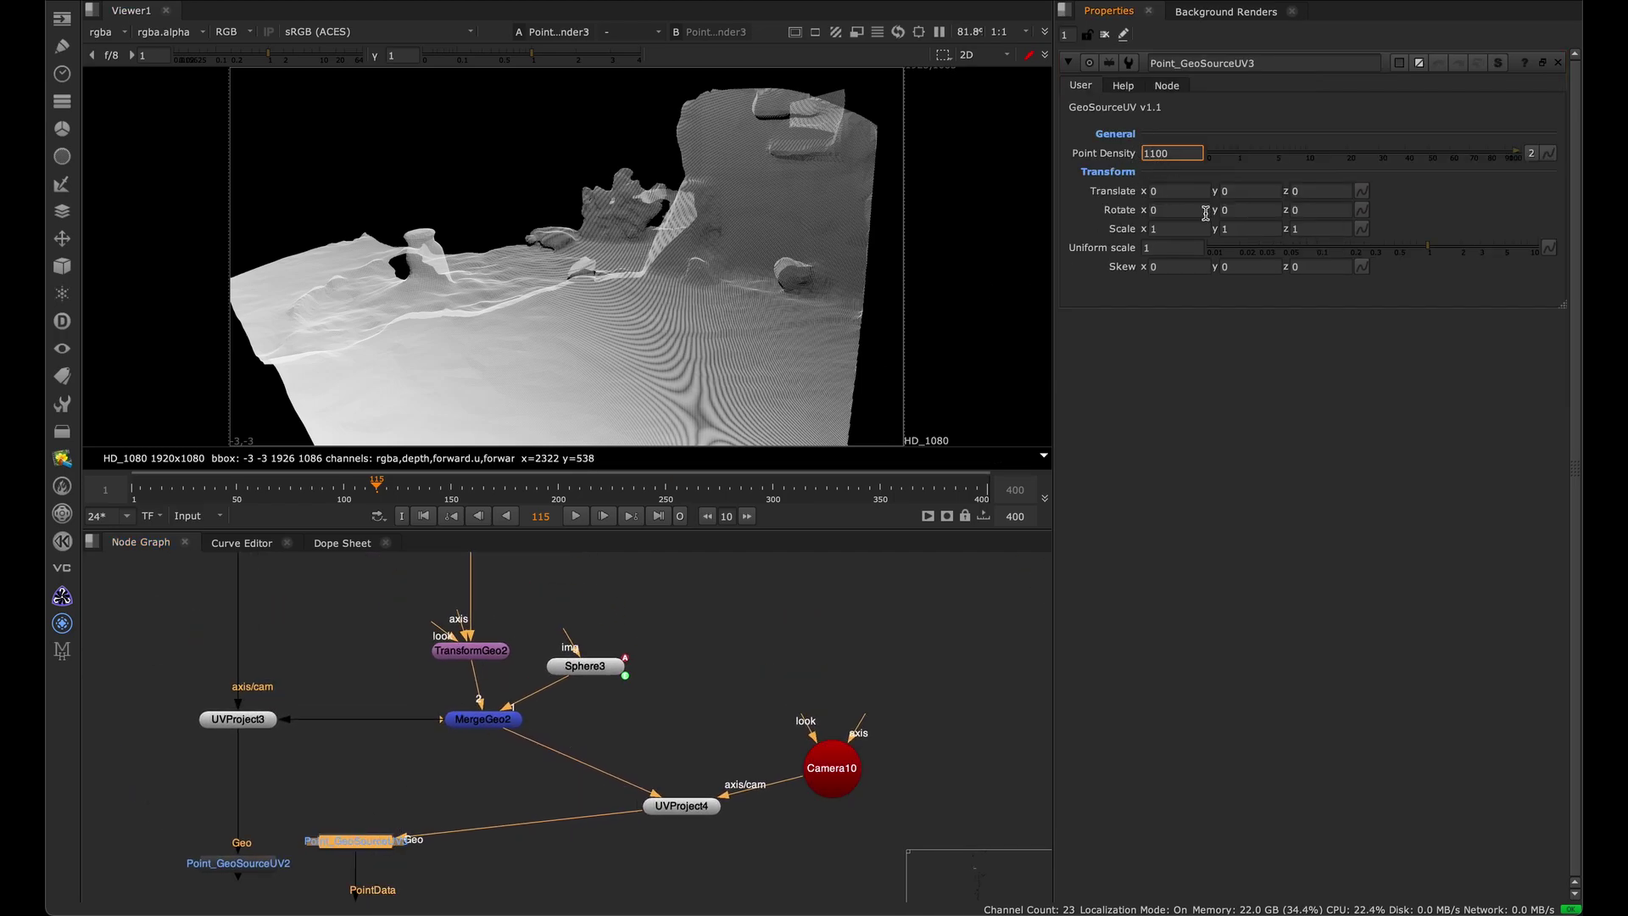
type("400")
key("Return")
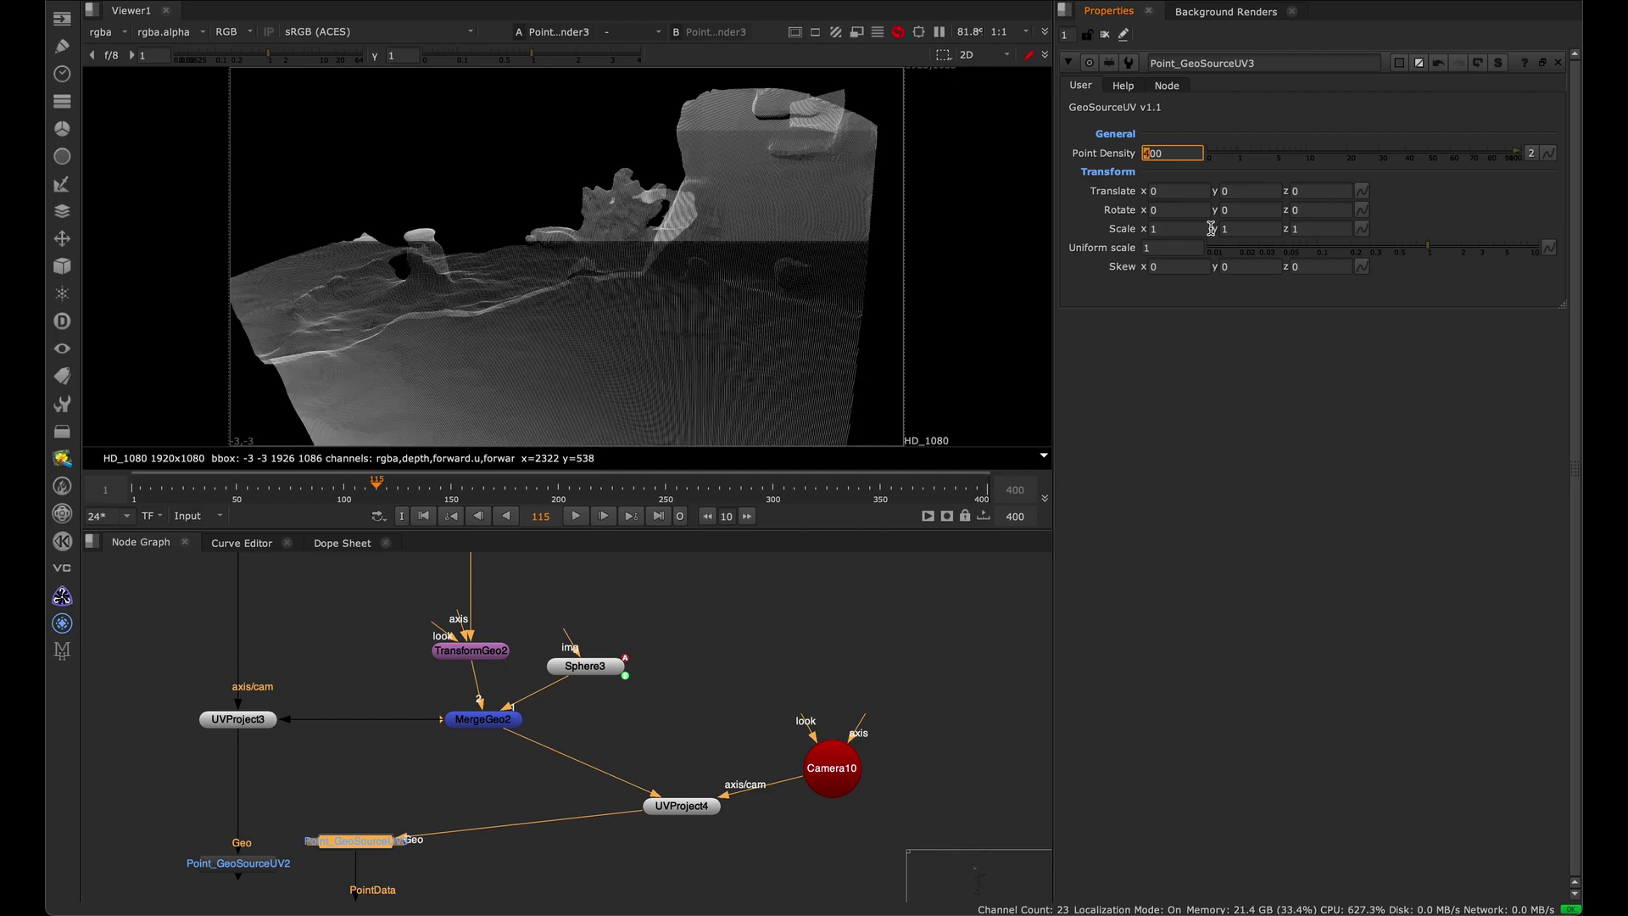
key("Down")
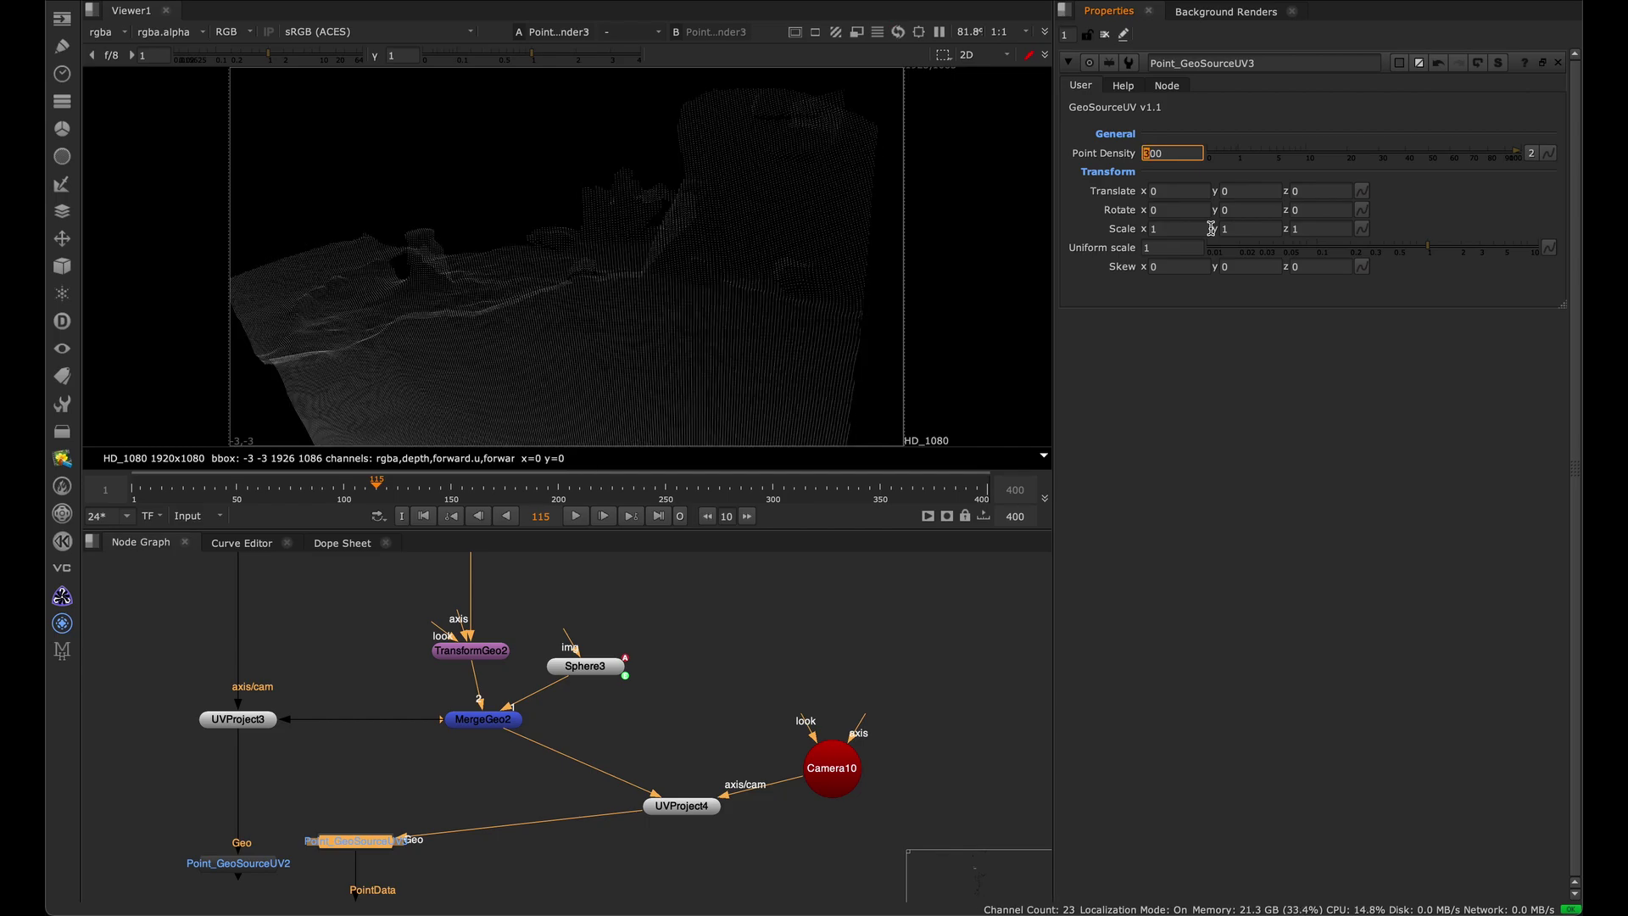
key("Down")
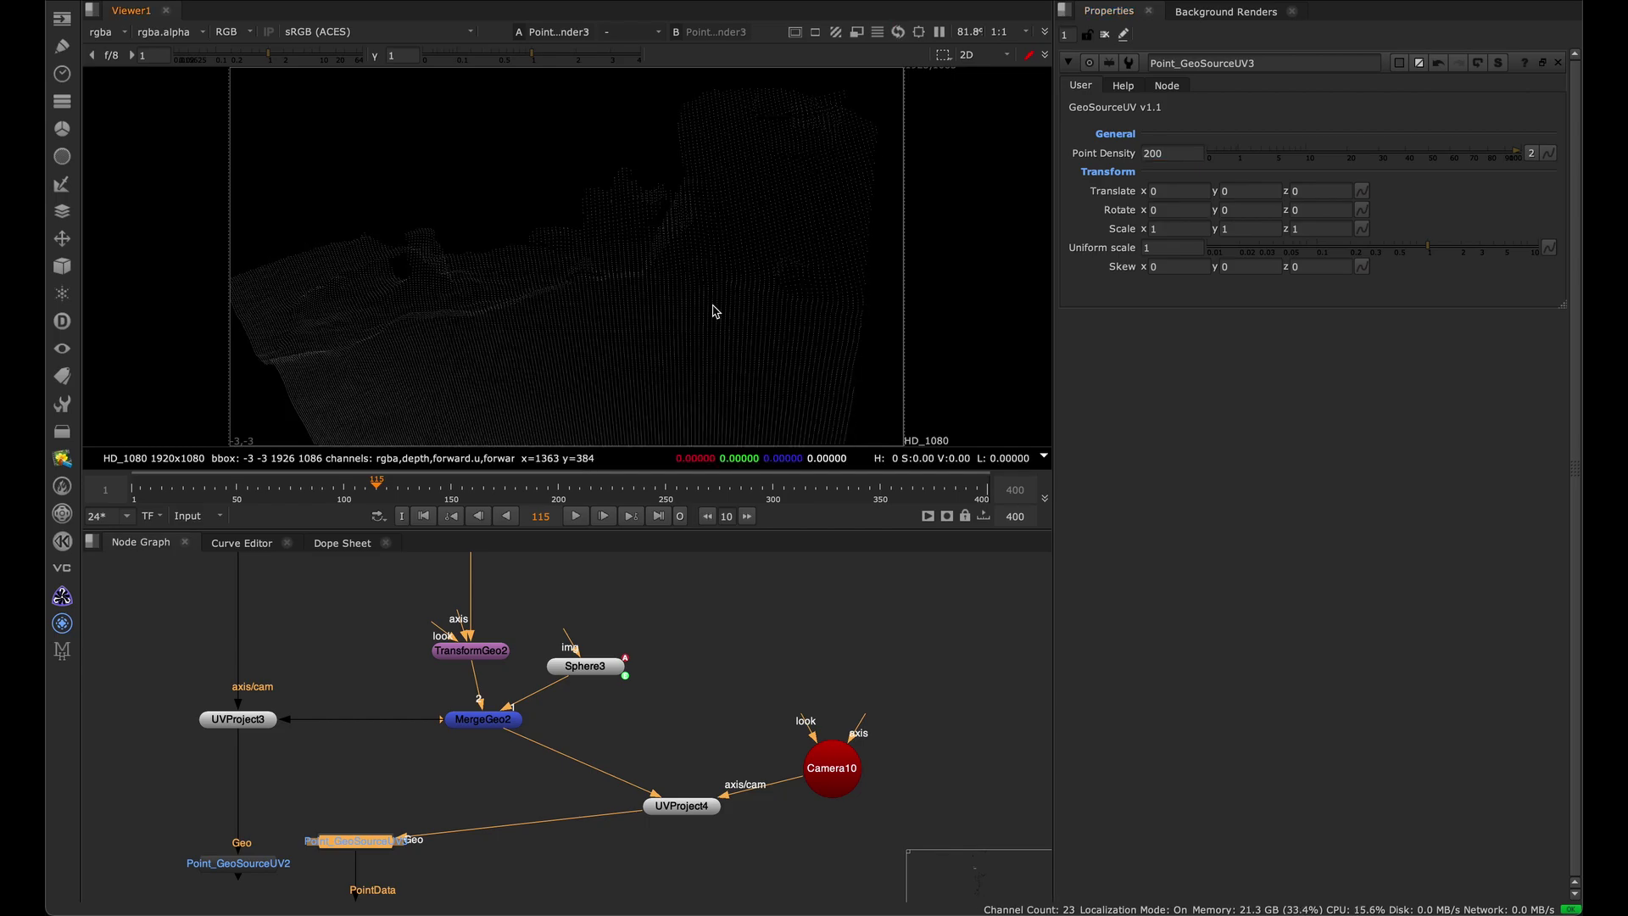
Inspect the sparse point render up close and review the nodes feeding Point_Render3.
scroll(729, 280, "up", 3)
scroll(598, 273, "up", 4)
scroll(598, 255, "down", 4)
scroll(568, 732, "down", 3)
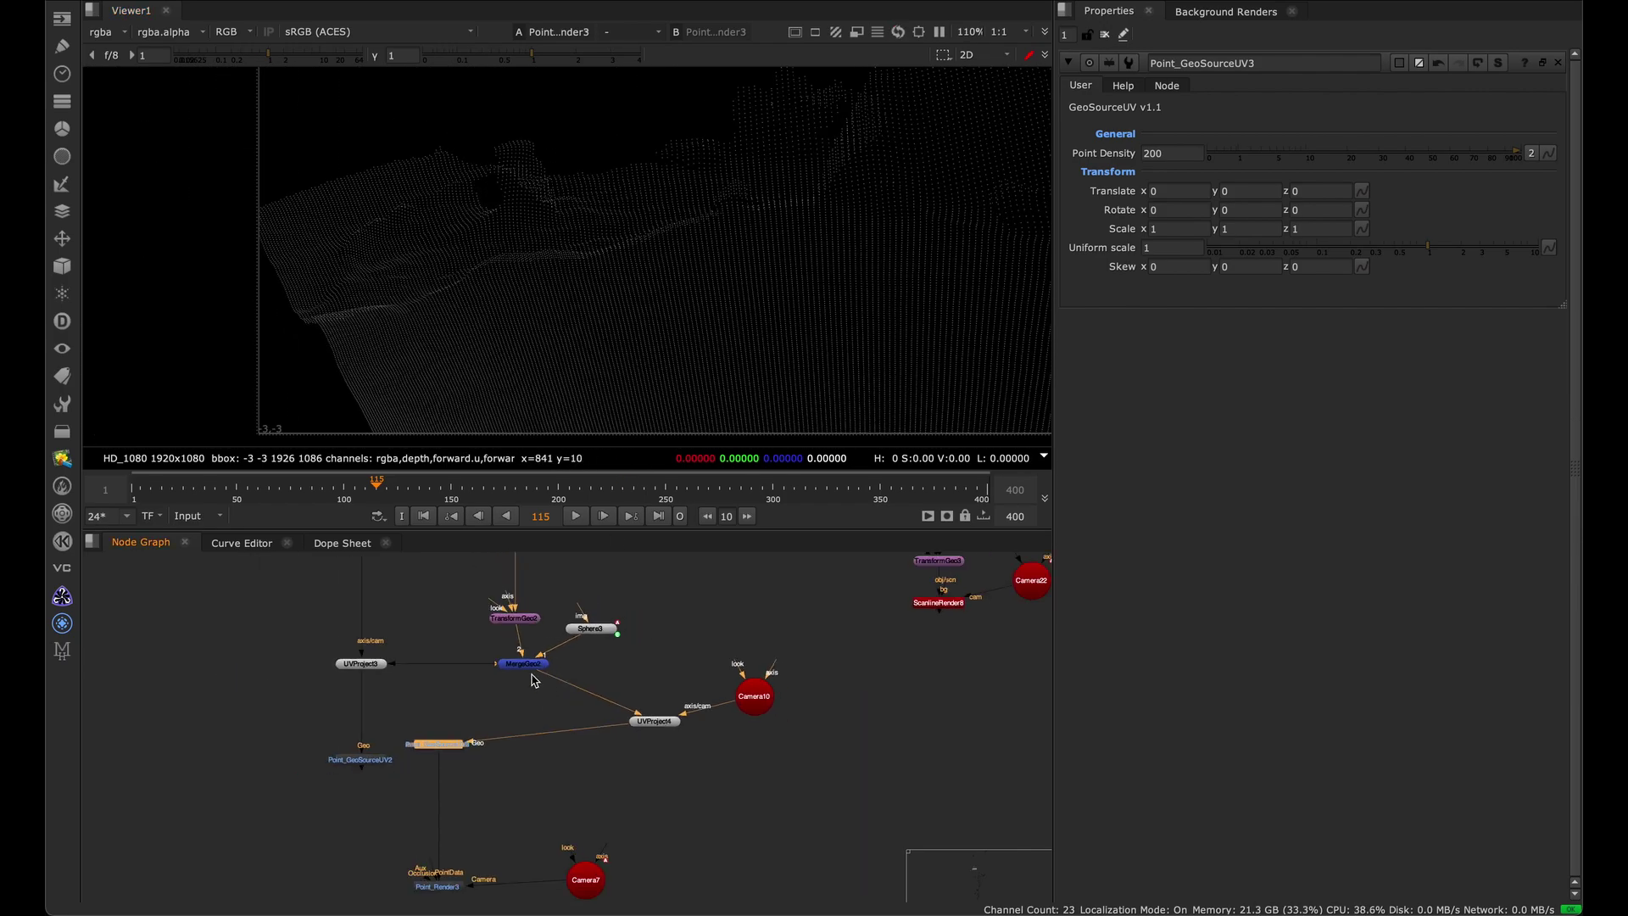
scroll(581, 683, "up", 3)
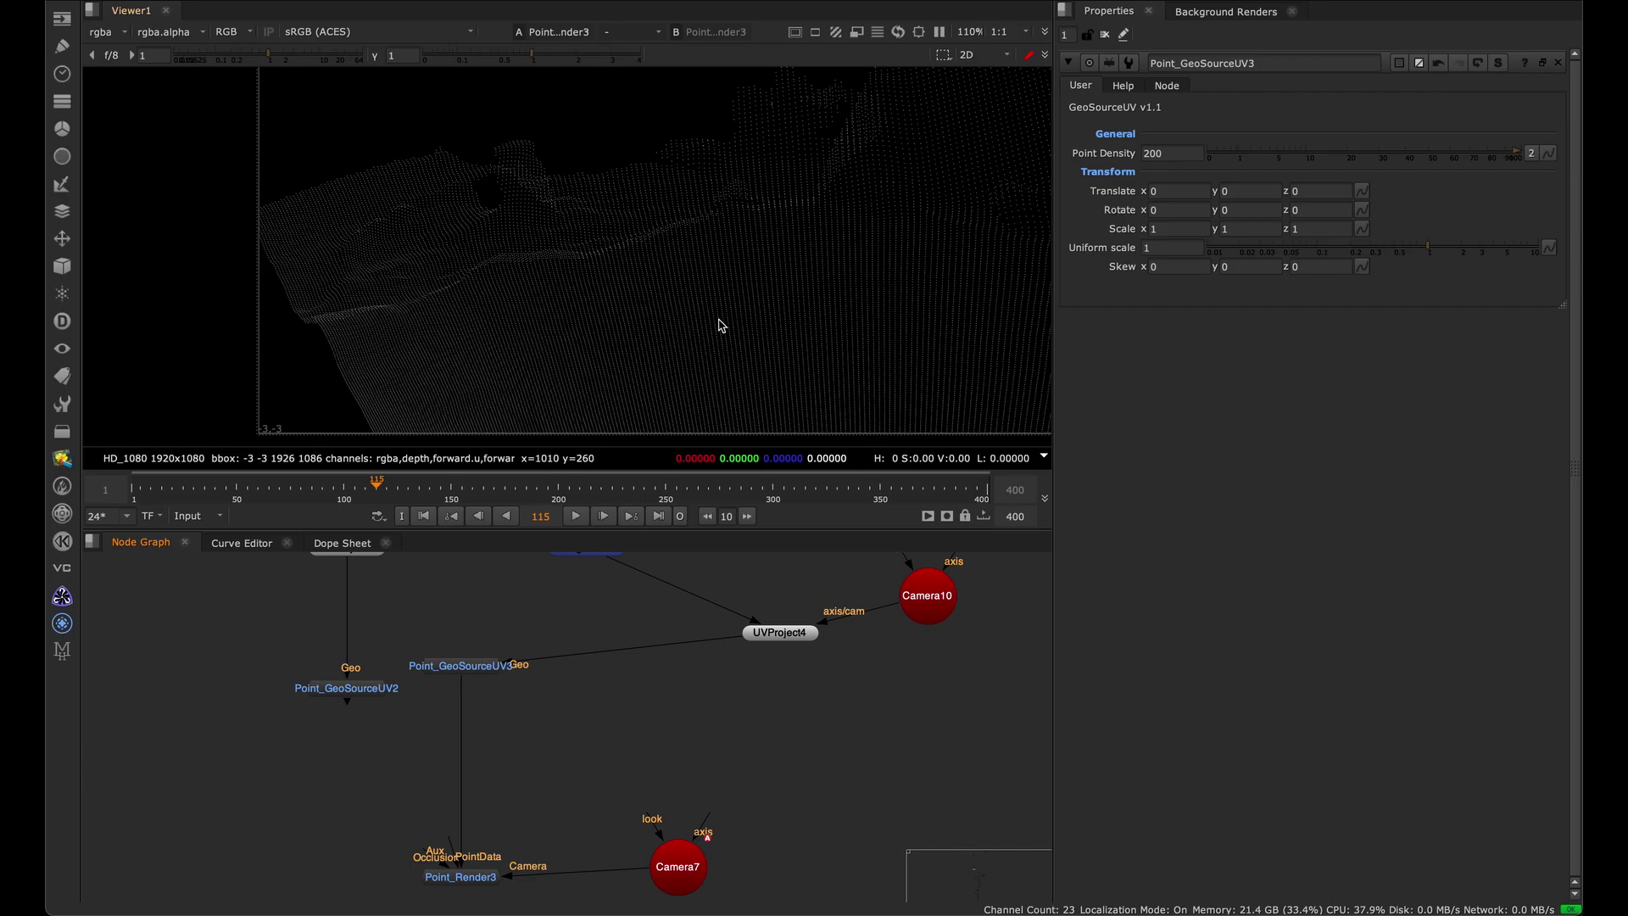
scroll(687, 292, "down", 3)
scroll(665, 266, "up", 2)
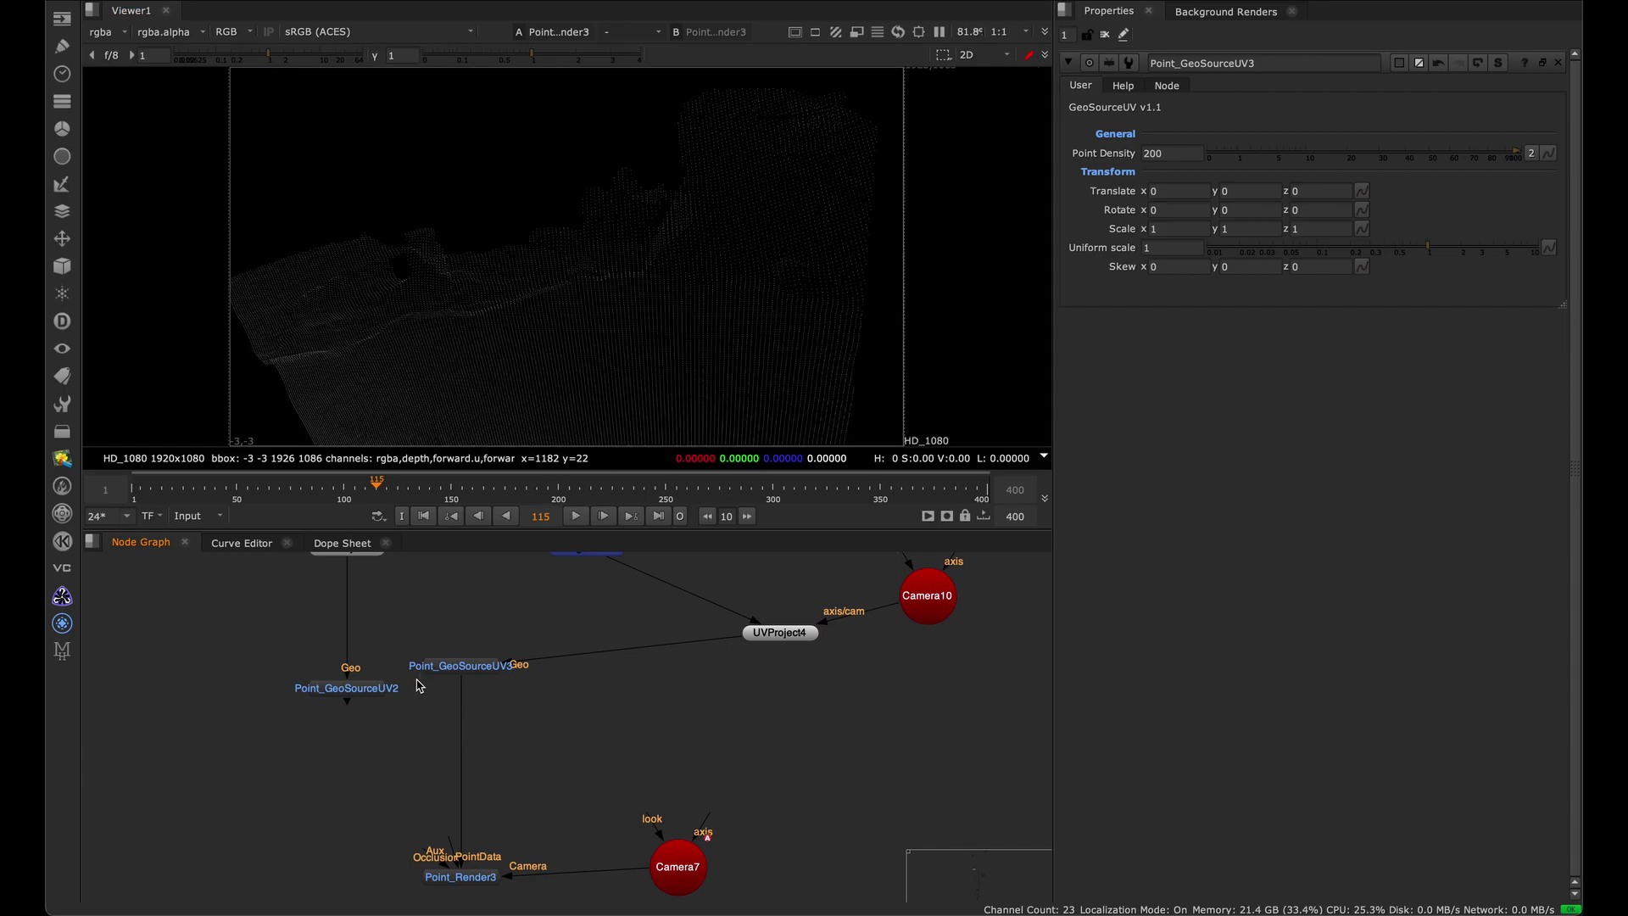
Move Point_GeoSourceUV3 beneath UVProject4 and feed Point_Render3's PointData from Point_GeoSourceUV2 instead.
middle_click_drag(424, 689, 571, 643)
left_click_drag(623, 629, 847, 640)
scroll(554, 618, "down", 3)
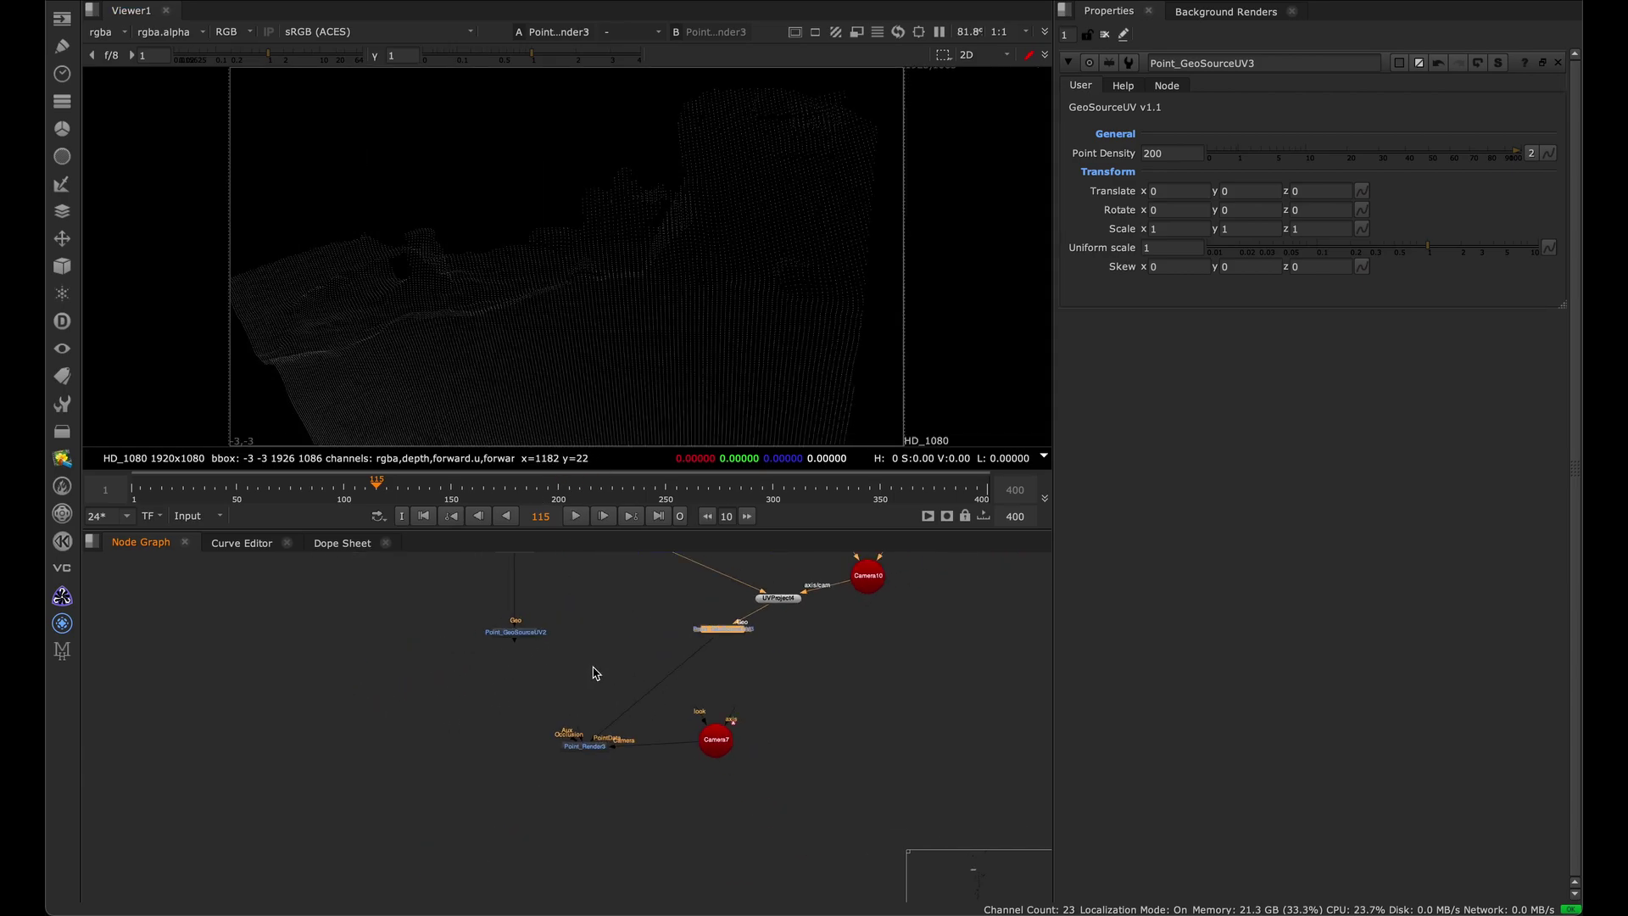
middle_click_drag(525, 574, 500, 675)
left_click_drag(710, 754, 493, 728)
left_click_drag(807, 776, 487, 895)
left_click_drag(696, 826, 633, 831)
Show Camera8 in the 3D viewer, look around its motion path and play its animation.
middle_click_drag(516, 594, 505, 727)
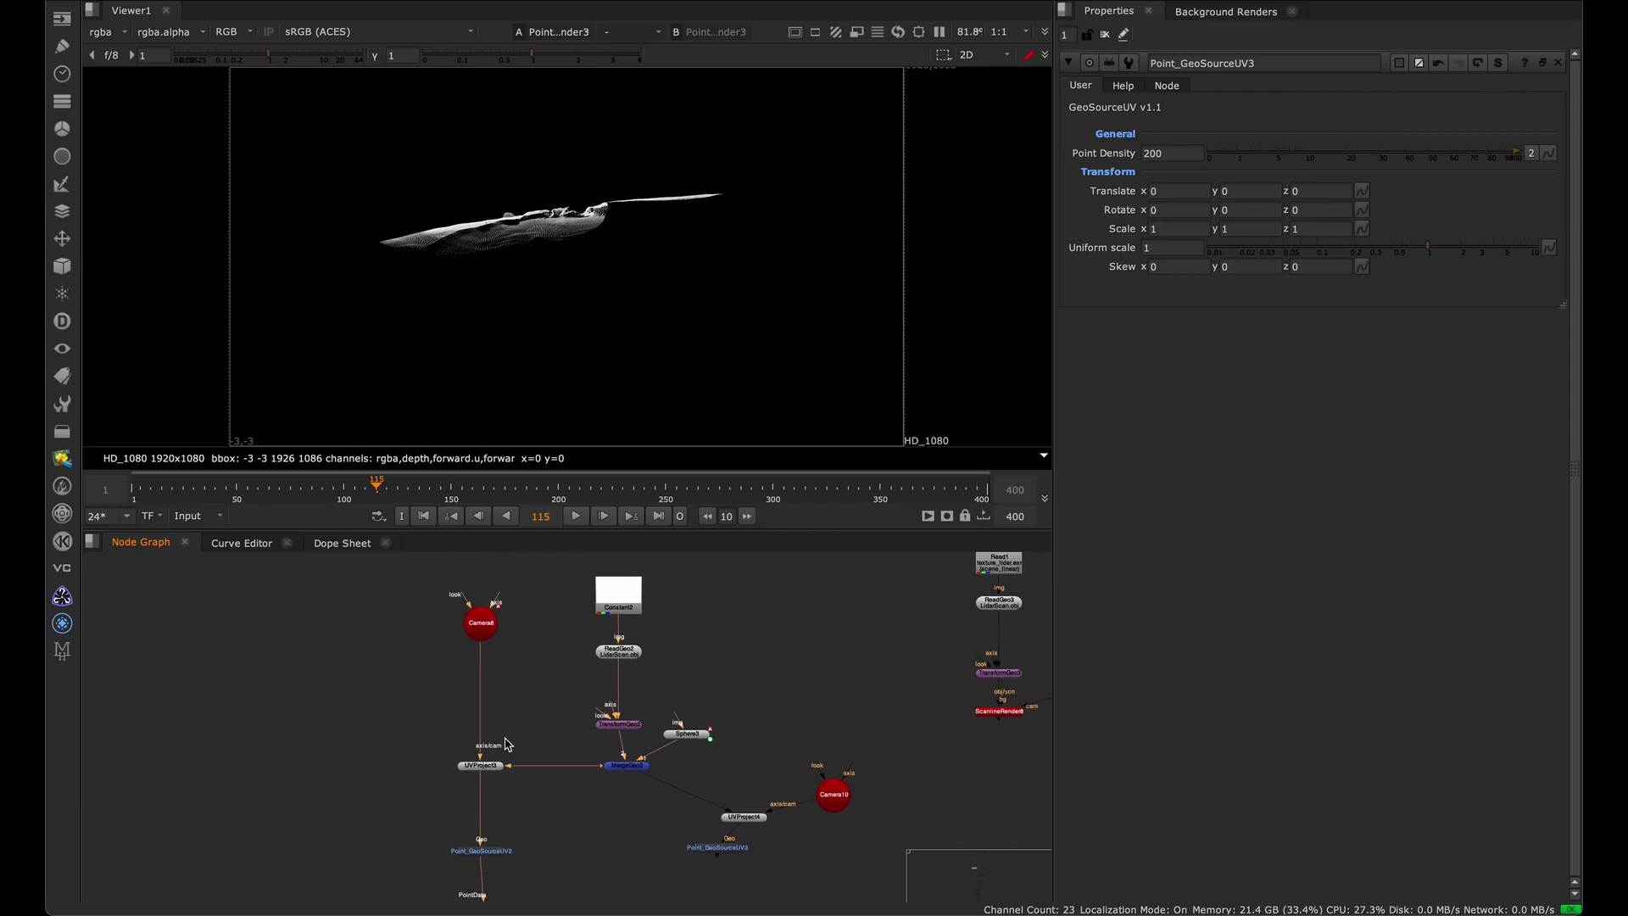
scroll(506, 713, "up", 3)
double_click(482, 600)
key("1")
left_click_drag(860, 288, 658, 369, "super")
middle_click_drag(658, 368, 604, 161, "alt")
left_click_drag(603, 290, 683, 310, "super")
left_click(577, 515)
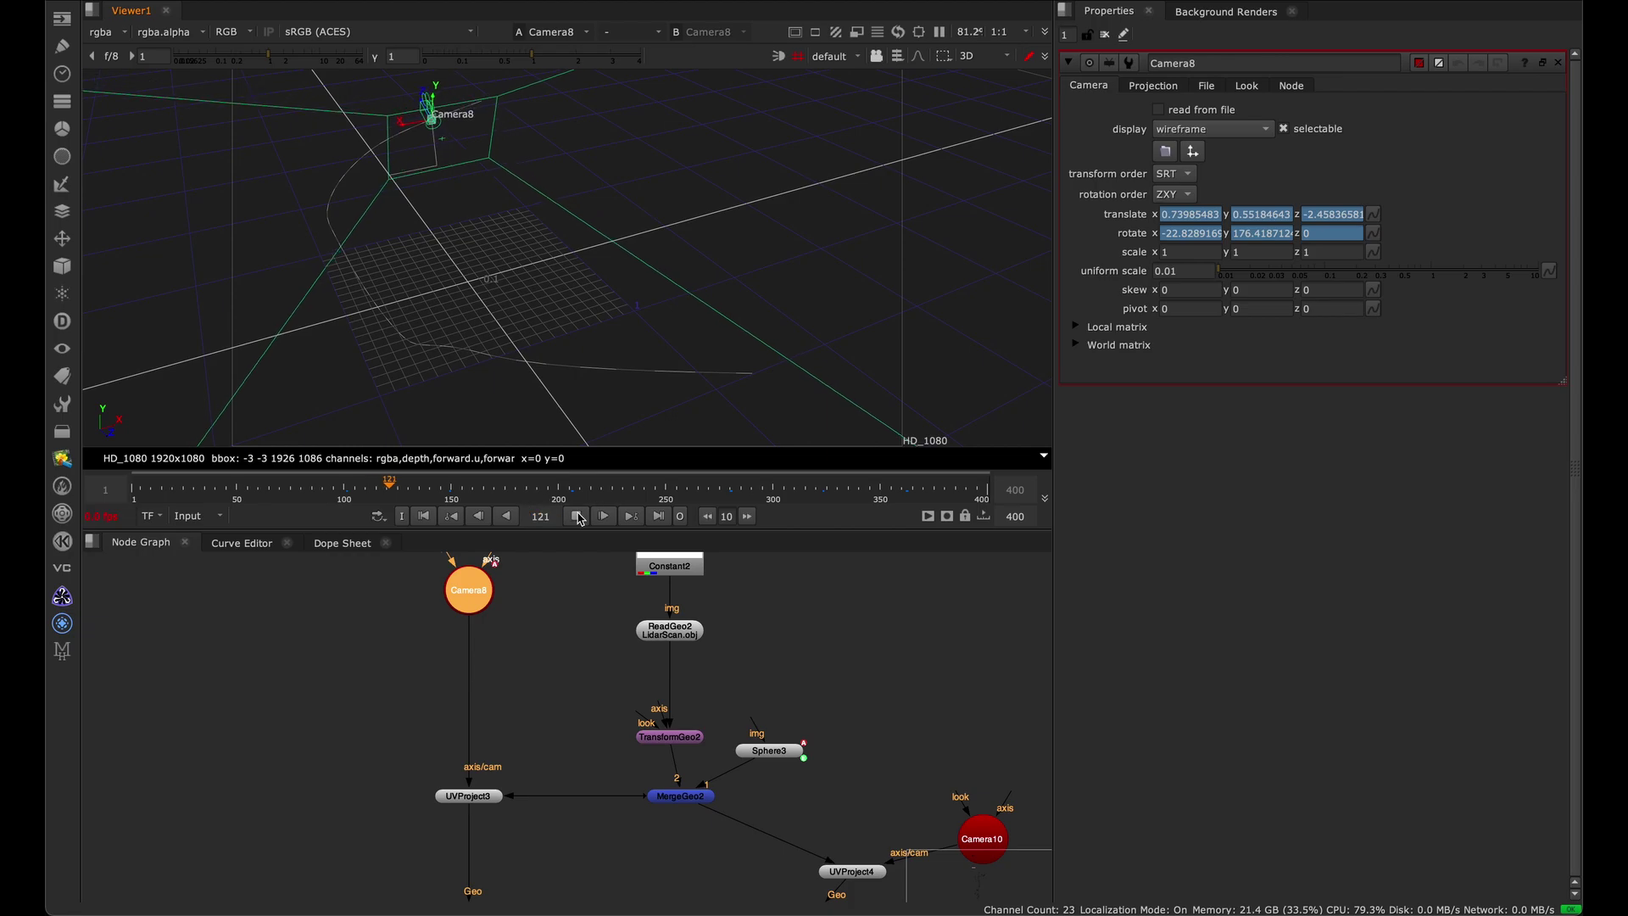
Open ReadGeo2 and TransformGeo2 and inspect the lidar scan in 3D against the animated Camera8.
double_click(669, 630)
left_click(711, 166)
left_click_drag(710, 169, 667, 322, "super")
double_click(678, 737)
left_click_drag(607, 401, 574, 381, "super")
left_click(518, 492)
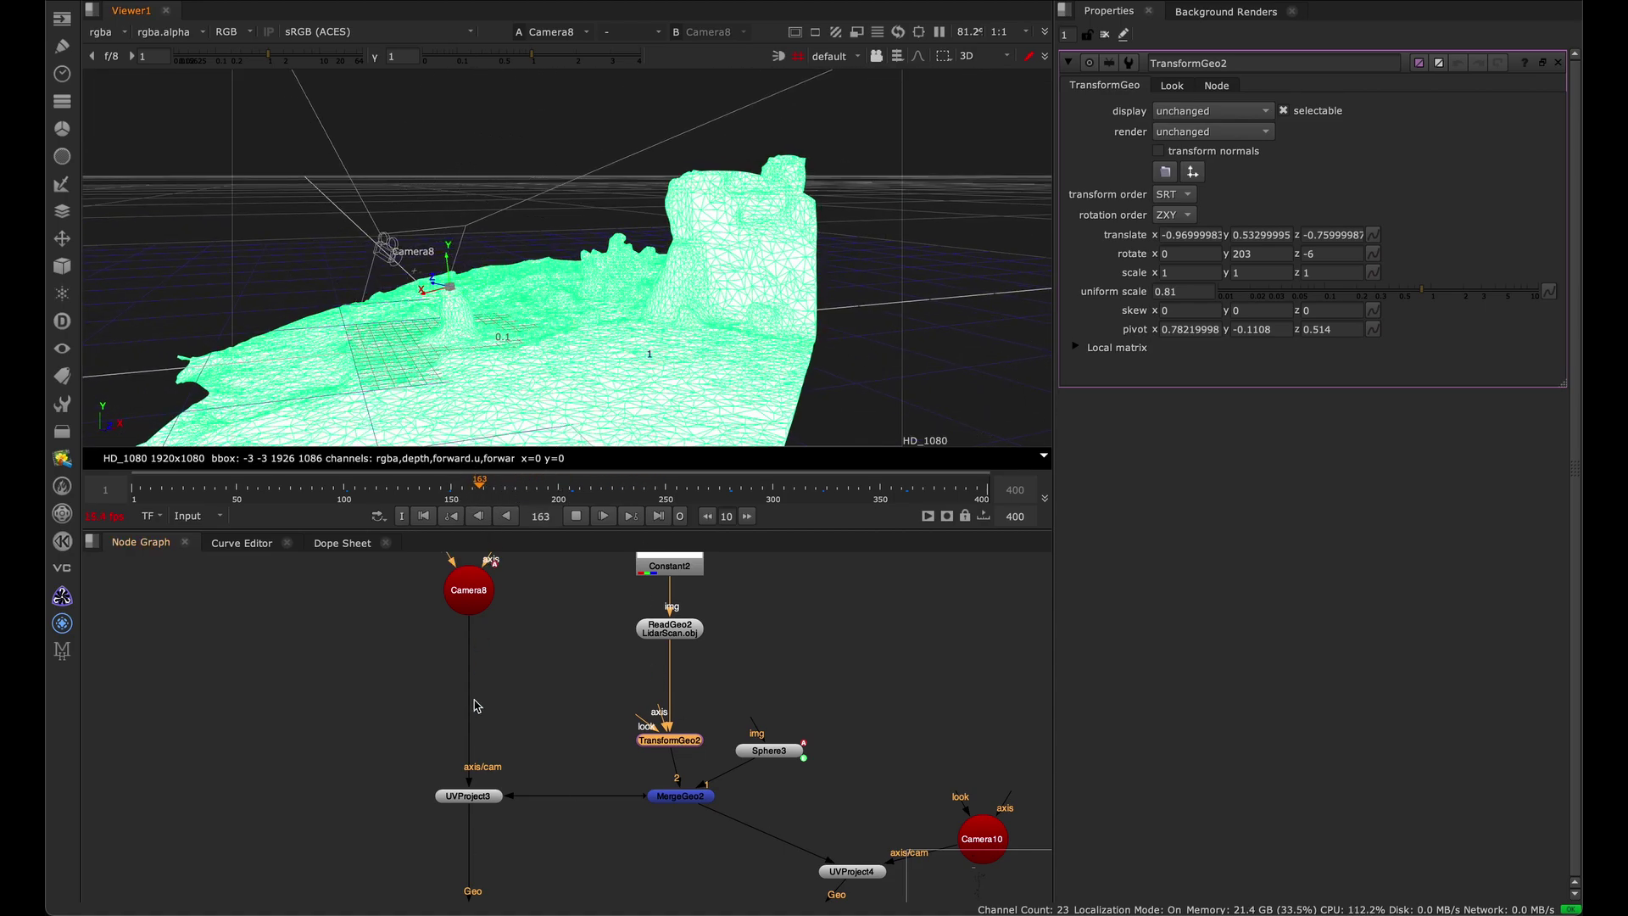
Open Camera7 and compare its position with Camera8's in 3D while scrubbing through the animation.
middle_click_drag(661, 882, 615, 568)
left_click(625, 754)
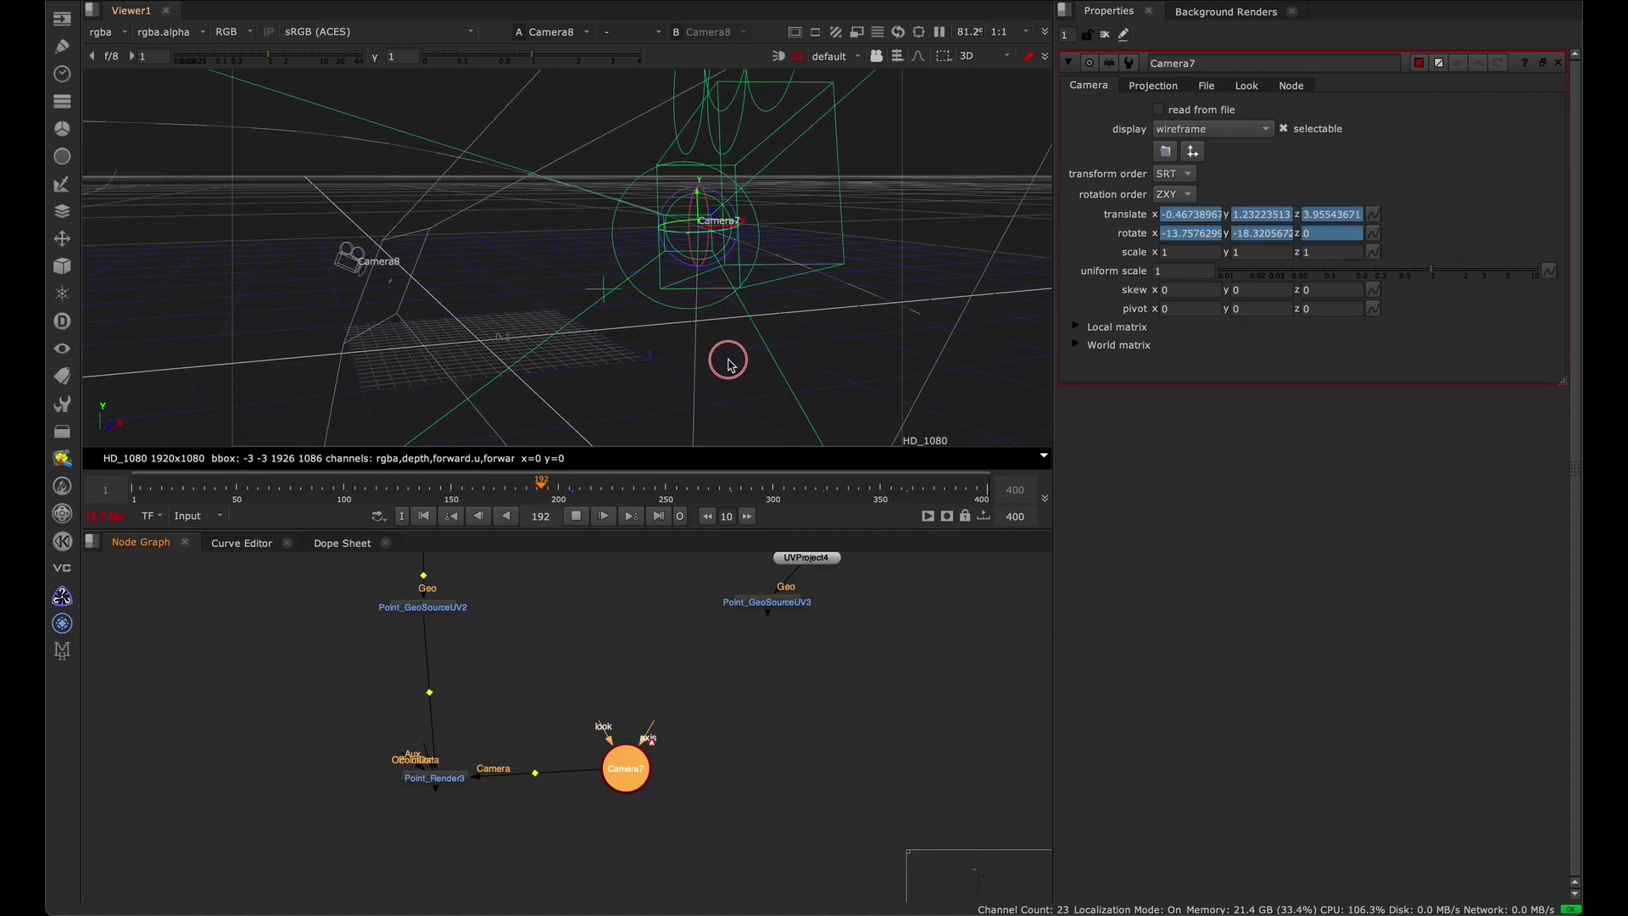
left_click_drag(730, 364, 560, 415, "super")
scroll(534, 218, "down", 4)
left_click_drag(534, 218, 628, 447, "super")
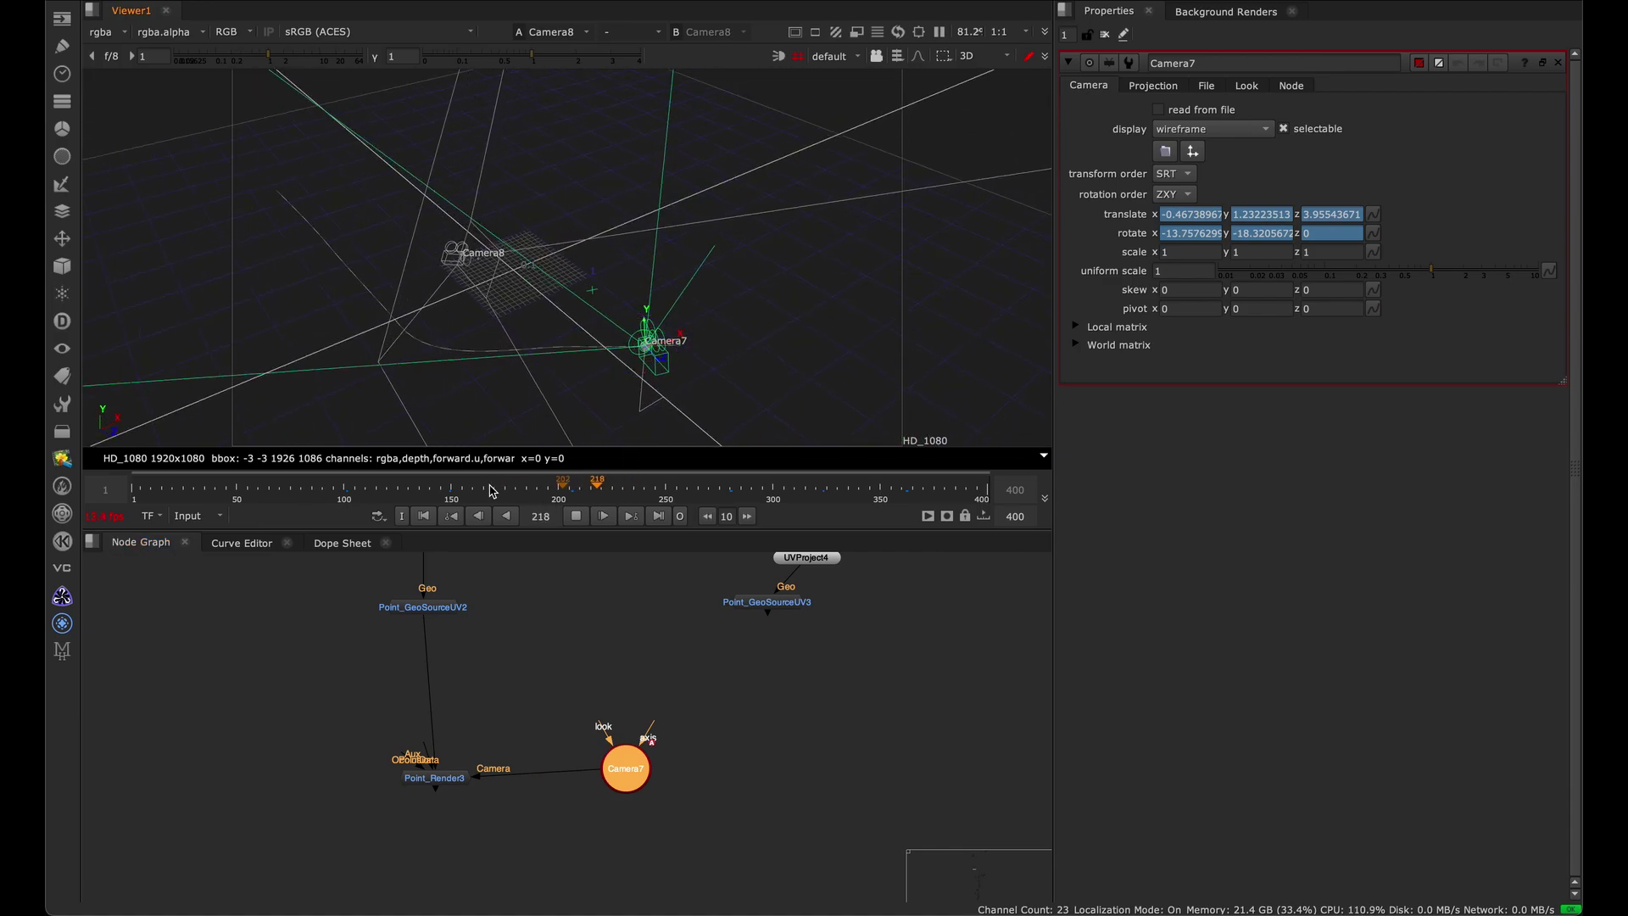
left_click_drag(490, 488, 447, 465)
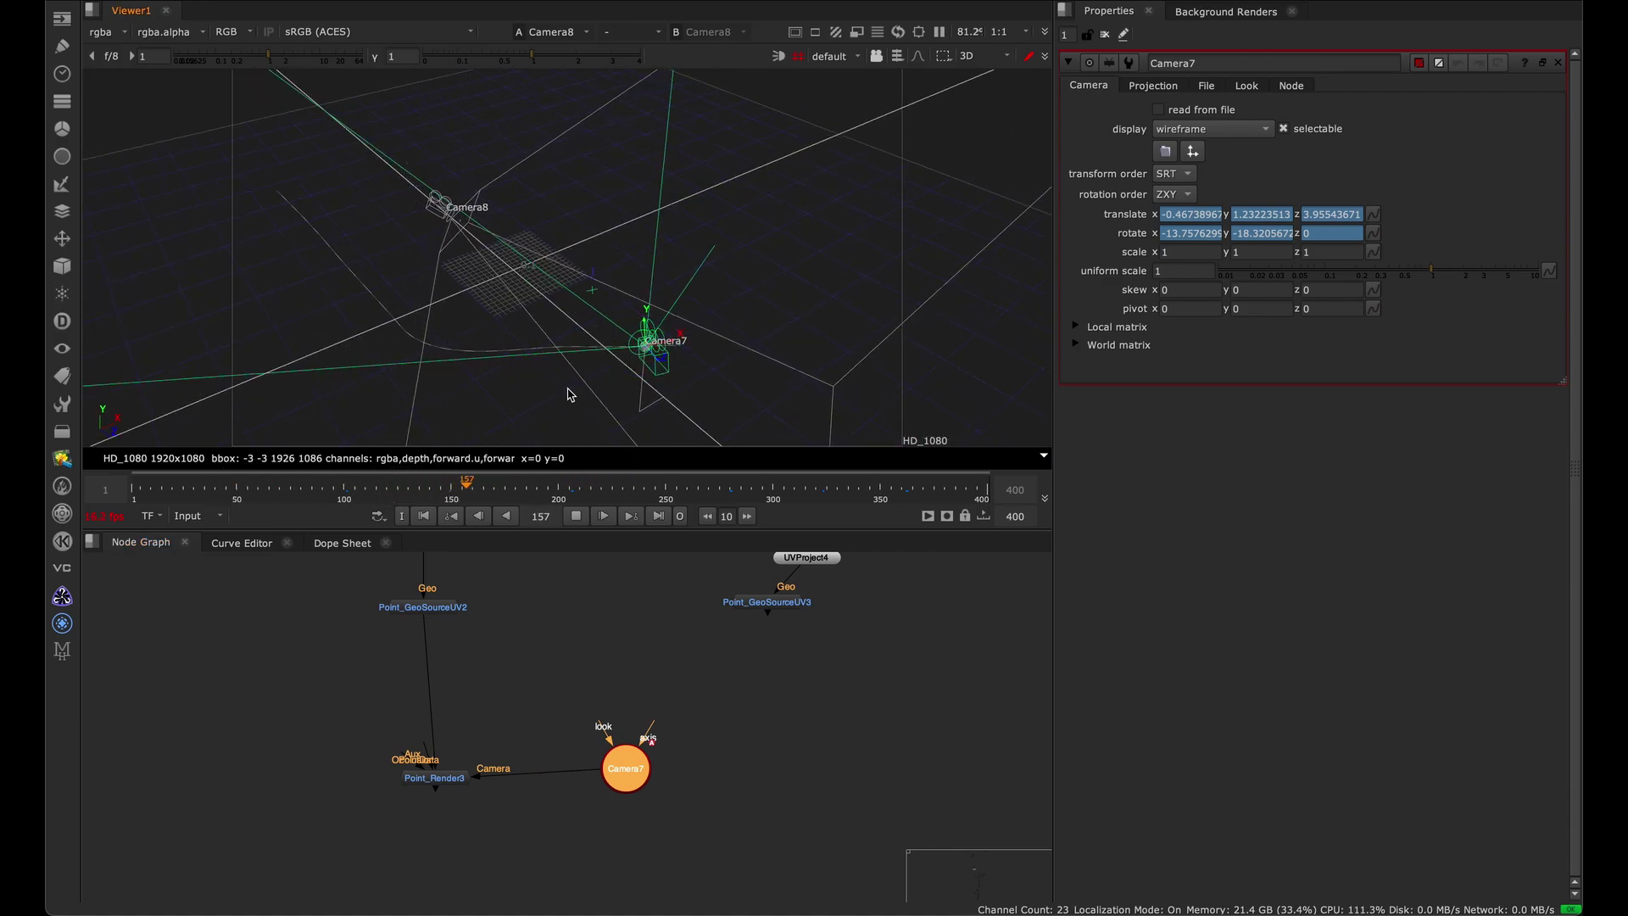
Show Point_Render3 in the viewer, stop playback and switch to its 2D render.
left_click_drag(538, 734, 338, 858)
key("1")
key("Tab")
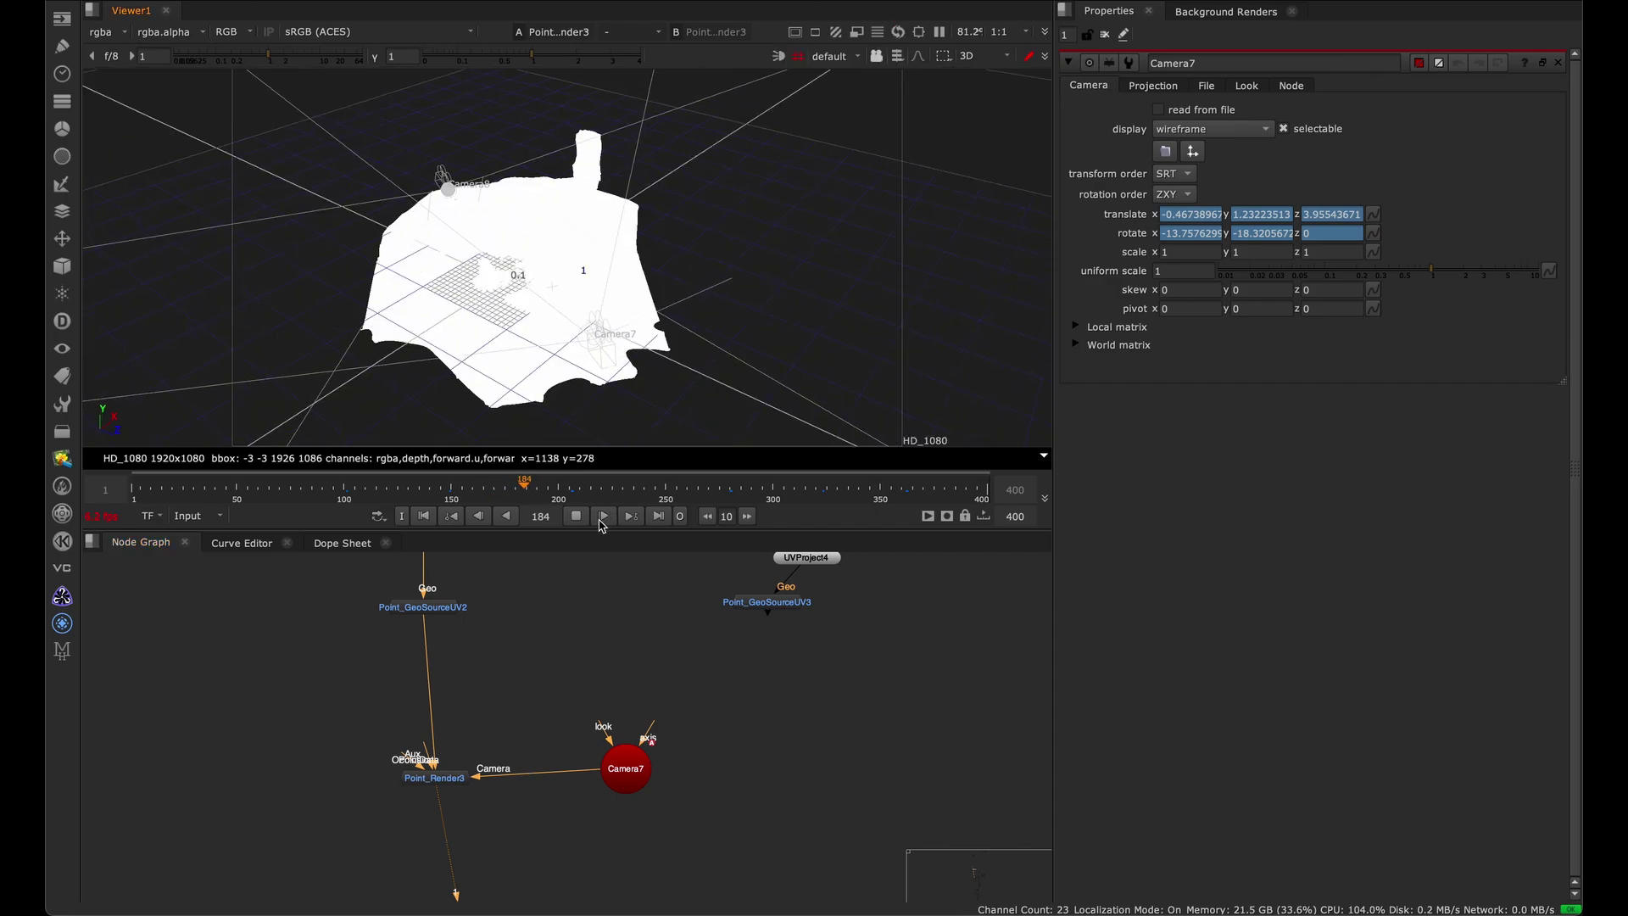
left_click(590, 516)
key("Tab")
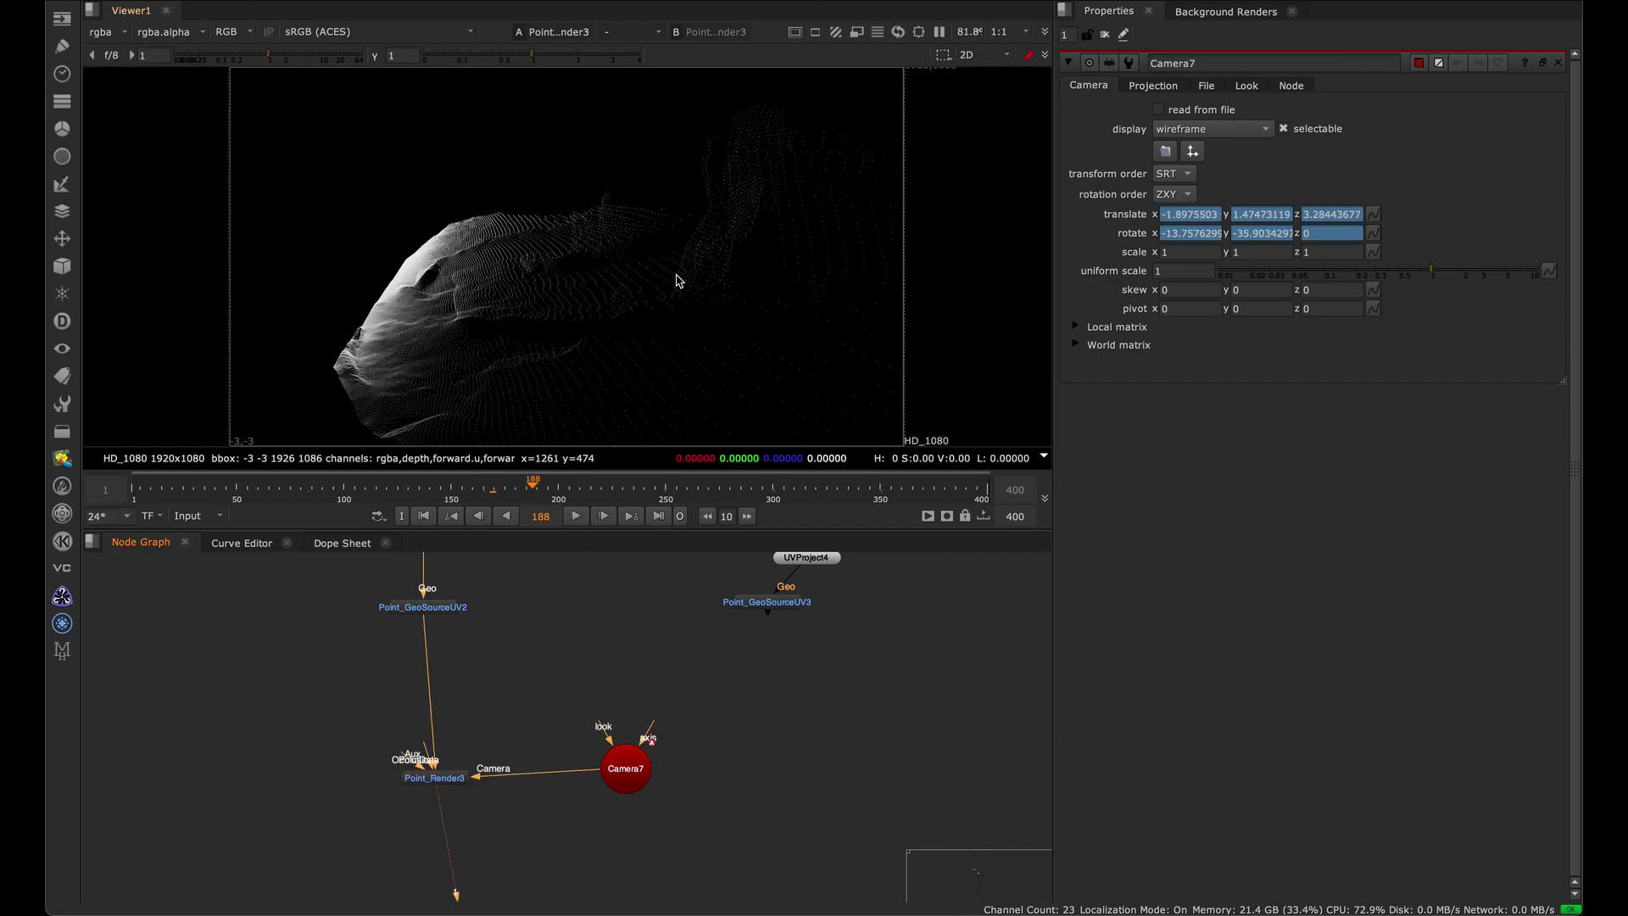
Check the animated point projection at earlier times, ending on frame 108.
left_click(288, 495)
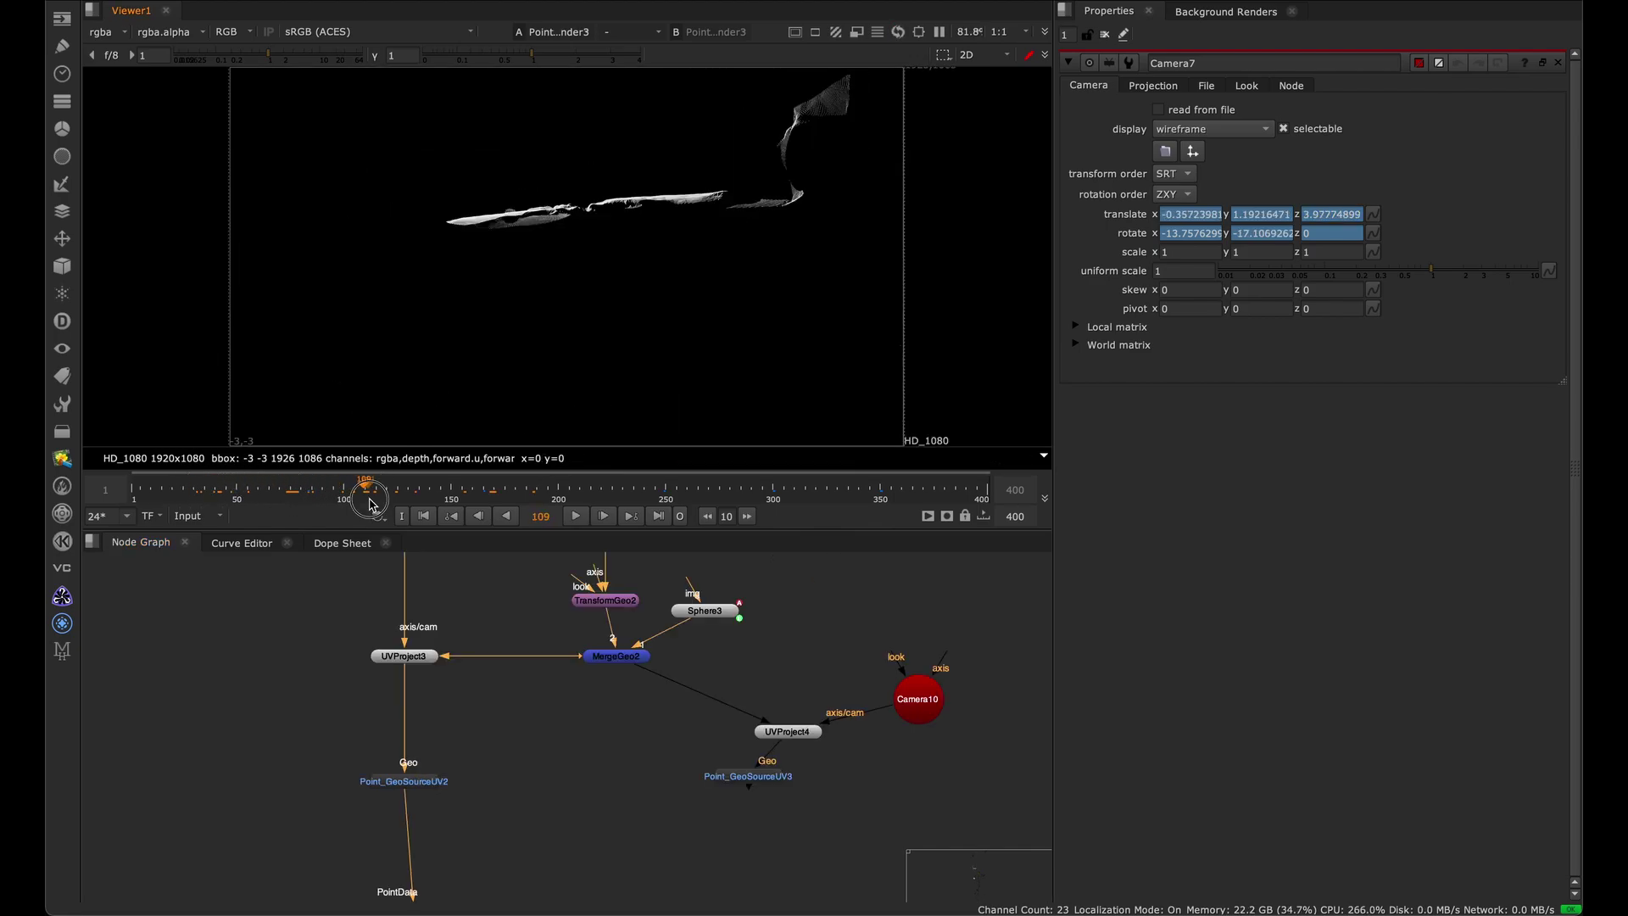
left_click(363, 492)
left_click_drag(361, 494, 363, 494)
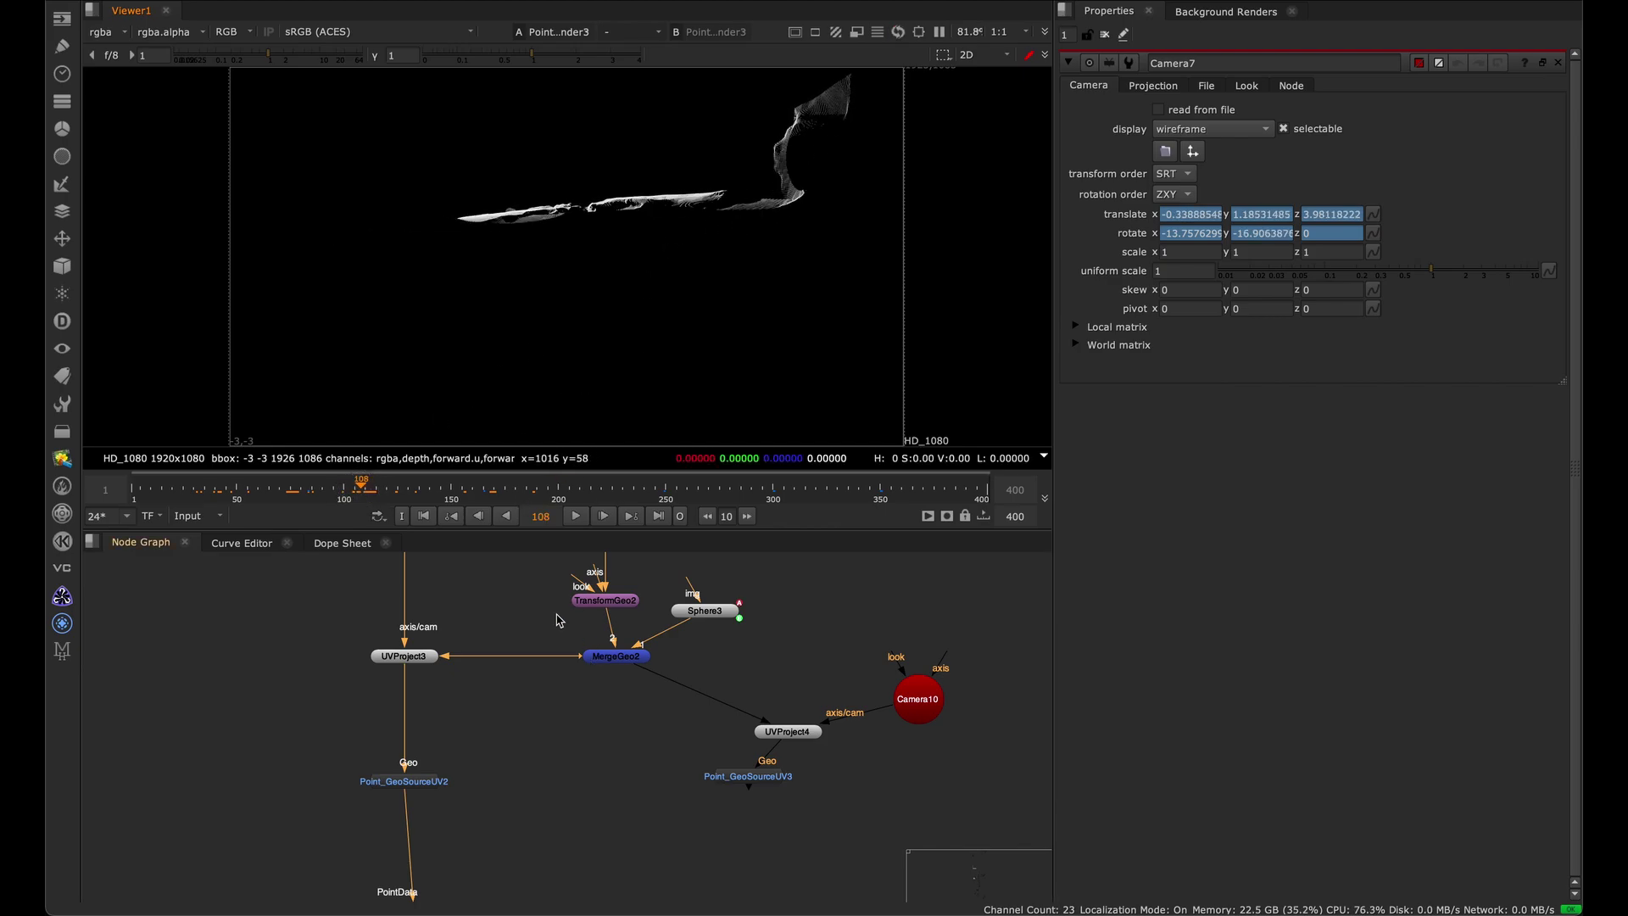
Reconnect UVProject3's geometry input from MergeGeo2 to TransformGeo2 so the sphere is bypassed.
middle_click_drag(560, 628, 593, 664)
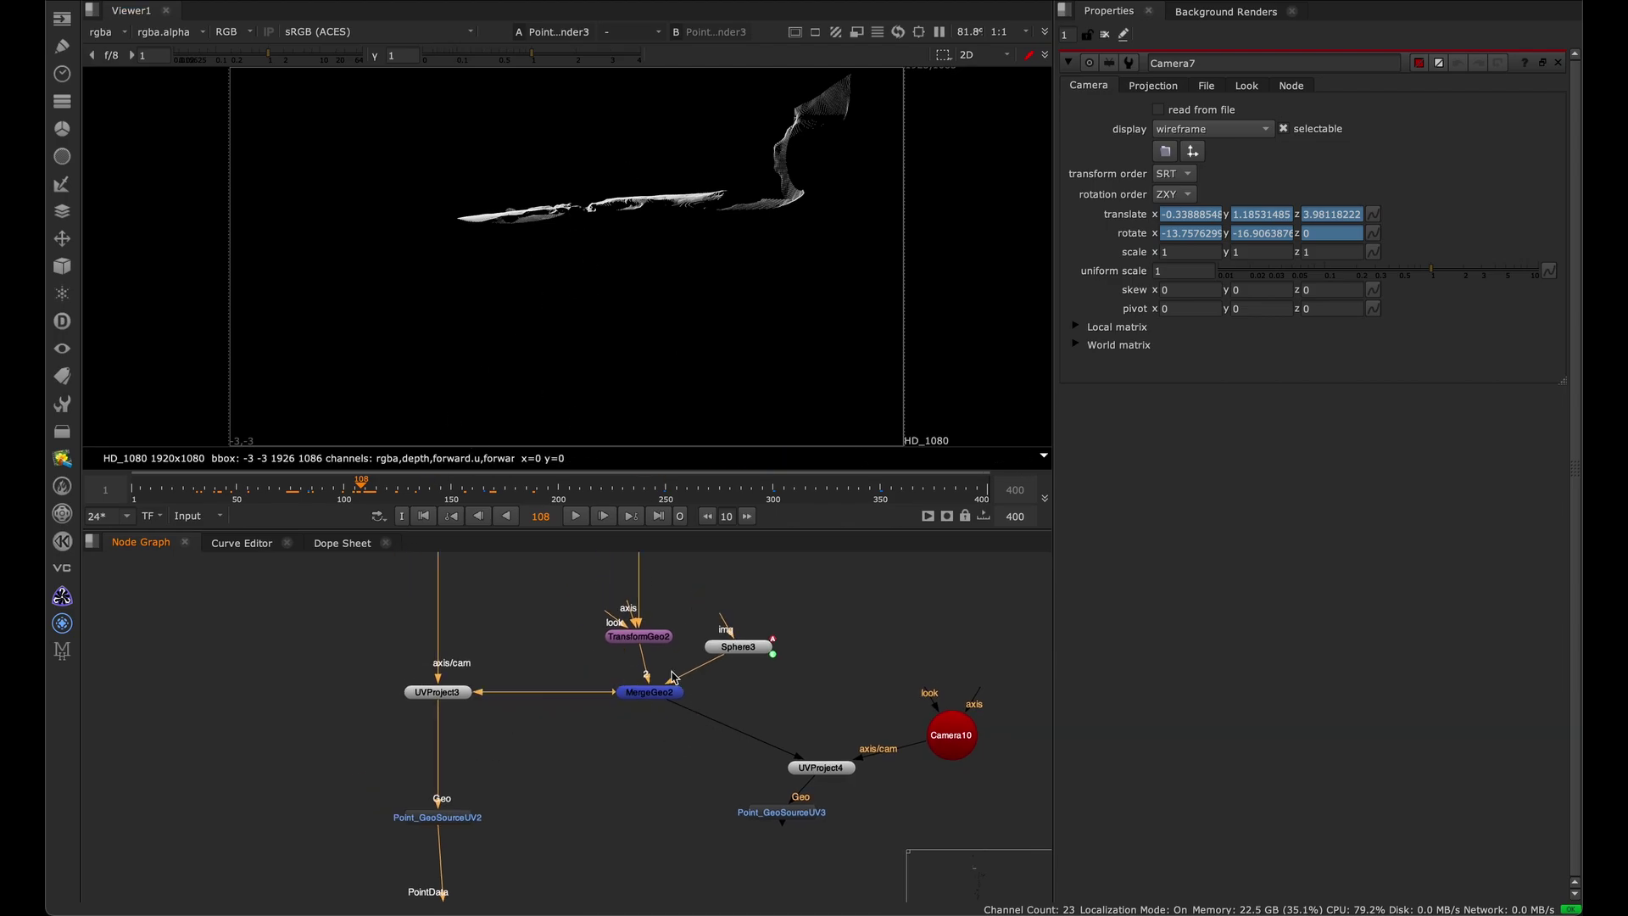
scroll(696, 679, "up", 2)
left_click_drag(753, 616, 767, 625)
scroll(643, 678, "up", 3)
left_click(643, 665)
middle_click_drag(647, 585, 572, 669)
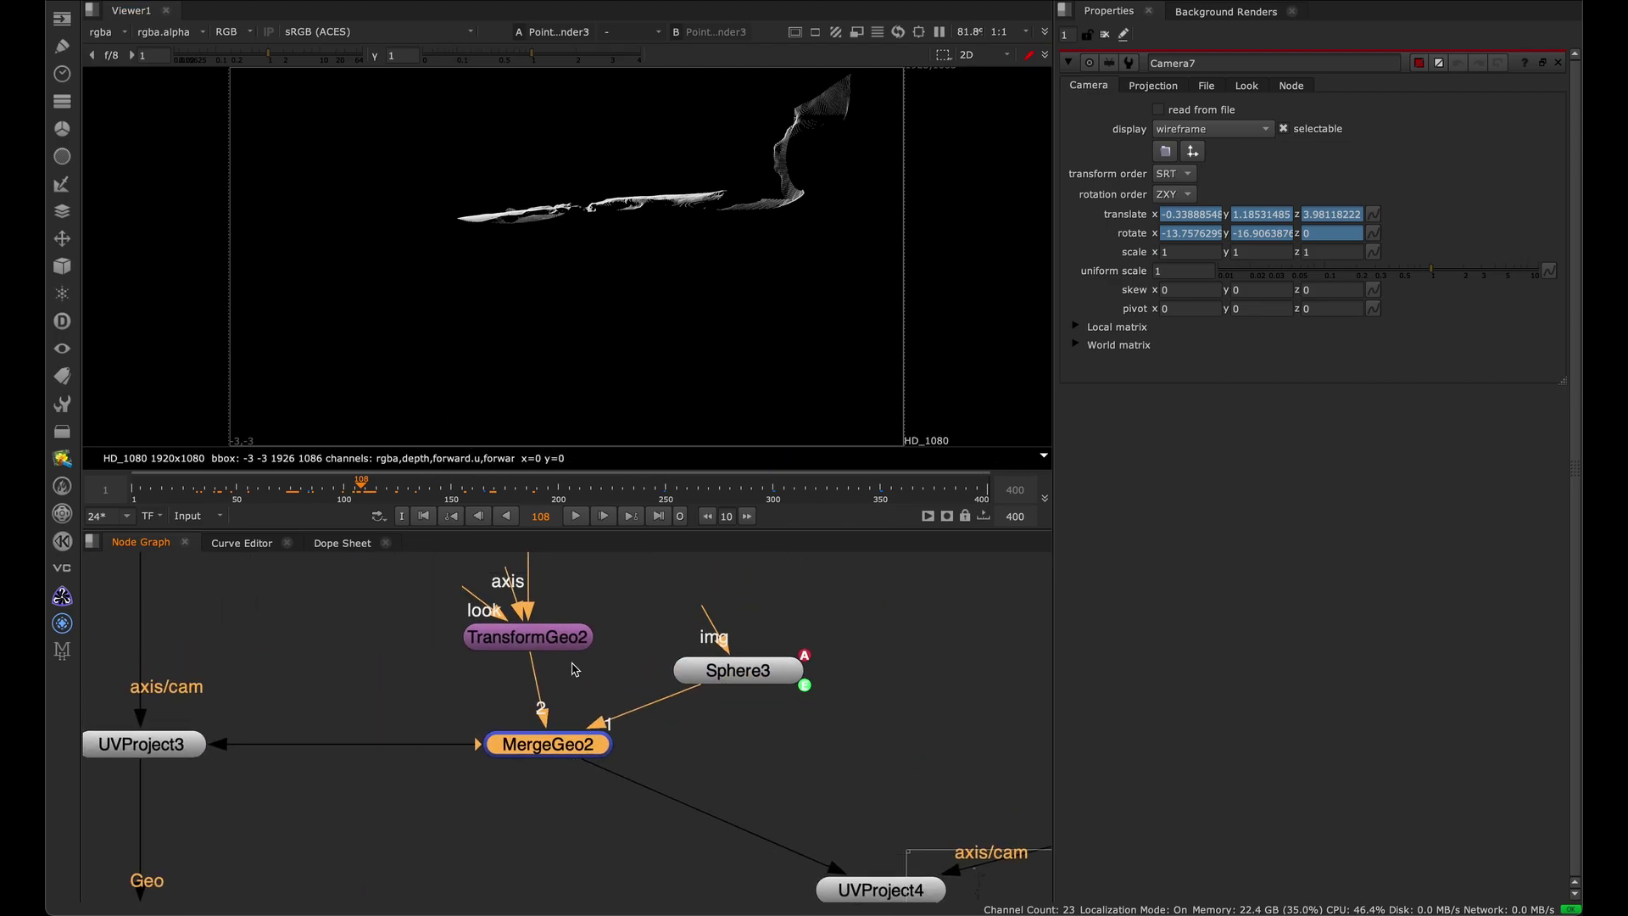
left_click_drag(457, 743, 527, 634)
middle_click_drag(467, 715, 588, 726)
left_click(306, 760)
left_click(307, 765)
scroll(509, 882, "down", 3)
left_click_drag(547, 695, 683, 778)
Play the point render with only the lidar scan projected, stop it and return to frame 108.
left_click(381, 575)
left_click_drag(387, 598, 391, 602)
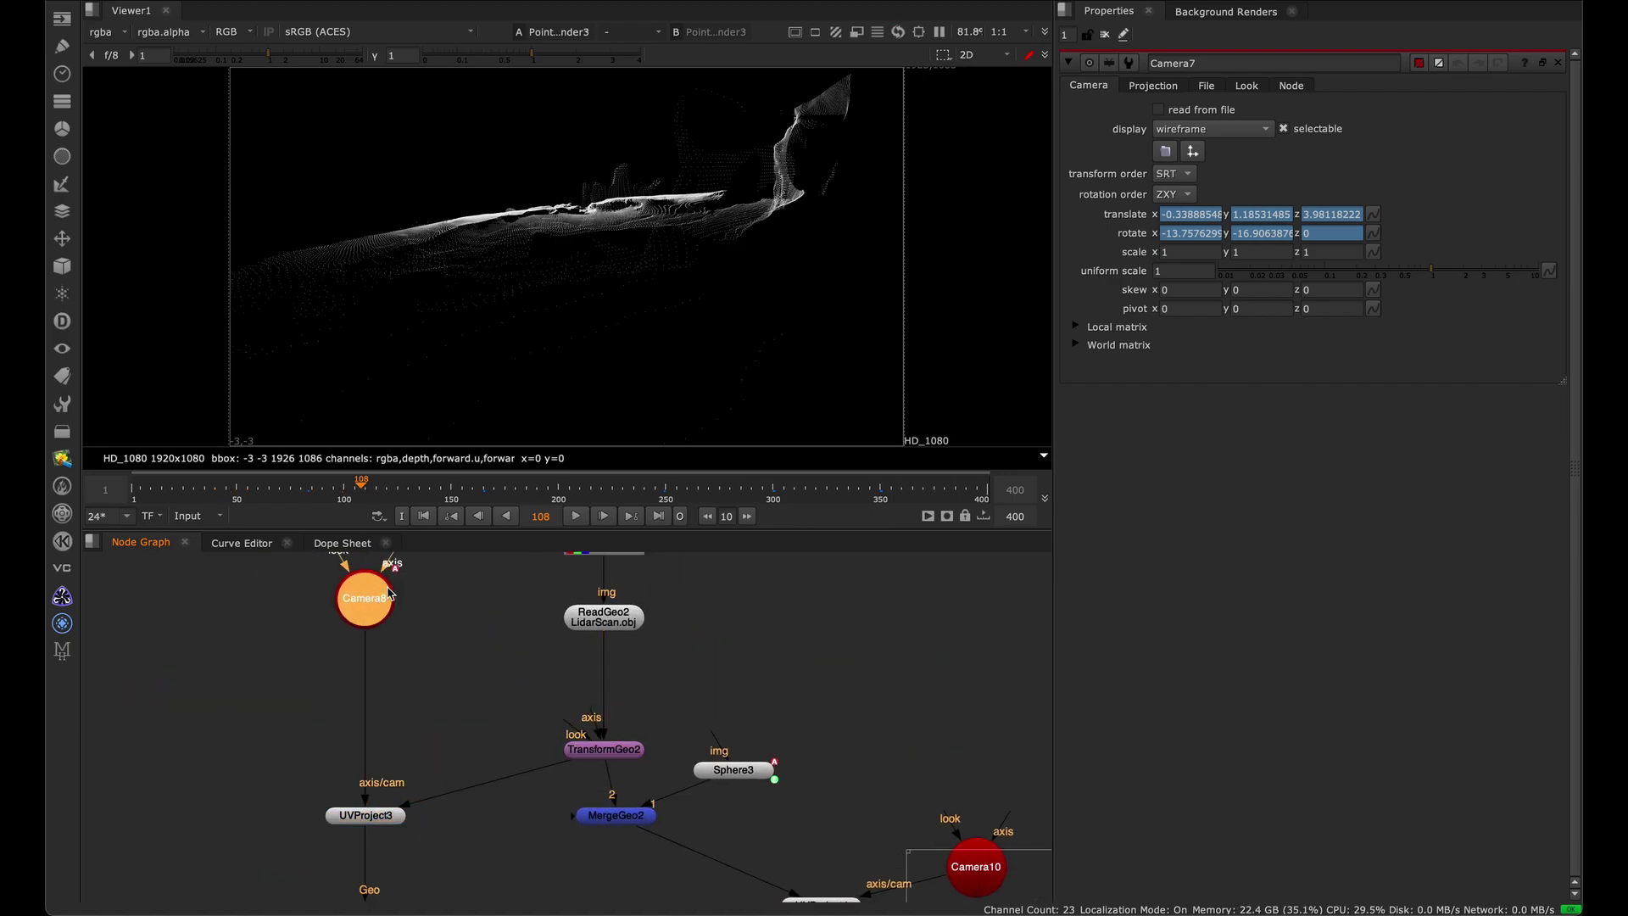
left_click(568, 698)
left_click(617, 748)
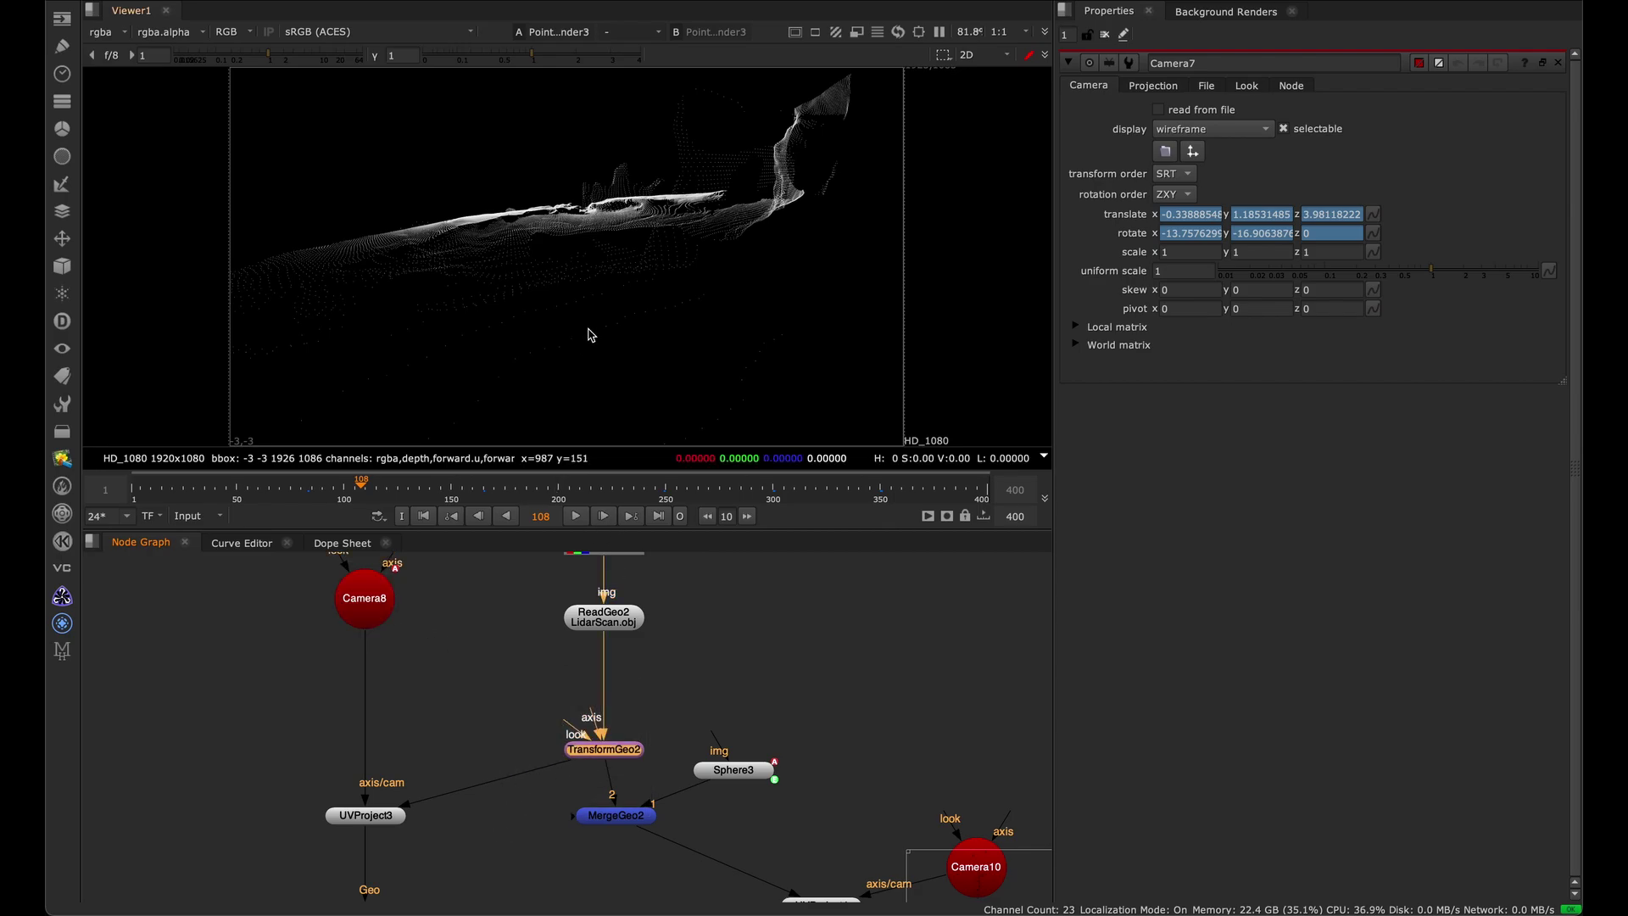
left_click(584, 520)
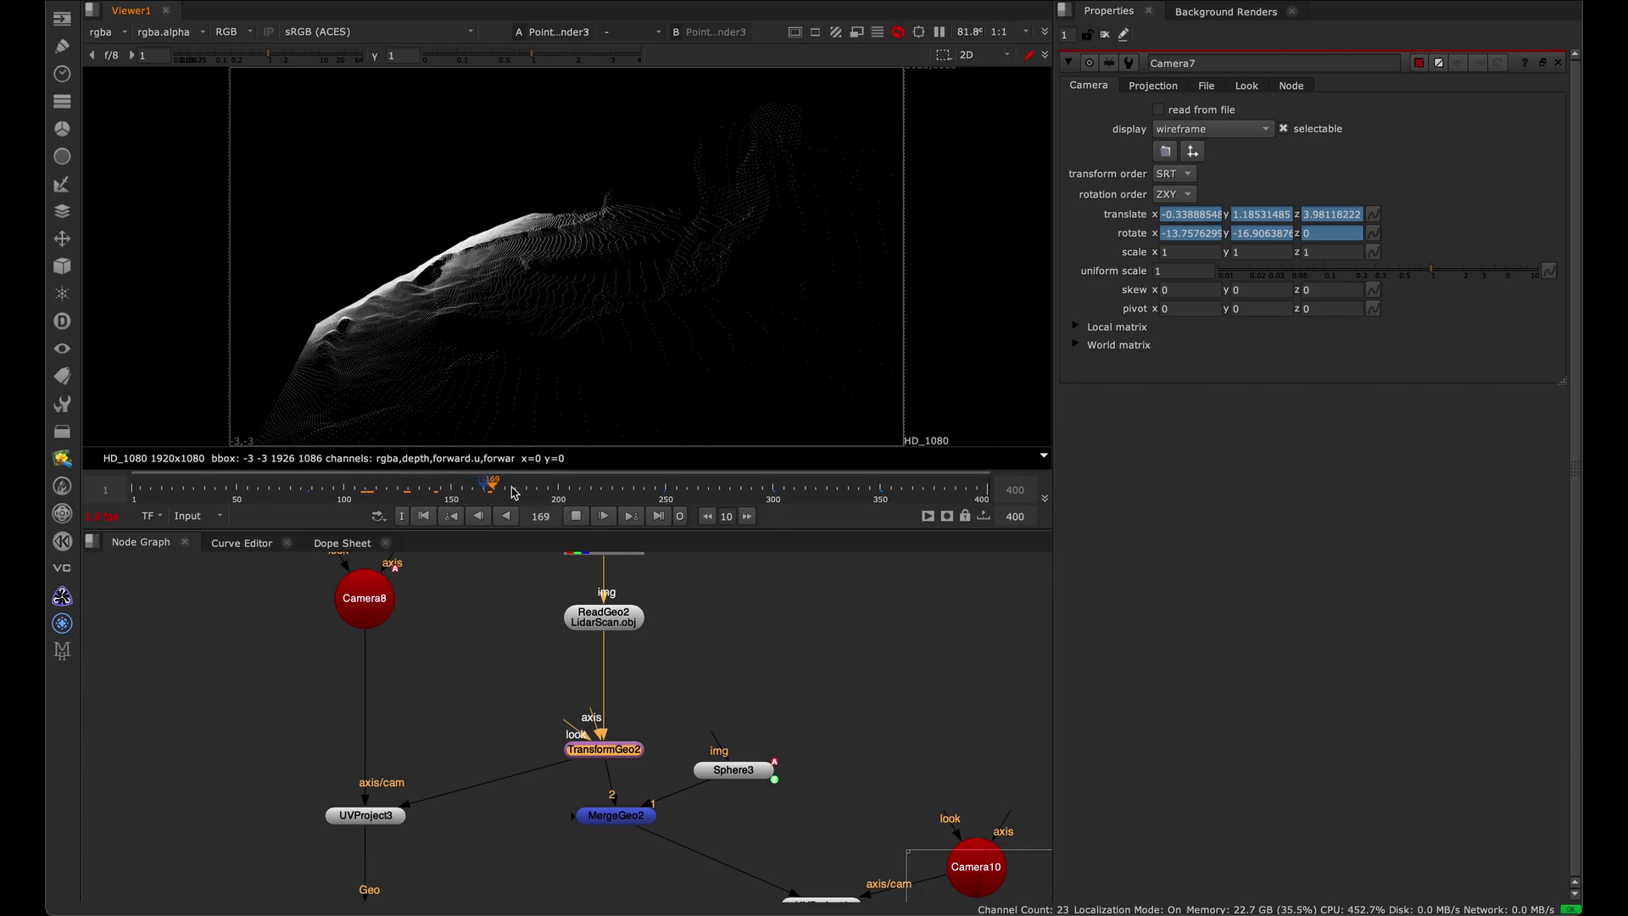
key("k")
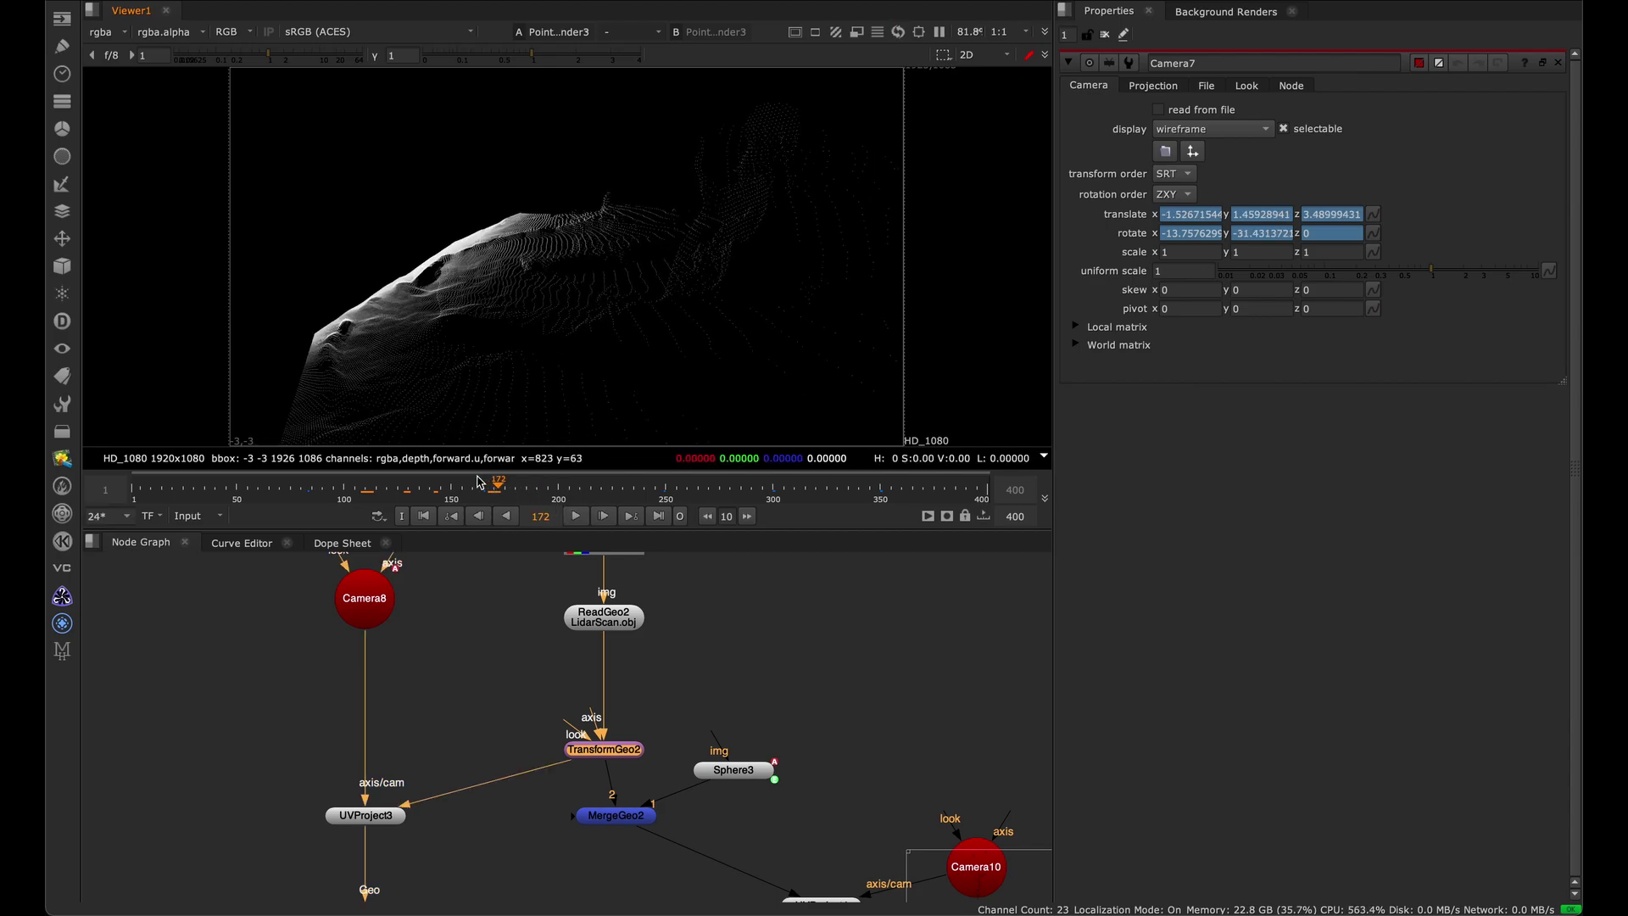
left_click(363, 497)
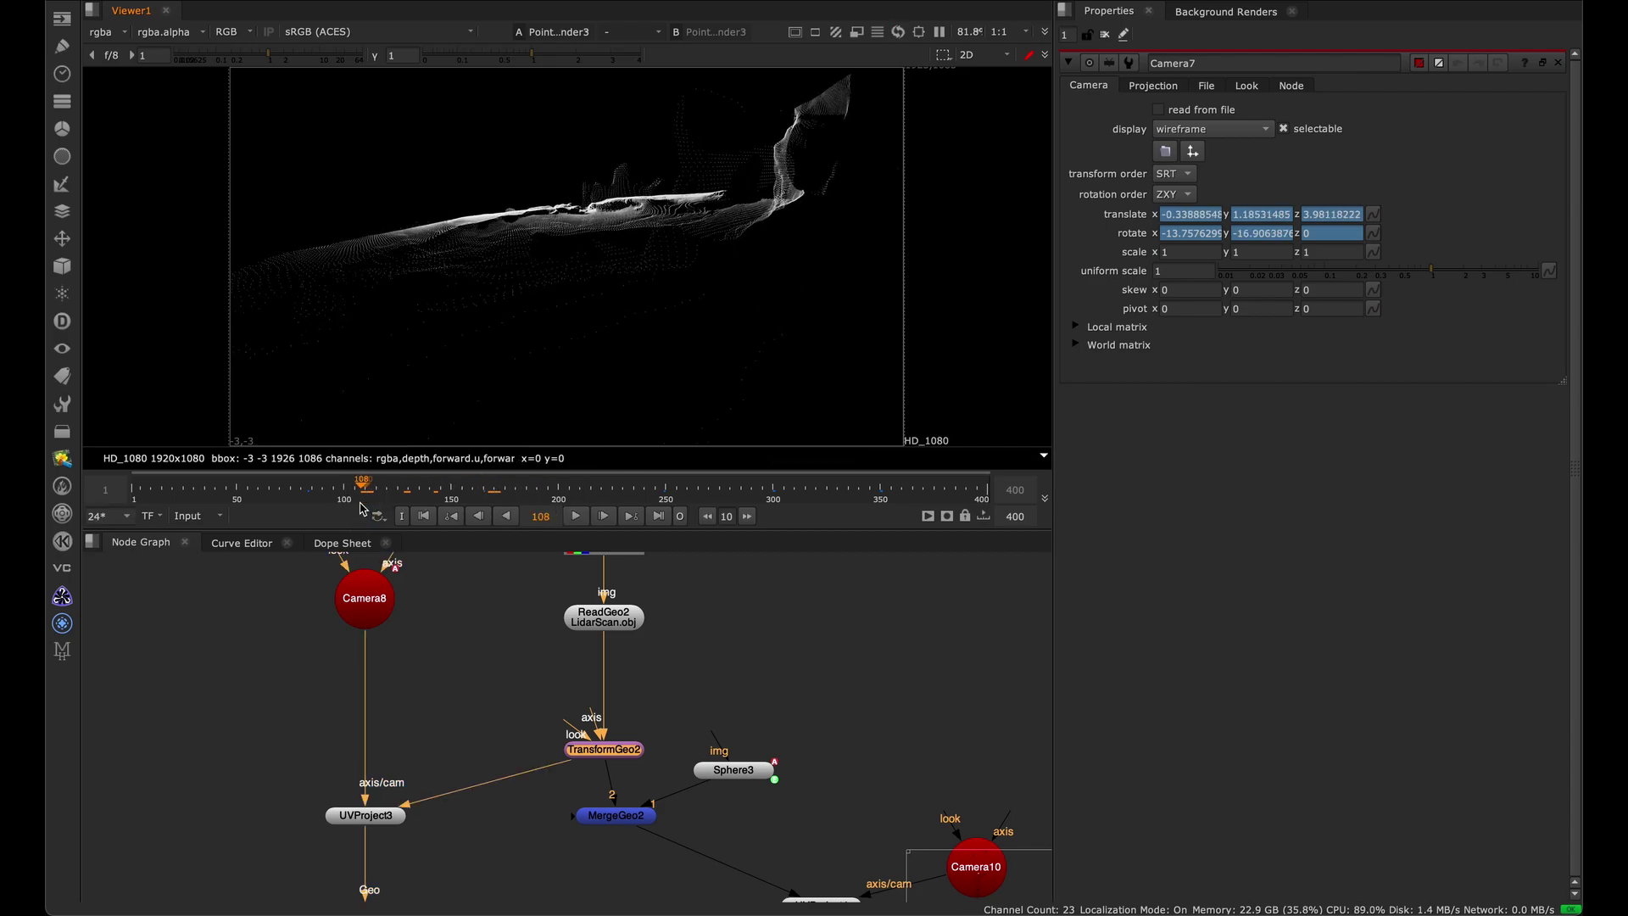
Show Sphere3 in the viewer, open its properties and inspect it from different angles in 3D.
middle_click_drag(699, 796, 702, 782)
scroll(686, 801, "up", 3)
left_click(787, 720)
key("1")
double_click(790, 722)
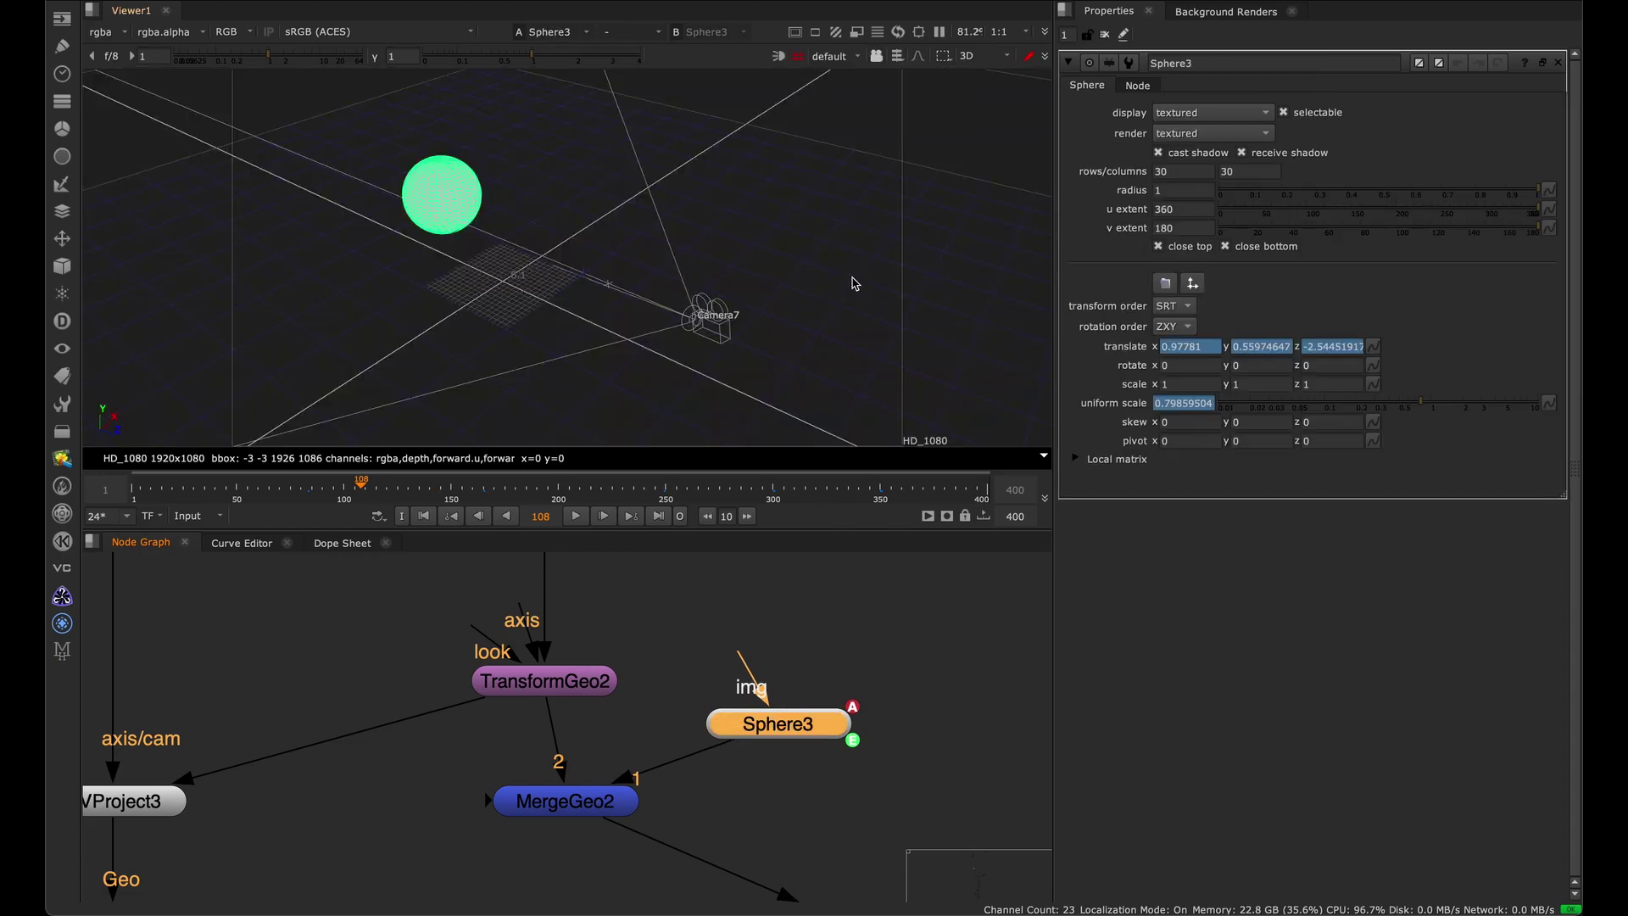
left_click_drag(673, 272, 436, 254, "ctrl")
middle_click_drag(625, 355, 668, 326)
left_click_drag(670, 327, 594, 424, "ctrl")
scroll(563, 735, "down", 4)
Show Camera8 and Sphere3 properties together with a two-panel limit and compare their animation in 3D, ending on frame 122.
left_click(384, 615)
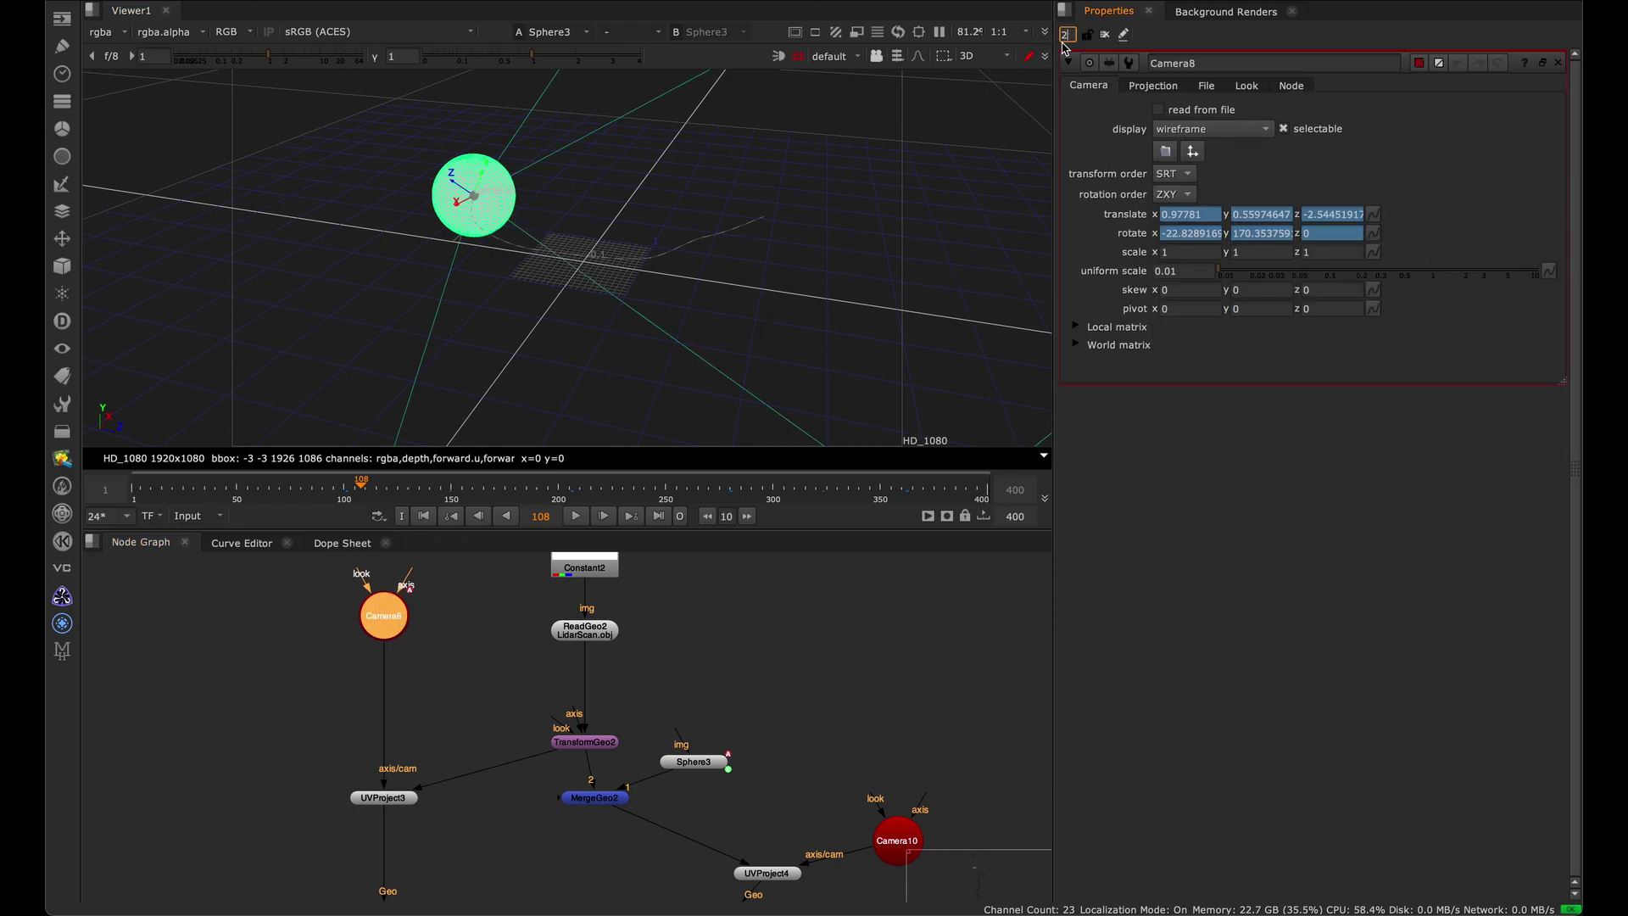
left_click(819, 657)
double_click(694, 762)
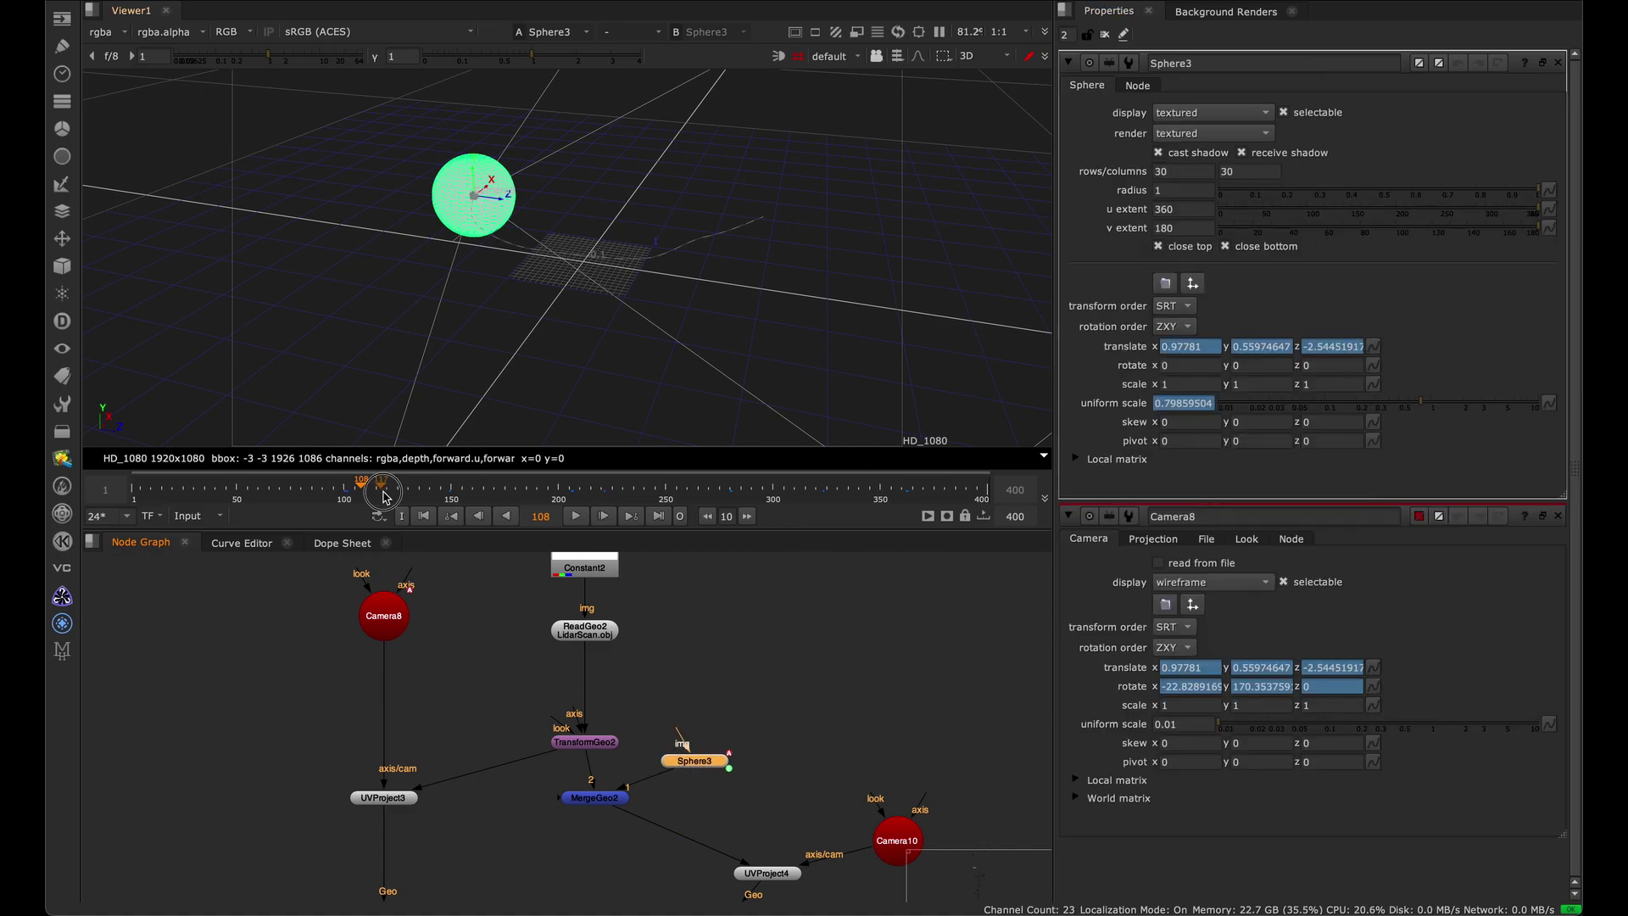
mouse_move(395, 494)
left_mouse_down()
mouse_move(420, 492)
mouse_move(365, 490)
left_mouse_up()
left_click_drag(534, 359, 561, 344, "ctrl")
mouse_move(366, 494)
left_mouse_down()
mouse_move(435, 495)
mouse_move(391, 496)
left_mouse_up()
Reconnect UVProject3's geometry input to MergeGeo2 so the sphere is included in the projection again.
middle_click_drag(547, 797, 547, 670)
left_click_drag(584, 681, 674, 620)
scroll(753, 567, "up", 4)
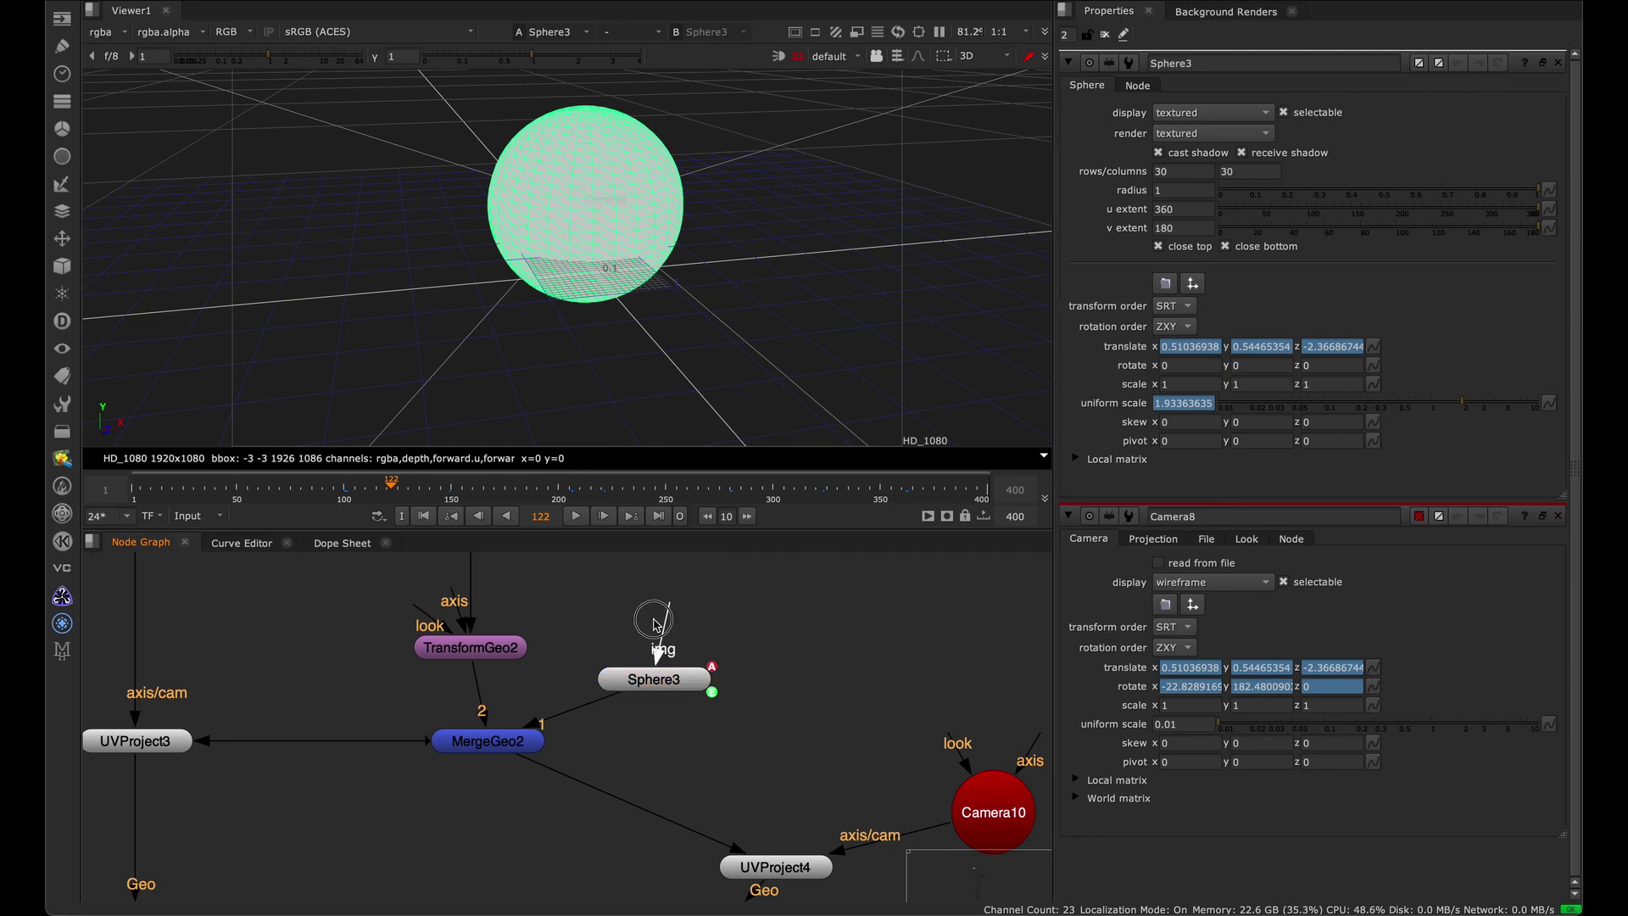
Follow the UVProject3 branch down to Point_Render3 and show its 2D render in the viewer.
scroll(530, 744, "down", 5)
scroll(532, 750, "up", 2)
left_click(416, 769)
middle_click_drag(438, 796, 462, 670)
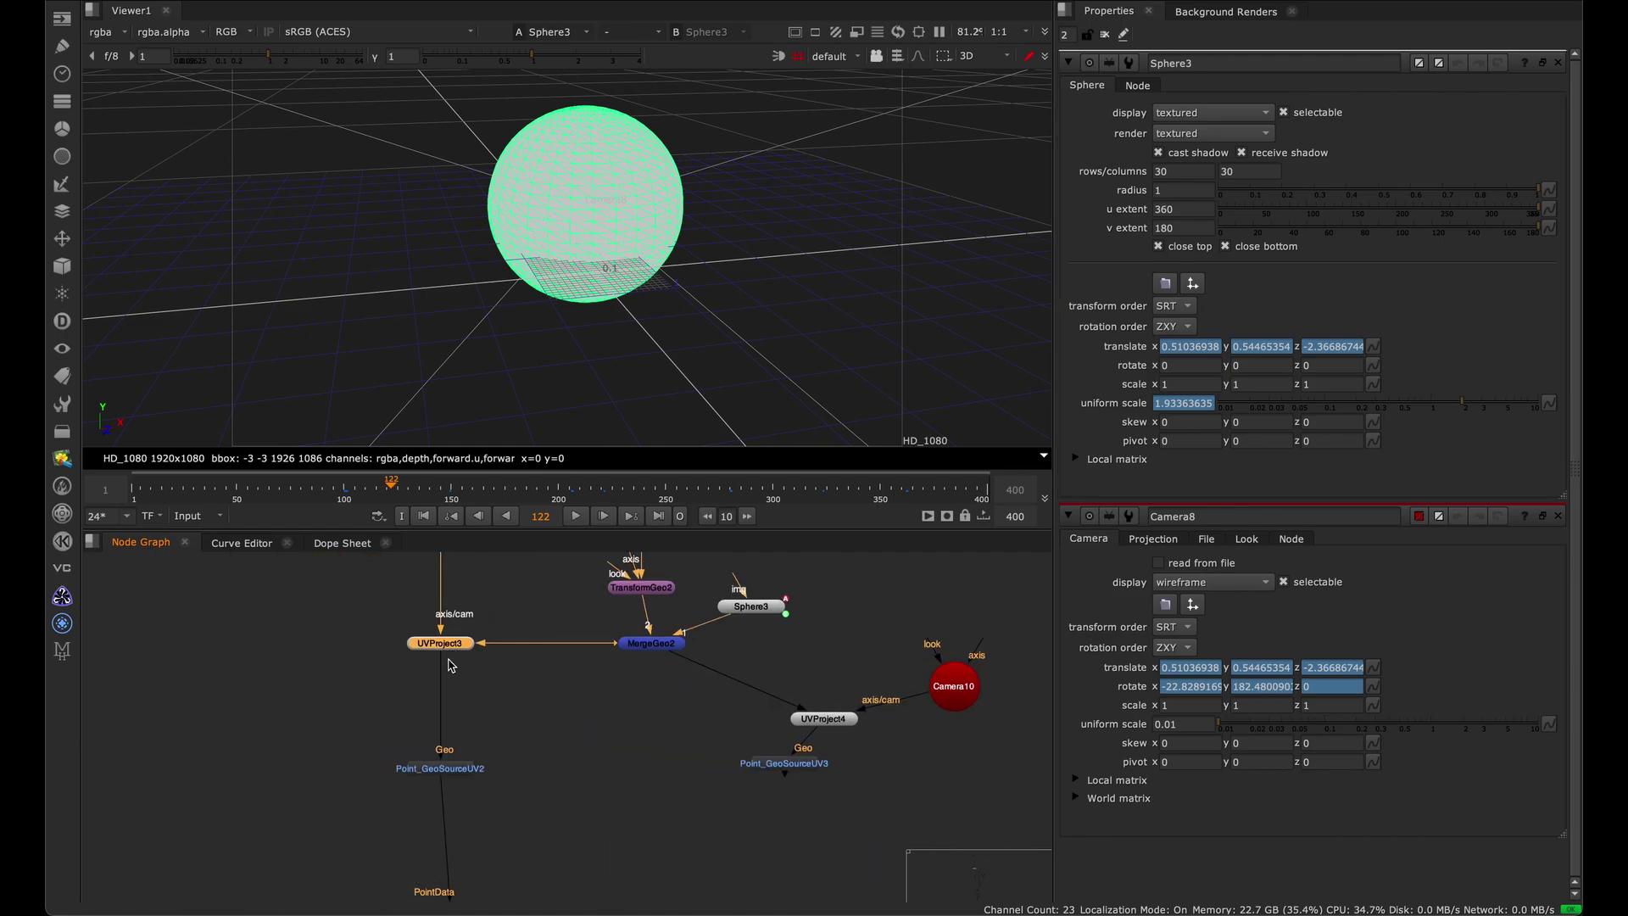
middle_click_drag(546, 740, 573, 595)
left_click(475, 788)
key("1")
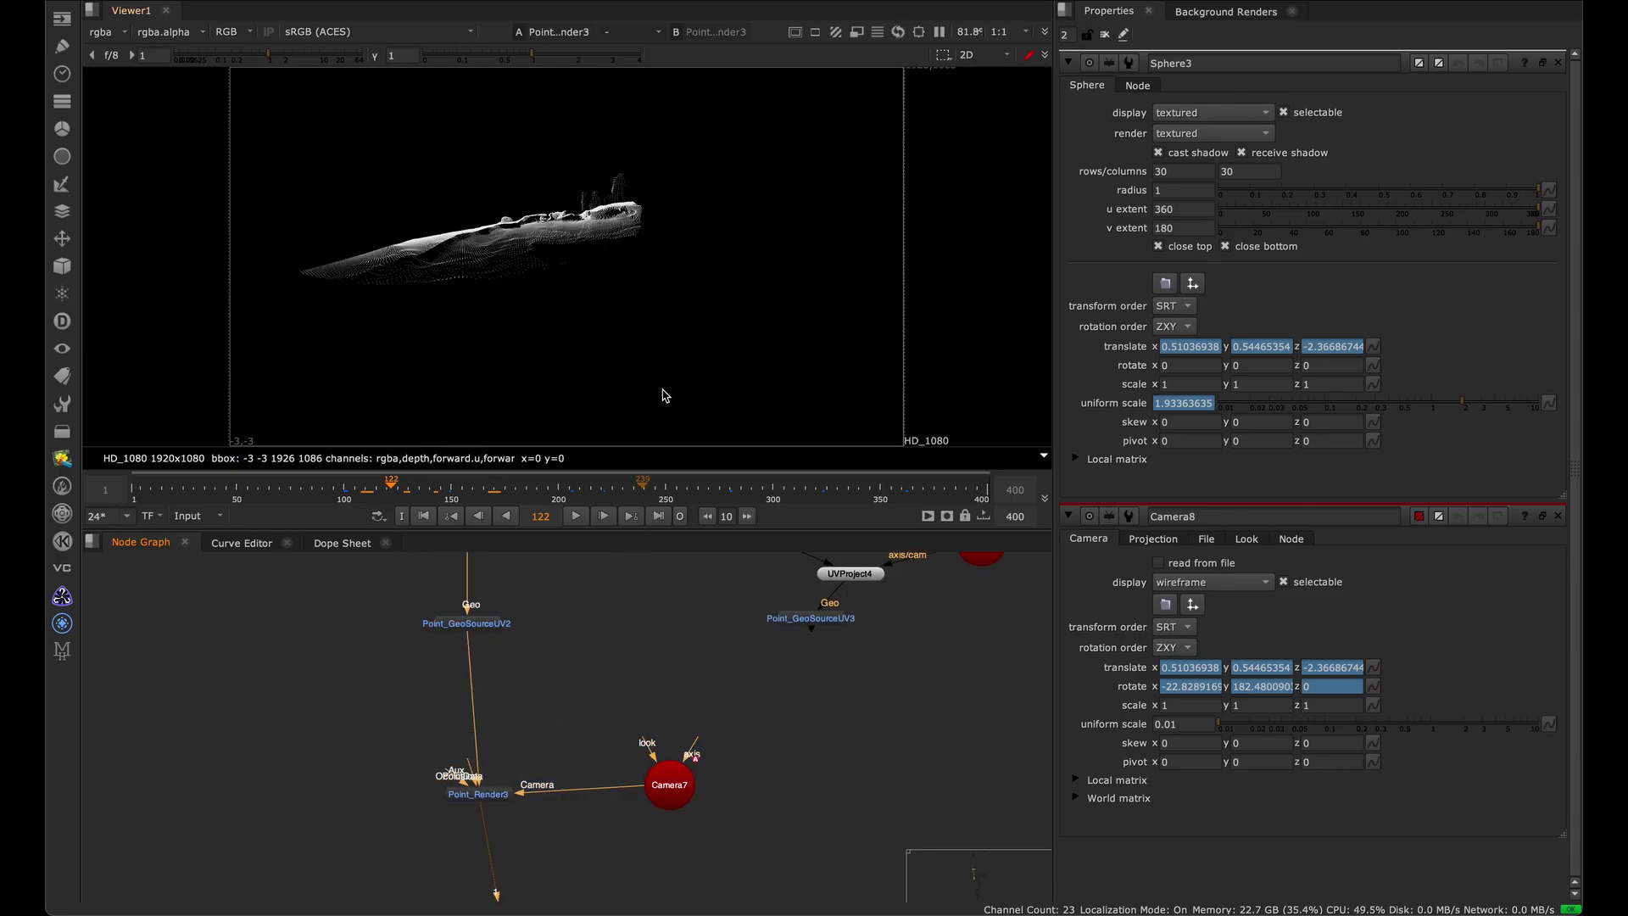
Select Sphere3 and check its effect on the point render by scrubbing back to frame 110.
middle_click_drag(526, 661, 527, 787)
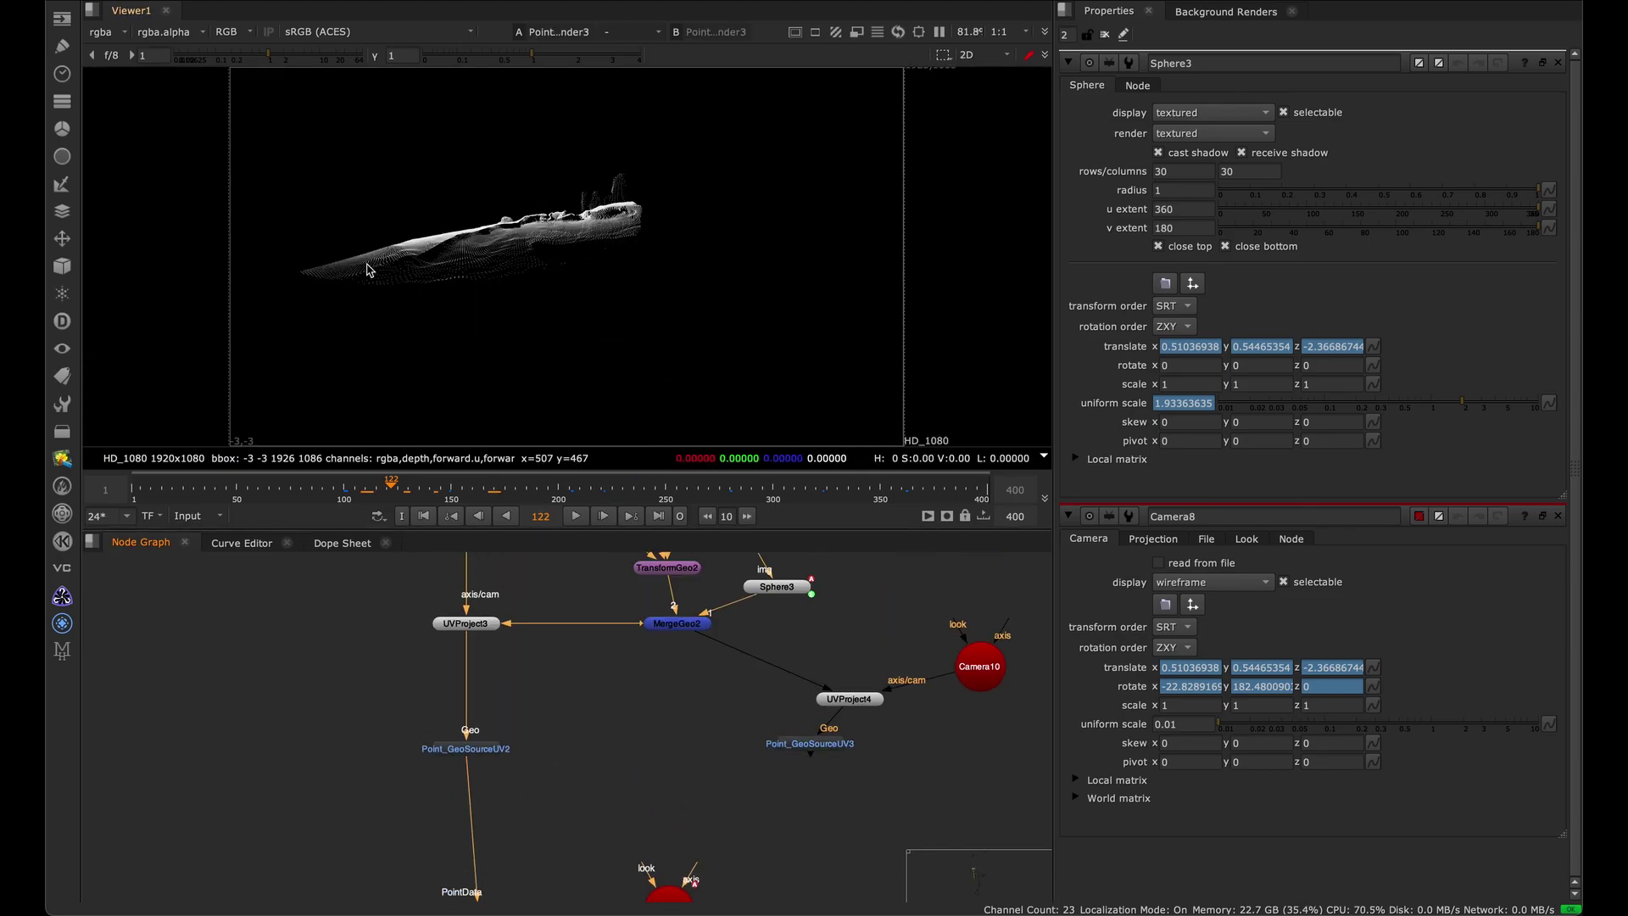
left_click(772, 591)
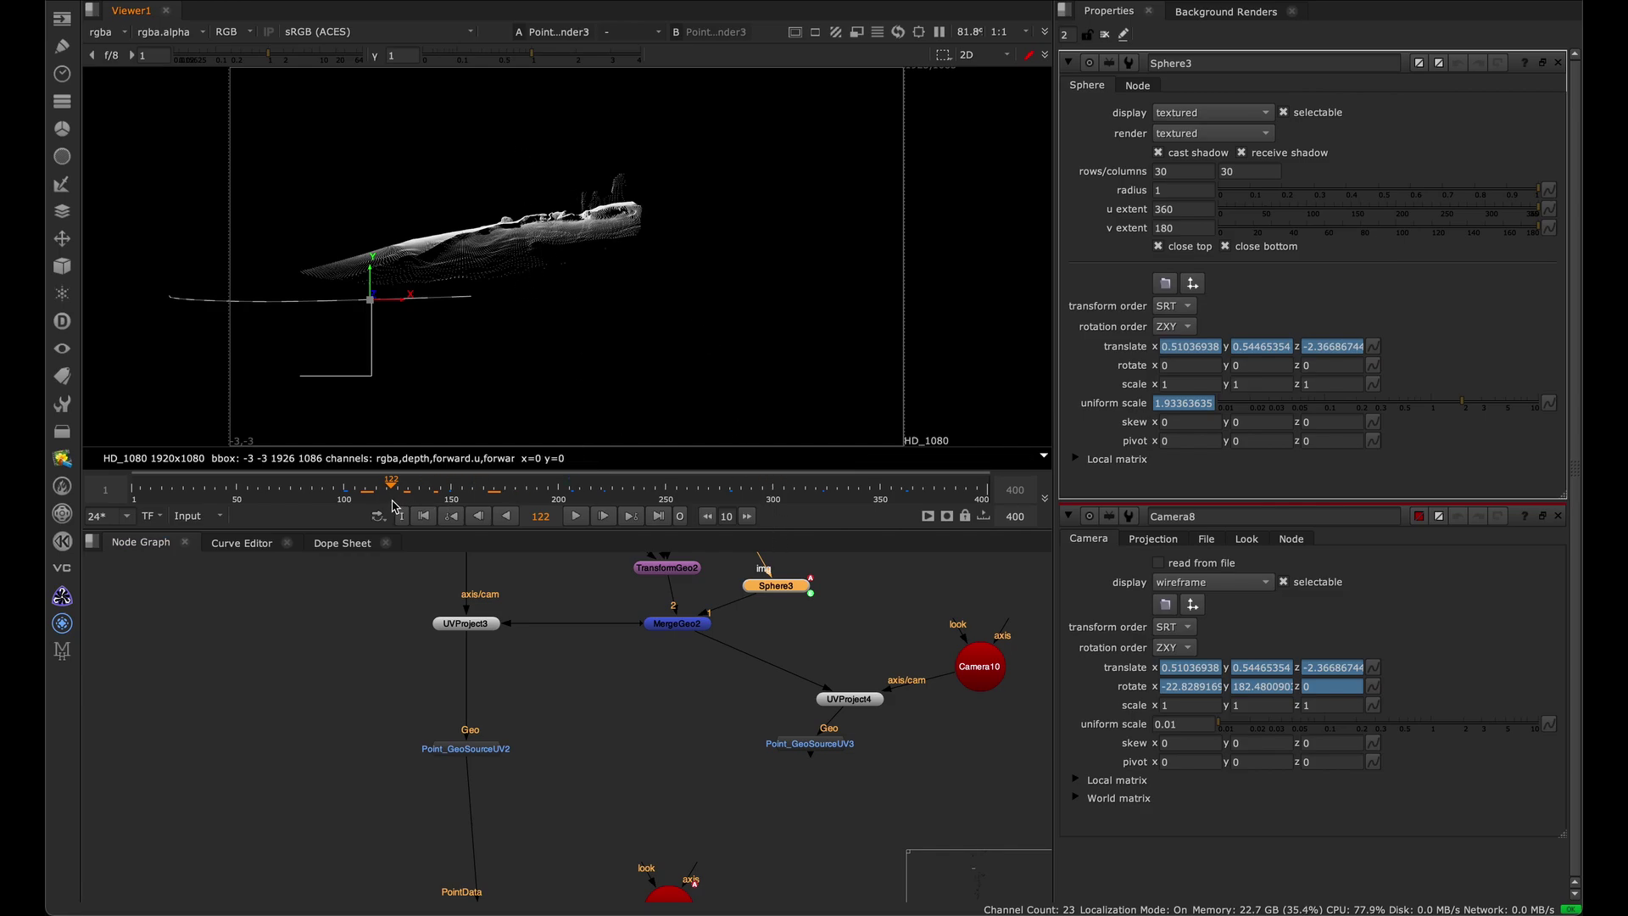
left_click_drag(379, 497, 365, 497)
Show the pre-rendered Read6 sequence in the viewer, play it and close the open property panels.
scroll(458, 746, "down", 5)
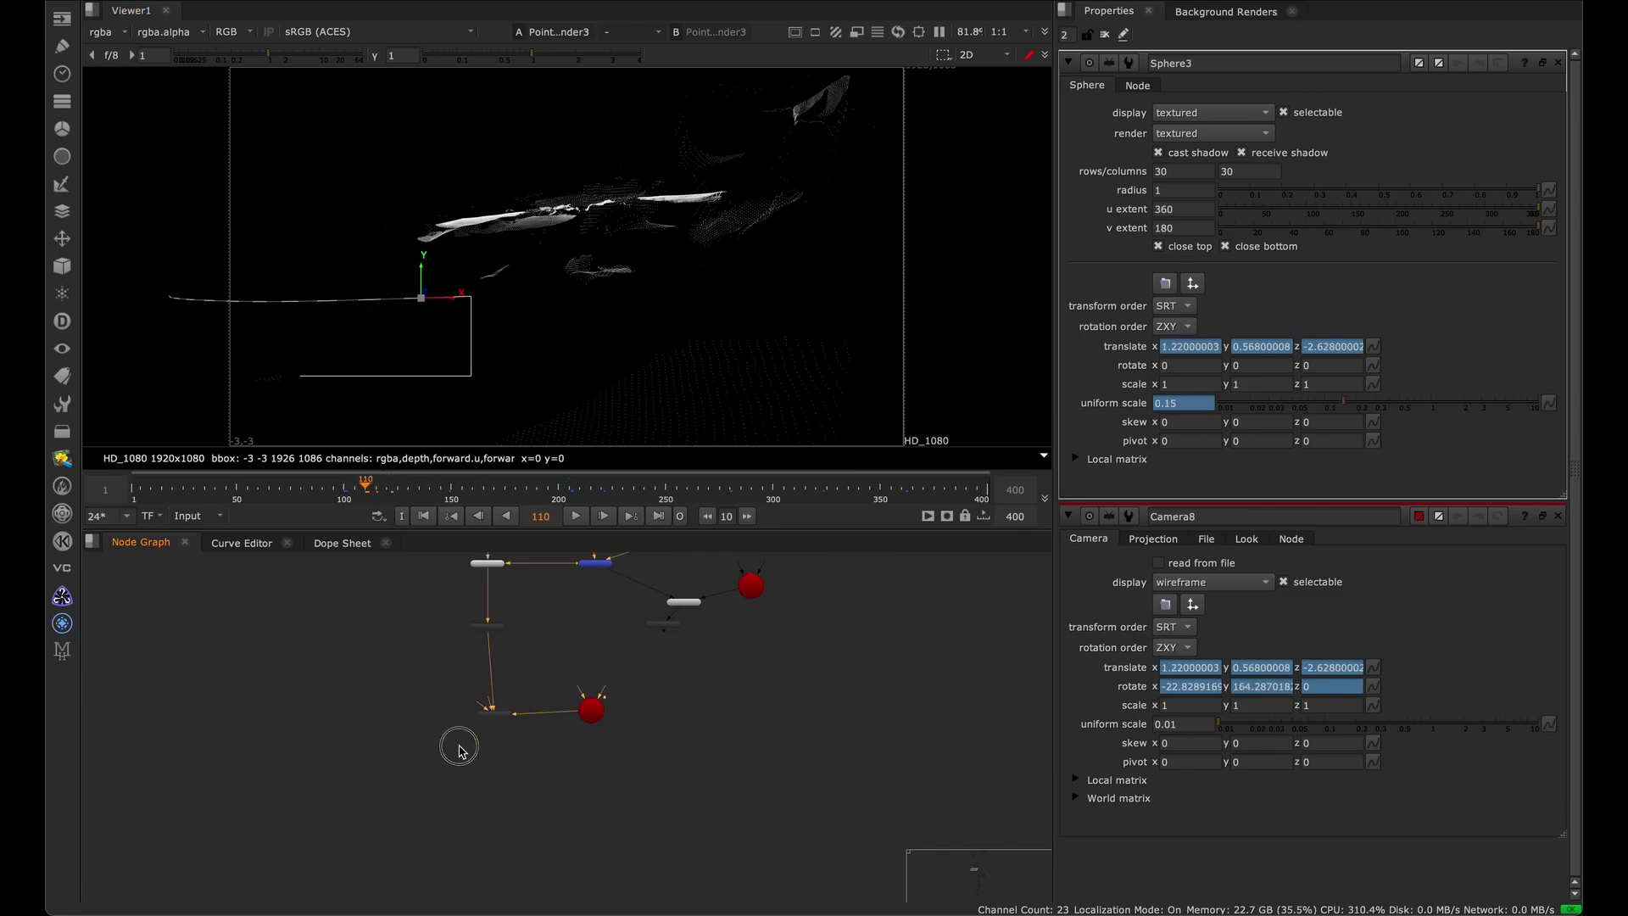
scroll(519, 670, "up", 10)
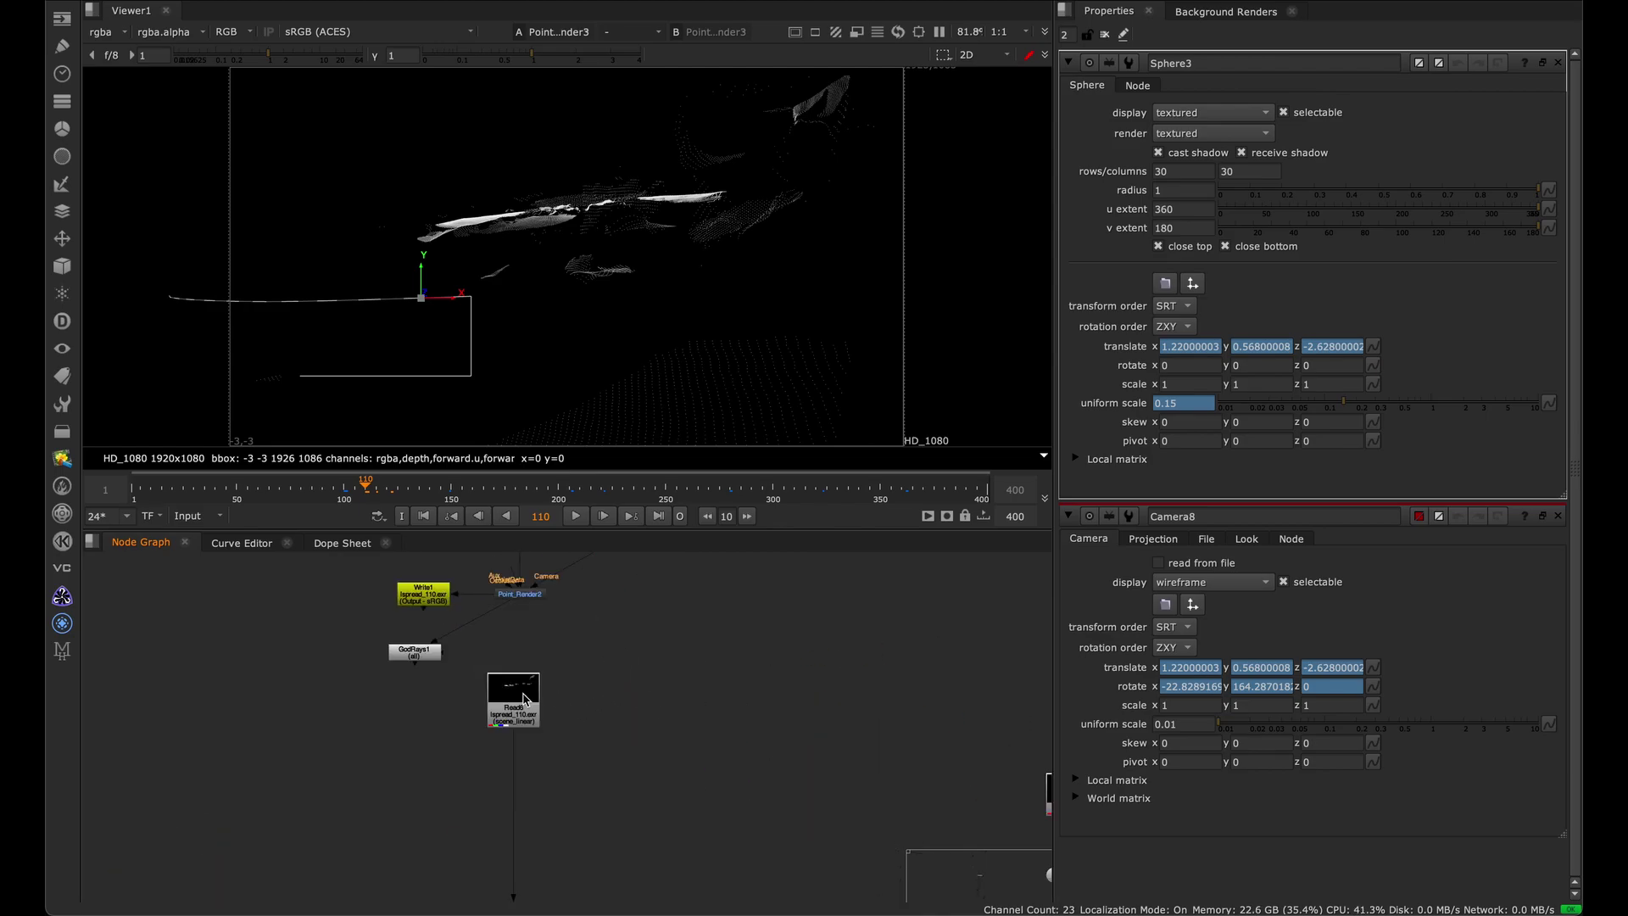
left_click(526, 704)
key("1")
left_click(576, 515)
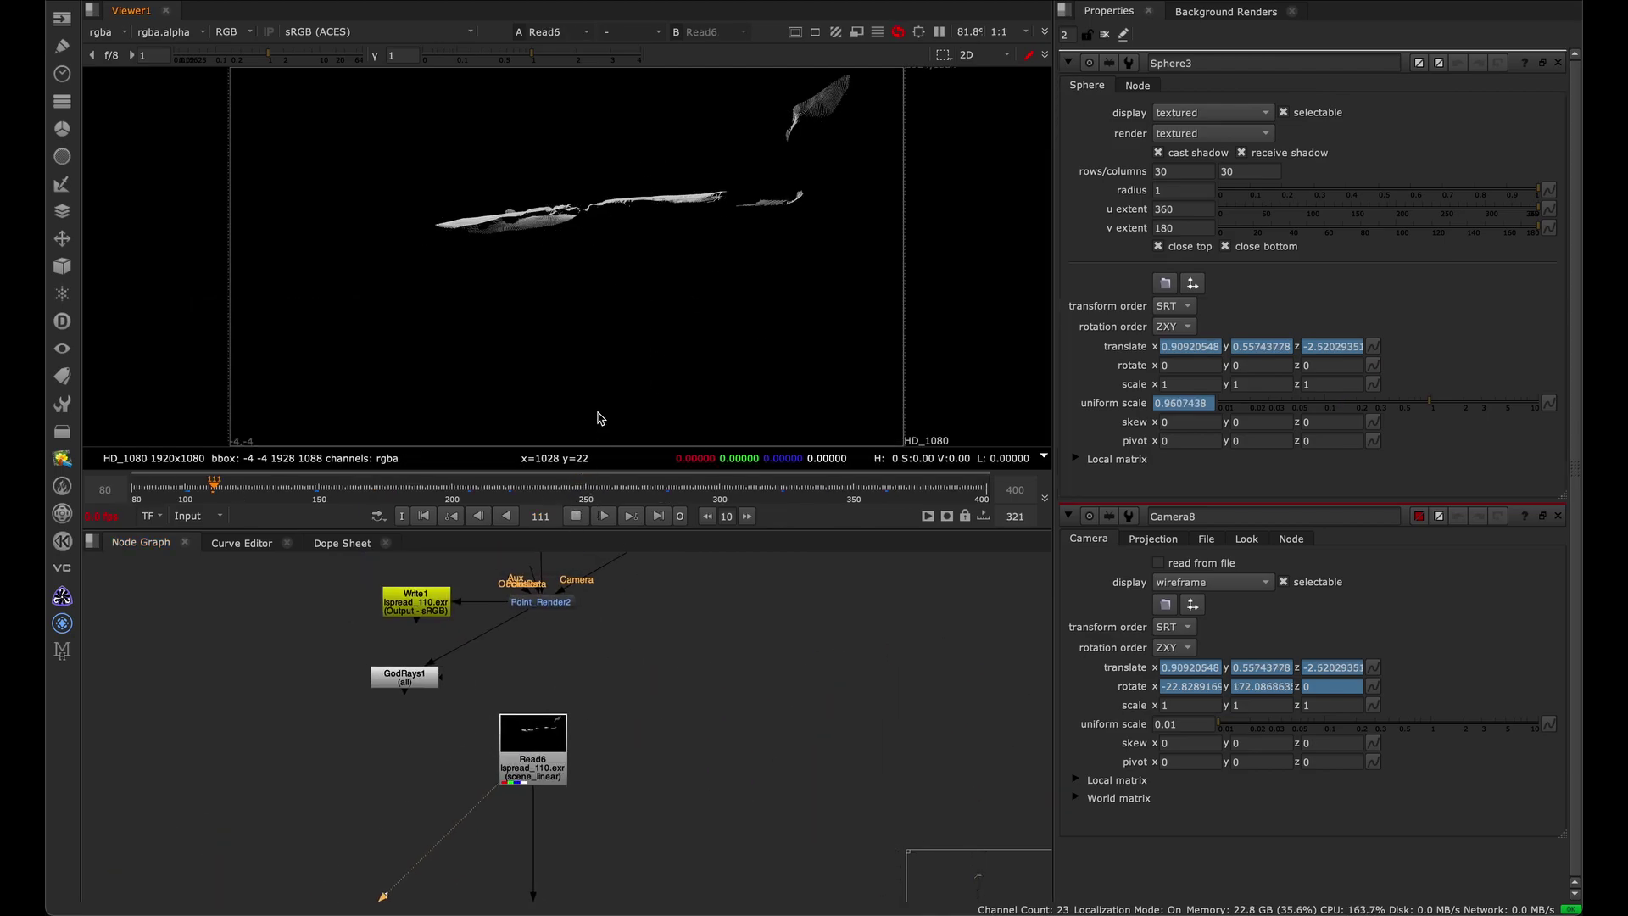
double_click(1558, 63)
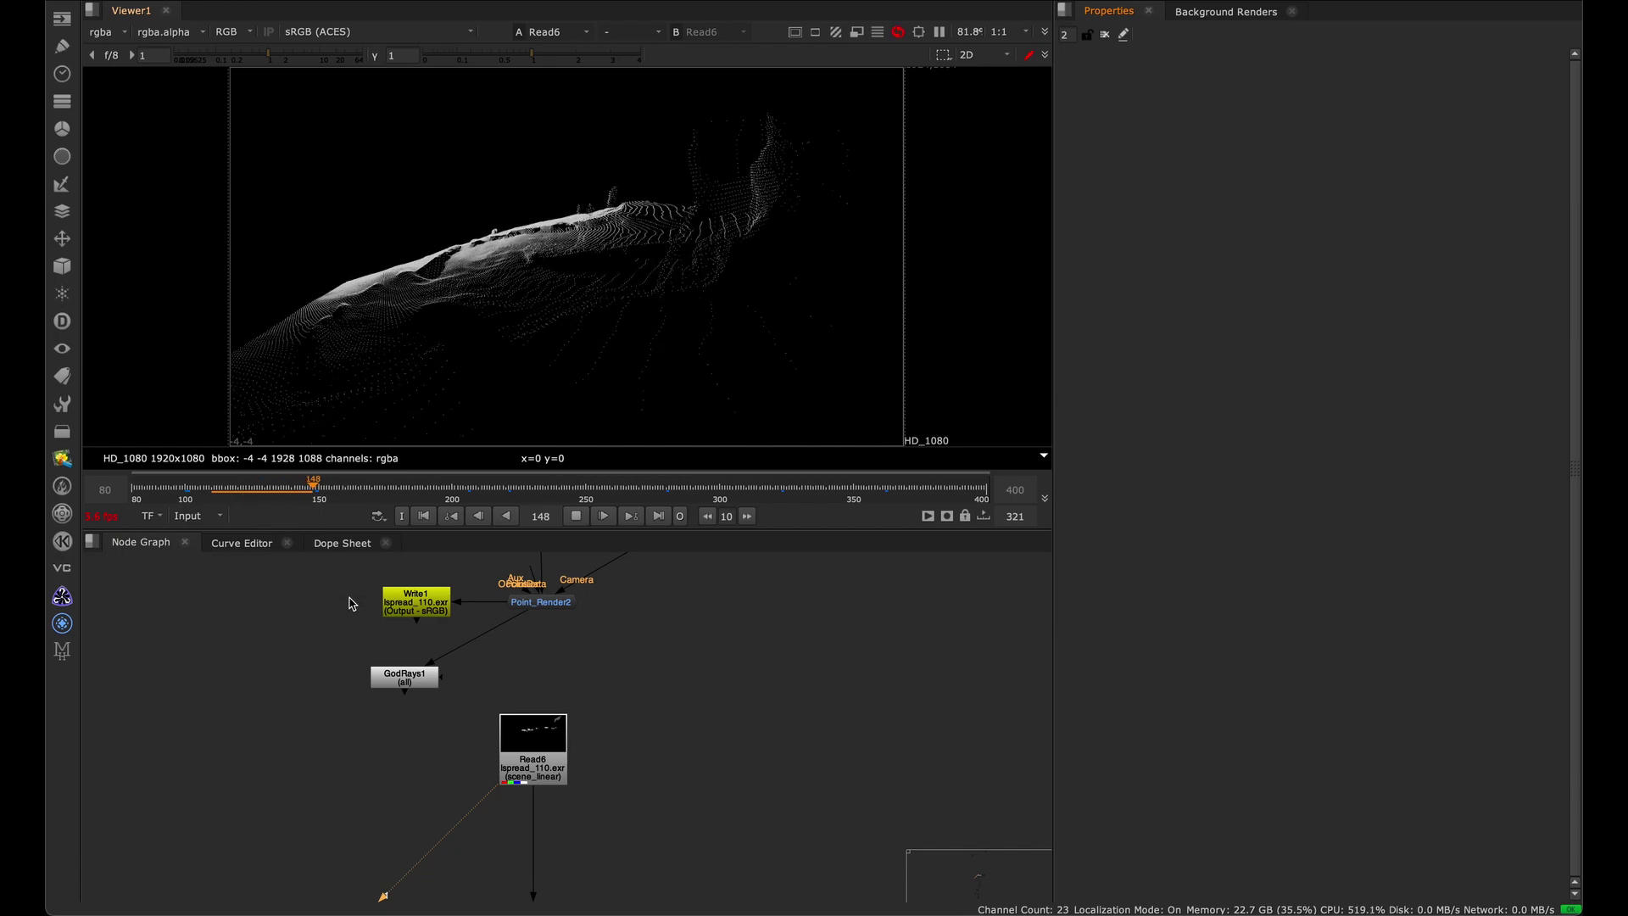
Replay the Read6 point spread from earlier frames and stop the playback.
left_click(222, 491)
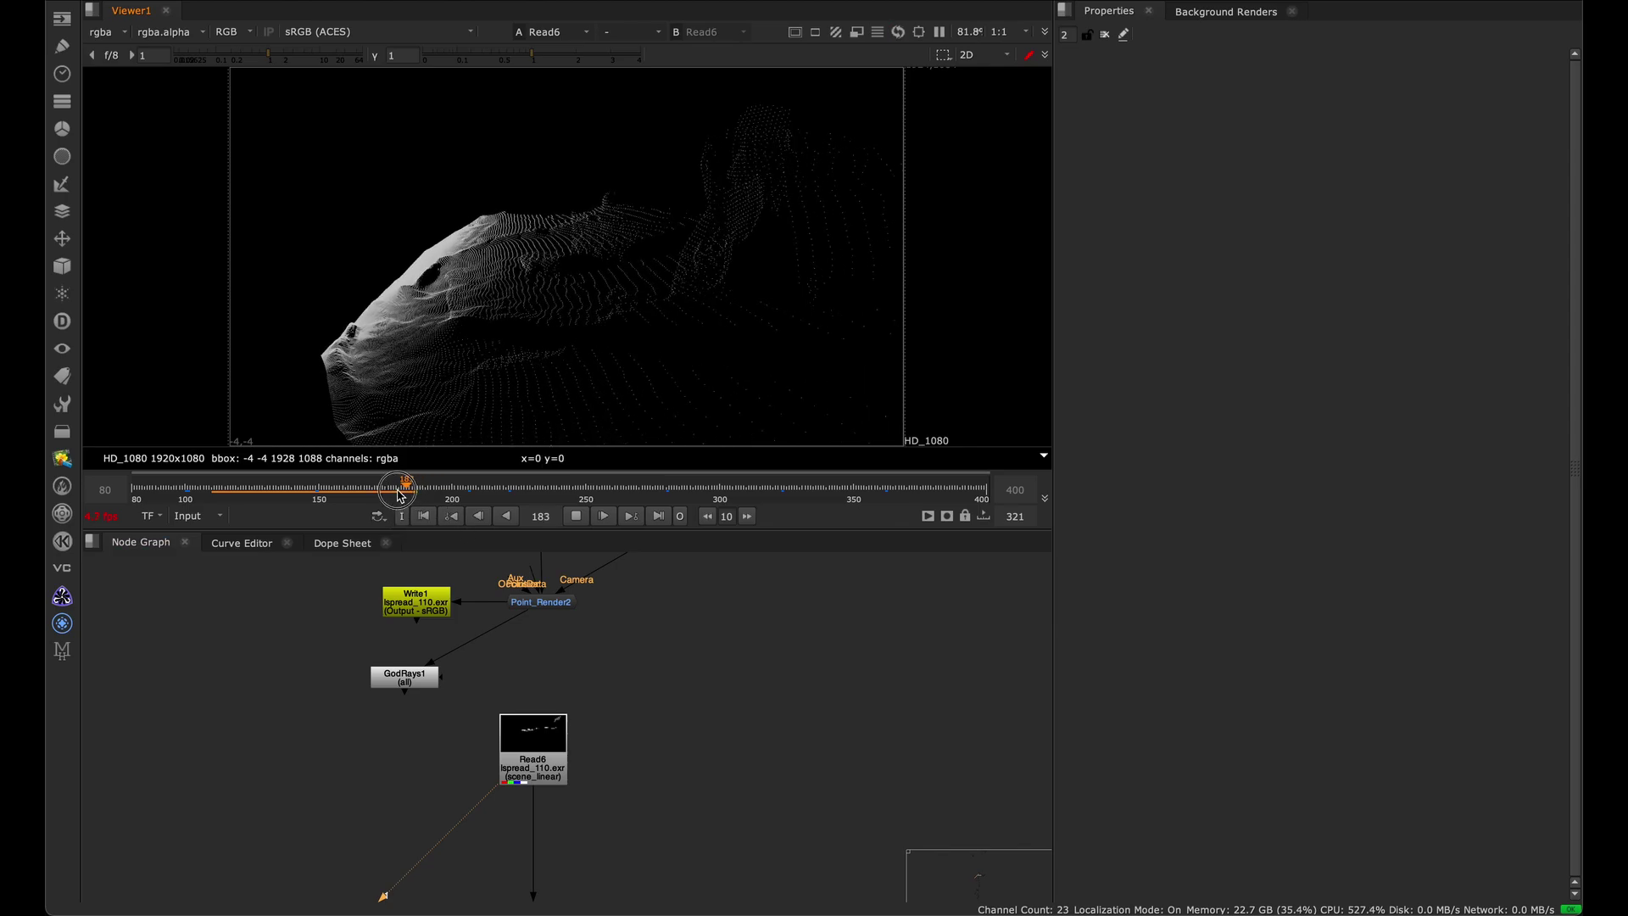
left_click_drag(391, 493, 335, 487)
key("l")
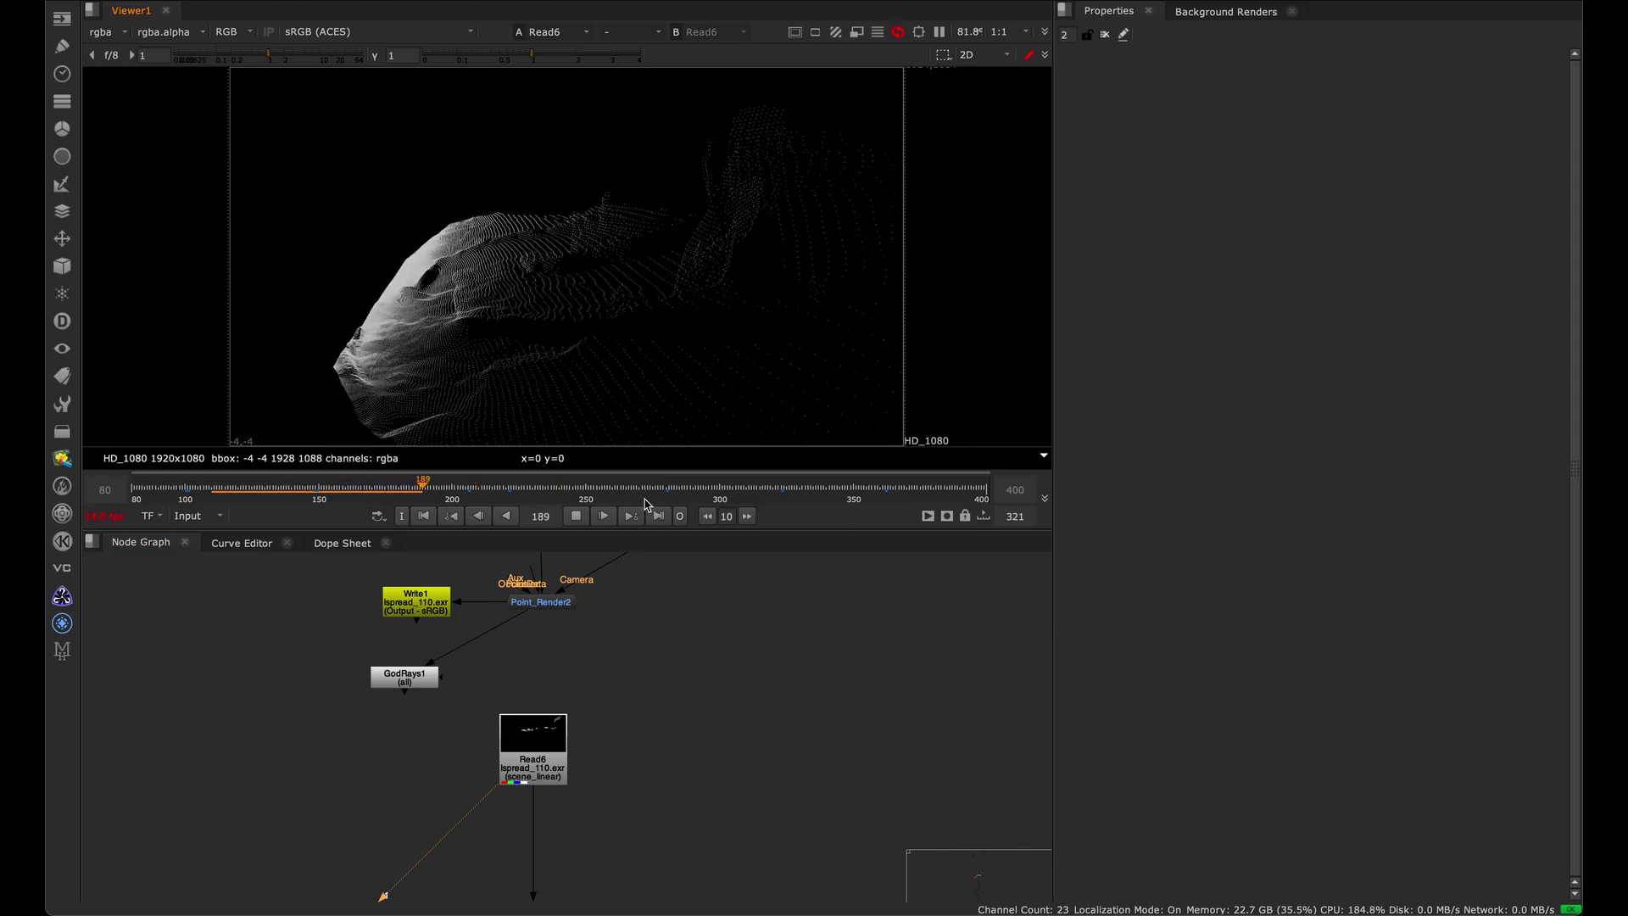
left_click(577, 516)
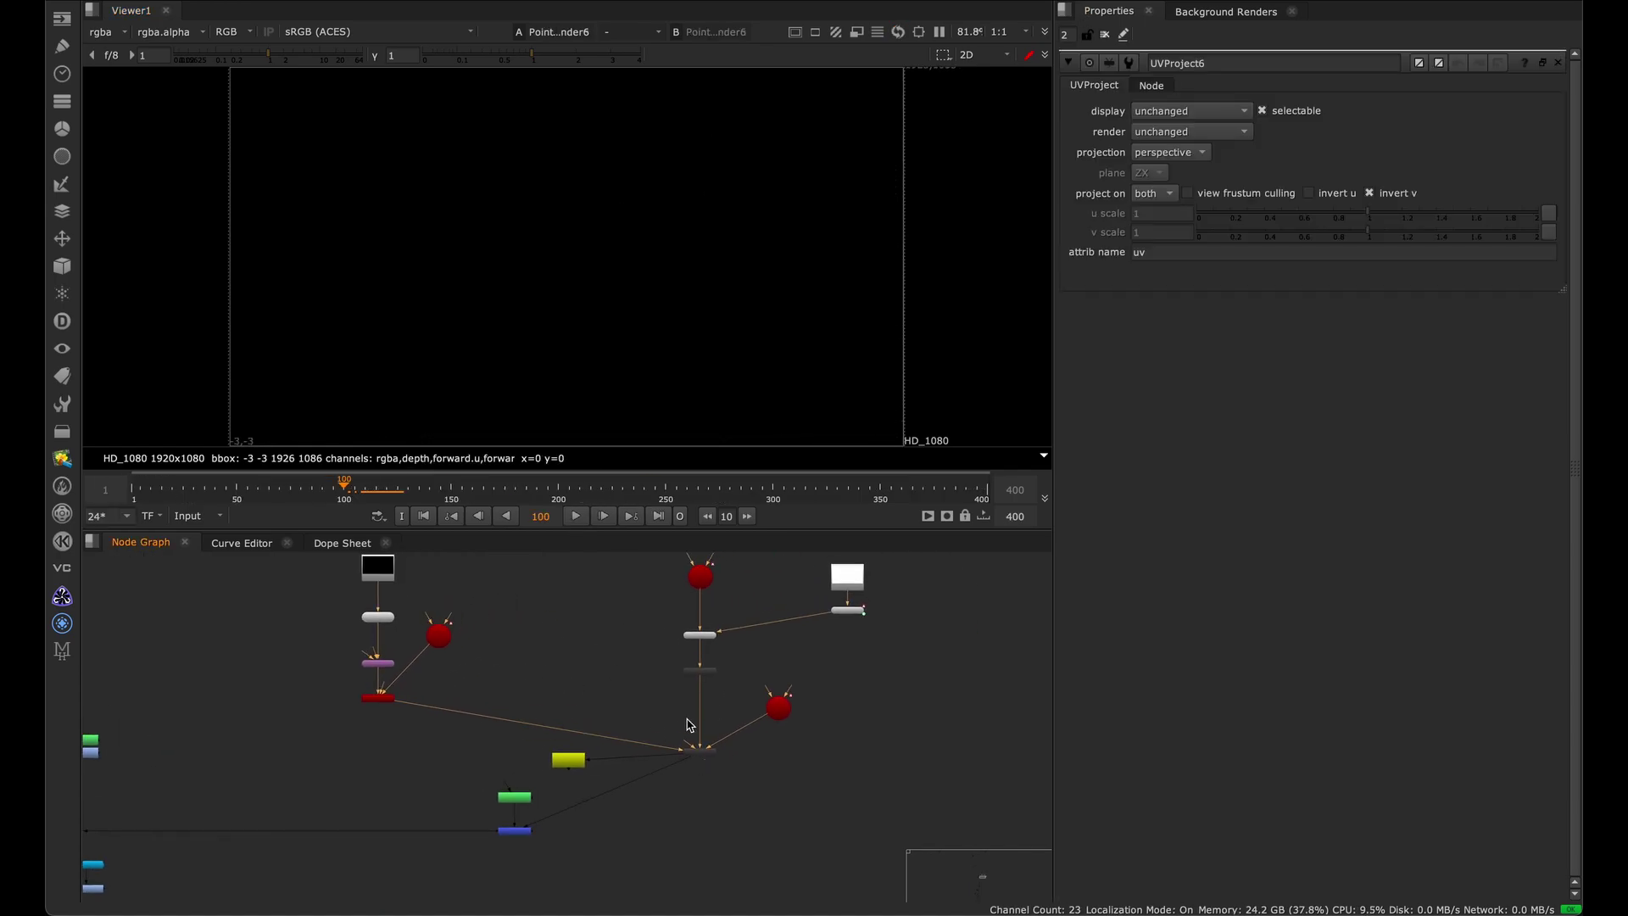
Play the Point_Render6 sphere animation and scrub to frame 114.
scroll(689, 726, "up", 3)
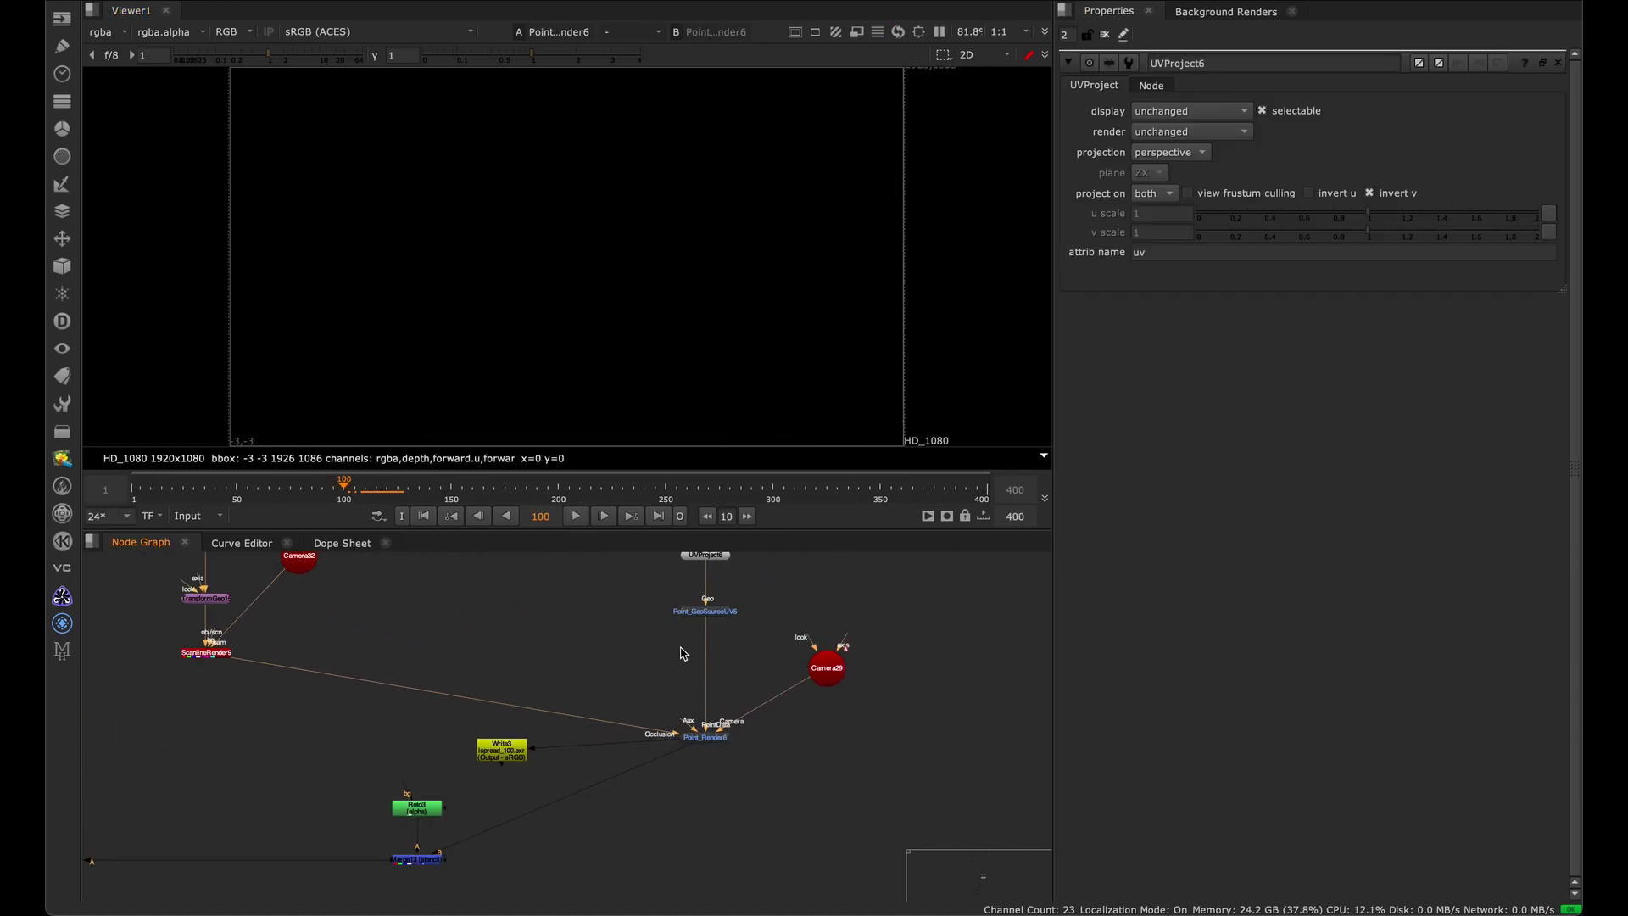
left_click(576, 515)
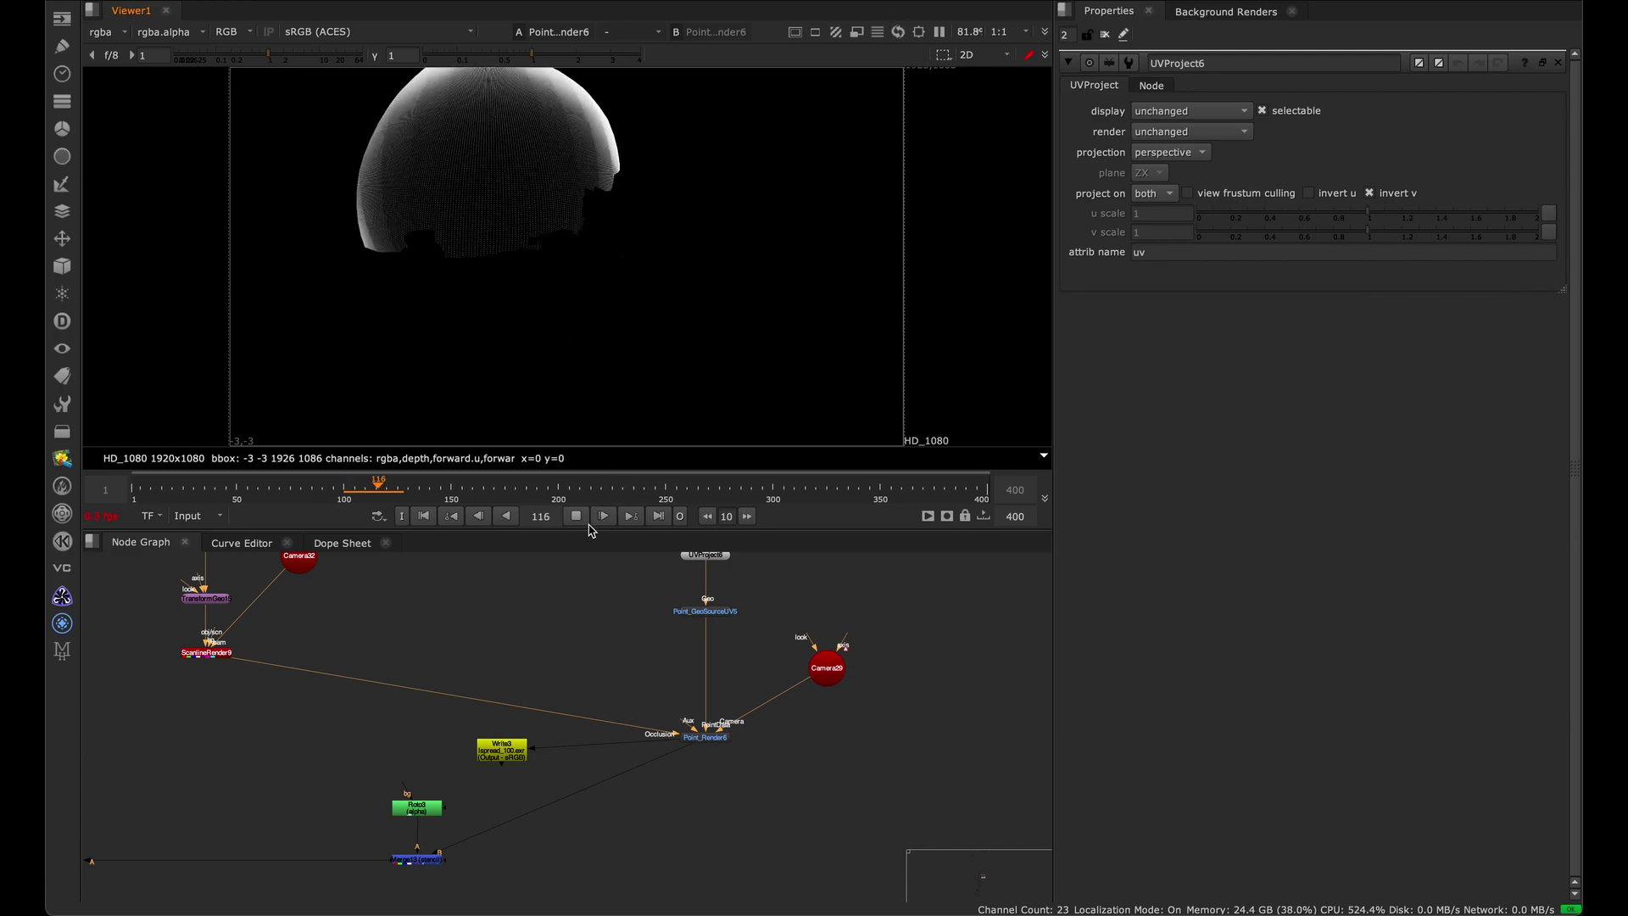
left_click(384, 492)
left_click_drag(383, 492, 374, 492)
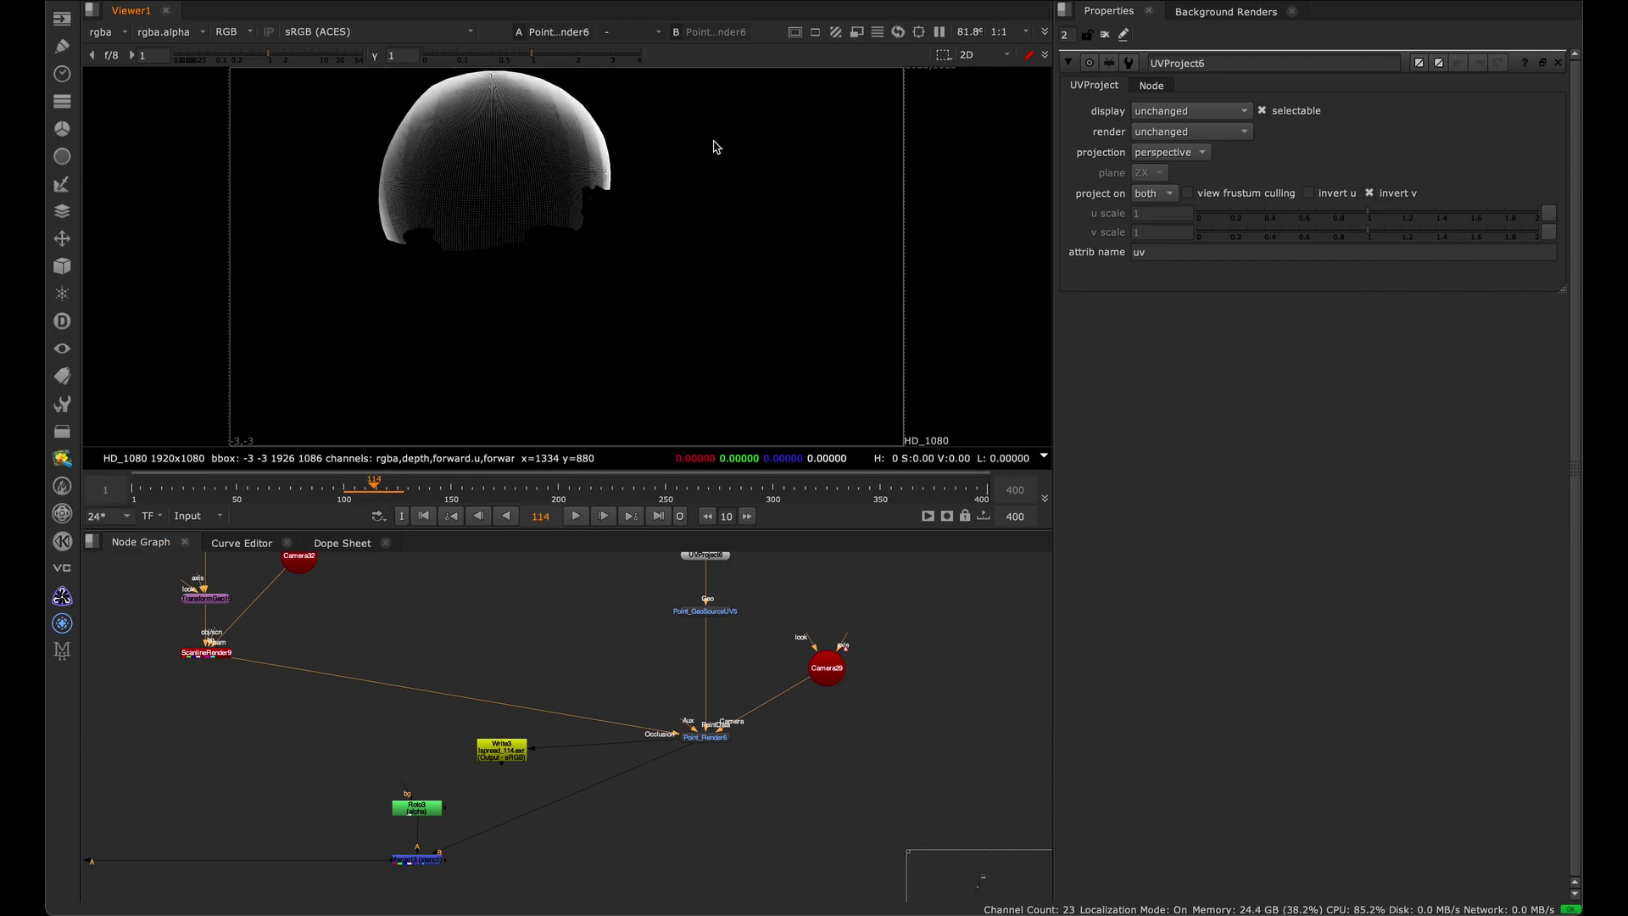
Examine the Constant21 and Sphere6 branch that supplies geometry to UVProject6.
middle_click_drag(648, 700, 558, 758)
scroll(679, 658, "up", 3)
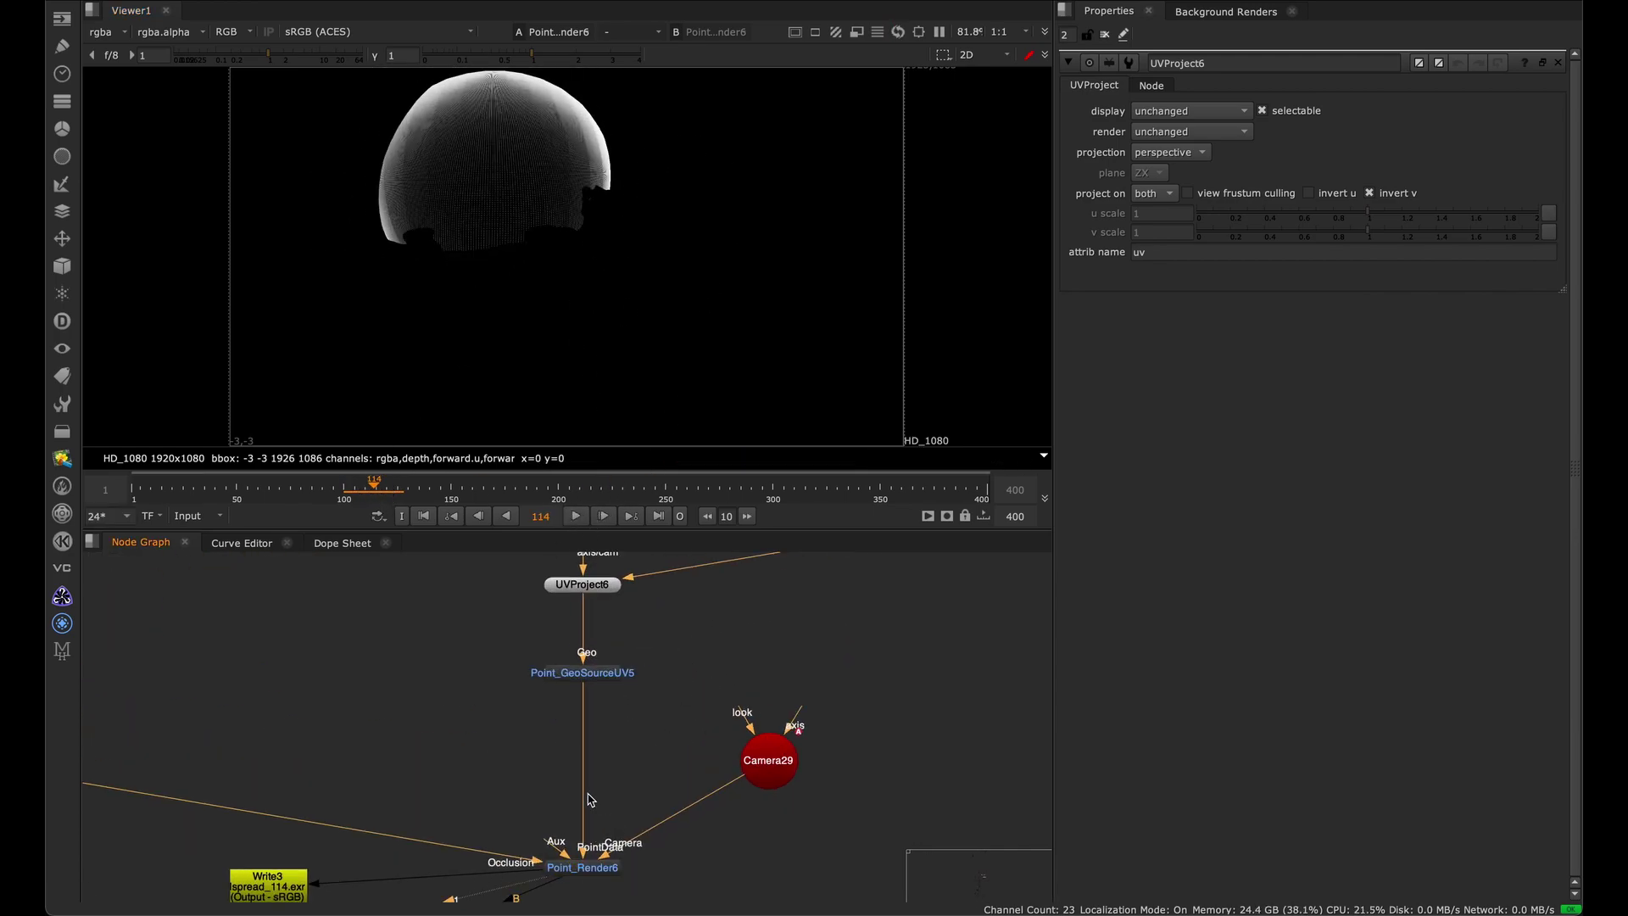
middle_click_drag(612, 687, 552, 741)
scroll(552, 741, "down", 5)
scroll(637, 678, "up", 4)
left_click(775, 650)
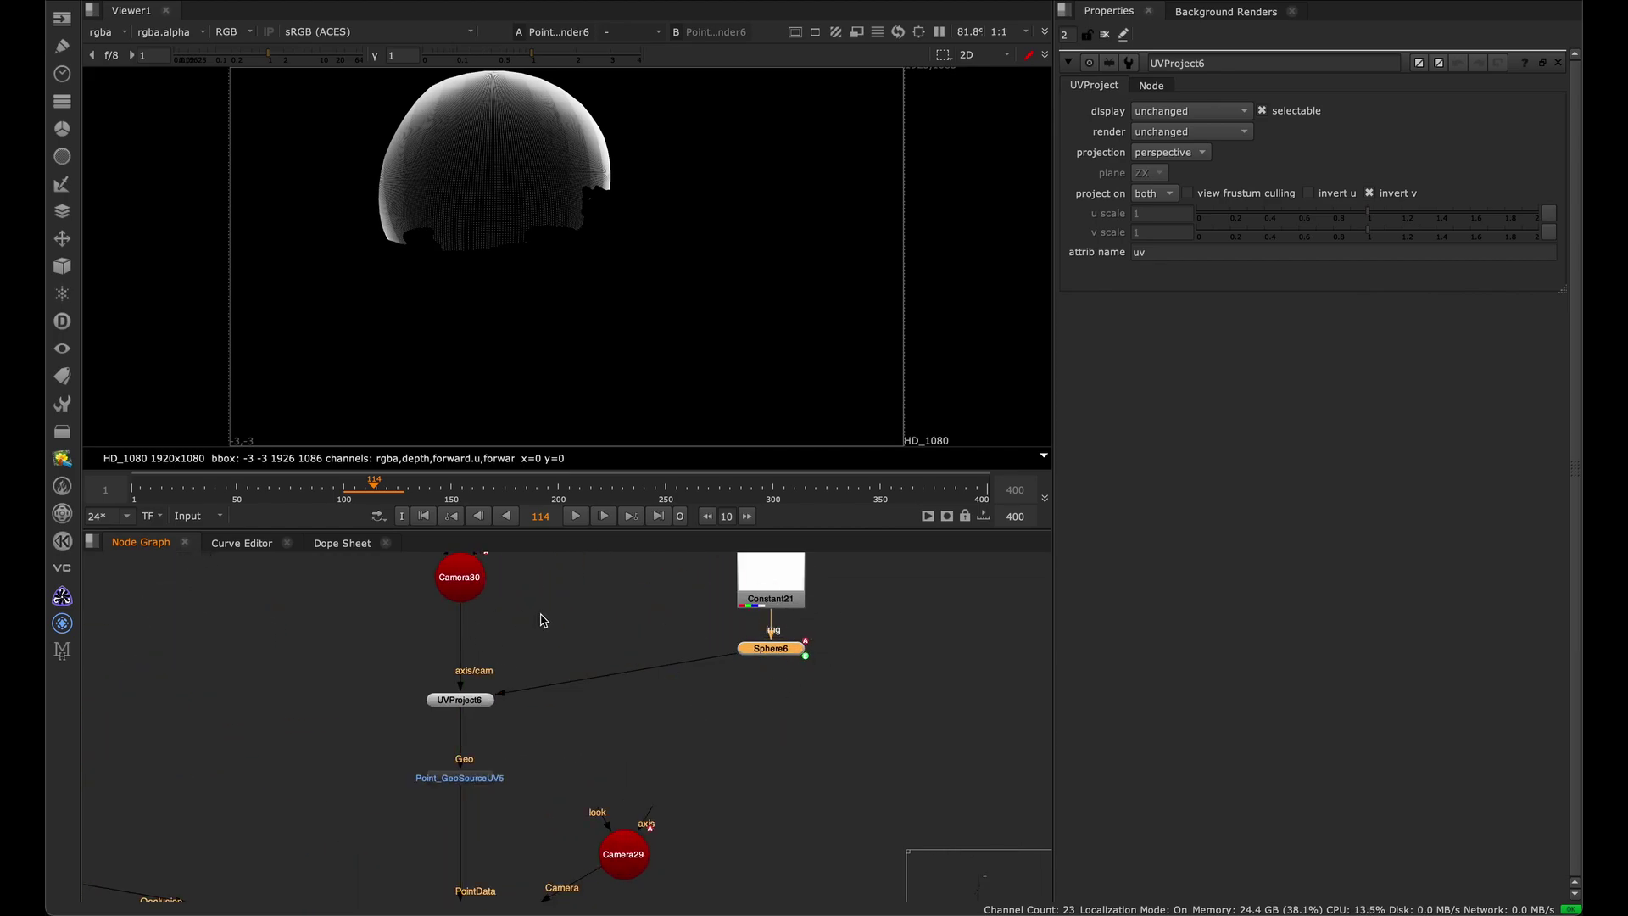
left_click(796, 602)
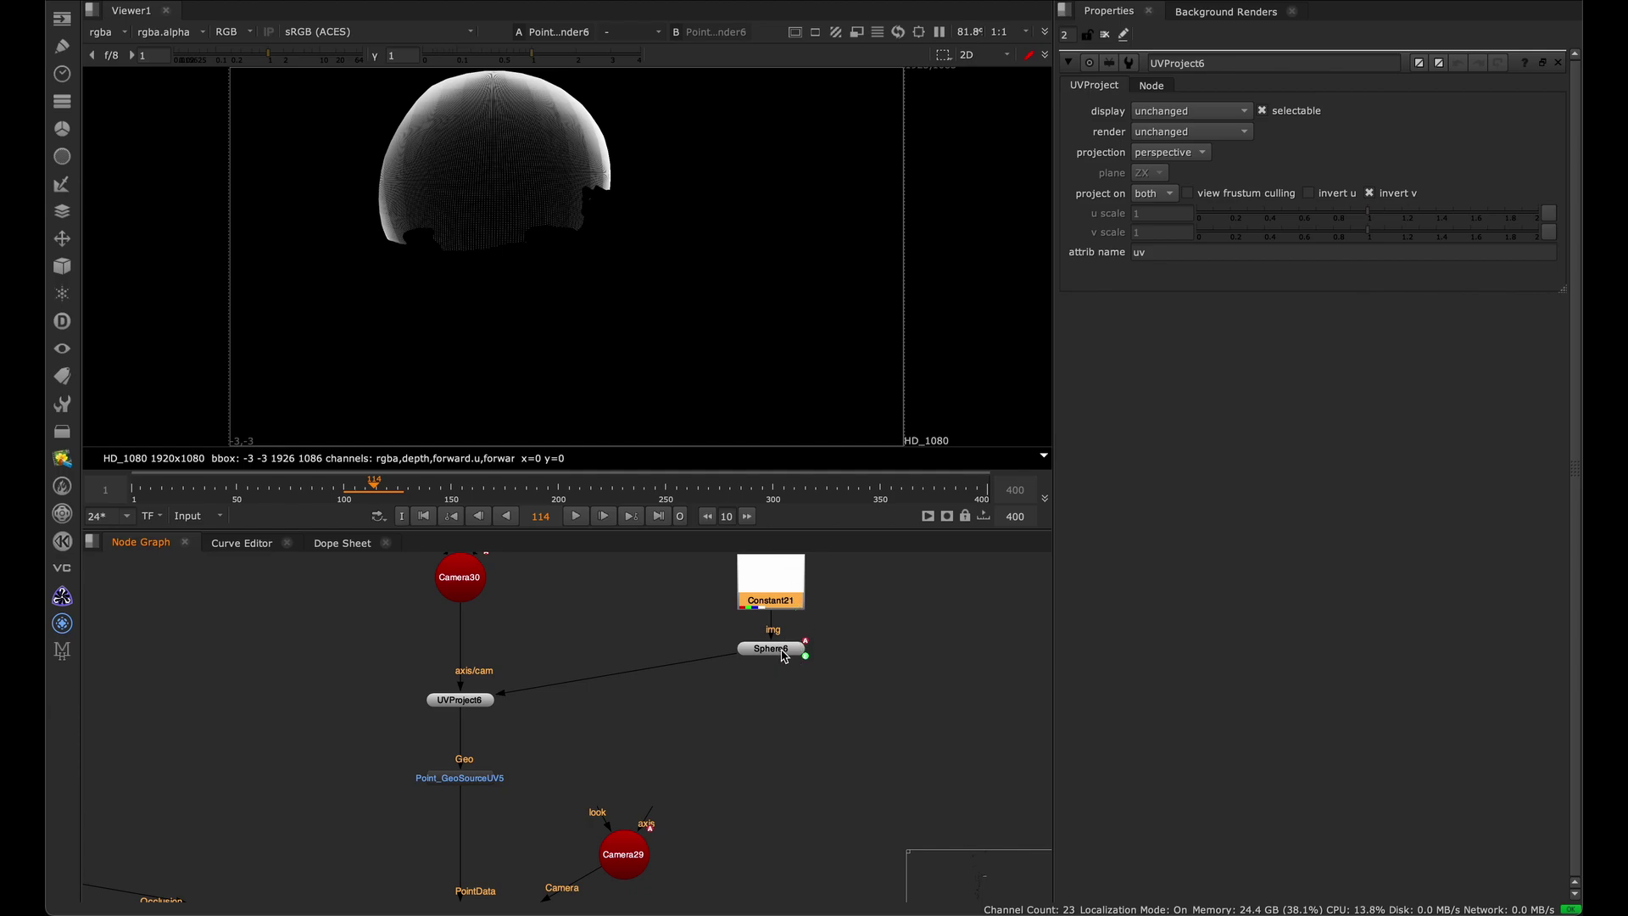
left_click(782, 652)
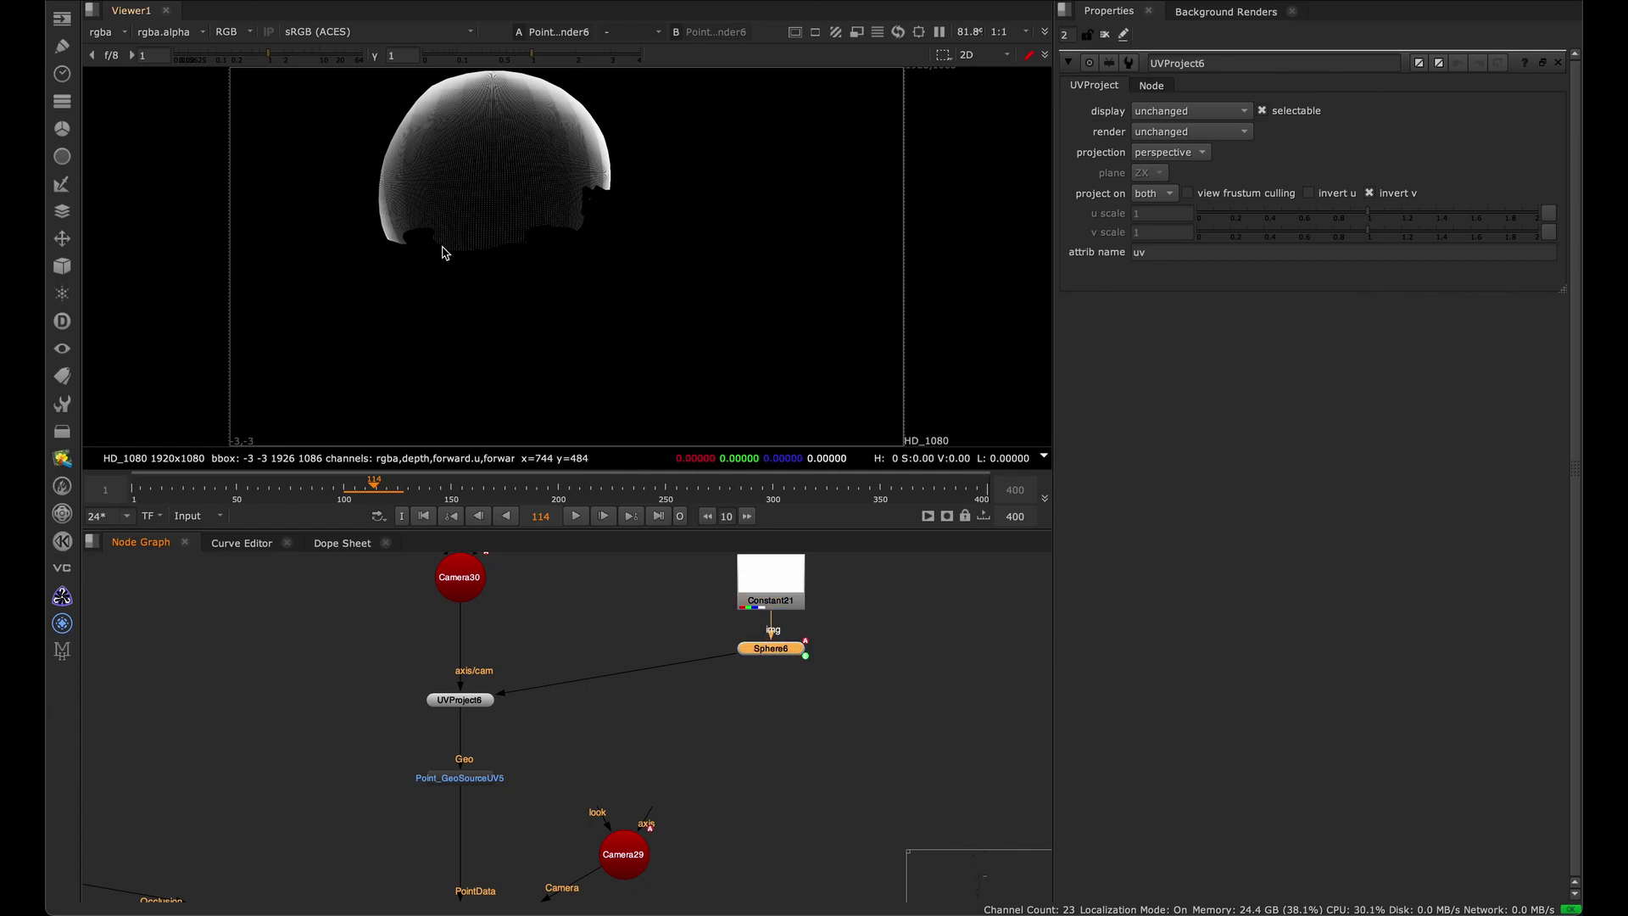
Trace the point setup from UVProject6 and Camera30 through Point_GeoSourceUV5 to Point_Render6.
left_click(491, 700)
left_click(479, 598)
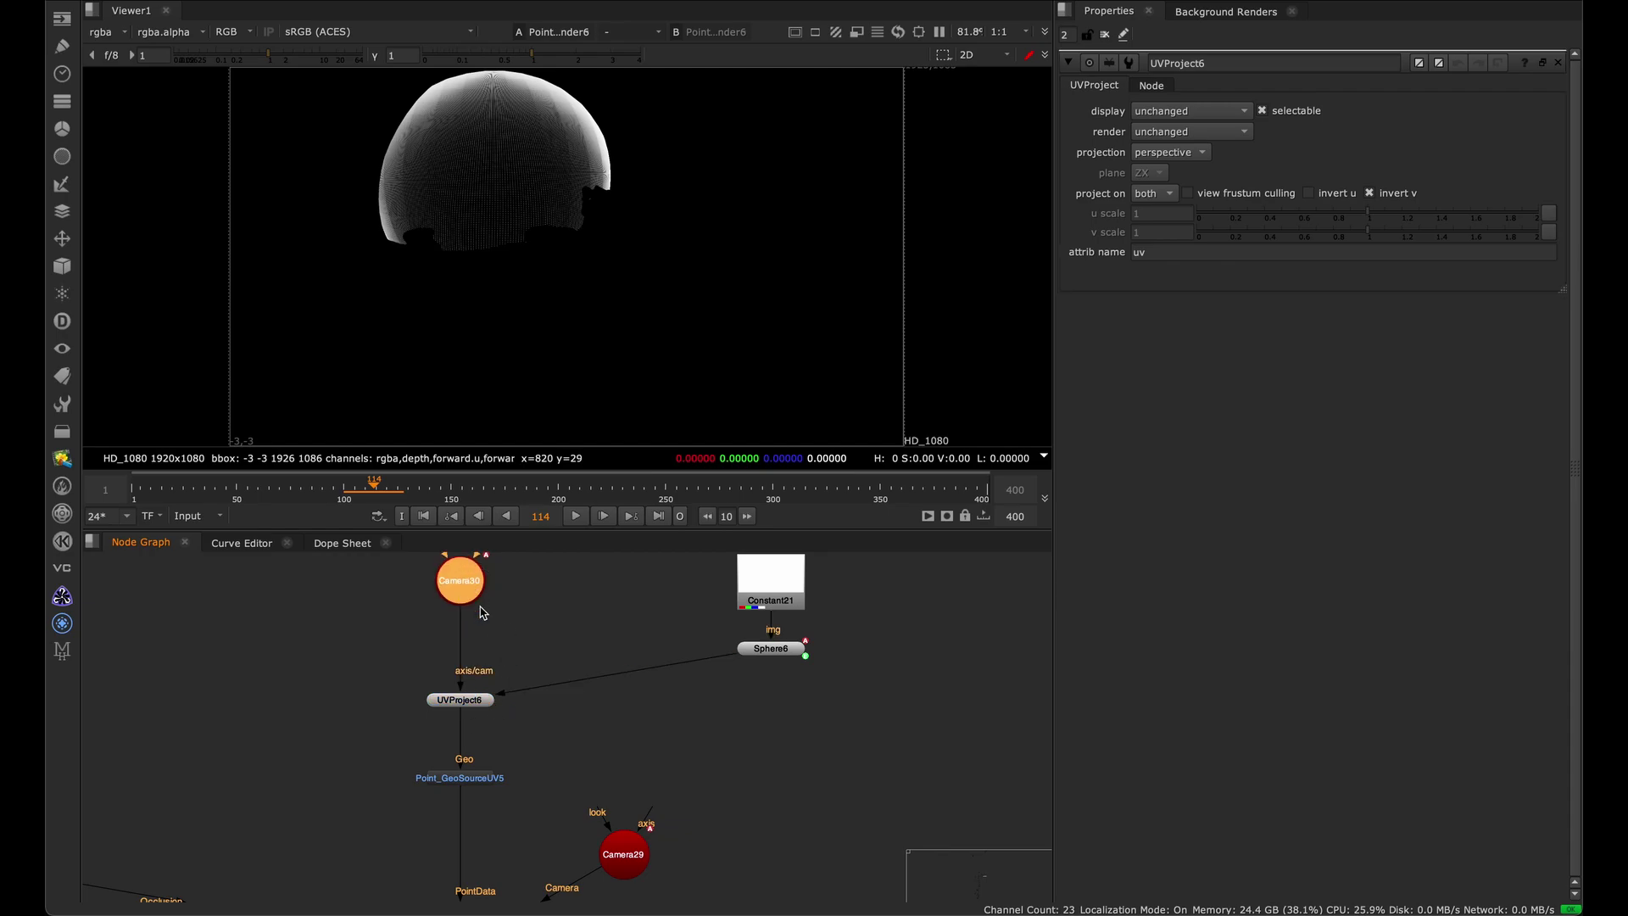
left_click(794, 653)
left_click(485, 779)
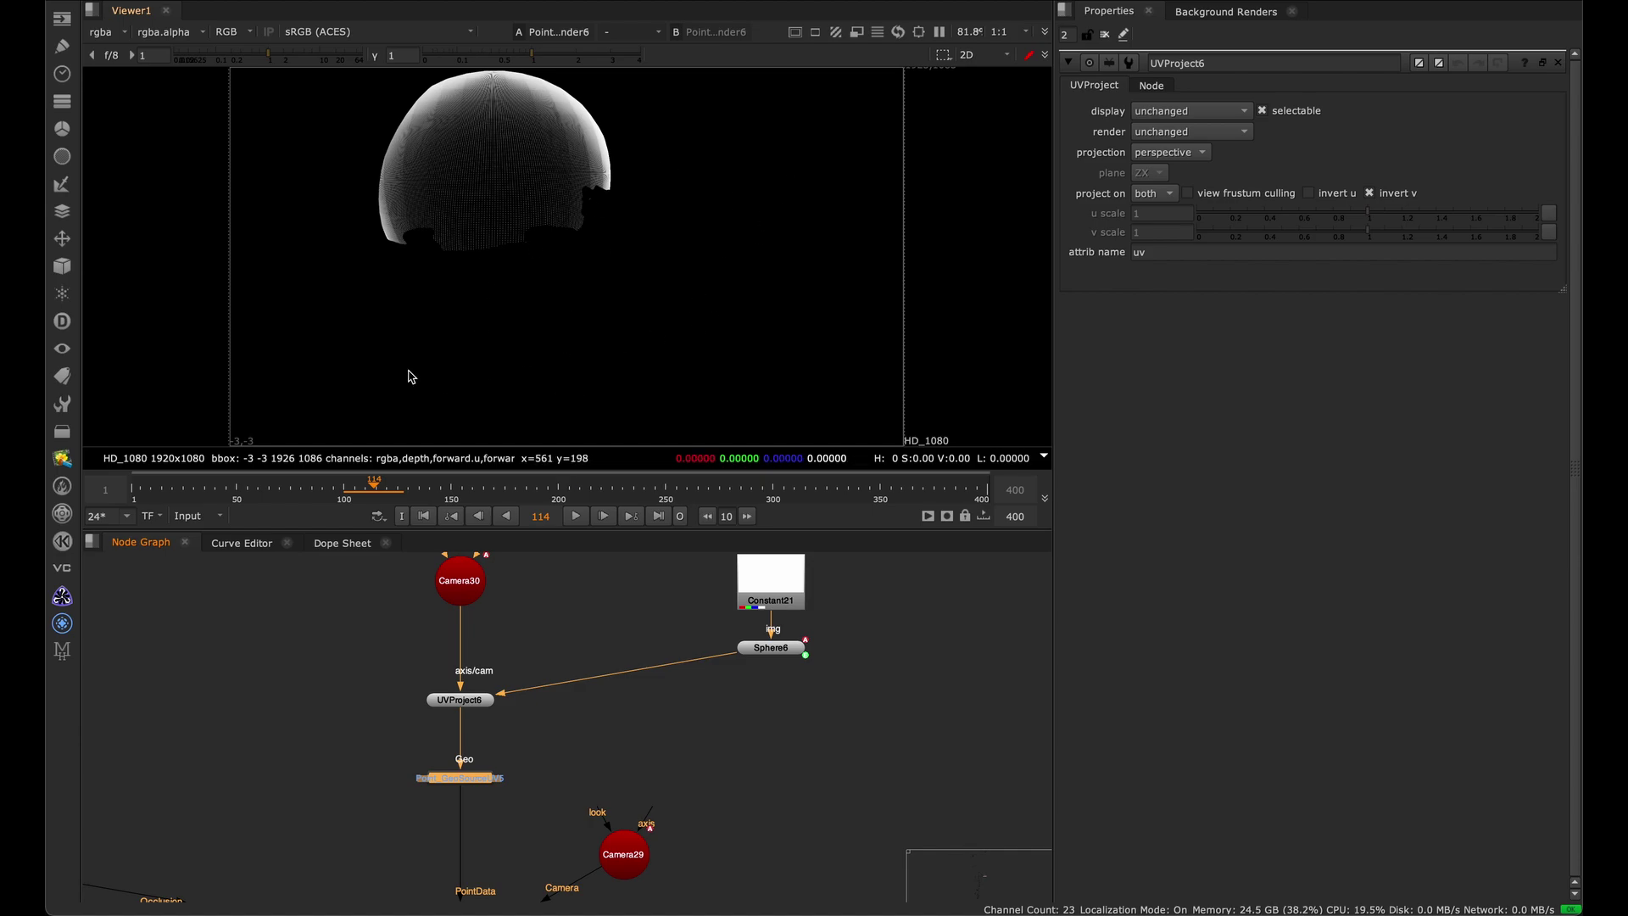
middle_click_drag(510, 770, 631, 584)
left_click(593, 768)
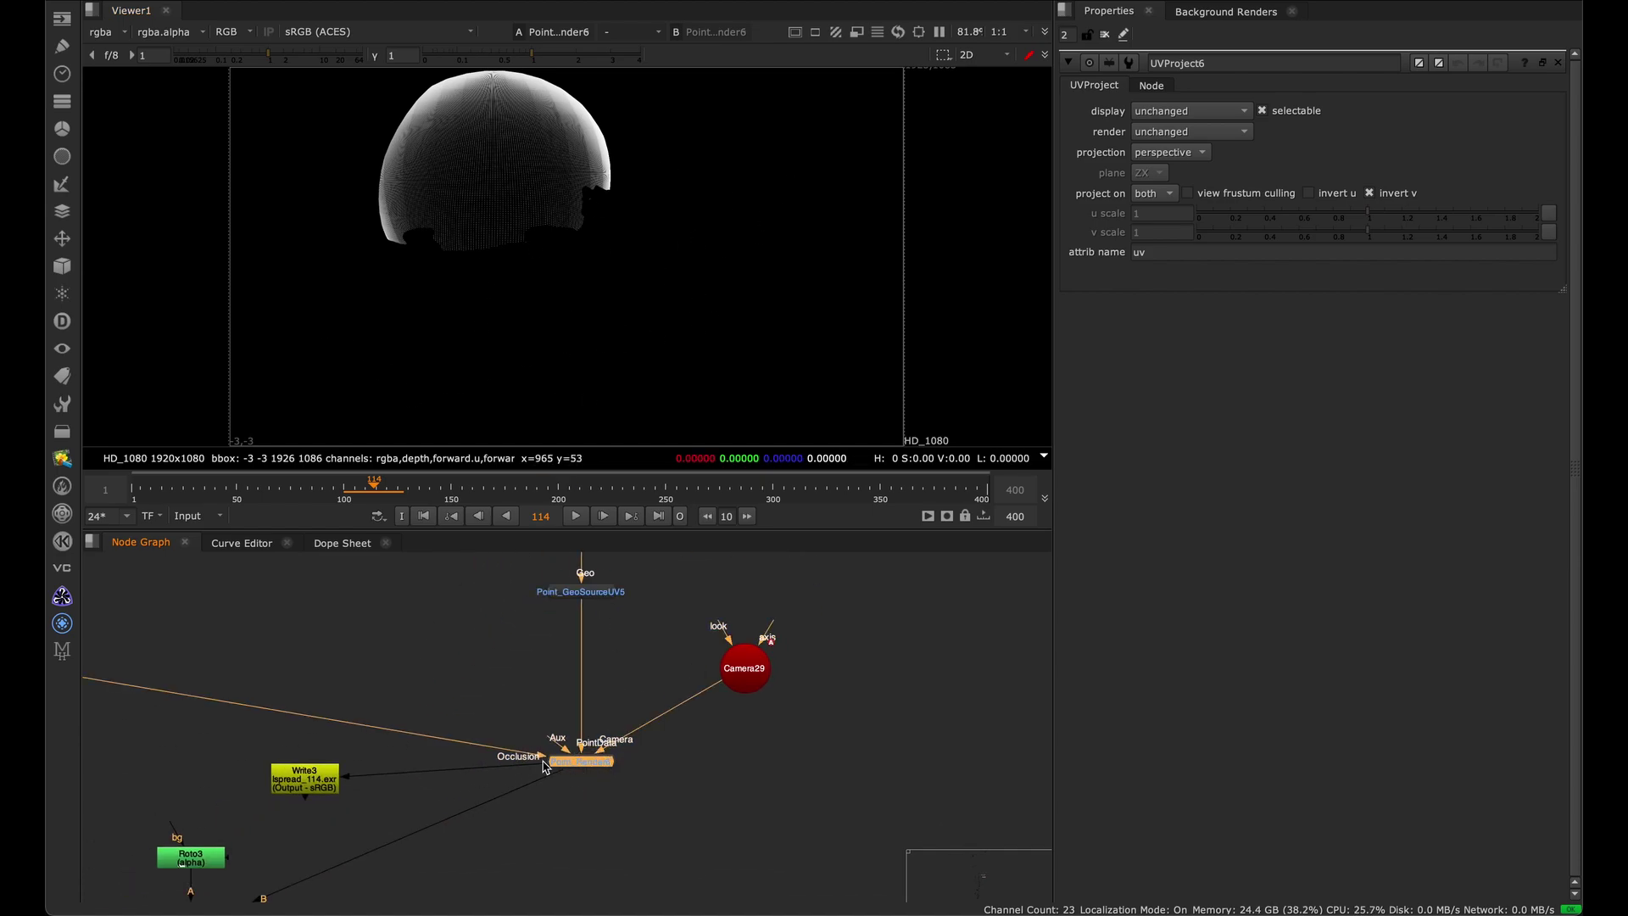
Follow Point_Render6's Occlusion input back to the ScanlineRender node of the lidar scan branch.
scroll(557, 793, "up", 4)
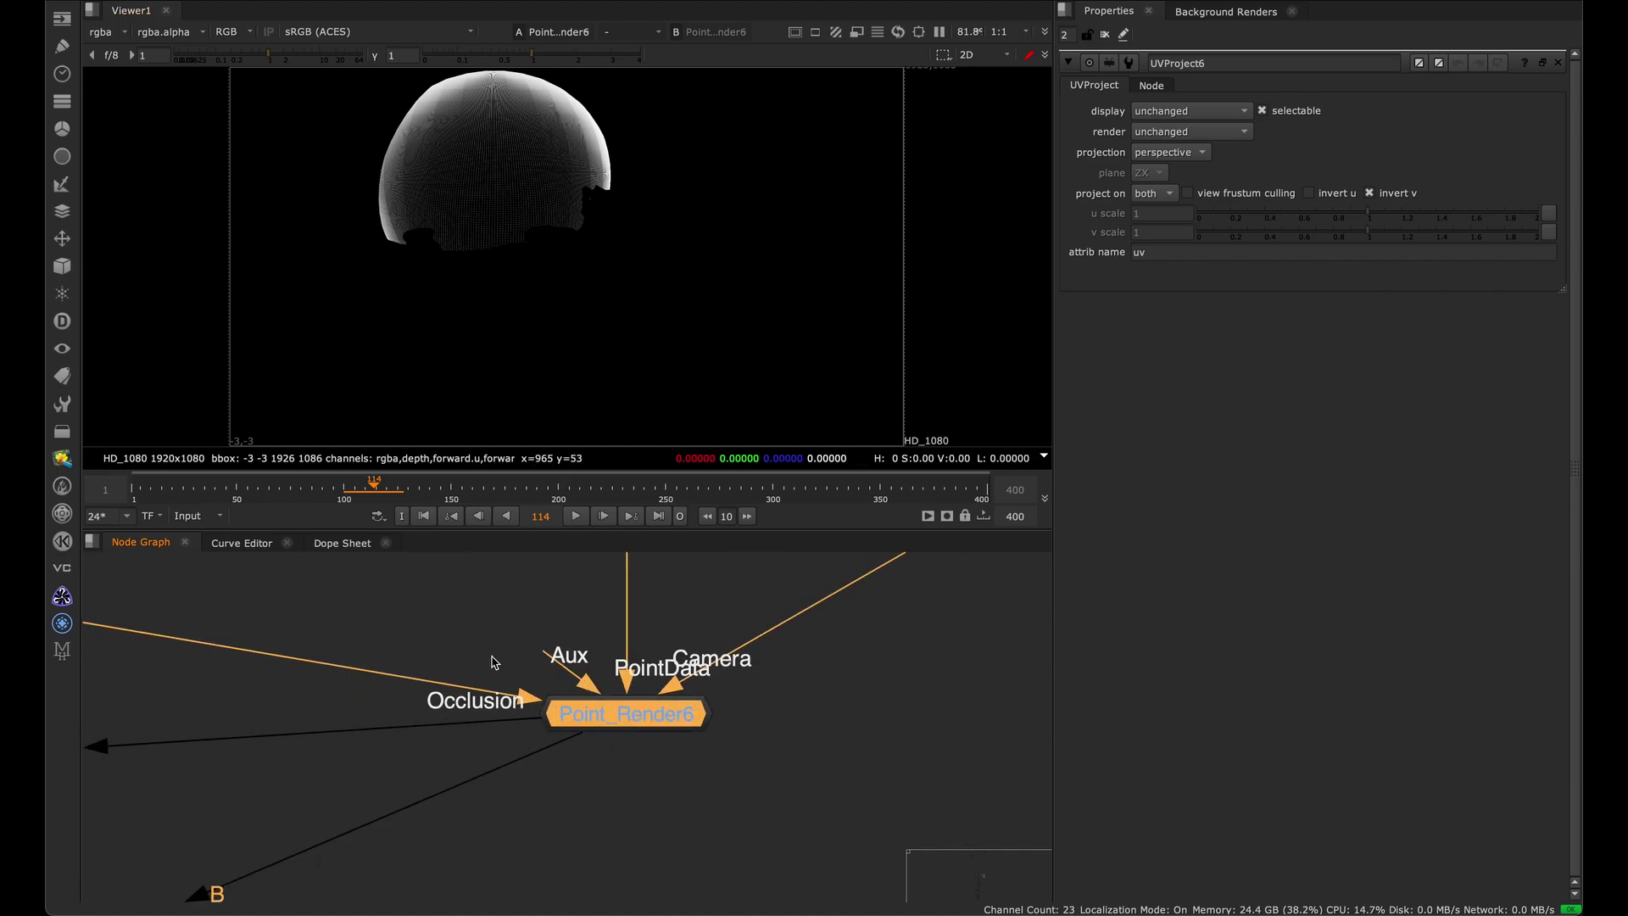
scroll(555, 718, "down", 4)
middle_click_drag(361, 596, 673, 722)
middle_click_drag(474, 700, 631, 735)
left_click(406, 731)
scroll(406, 766, "down", 3)
scroll(508, 772, "right", 5)
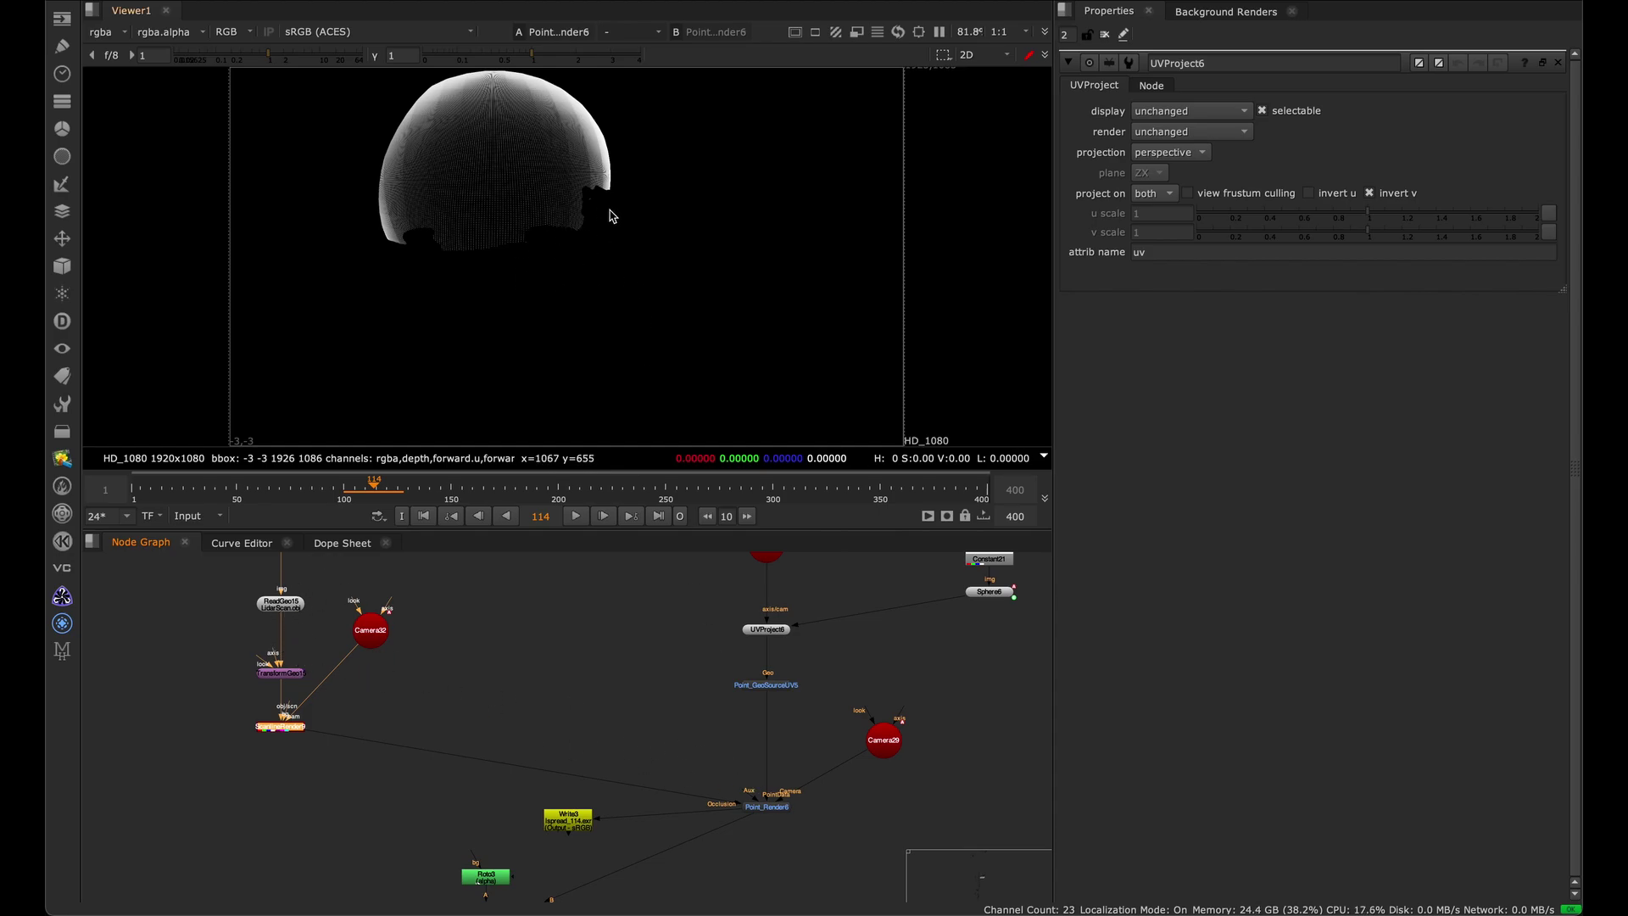
View the alpha of the lidar ScanlineRender used for occlusion and return the viewer to Point_Render6's render.
left_click_drag(351, 710, 212, 778)
key("1")
key("a")
left_click_drag(880, 774, 708, 865)
key("1")
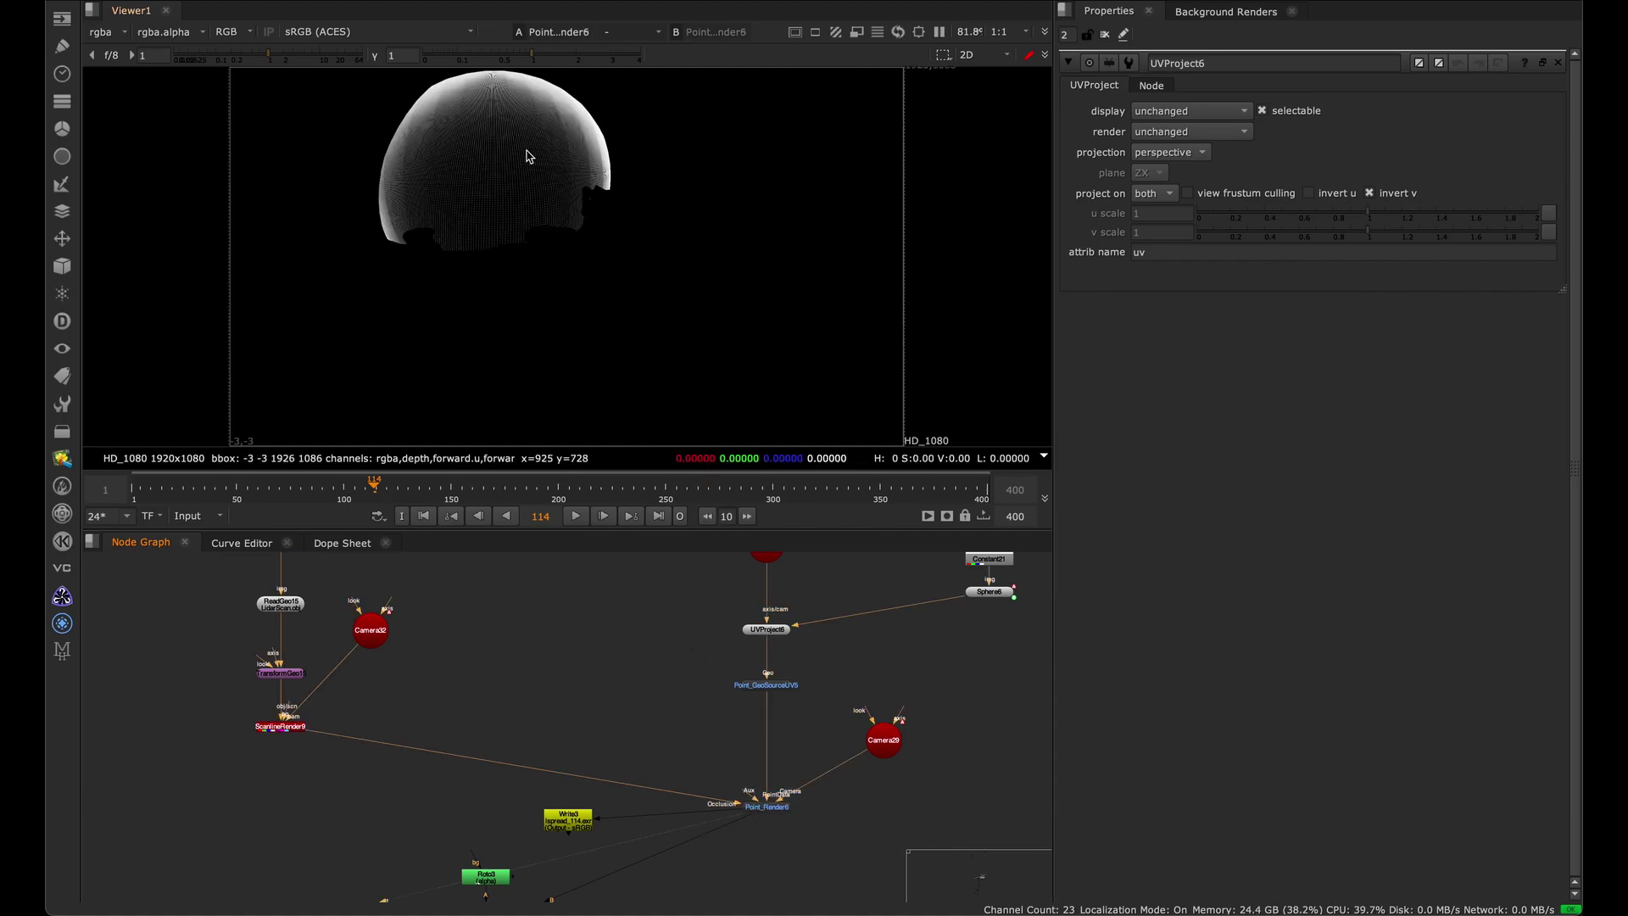
Play back Point_Render6's occluded sphere points and return to around frame 111.
left_click(579, 519)
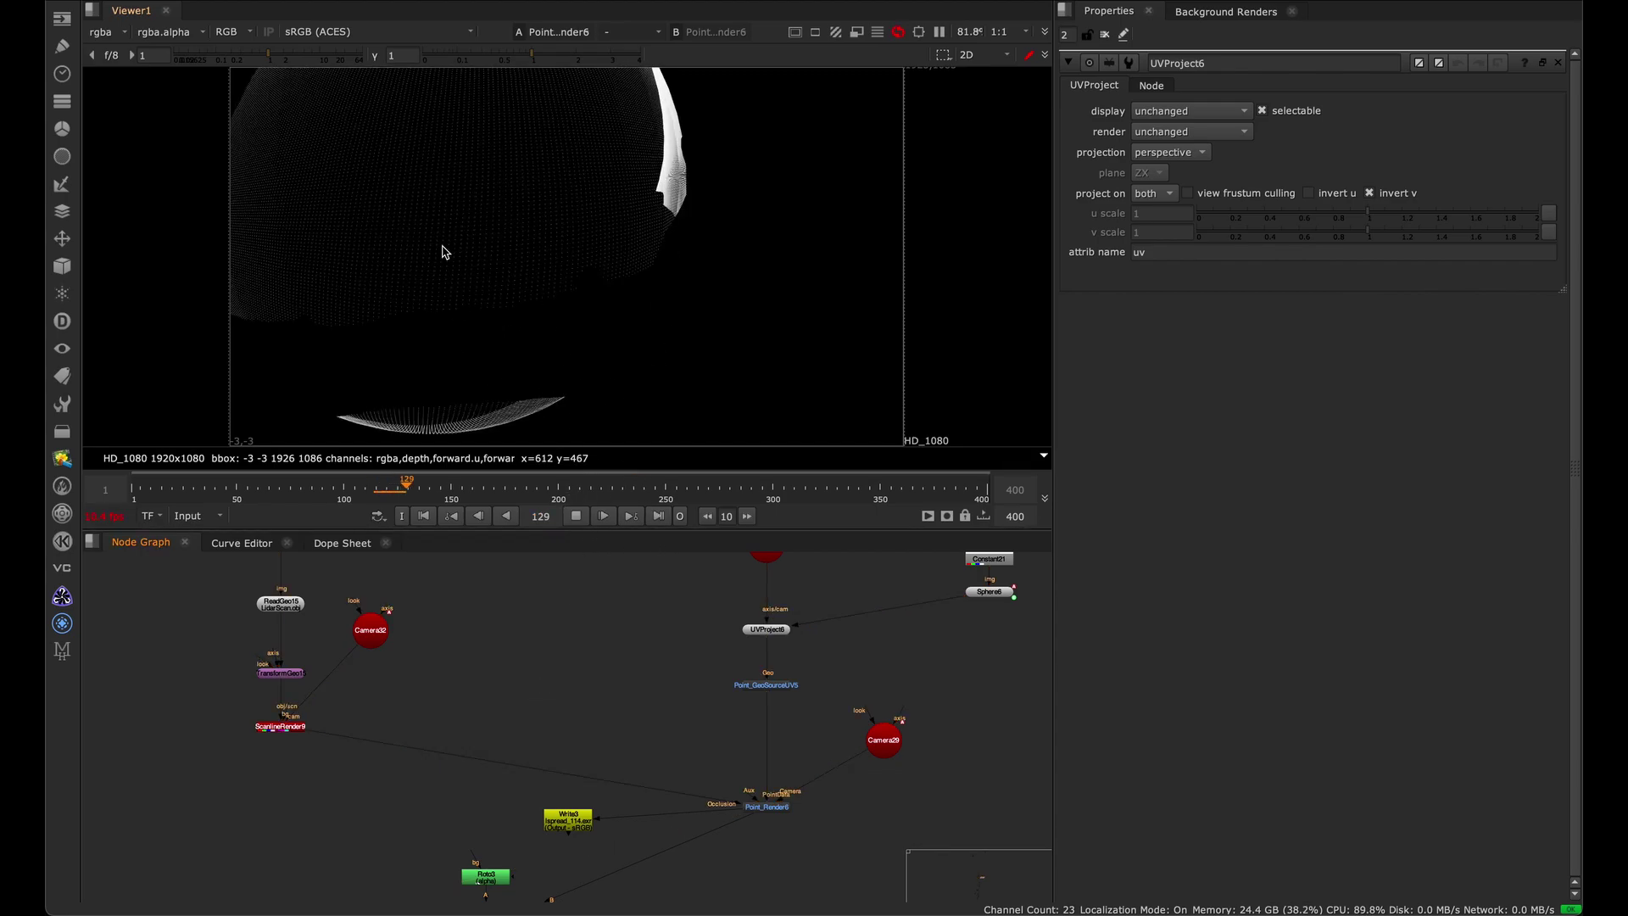
left_click(393, 490)
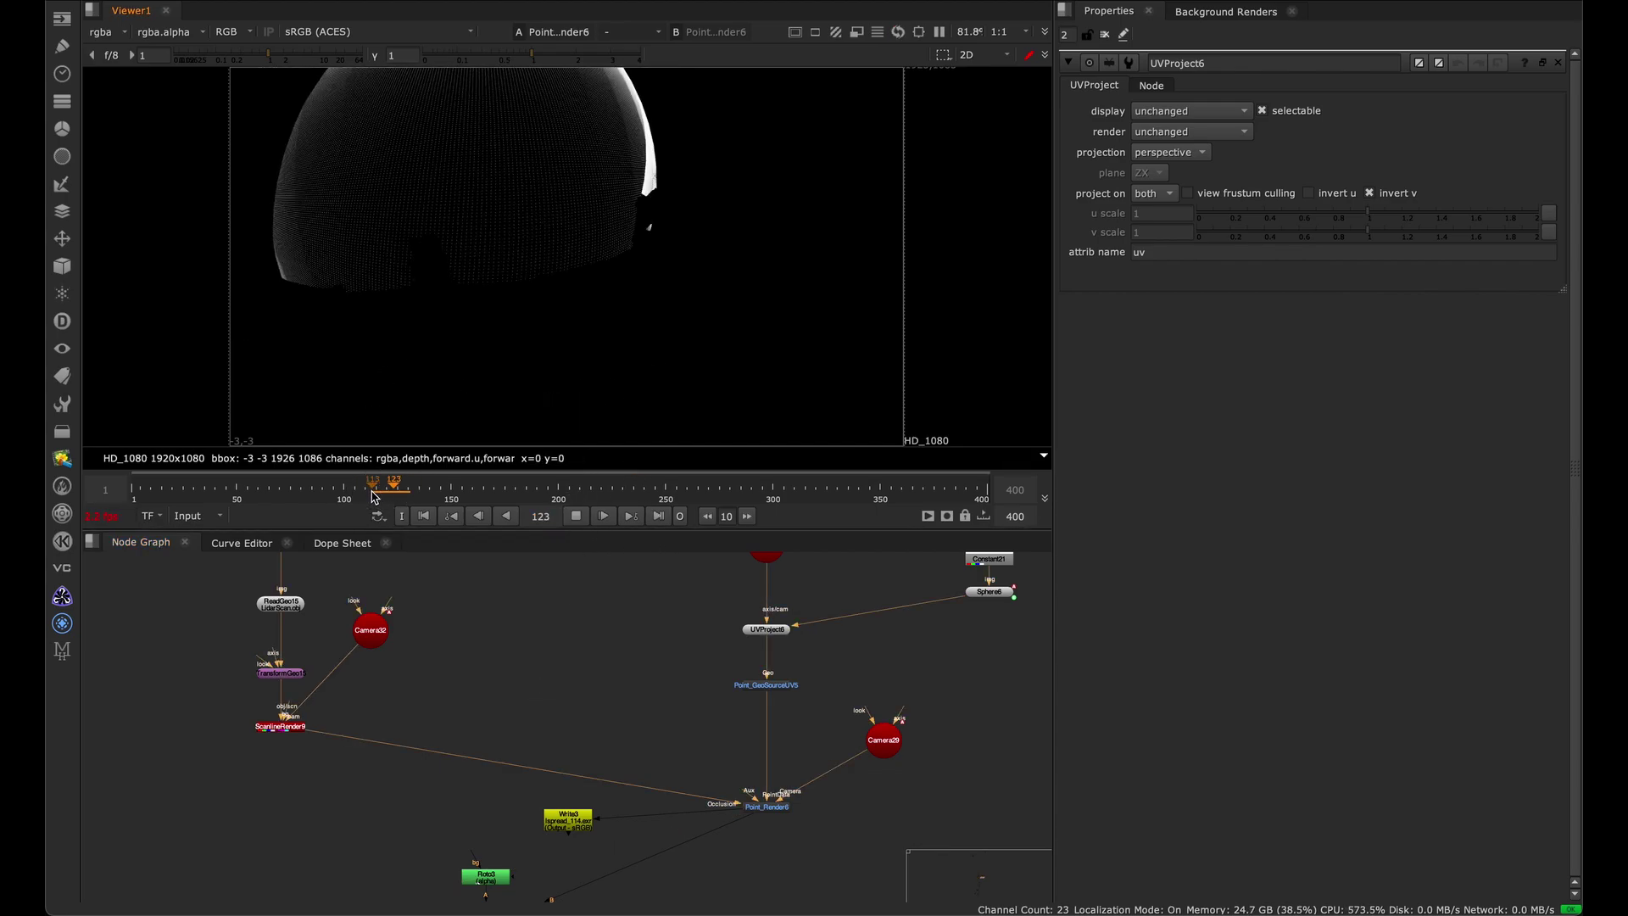
left_click(575, 517)
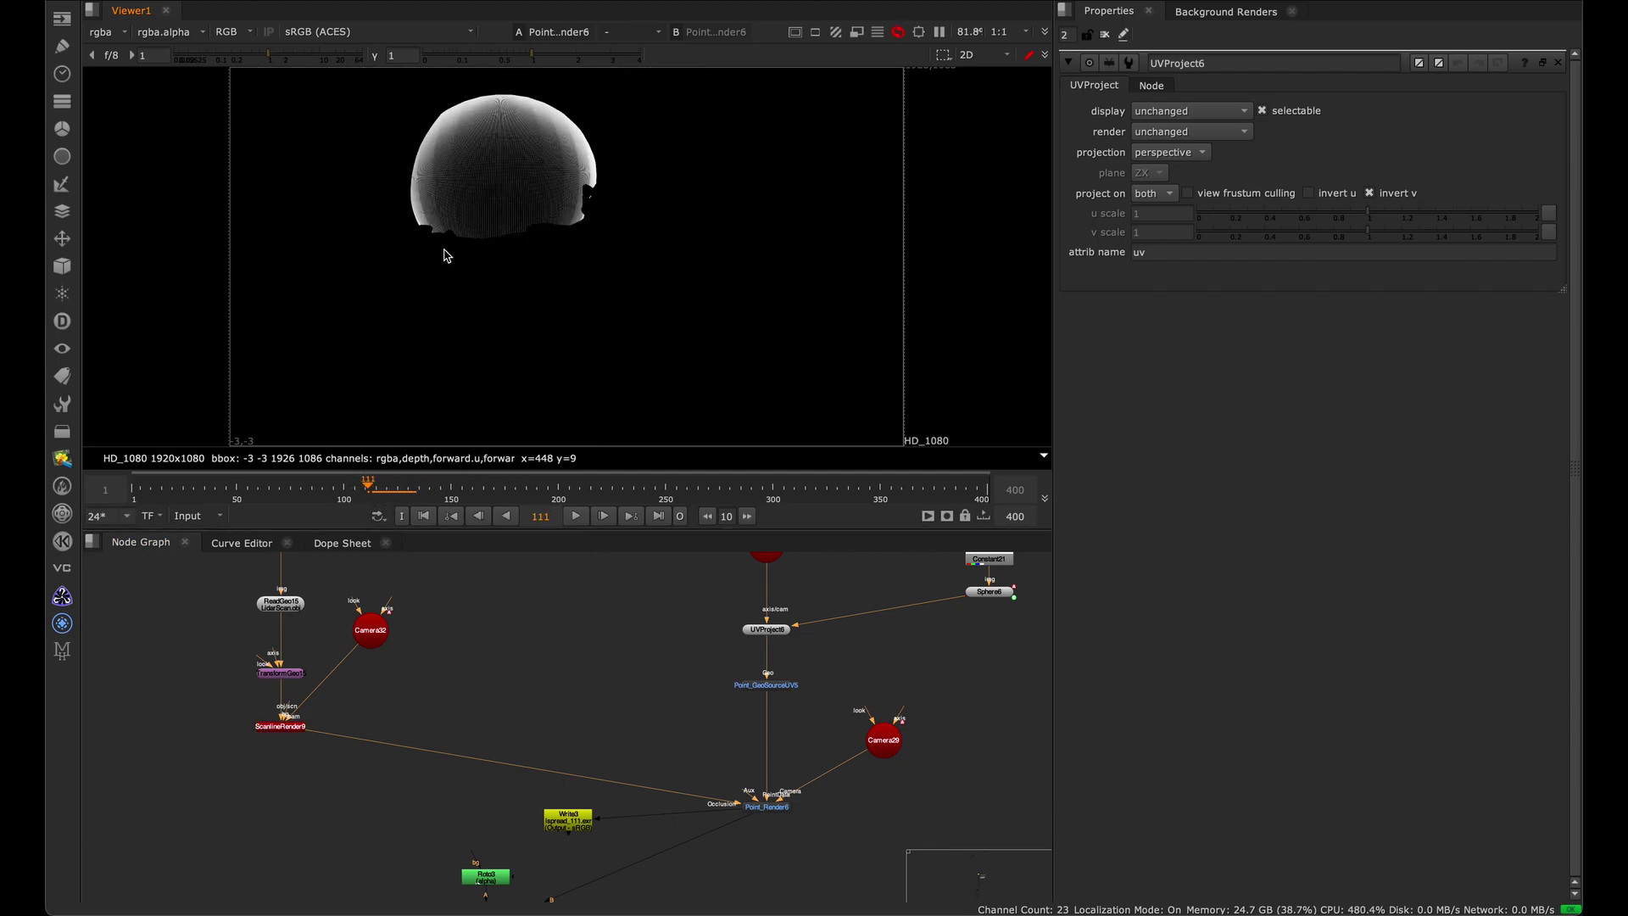
View Merge14's combined lidar and sphere point render, play it back and stop at frame 113.
scroll(539, 629, "down", 10)
scroll(501, 654, "up", 10)
left_click(380, 674)
key("1")
scroll(519, 225, "up", 5)
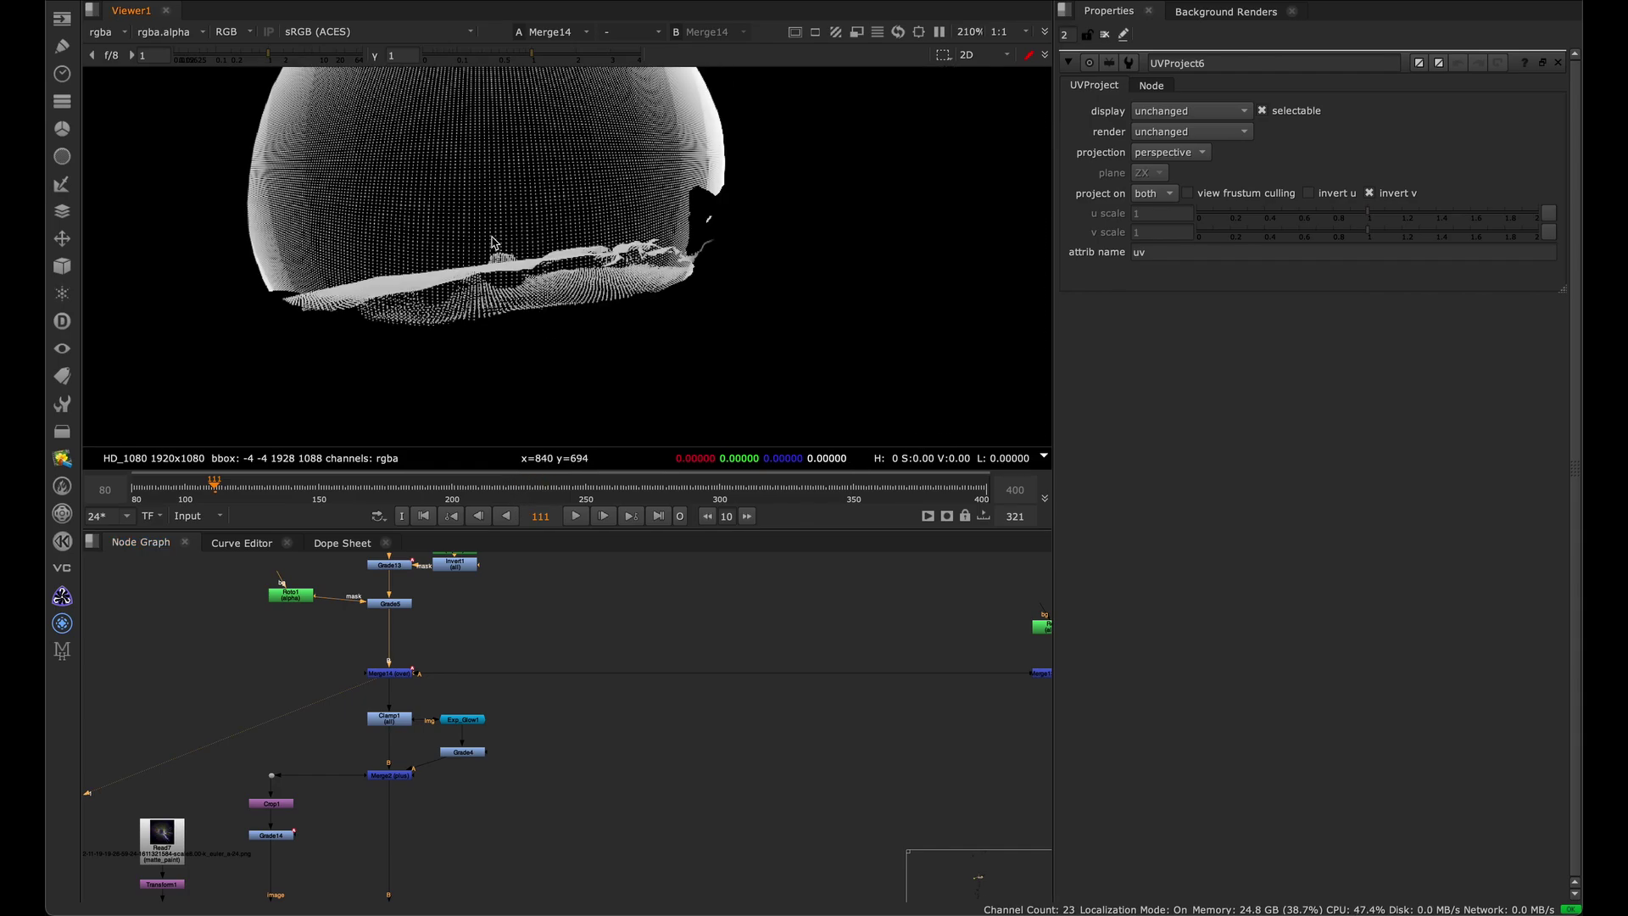
scroll(562, 253, "down", 10)
key("f")
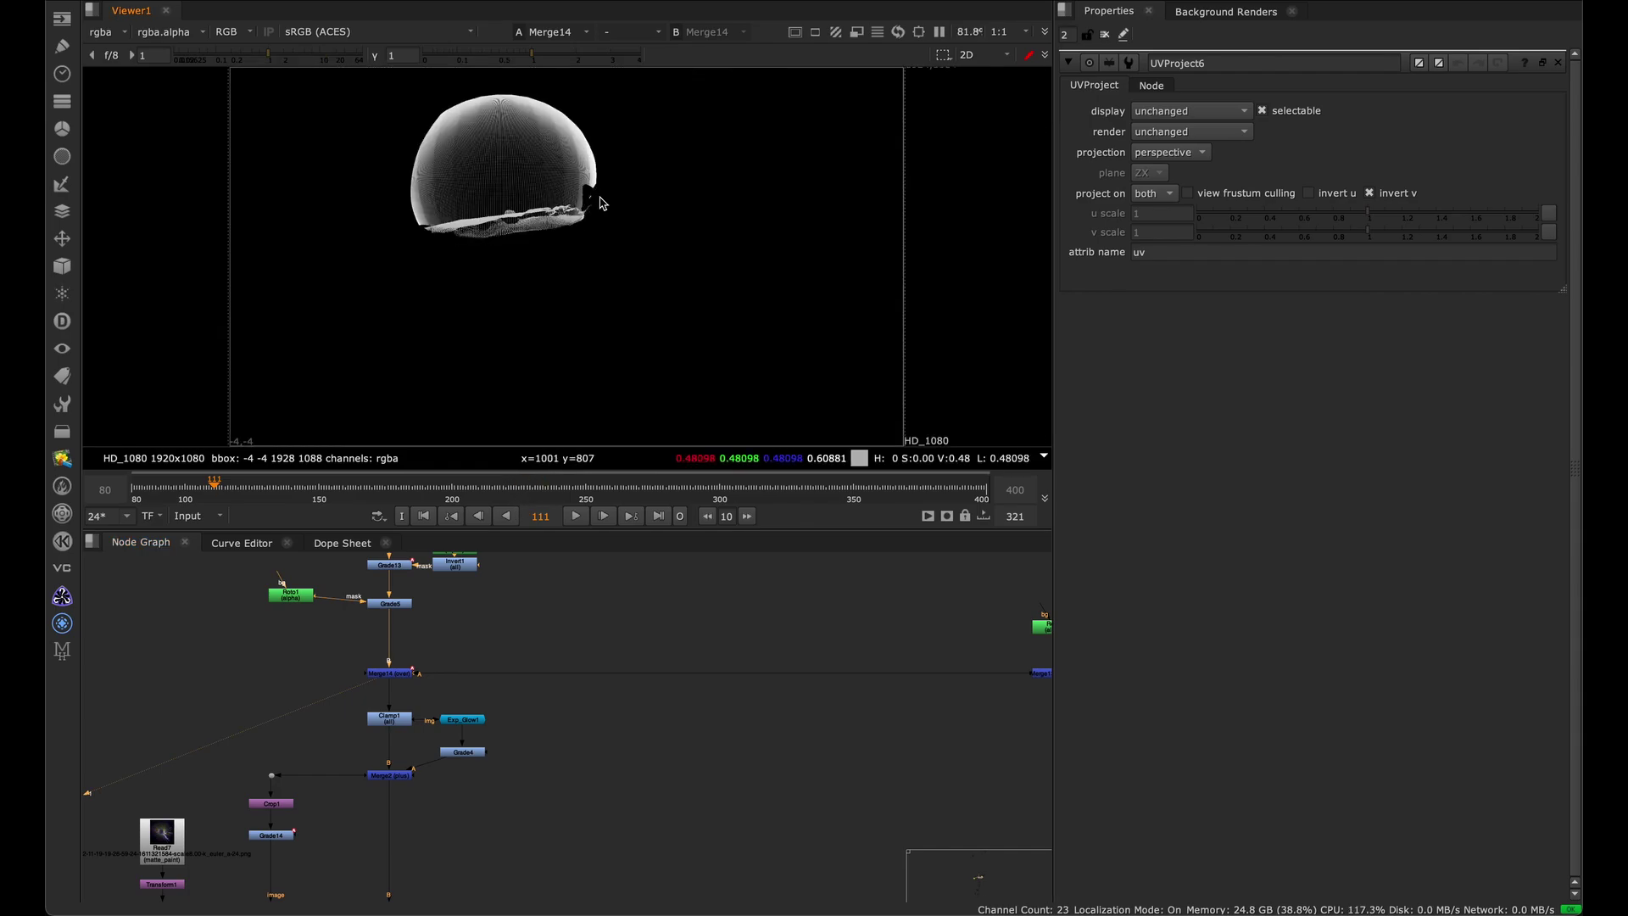
left_click(577, 516)
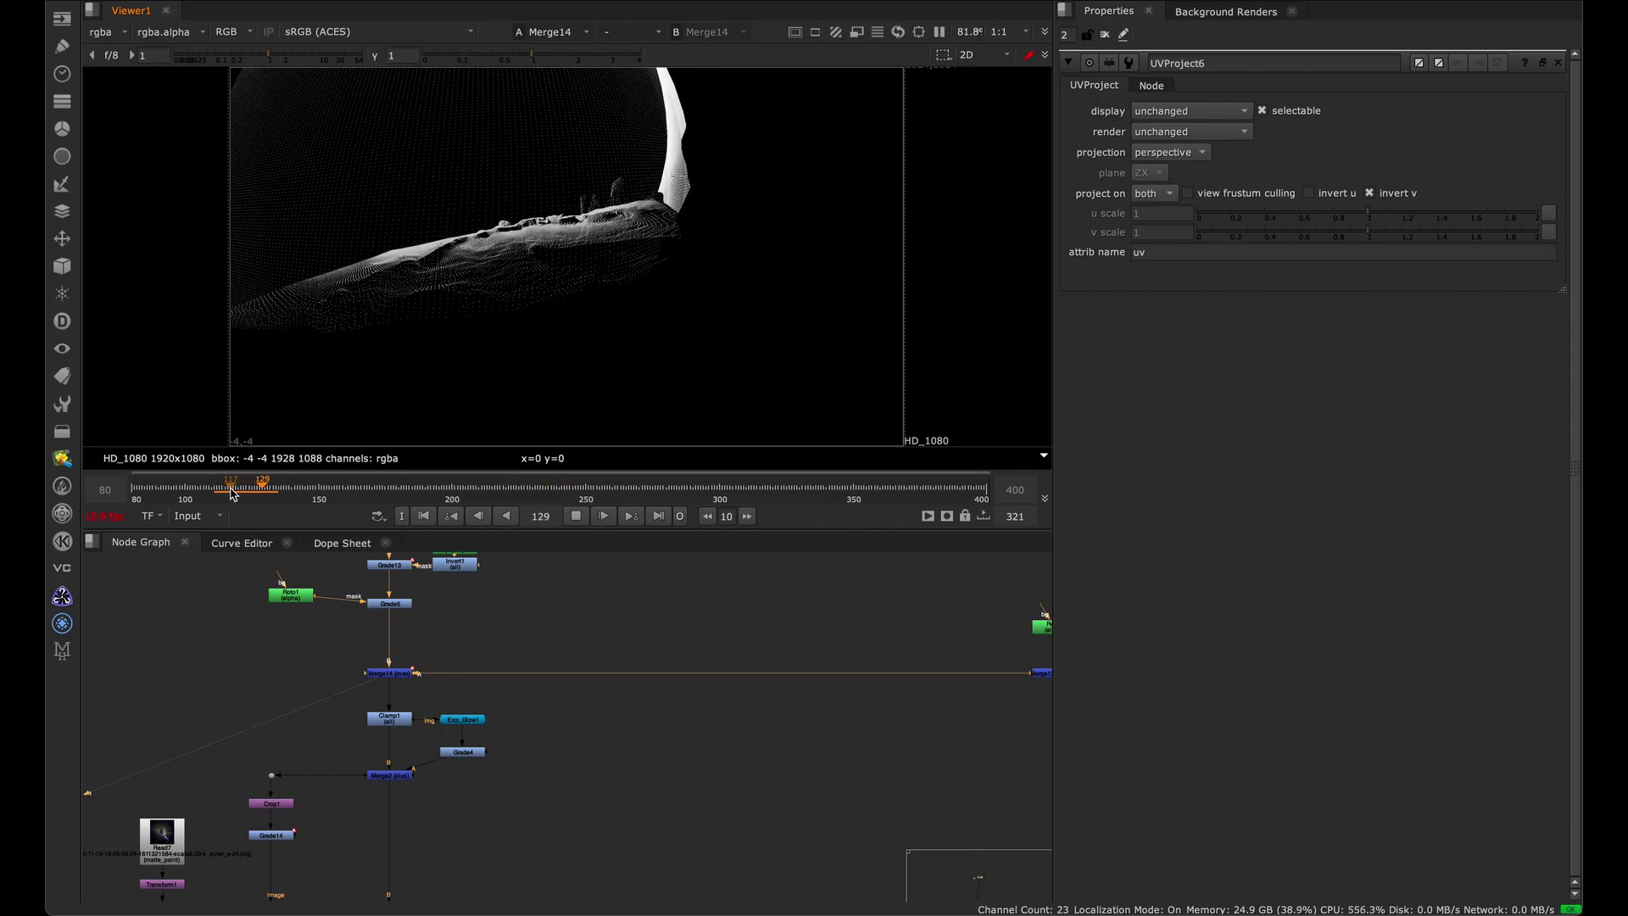
left_click(580, 516)
left_click_drag(229, 486, 220, 485)
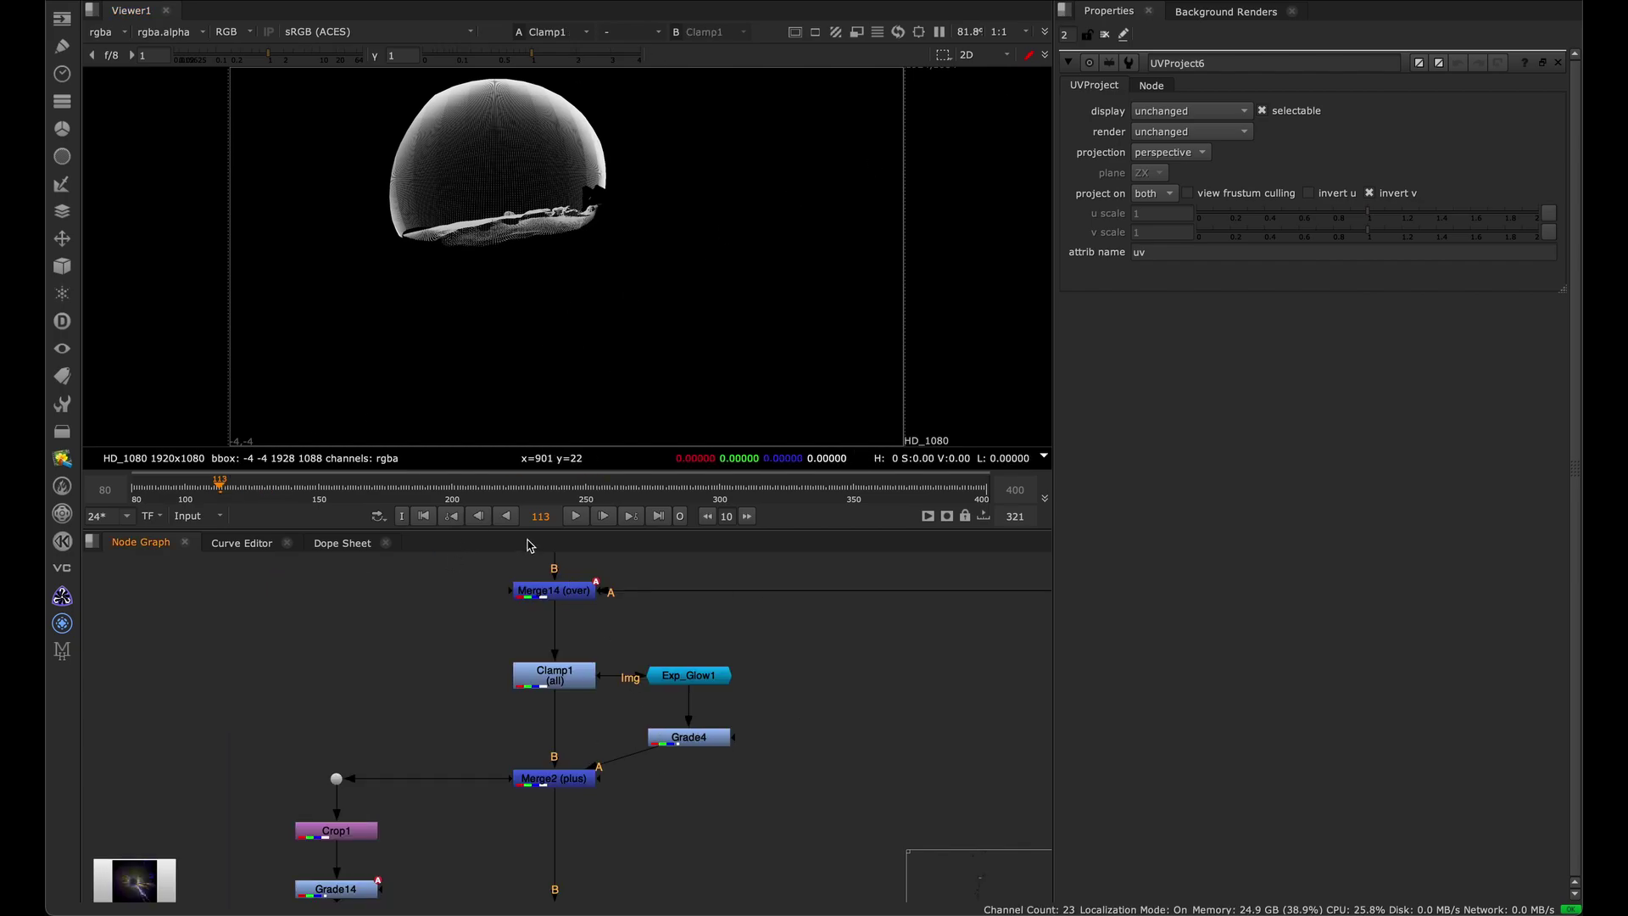
View the glow branch through Exp_Glow1 and Grade4 to its combined result in Merge2.
left_click(558, 778)
middle_click_drag(703, 695, 800, 653)
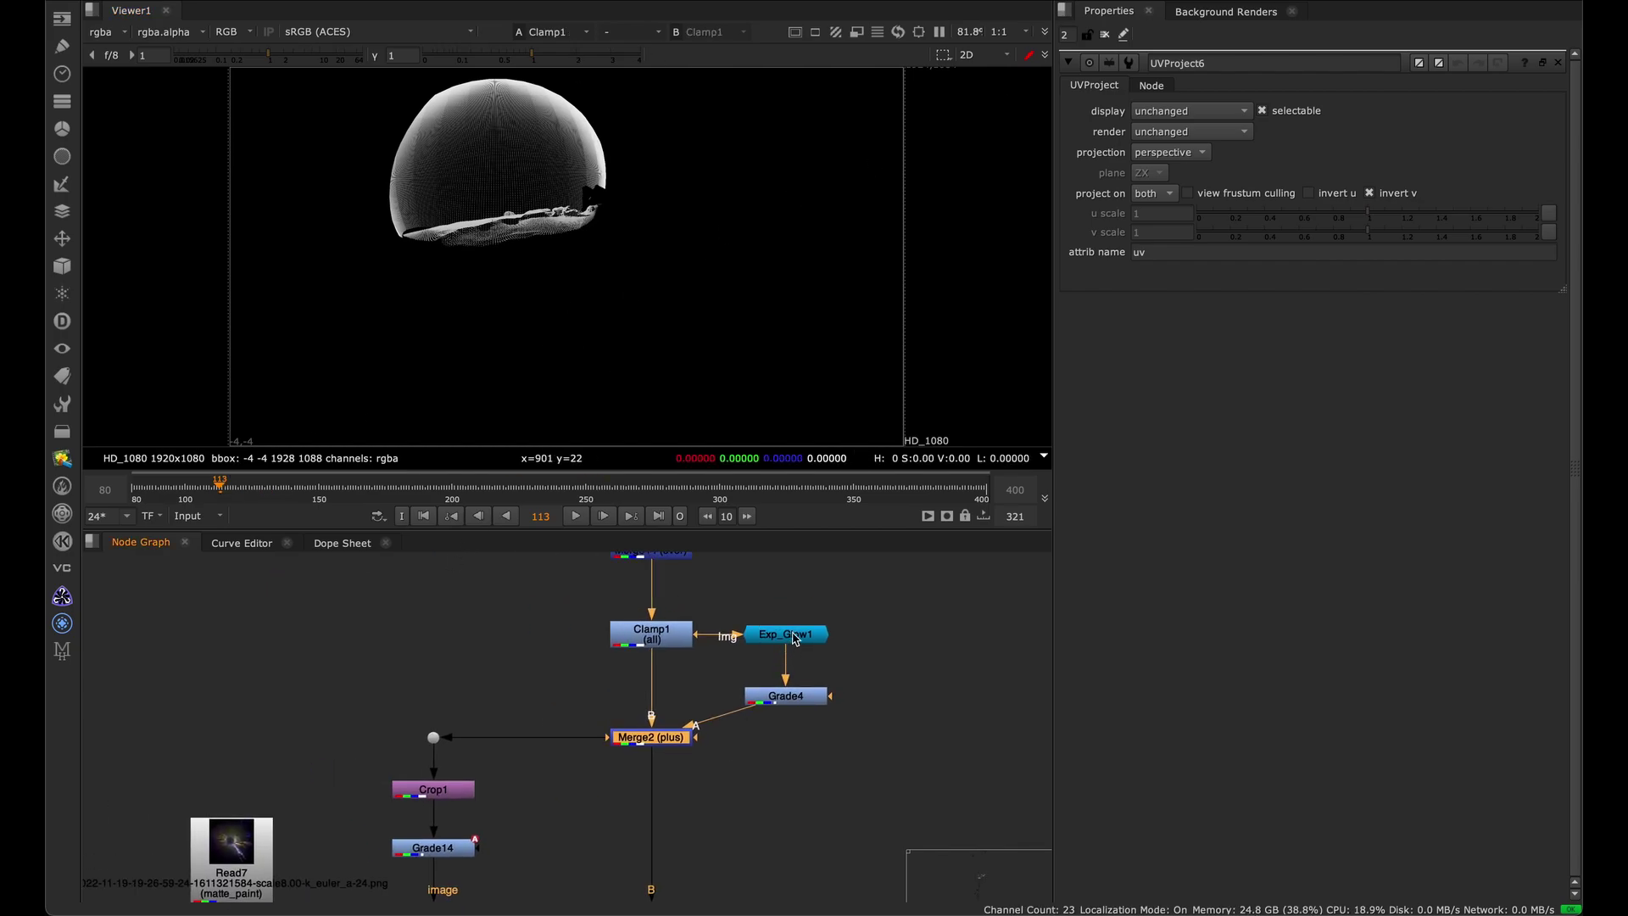
left_click(794, 635)
key("1")
left_click(787, 696)
key("1")
left_click(648, 740)
key("1")
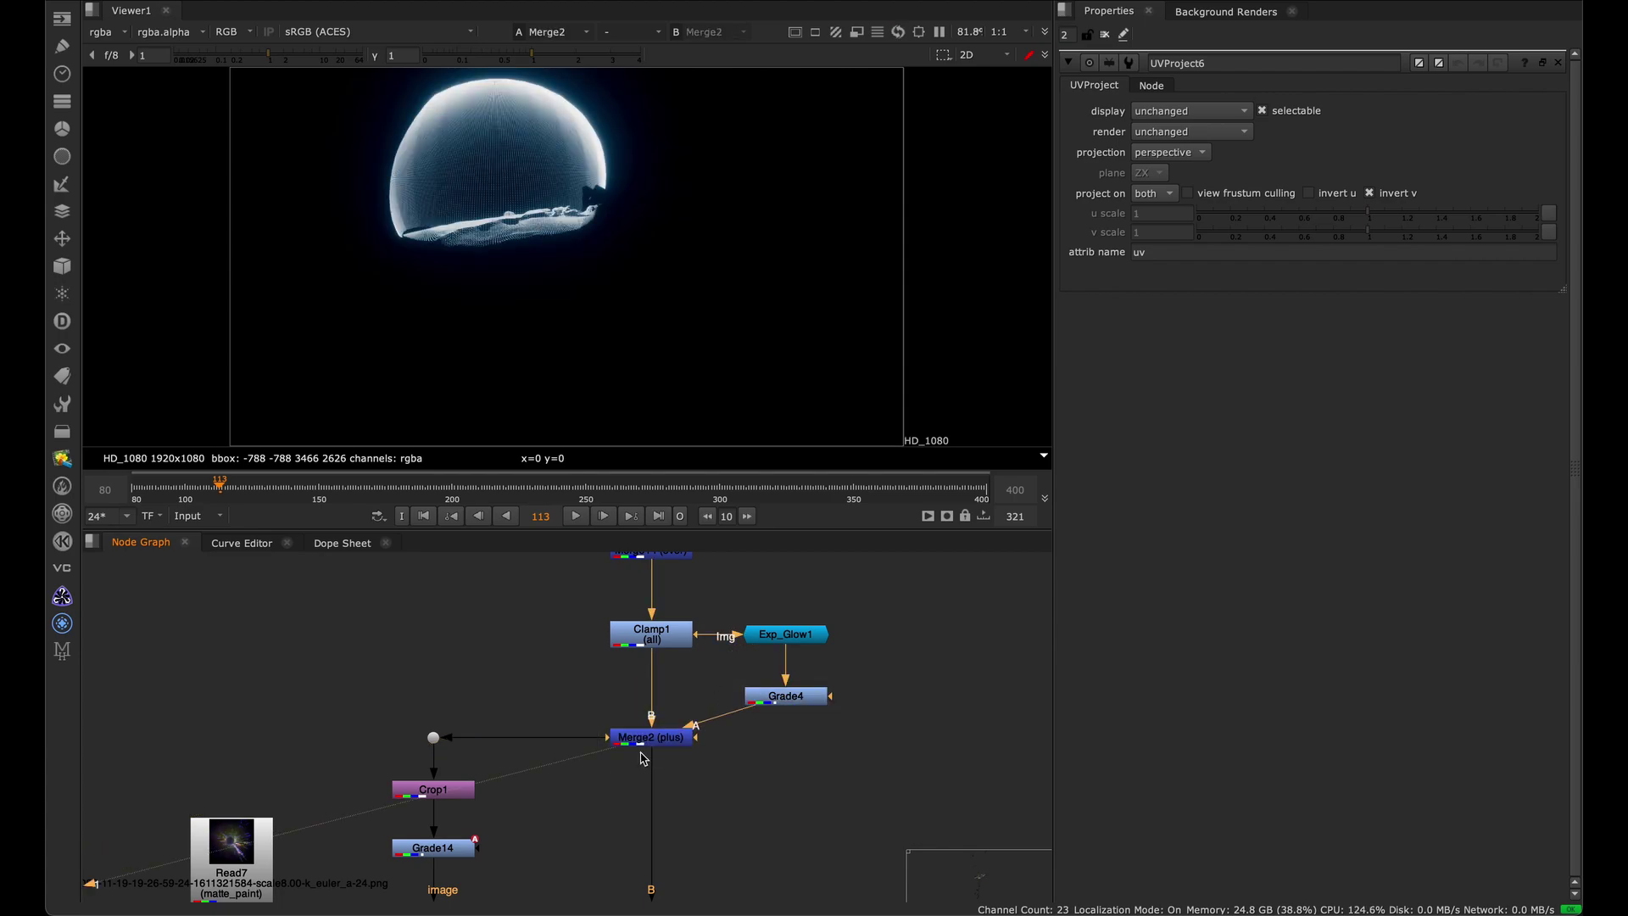
Follow the branch below Merge2 to the Read7 flare image and view it fitted in the viewer.
scroll(616, 726, "down", 4)
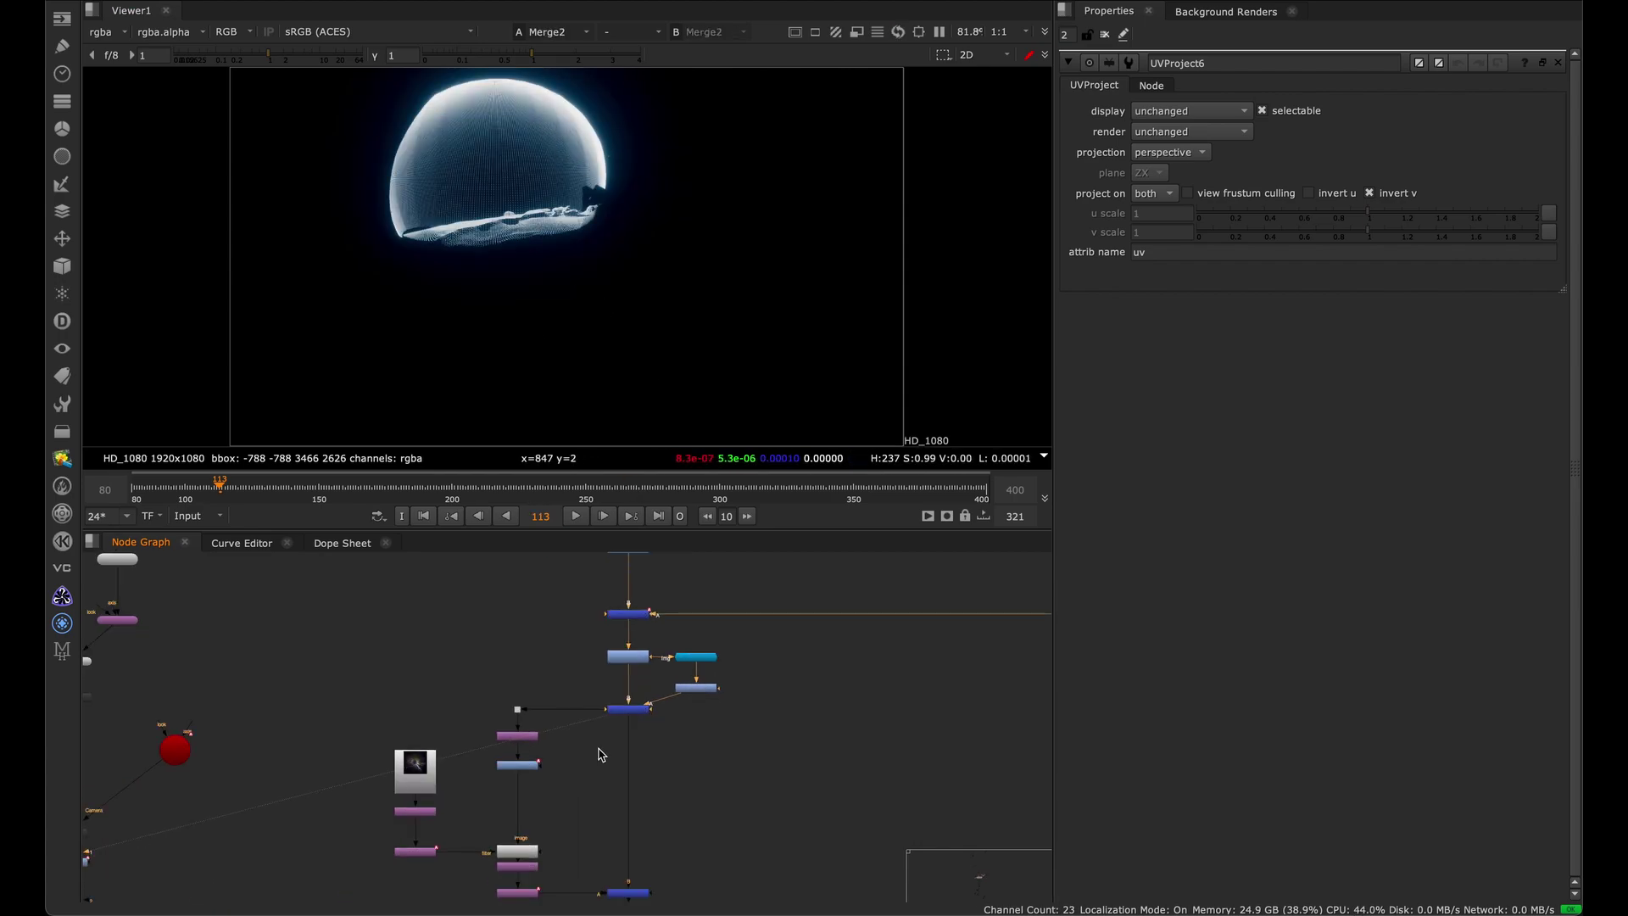
scroll(619, 721, "up", 4)
left_click_drag(340, 730, 386, 719)
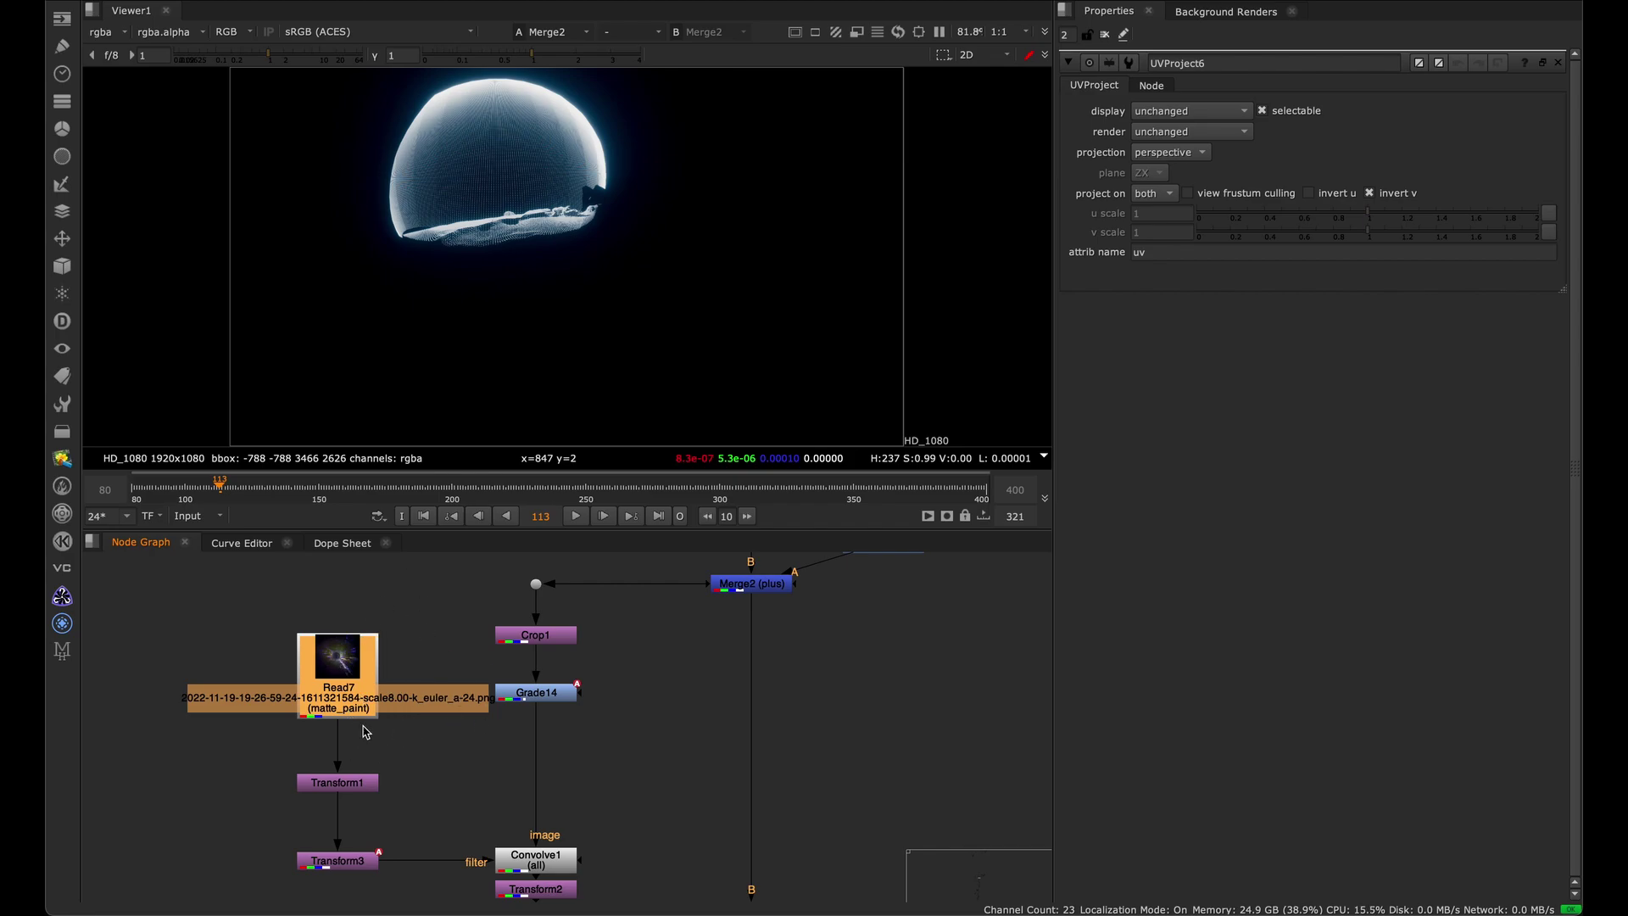
key("1")
key("f")
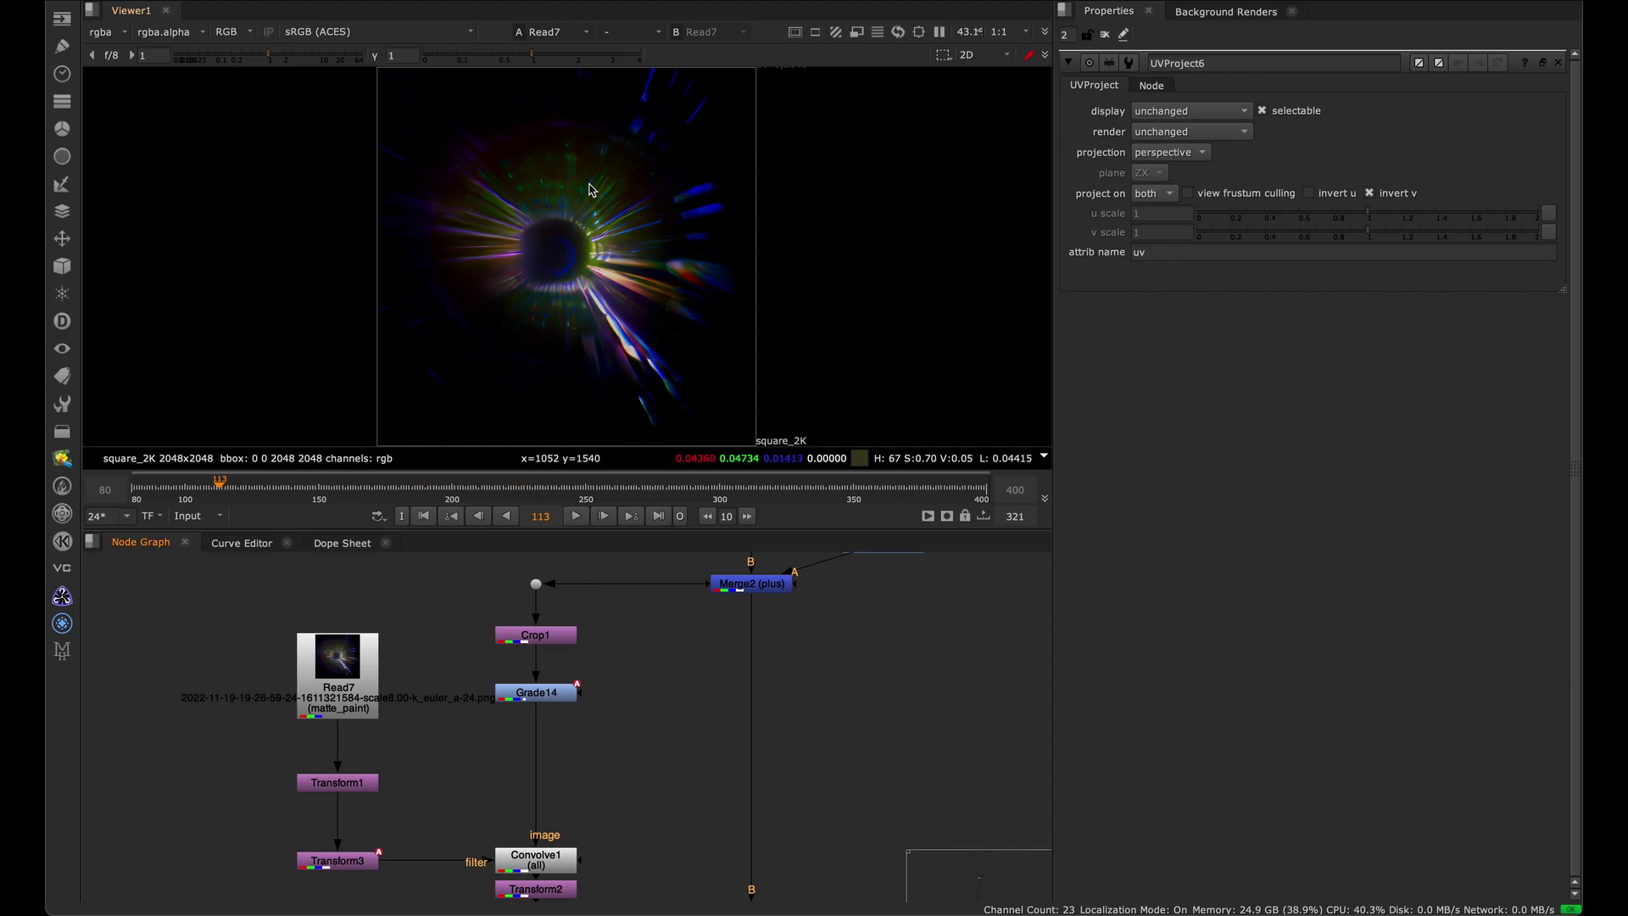
View Grade14 and Convolve1 in turn and open Convolve1's properties.
middle_click_drag(485, 736, 527, 686)
left_click(484, 656)
key("1")
left_click(488, 829)
key("1")
double_click(488, 831)
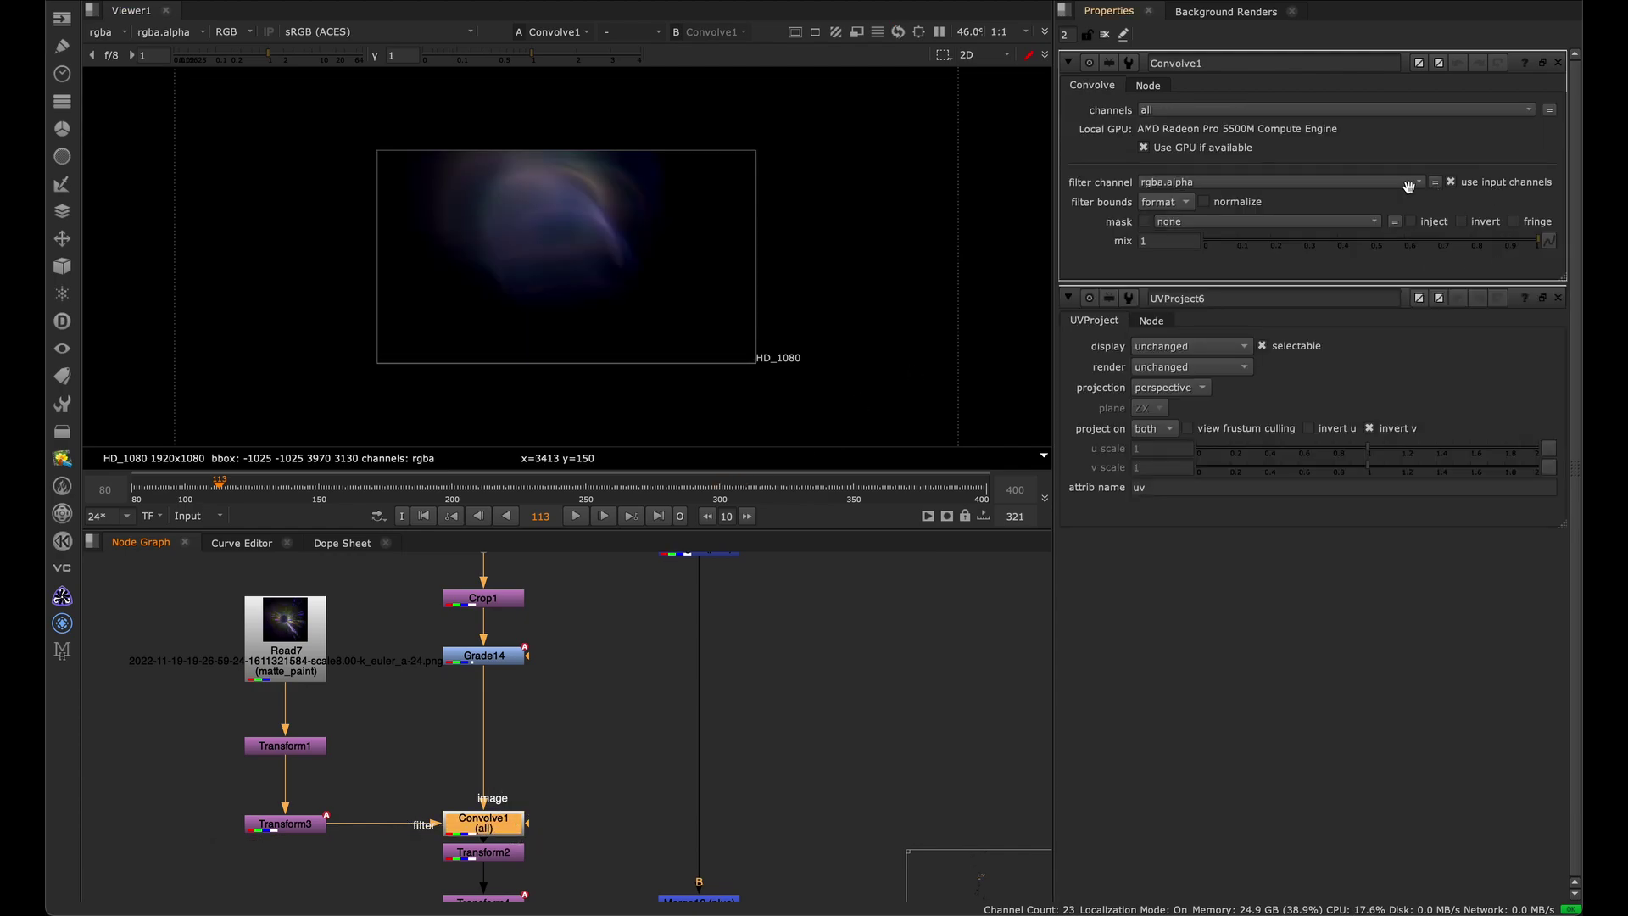
Compare the Transform3 filter image with the result of Convolve1.
left_click_drag(378, 779, 206, 864)
key("1")
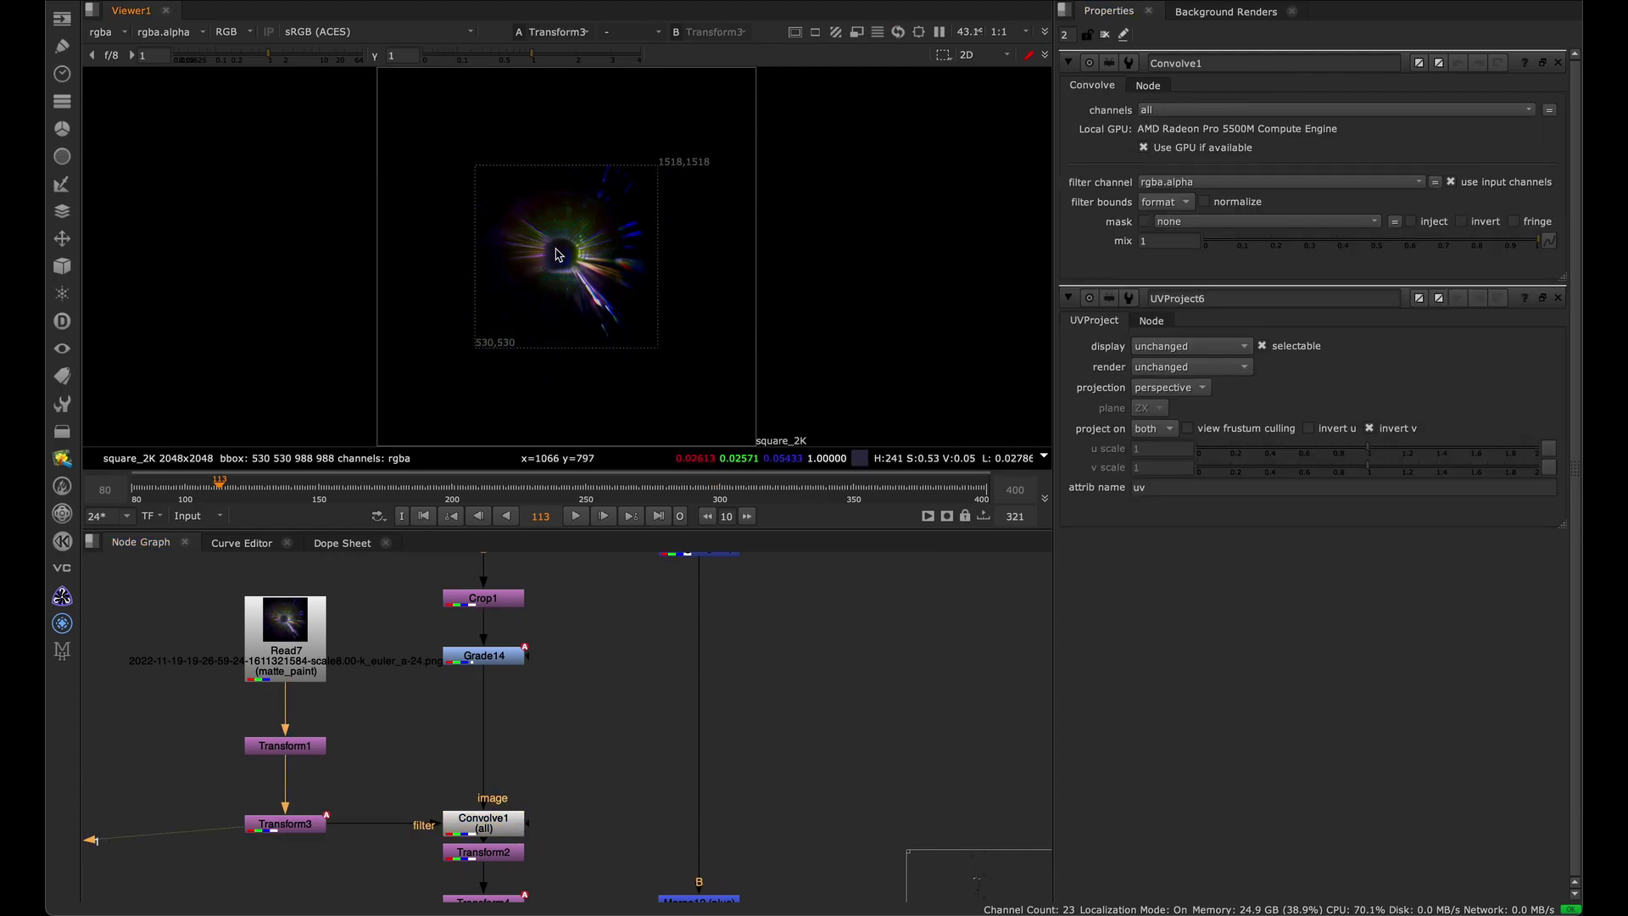
left_click(519, 822)
key("1")
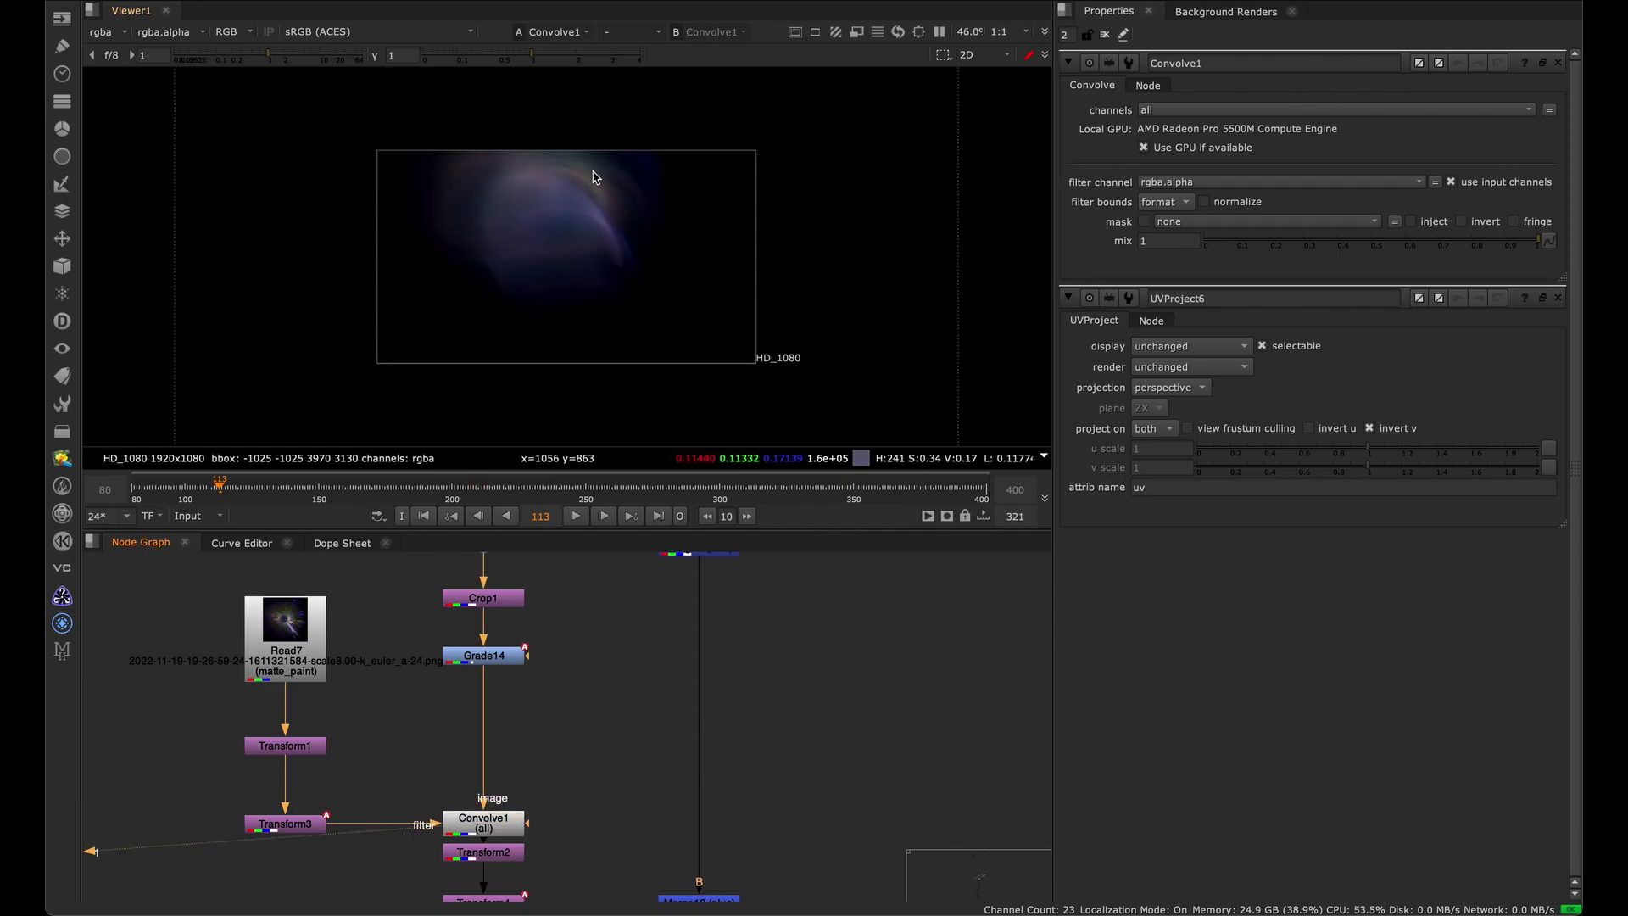
Check Convolve1's flare at several early frames between 99 and 104, finishing at frame 104.
left_click(197, 504)
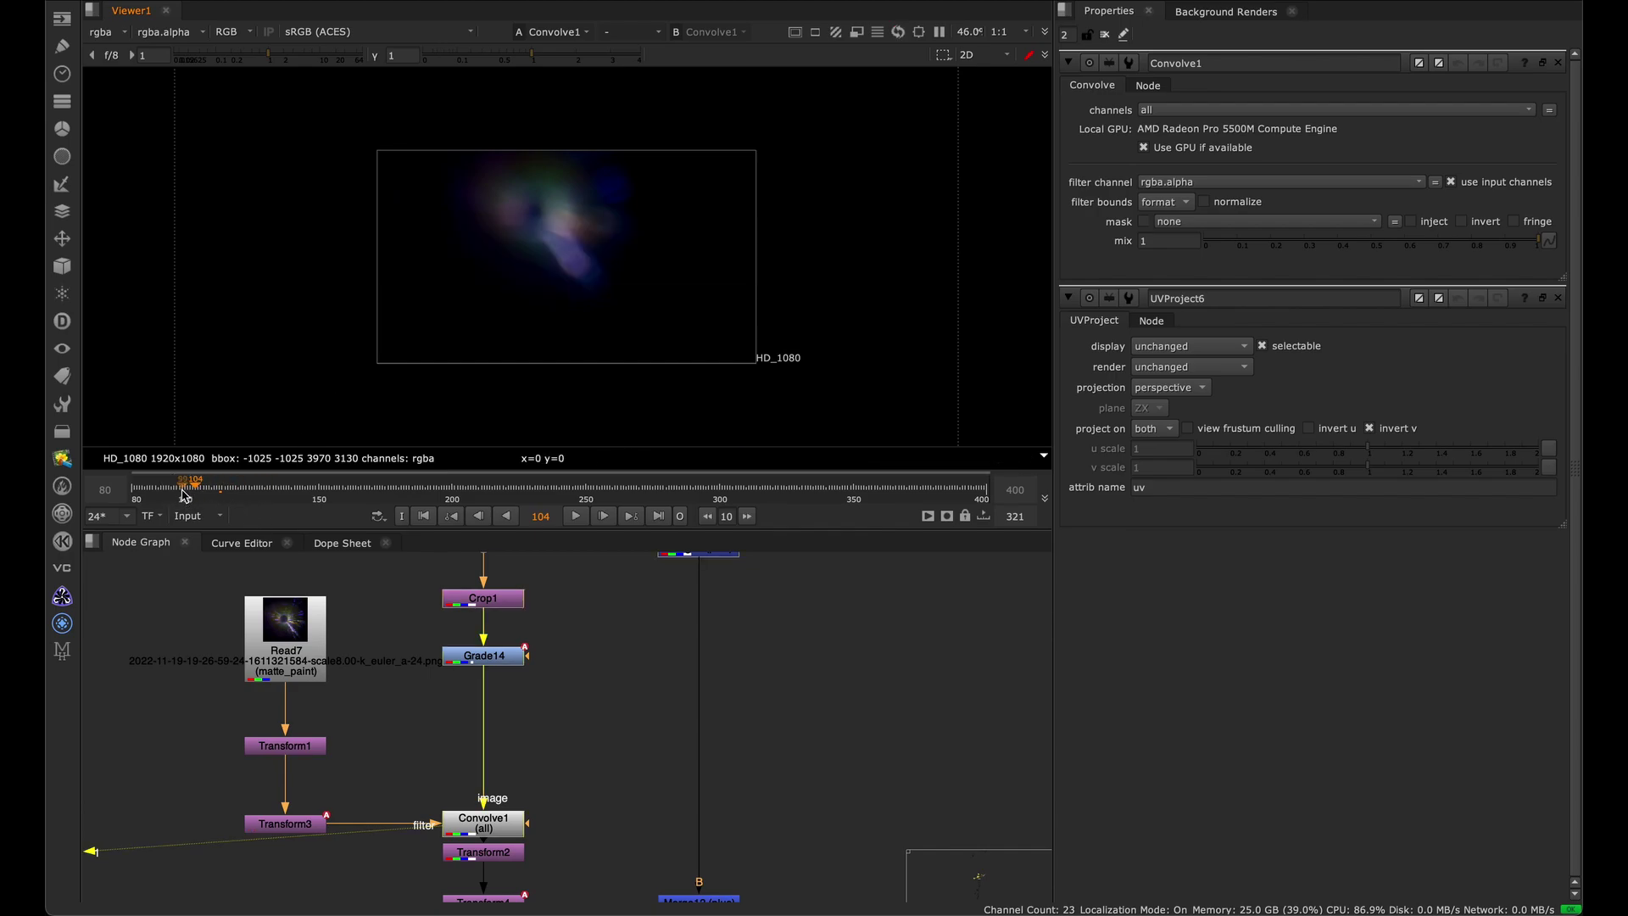
left_click(187, 499)
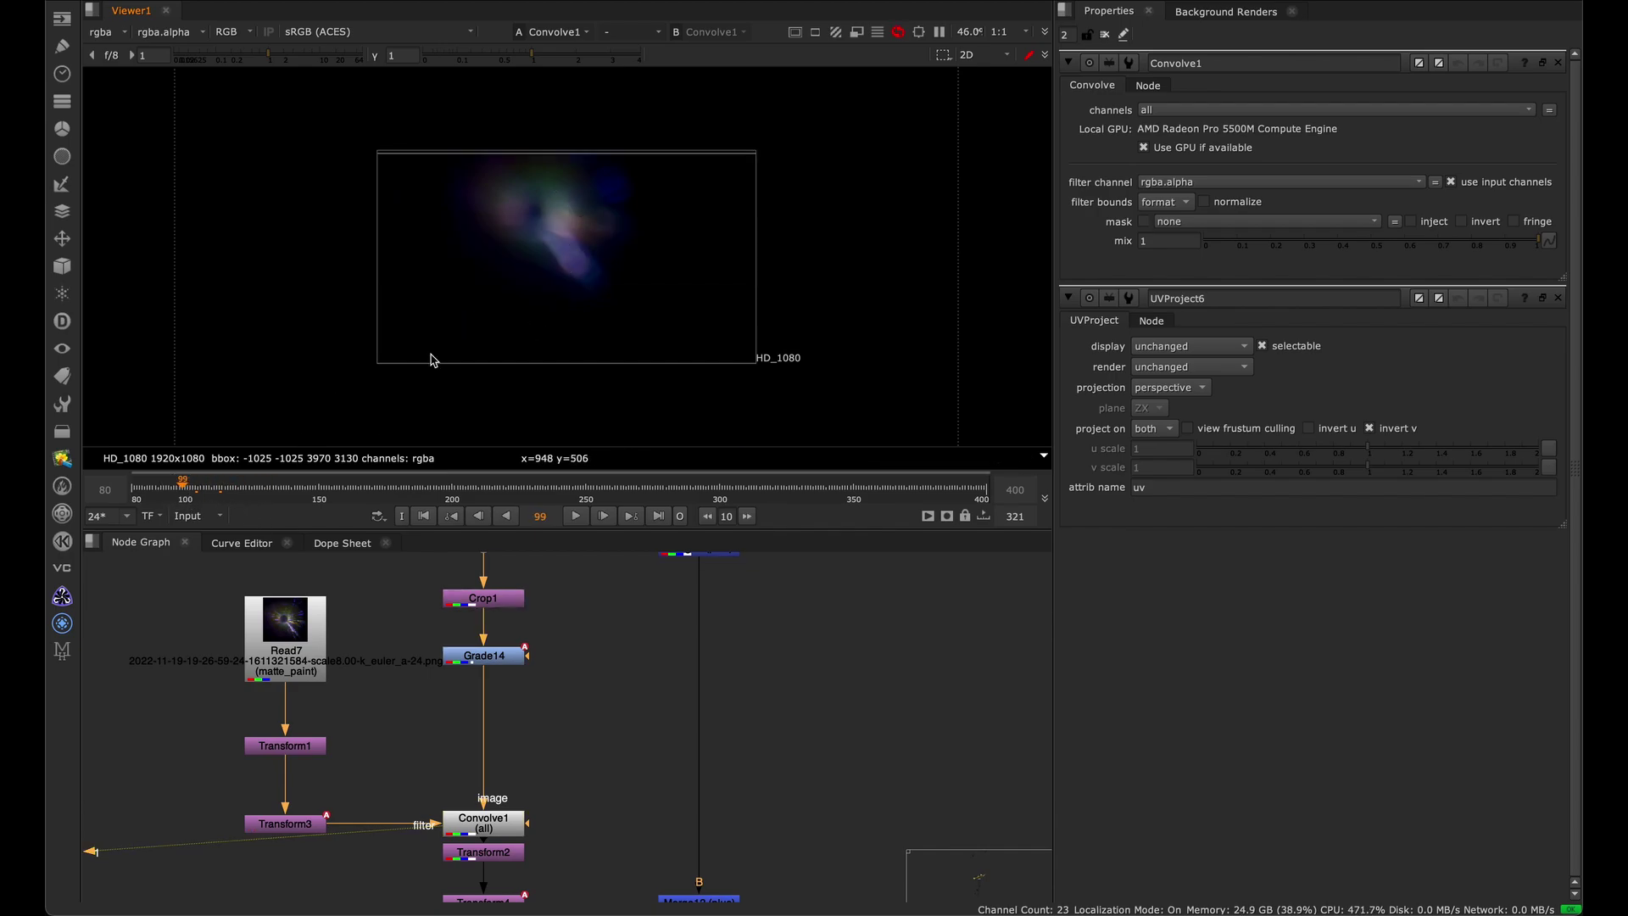
left_click(186, 498)
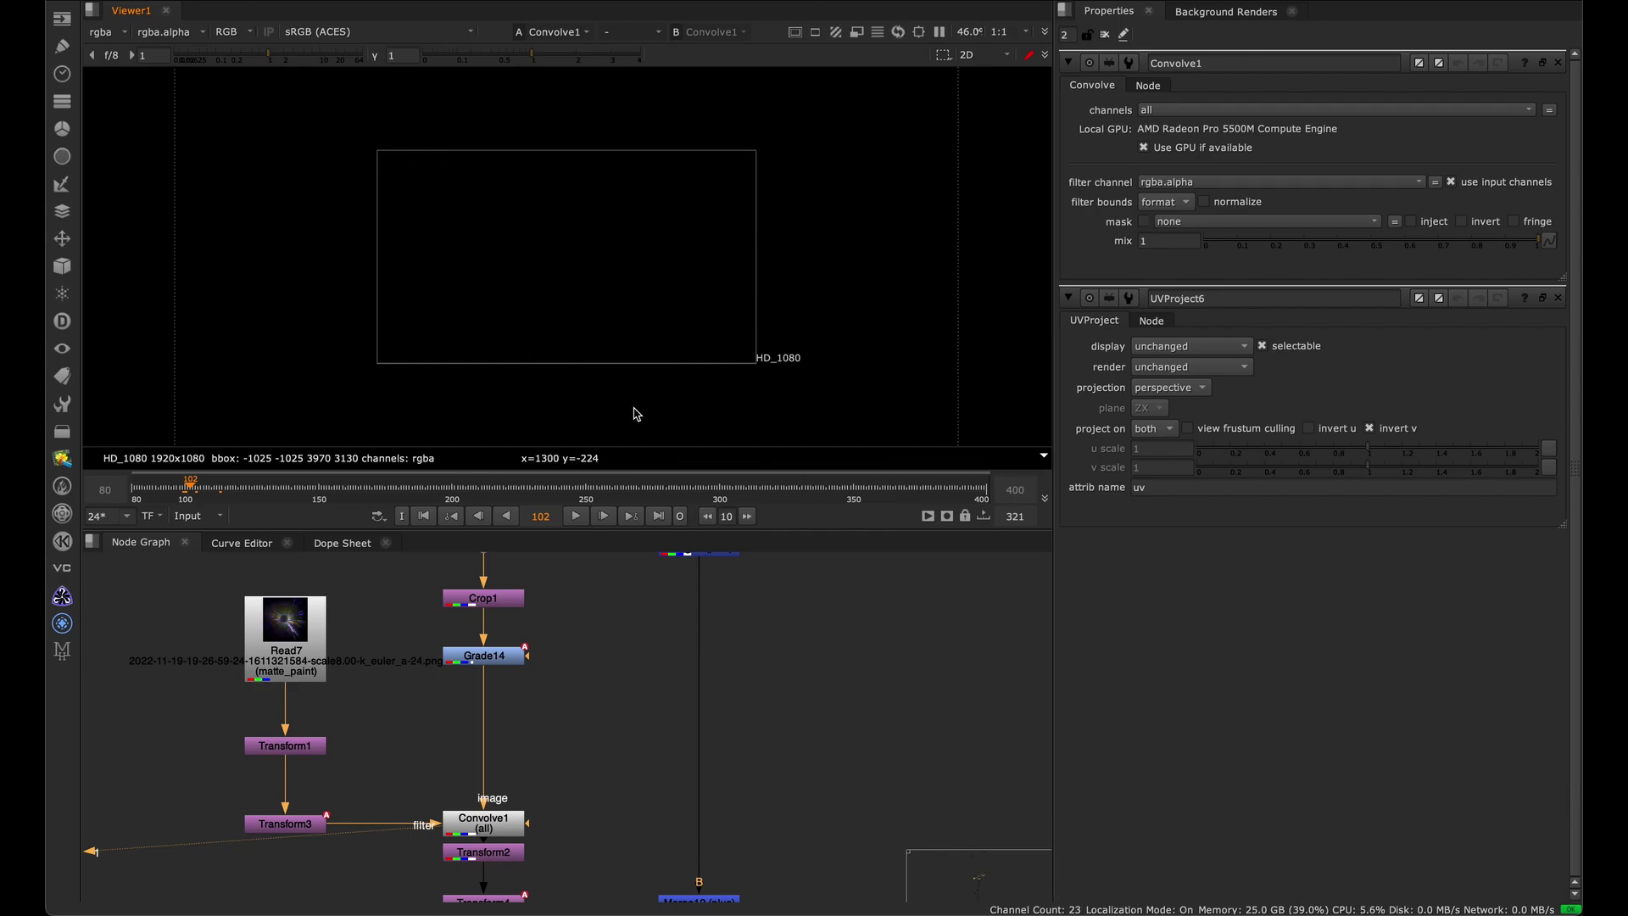
left_click(196, 487)
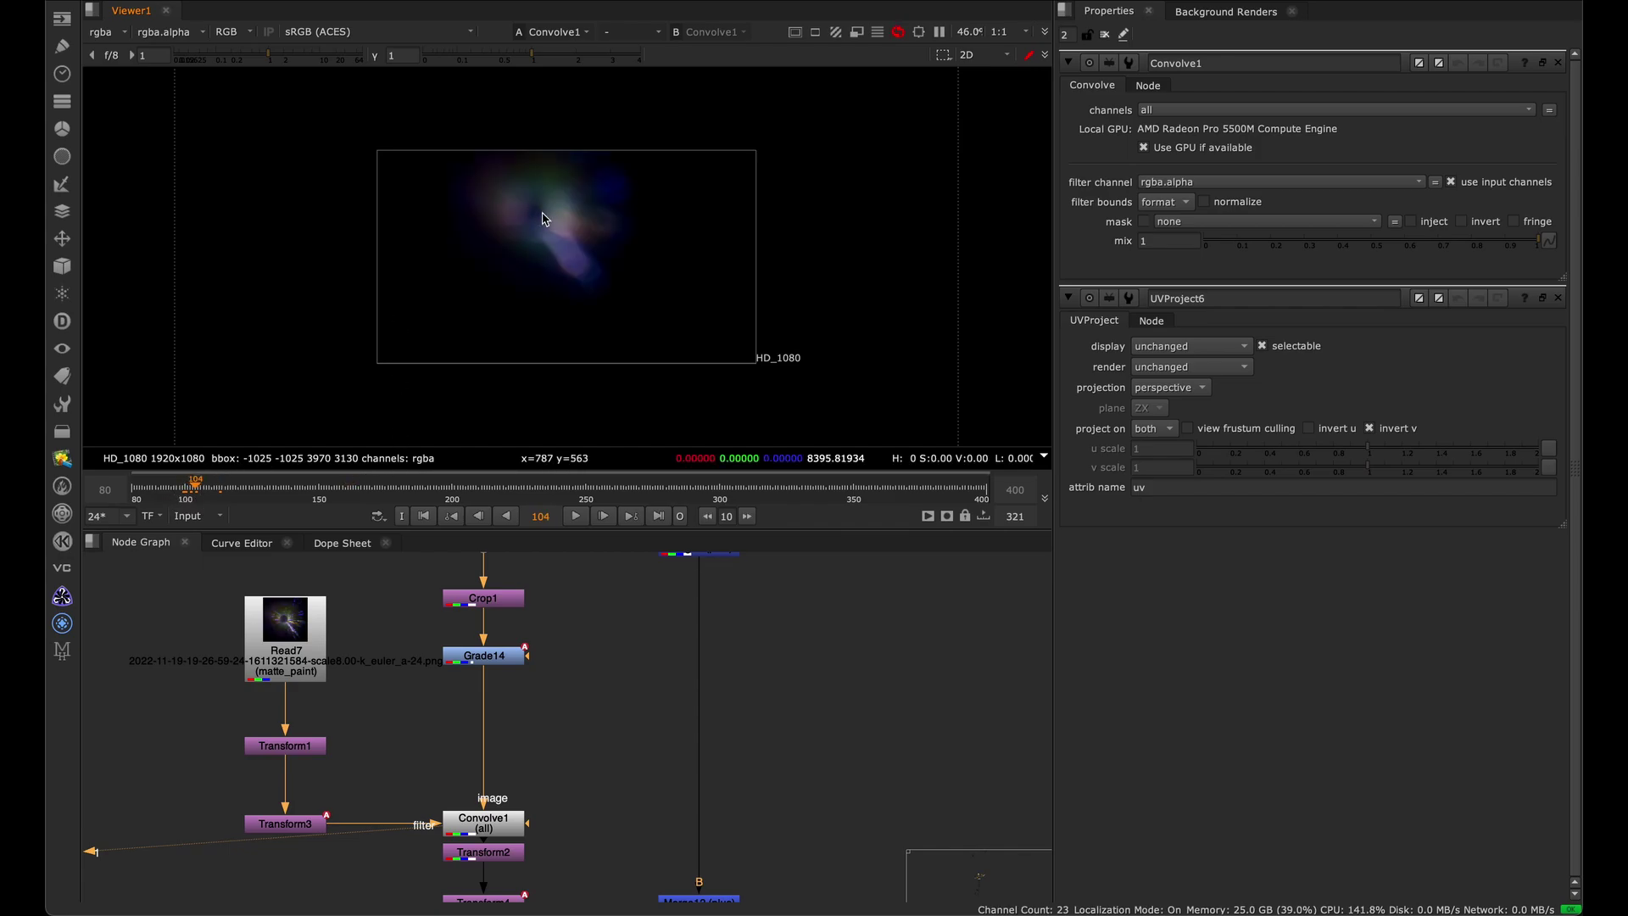
View Merge12's flare added over the point render and inspect the sphere's edge up close.
scroll(549, 728, "down", 5)
scroll(550, 727, "right", 3)
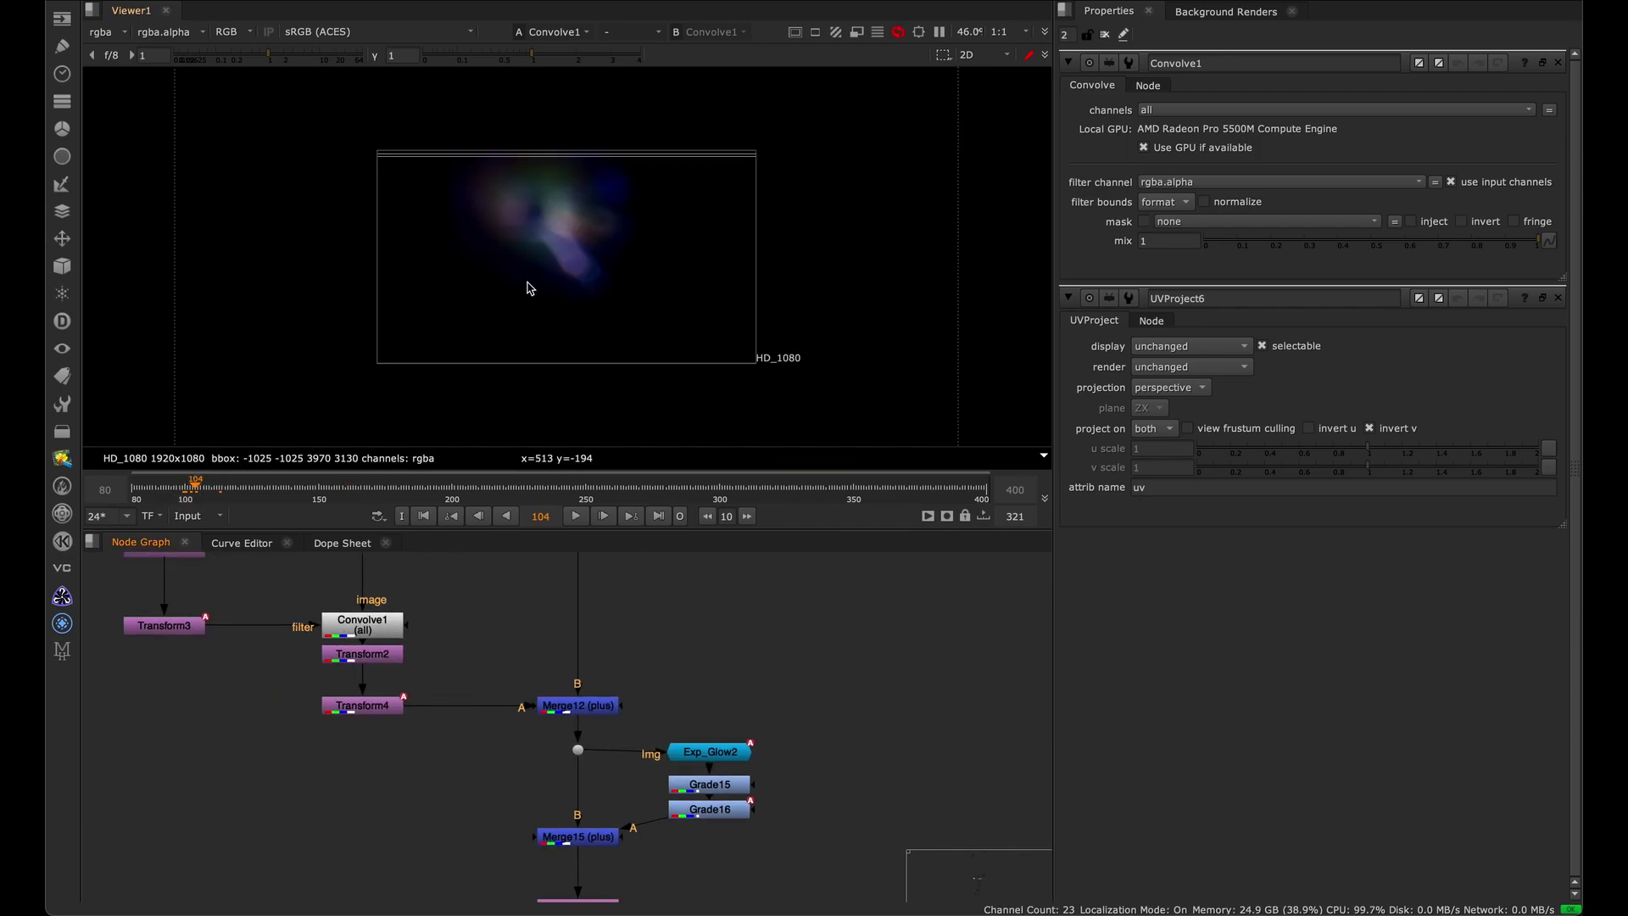
left_click_drag(450, 669, 316, 769)
left_click_drag(605, 672, 560, 726)
key("1")
scroll(608, 196, "up", 5)
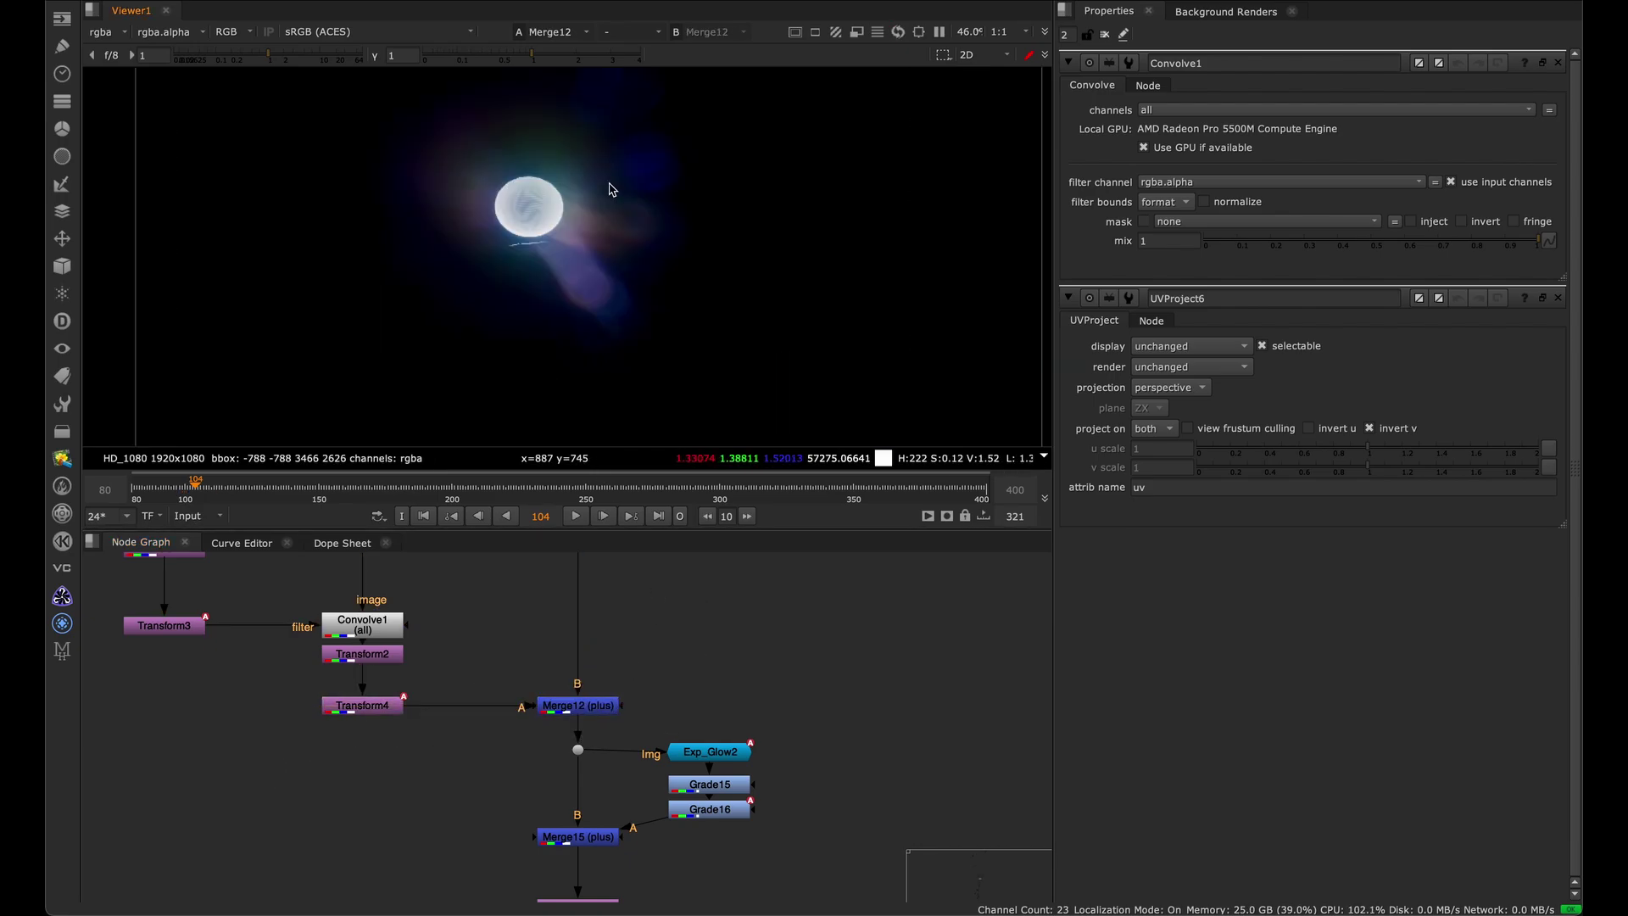
scroll(560, 204, "down", 7)
scroll(543, 199, "up", 2)
scroll(534, 178, "up", 6)
scroll(533, 215, "up", 4)
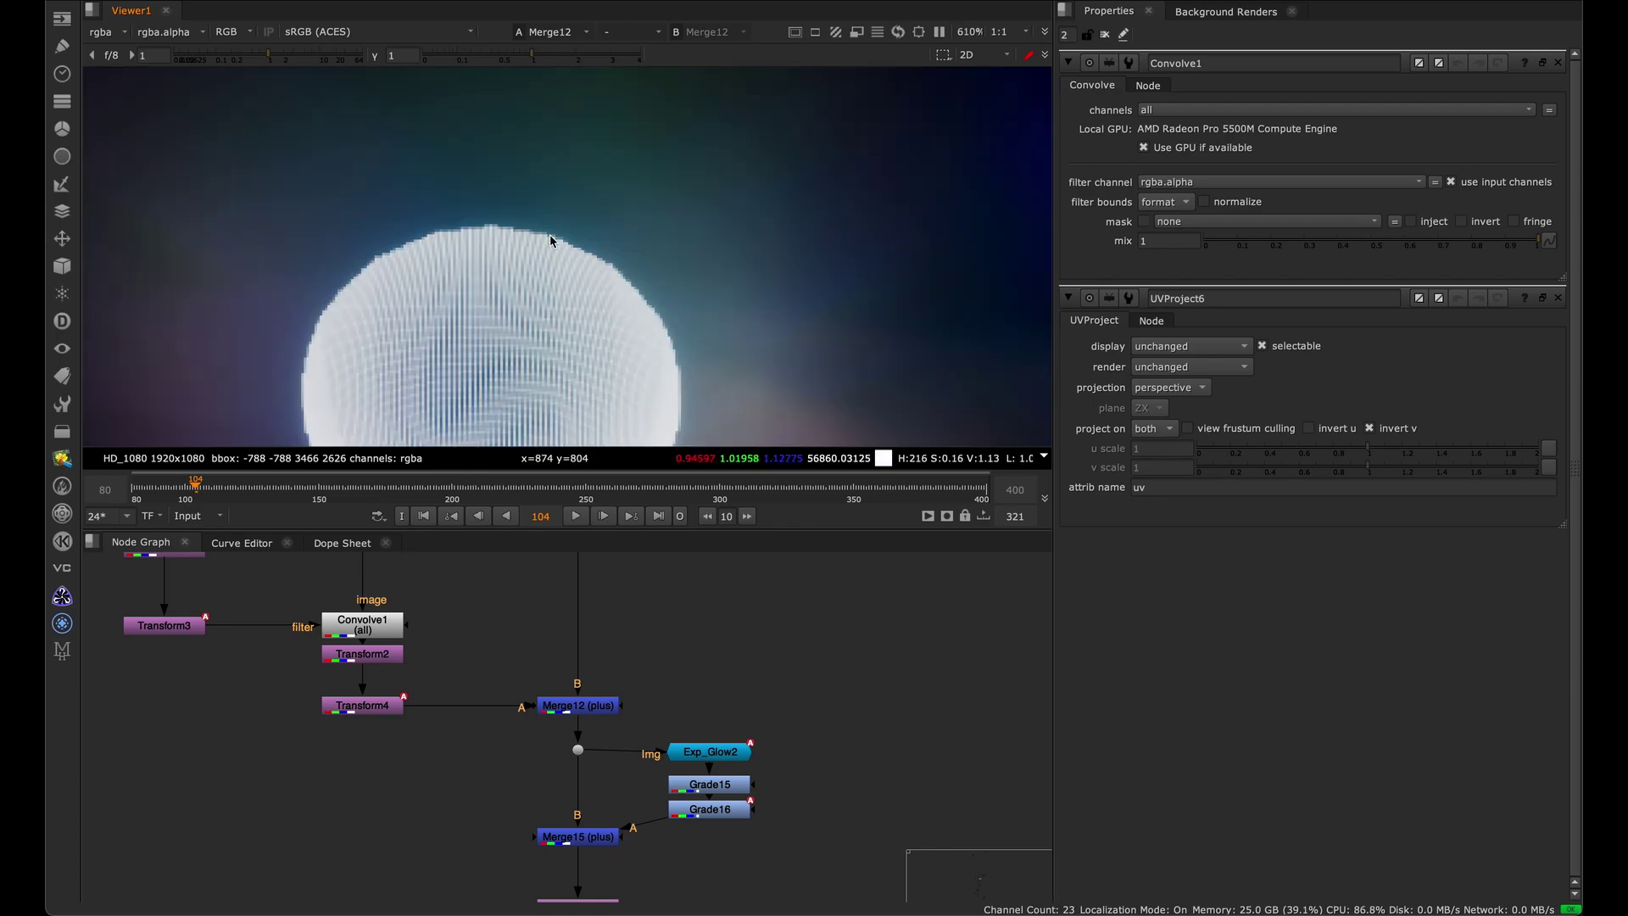
View Merge15 with the second glow added, first in close-up and then as the whole frame.
left_click(560, 838)
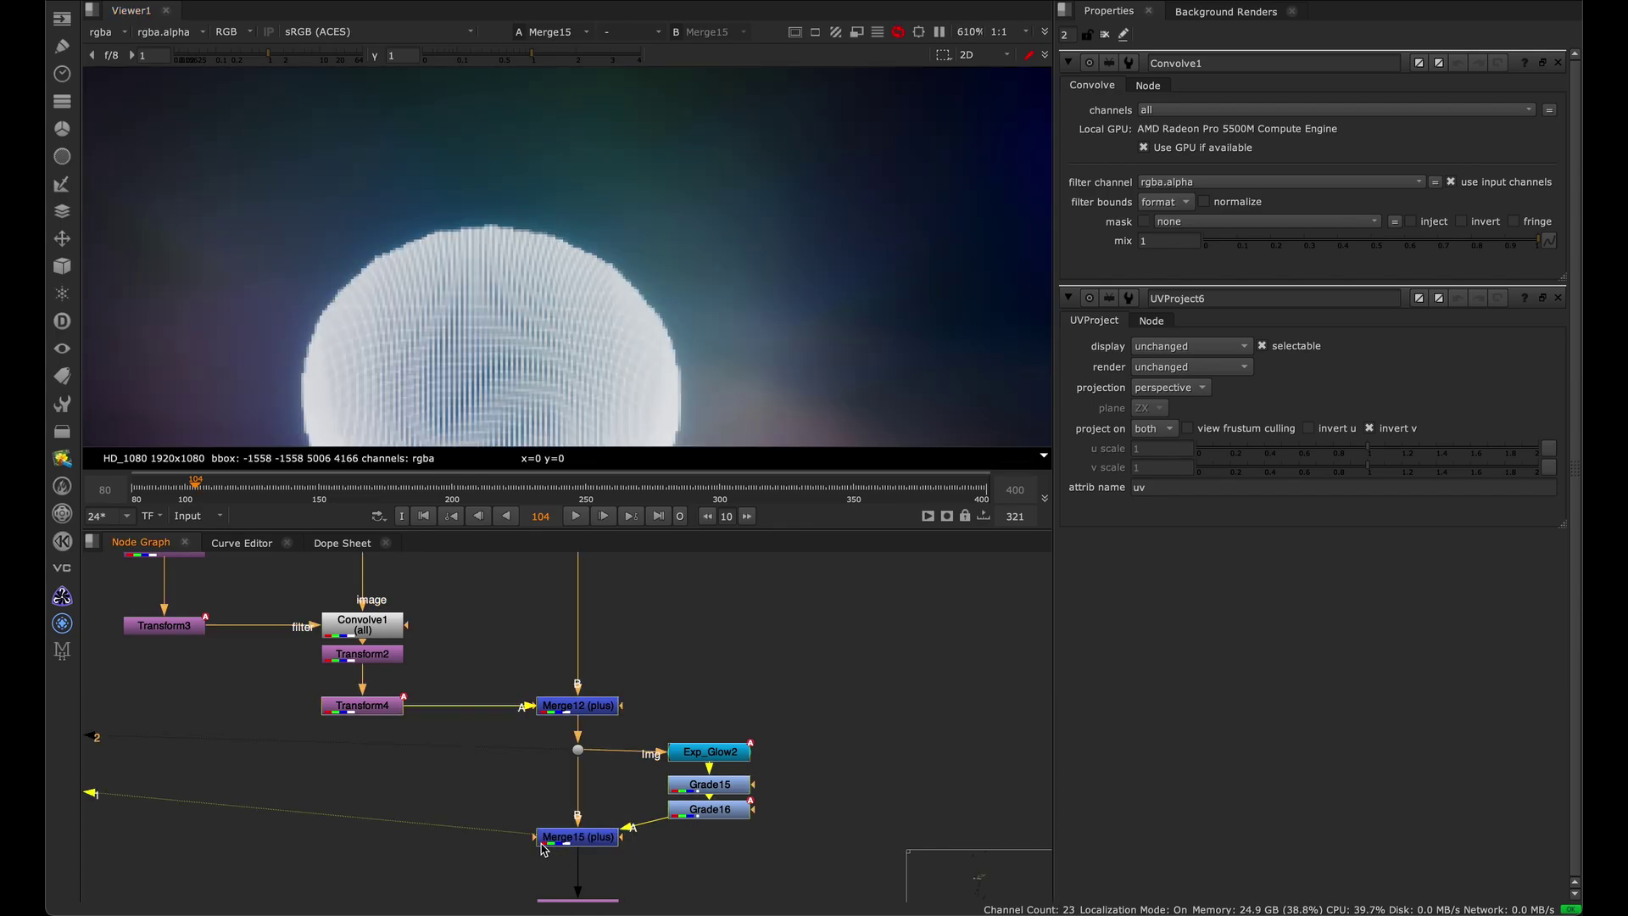
key("1")
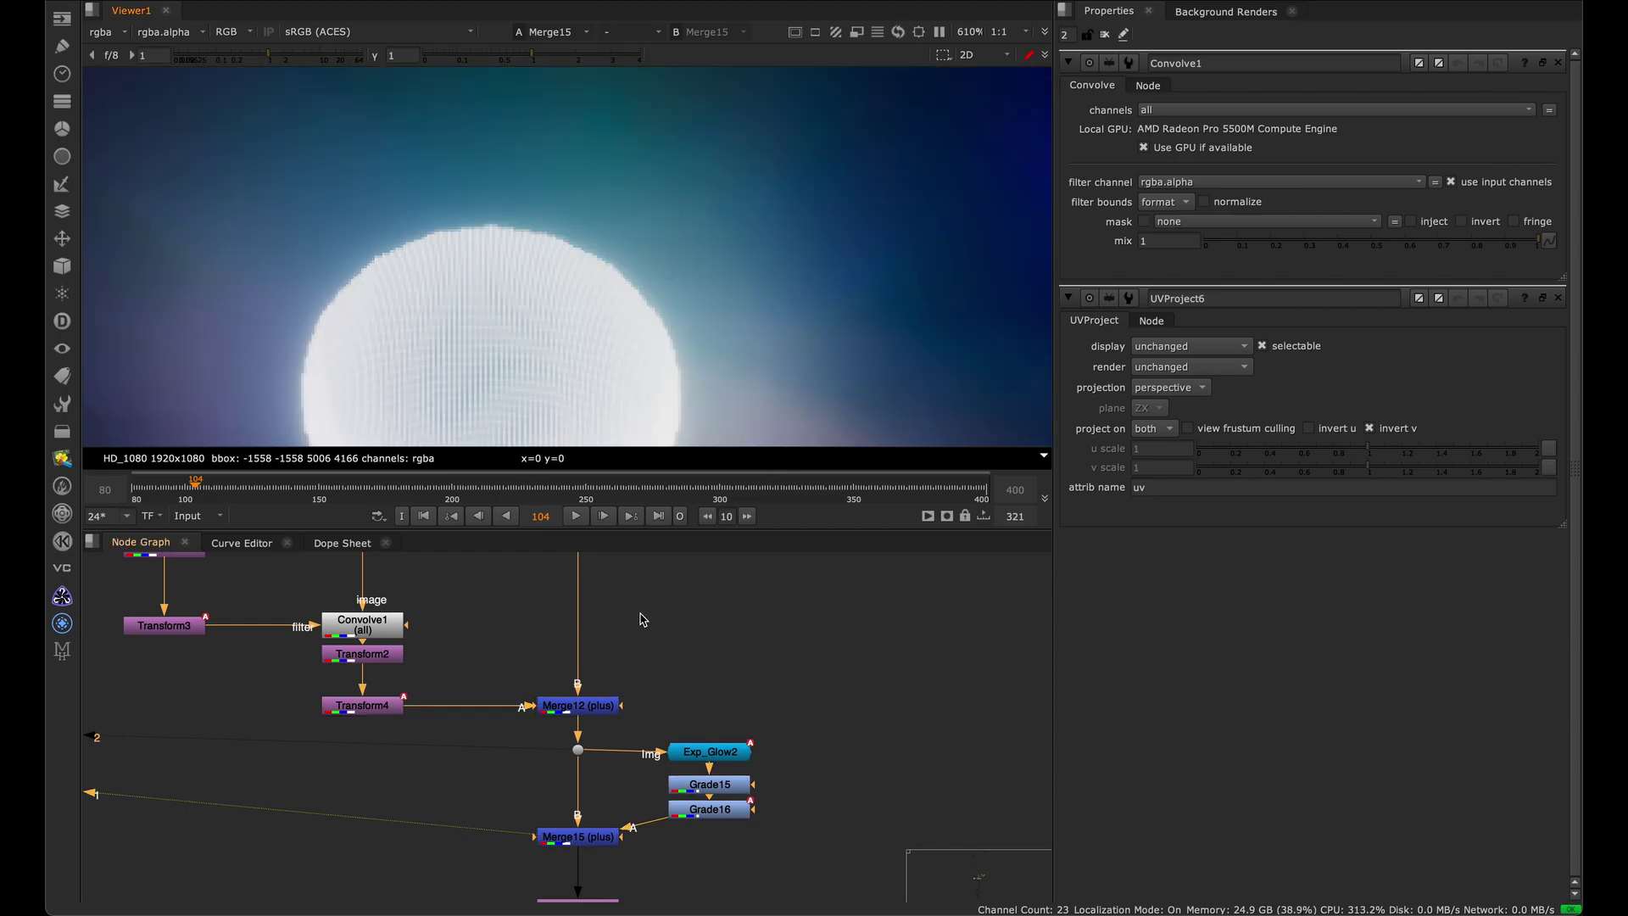
scroll(597, 231, "down", 10)
scroll(559, 254, "up", 3)
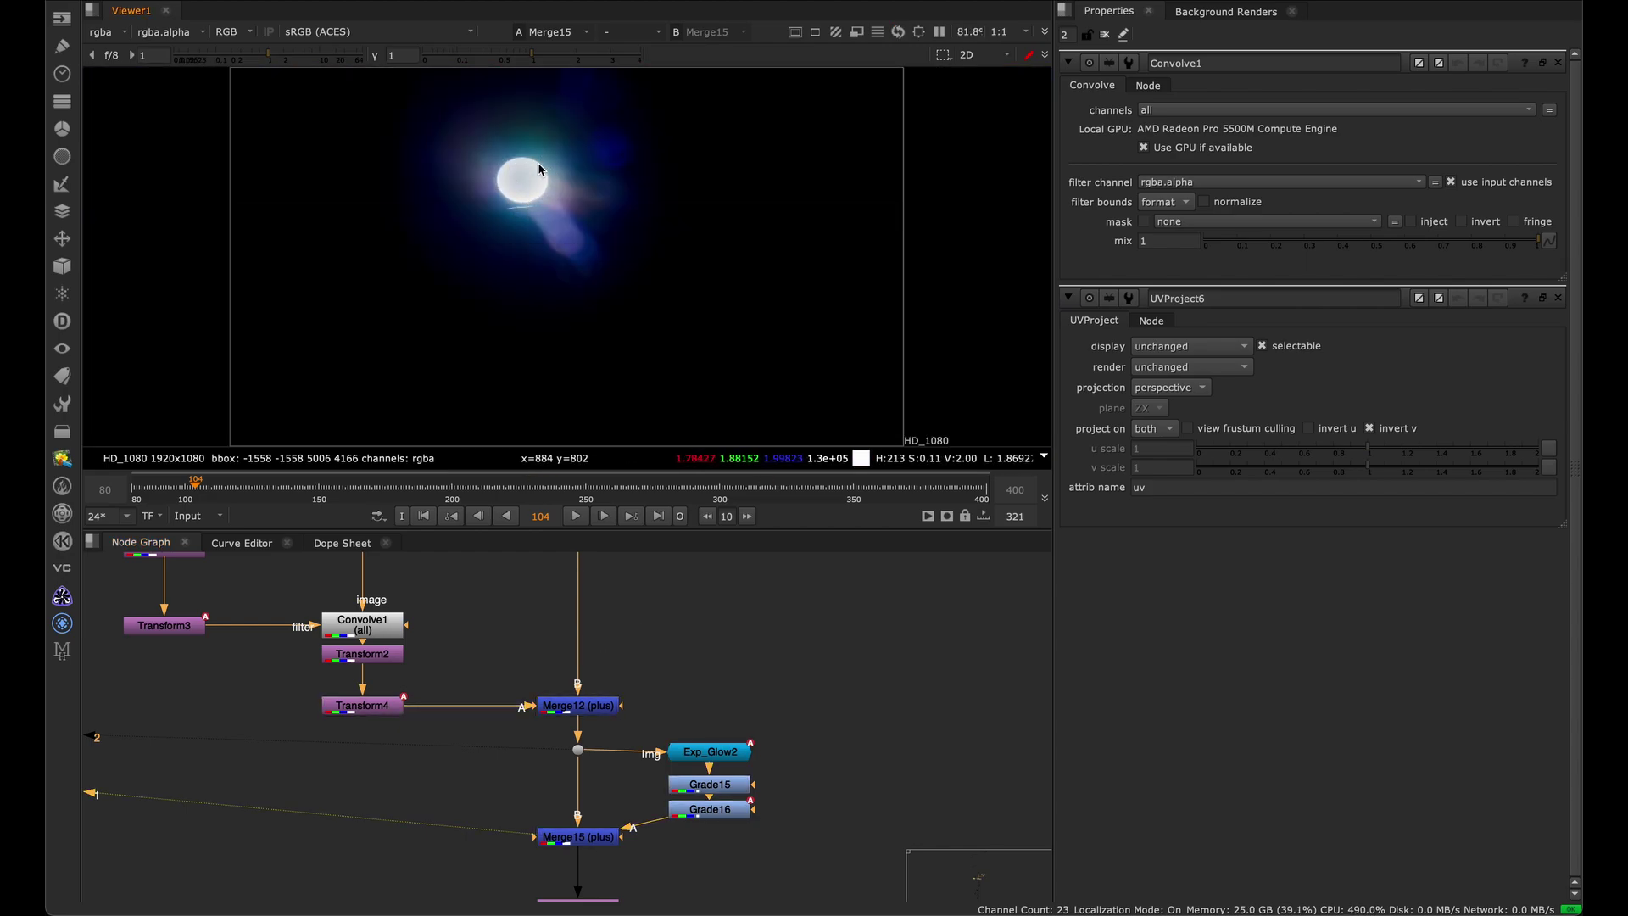
Follow the main branch down past Crop4 to the rendered EXR sequence in Read8 and view it.
middle_click_drag(618, 860, 579, 687)
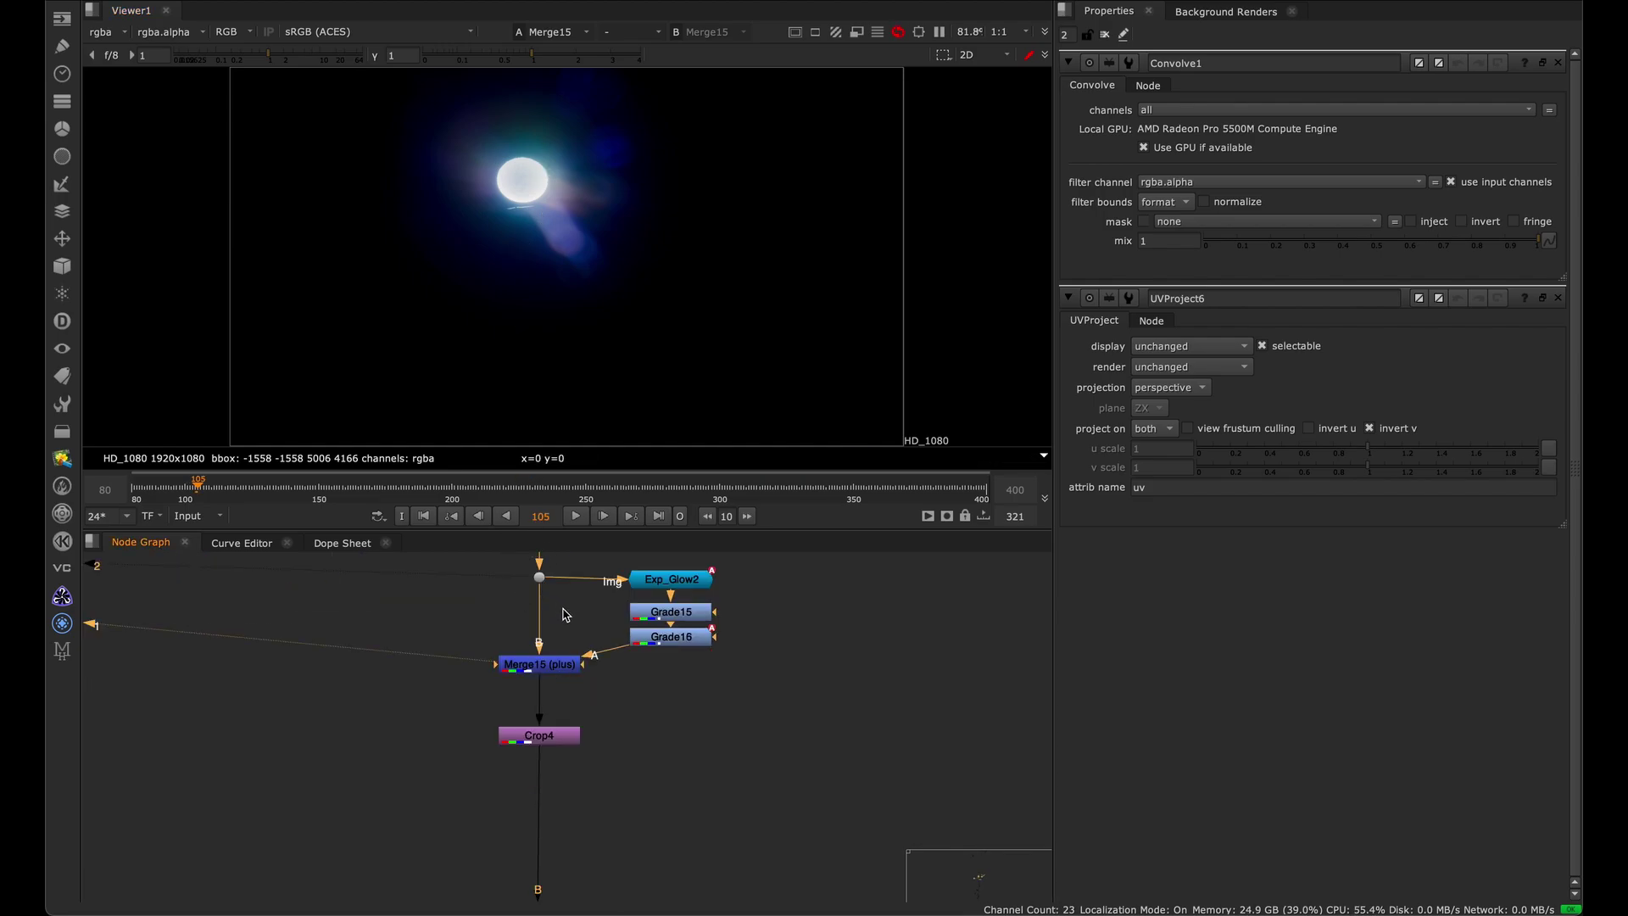
scroll(527, 679, "down", 5)
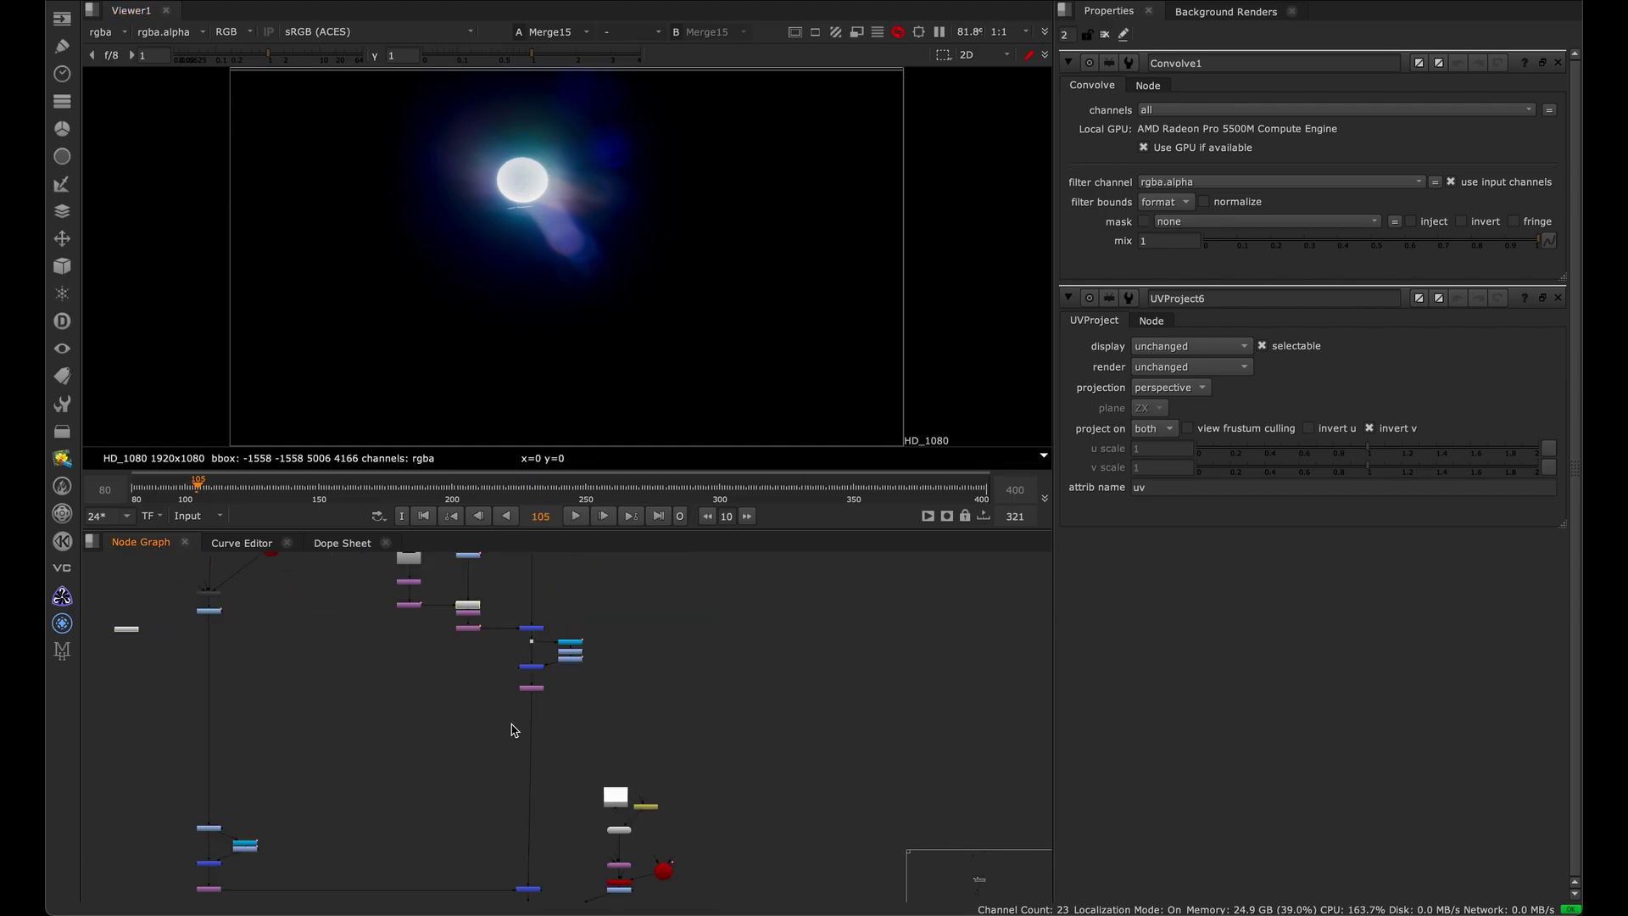
middle_click_drag(500, 827, 530, 662)
middle_click_drag(552, 874, 543, 570)
middle_click_drag(564, 695, 570, 636)
middle_click_drag(570, 636, 763, 577, "alt")
left_click(570, 706)
key("1")
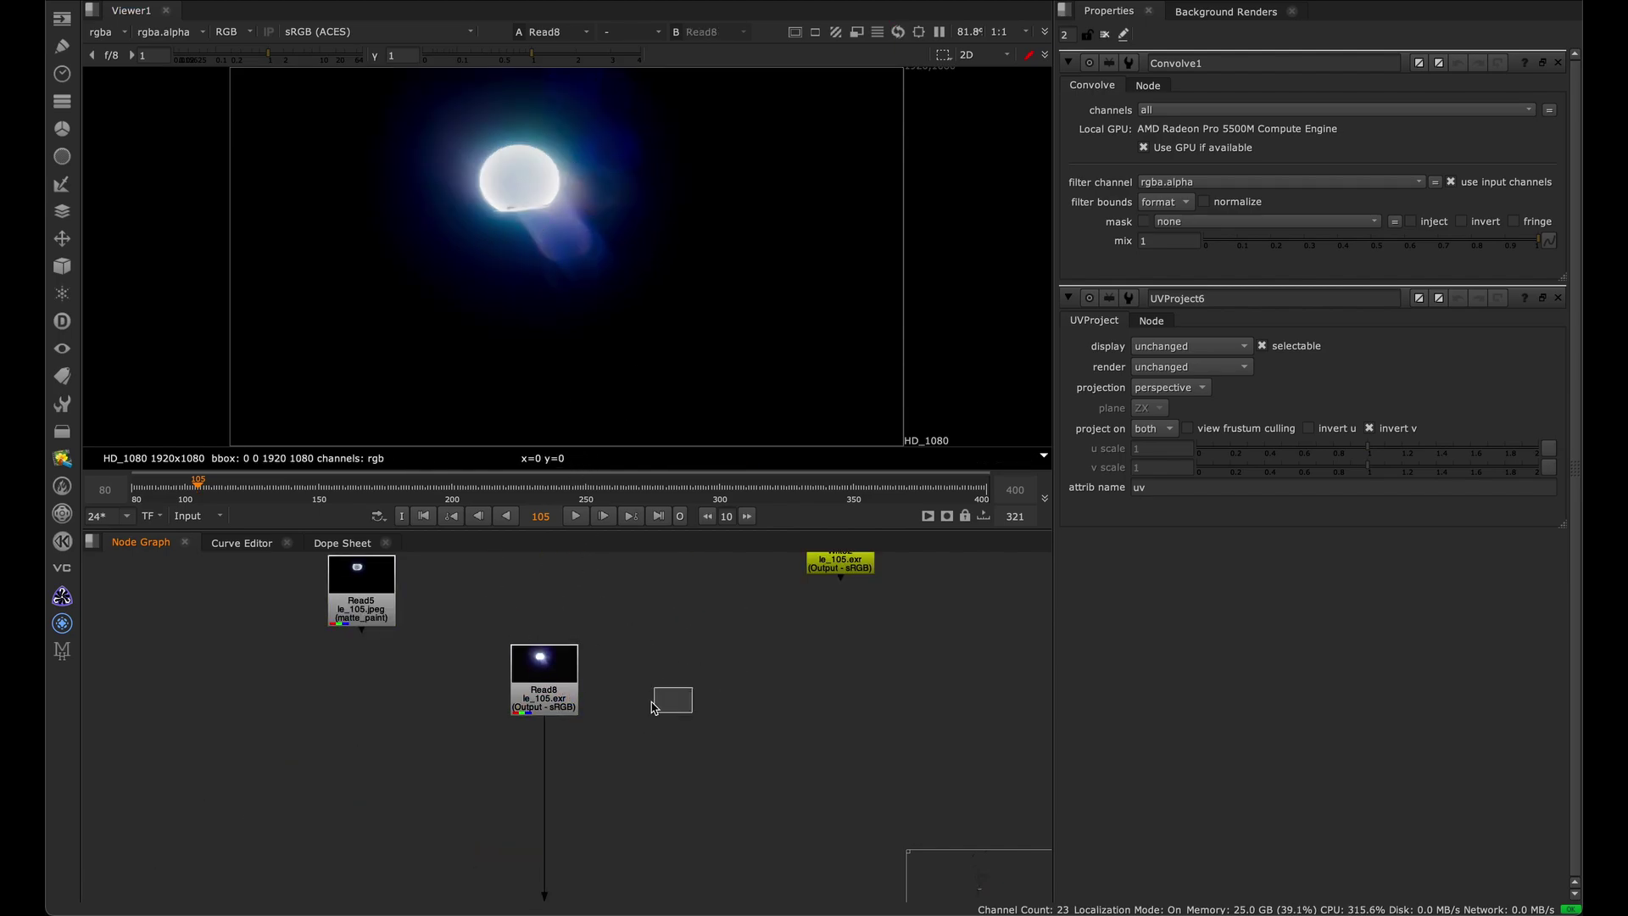
Step through and play back the Read8 sequence, stop it and jump to frame 140.
key("Left")
key("Left")
key("Right")
key("Right")
key("Right")
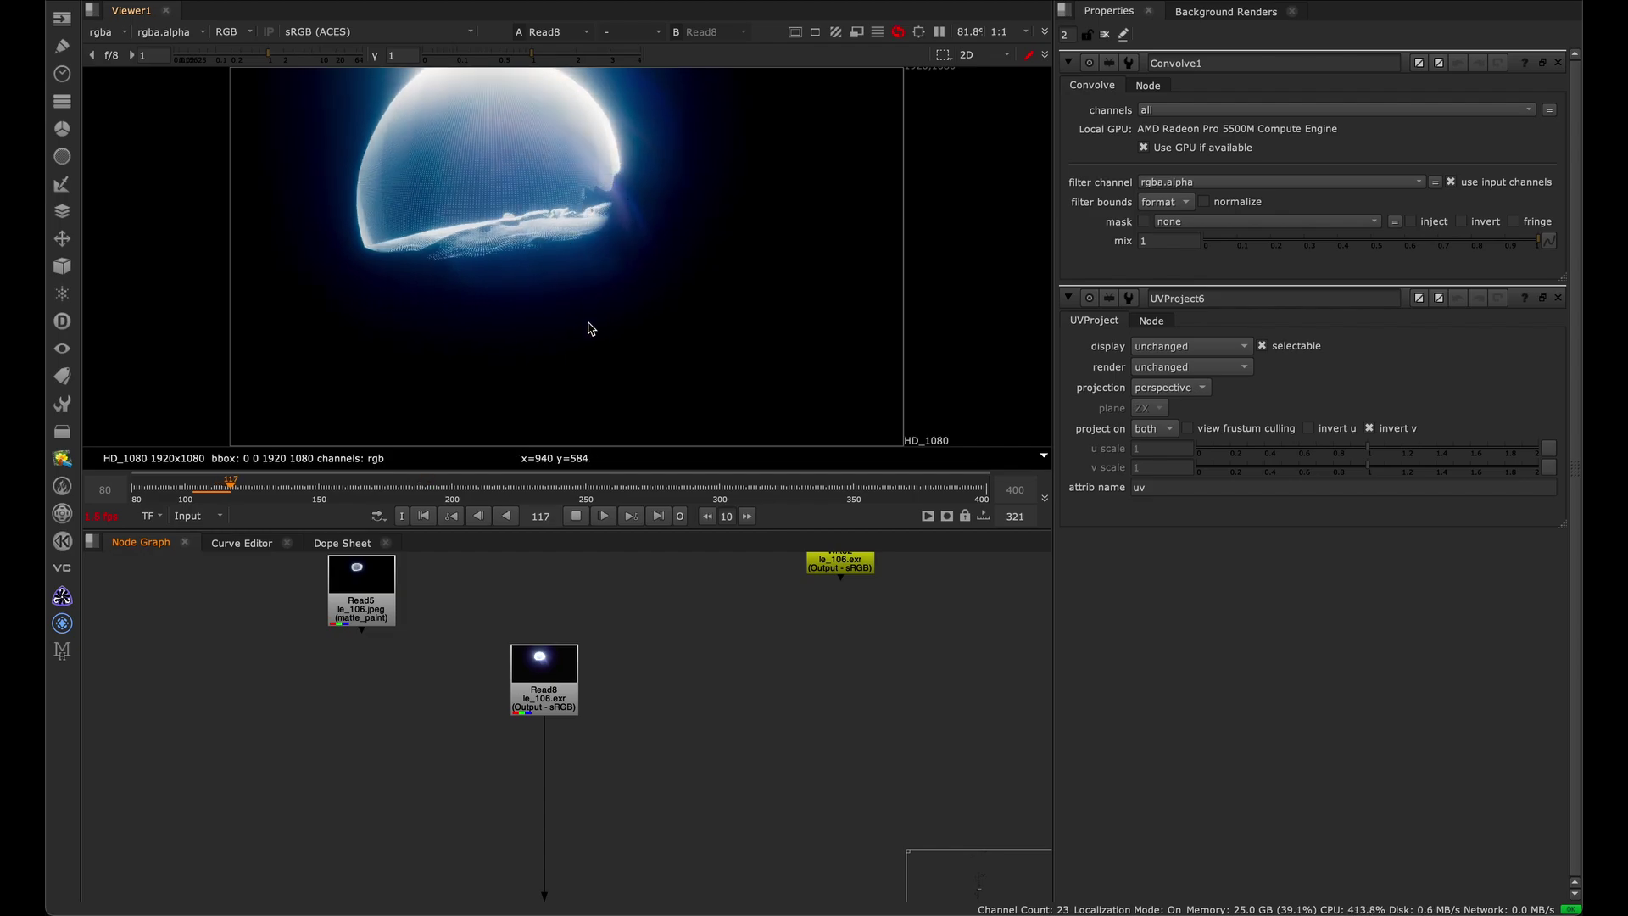
left_click(578, 516)
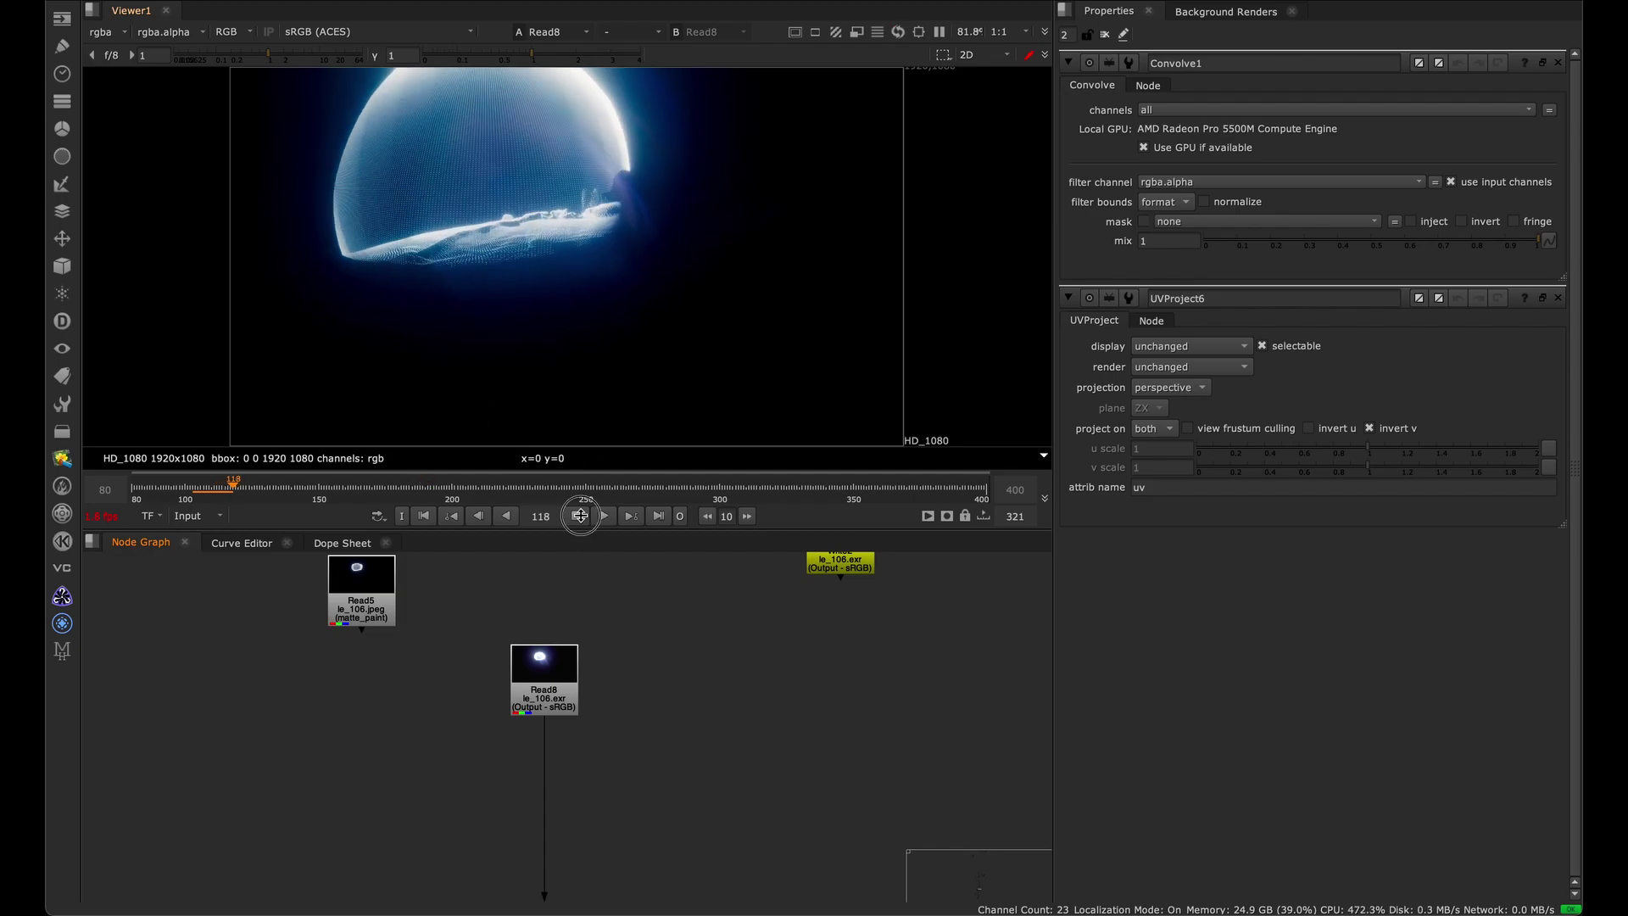
left_click(291, 489)
left_click(511, 296)
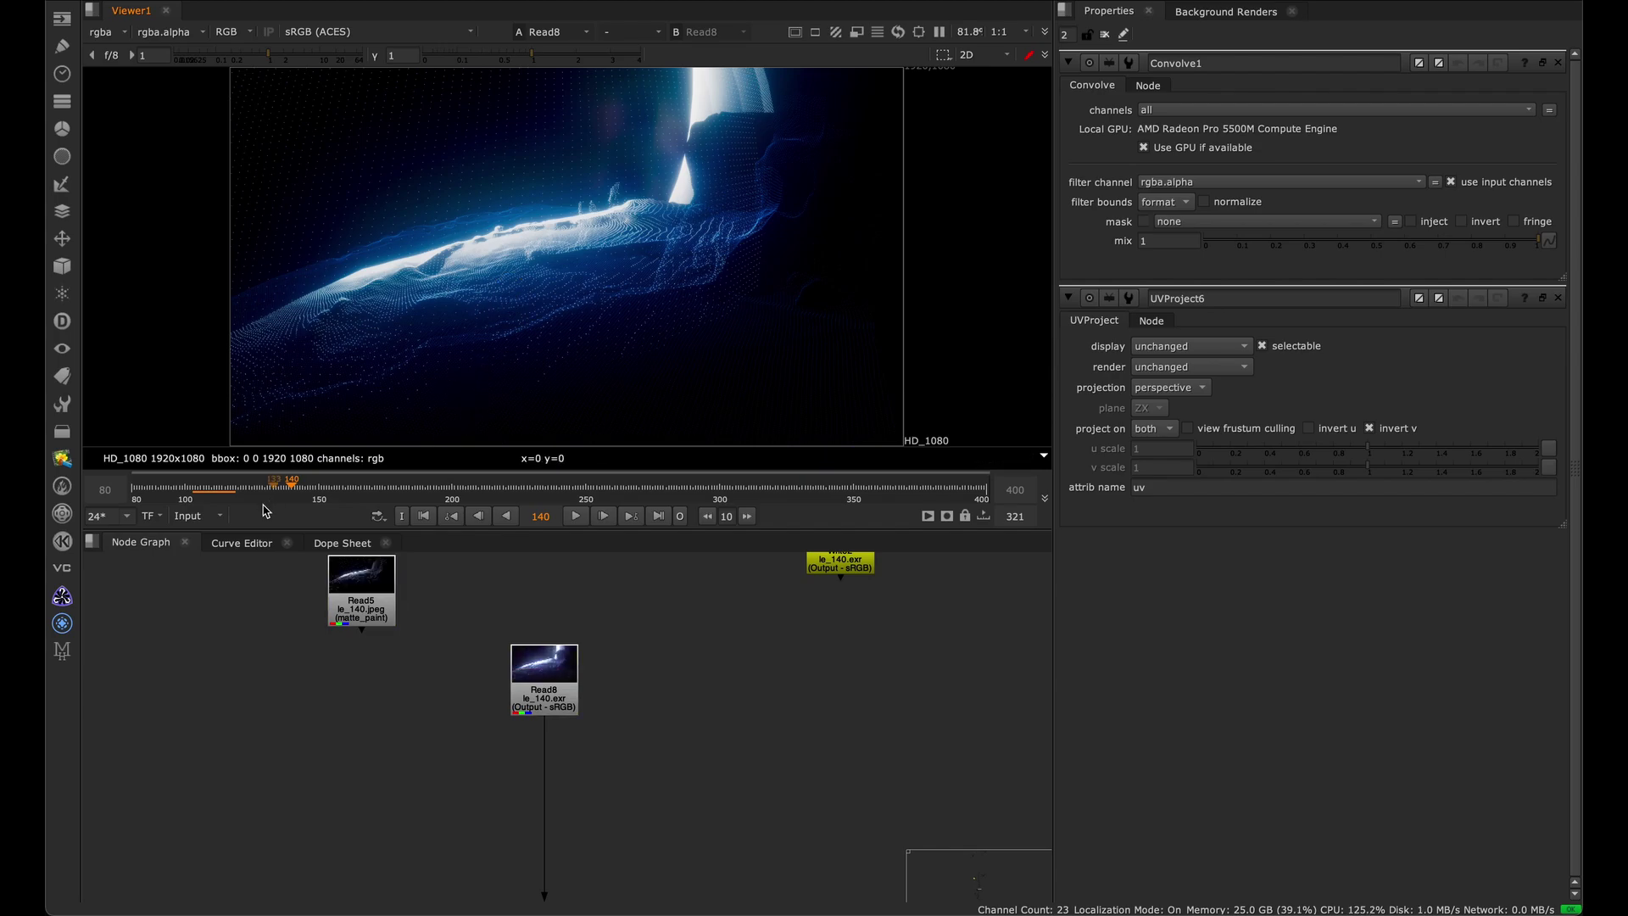
Go to frame 144 of the Read8 render and inspect its glowing terrain points up close.
left_click_drag(234, 497, 302, 492)
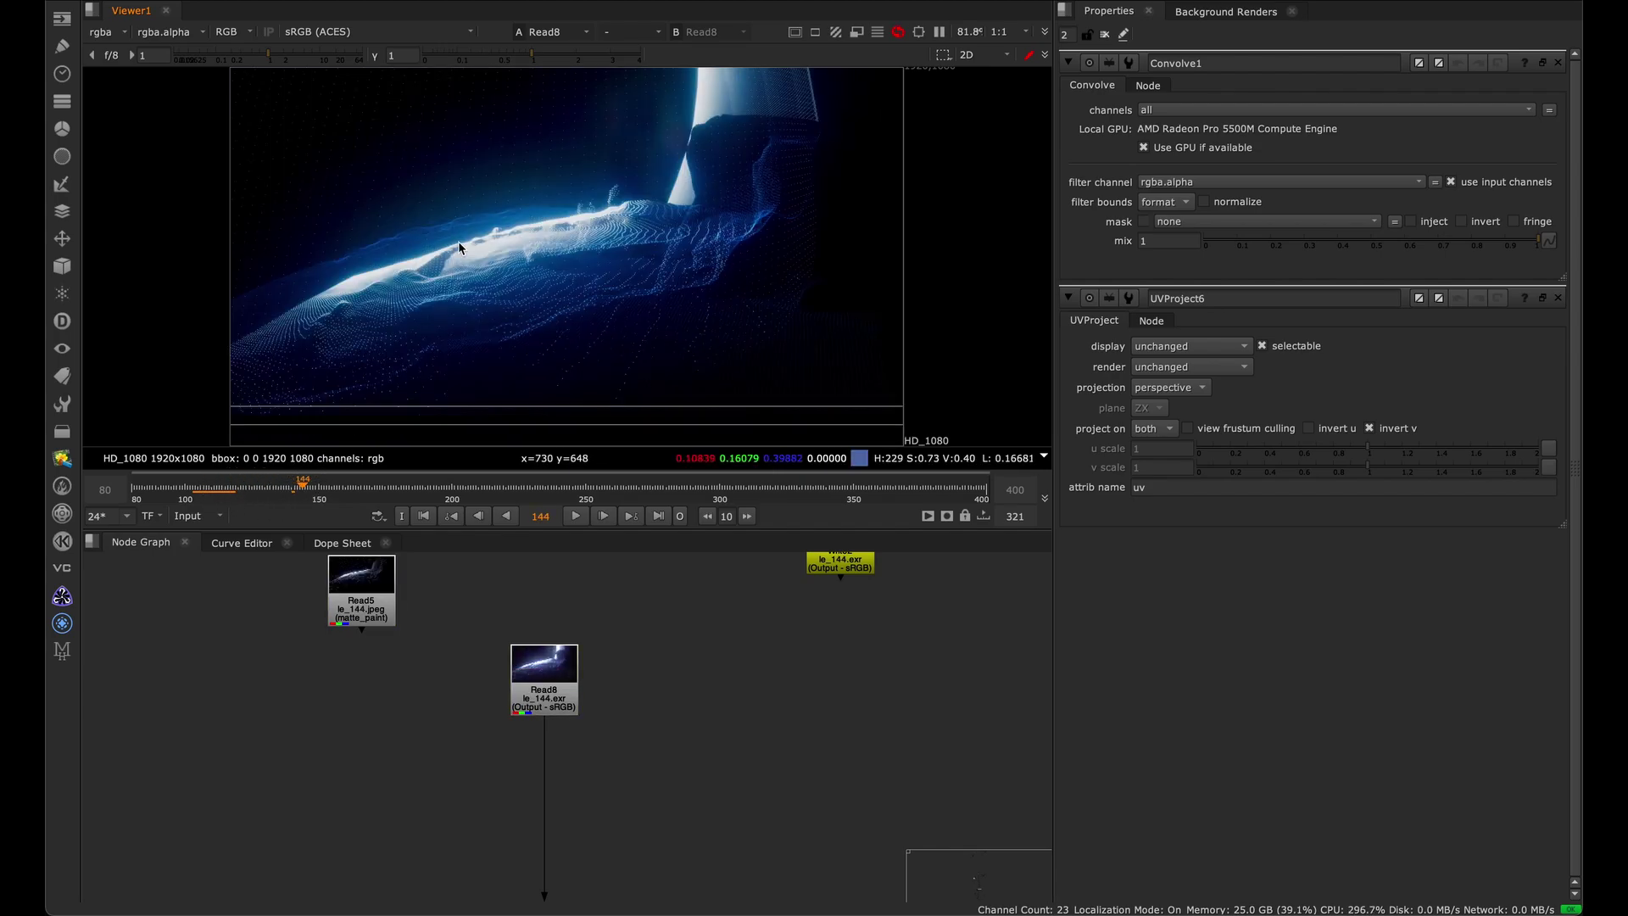
scroll(472, 246, "up", 10)
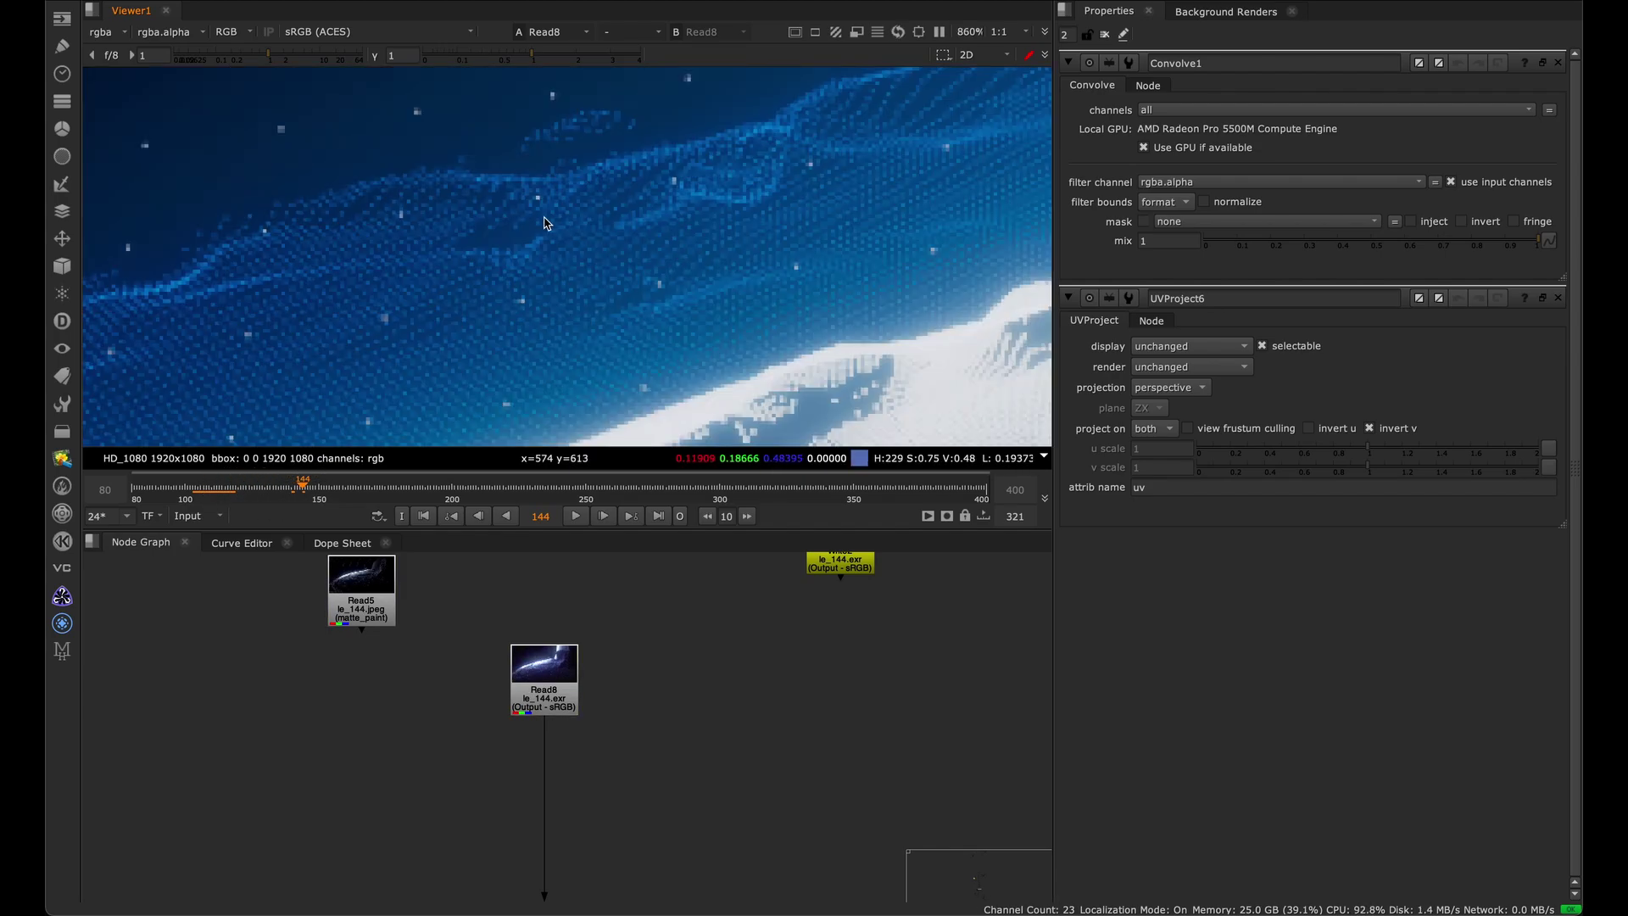
middle_click(545, 268)
key("f")
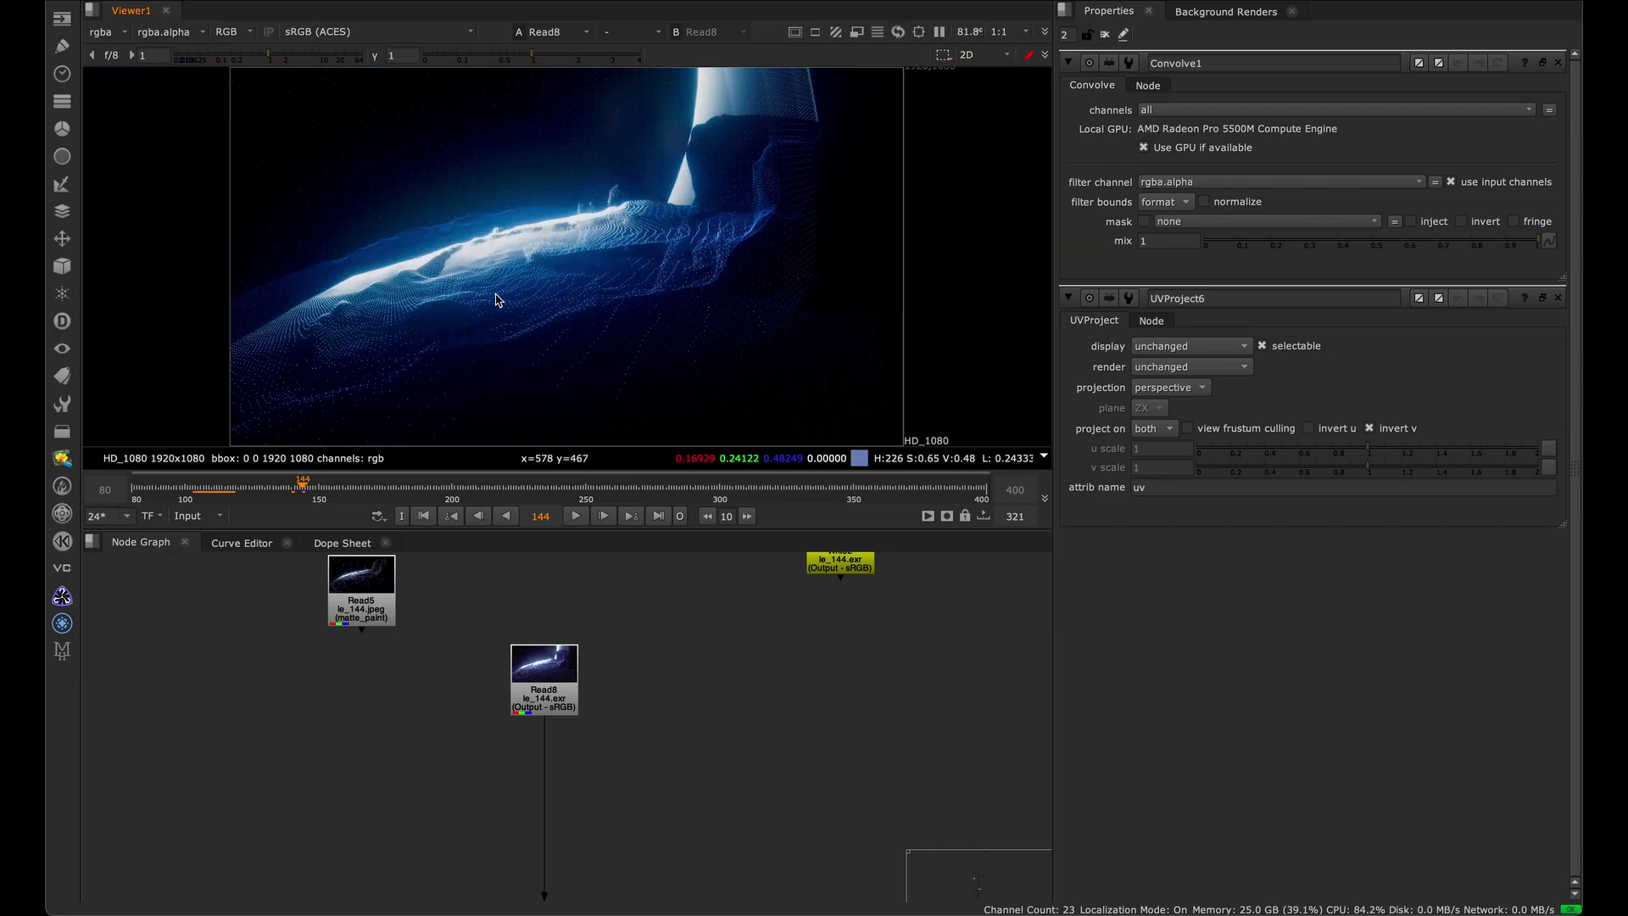
middle_click_drag(549, 681, 550, 678)
scroll(551, 681, "down", 10)
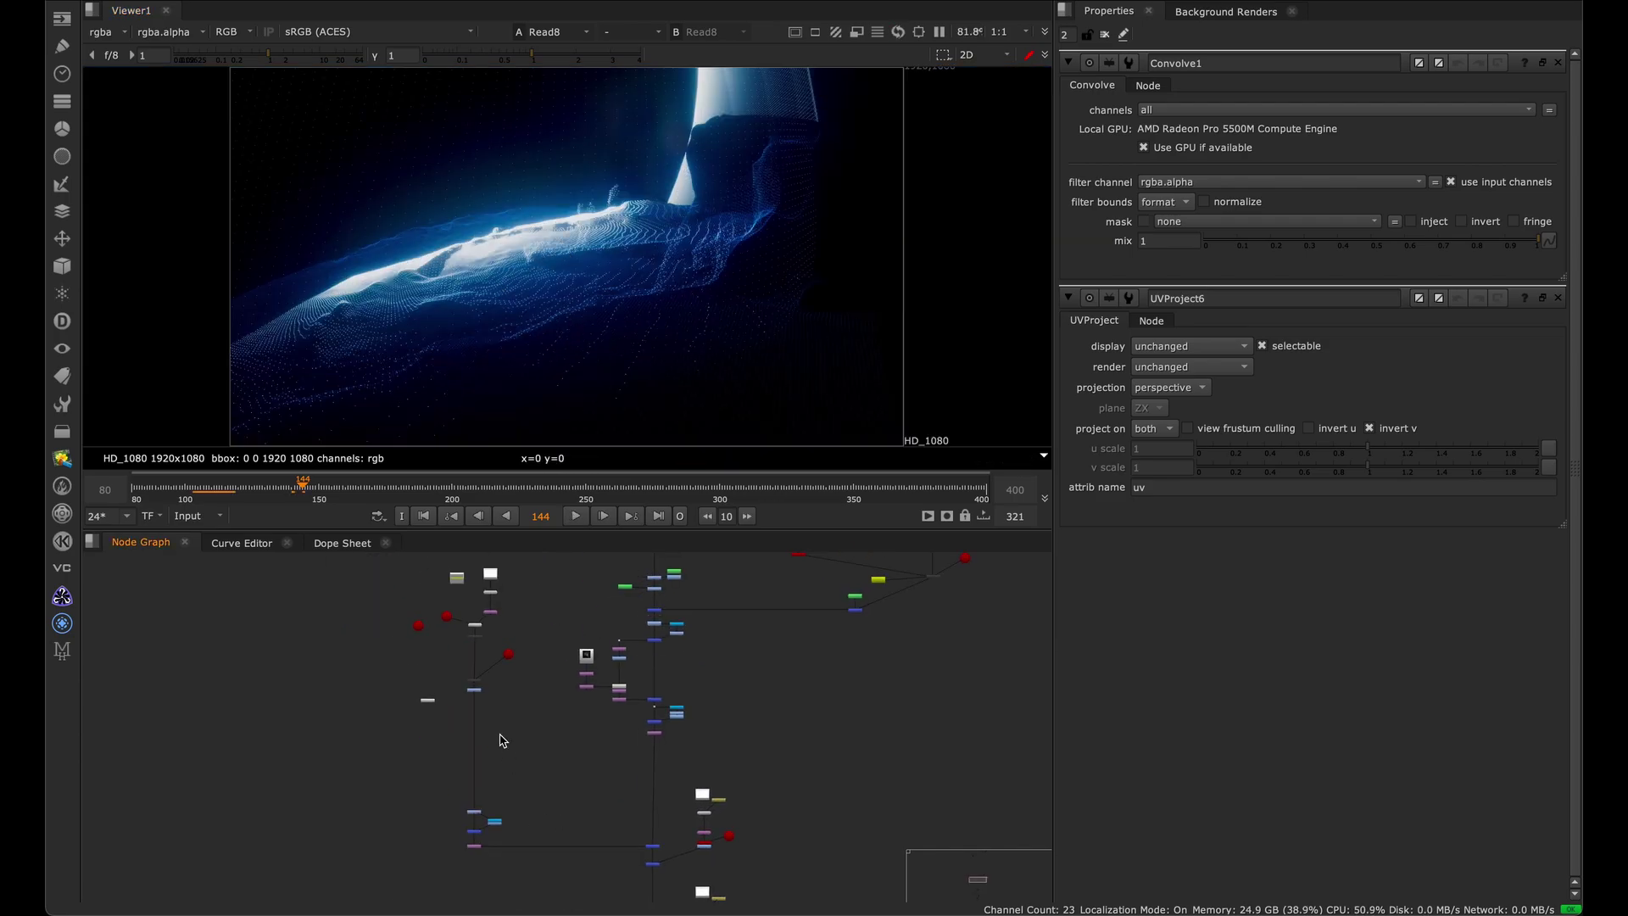
Follow the lidar glow branch to its start and view the black-and-white point render at Grade6.
scroll(506, 732, "up", 5)
left_click(502, 827)
key("2")
middle_click_drag(545, 764, 563, 604)
scroll(533, 706, "up", 4)
left_click(539, 679)
key("1")
scroll(534, 679, "down", 7)
middle_click_drag(529, 797, 516, 662)
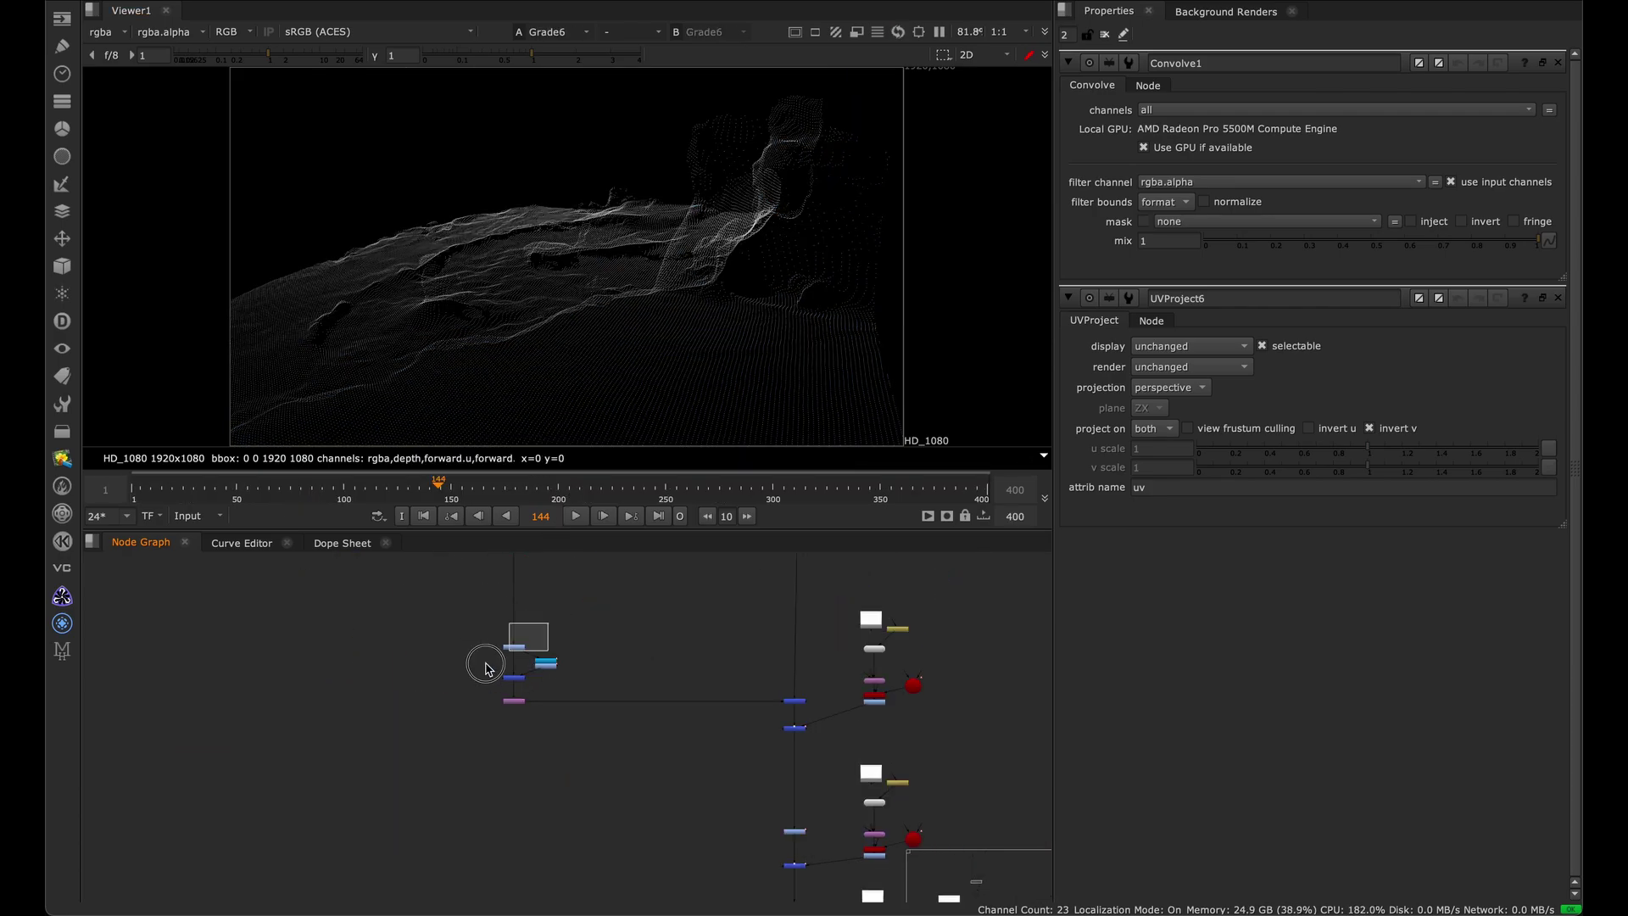
View the glow merge in the lidar branch and the blue-tinted result at Crop3.
scroll(537, 671, "up", 5)
left_click_drag(486, 669, 396, 820)
key("1")
left_click(483, 688)
key("1")
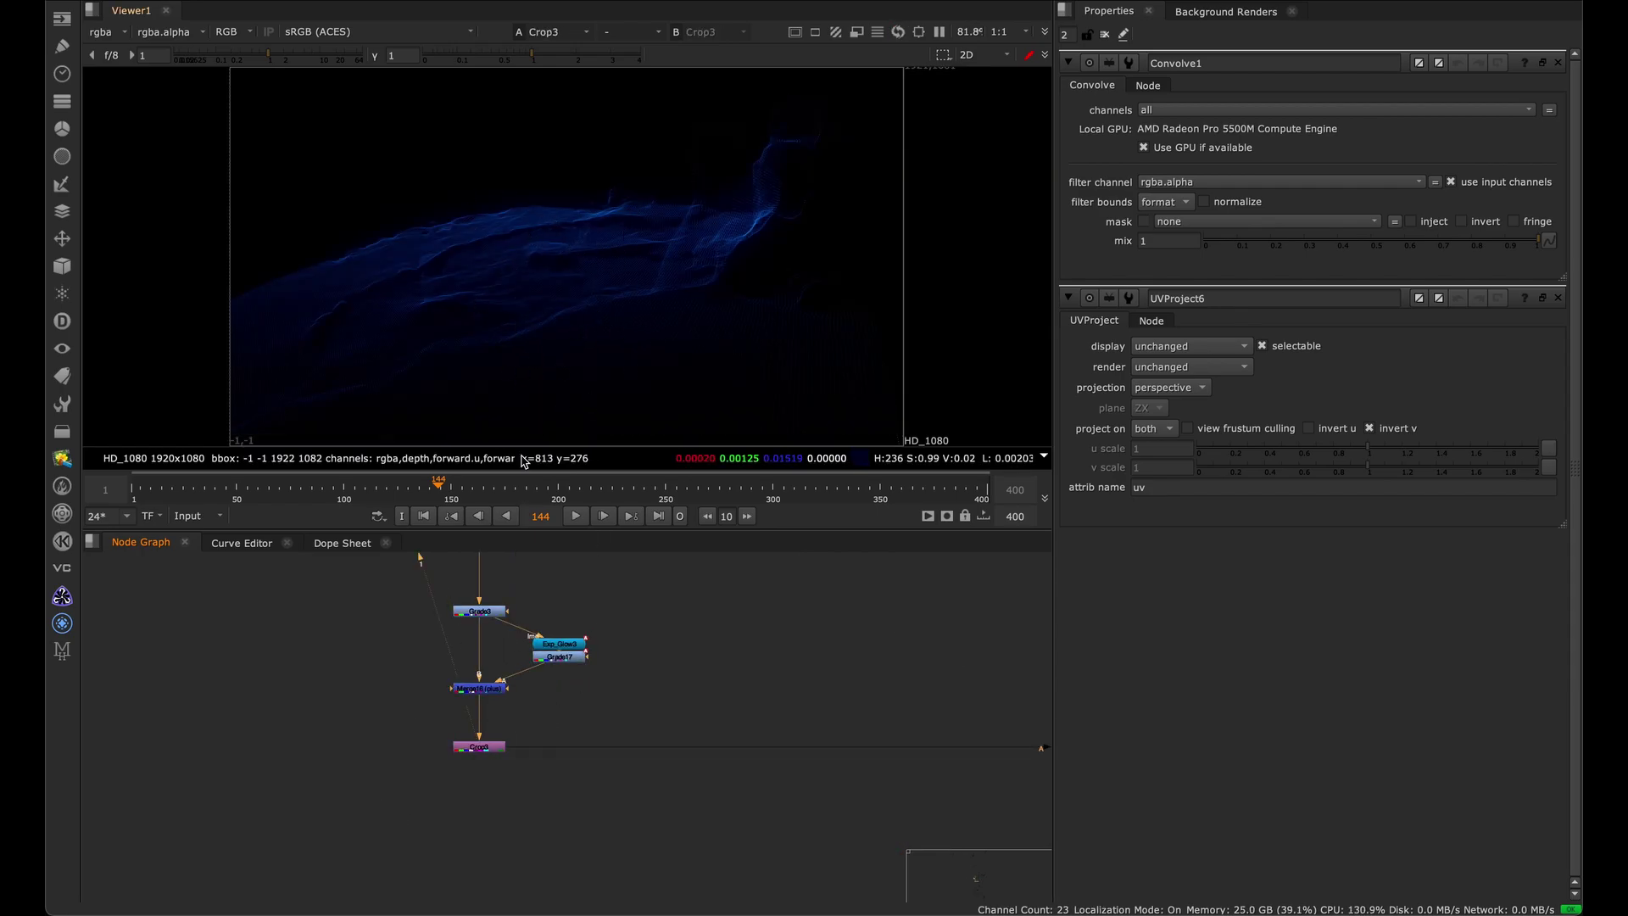
Follow the lidar branch to the main branch and view Merge1, where it is added.
scroll(585, 588, "down", 6)
scroll(653, 632, "up", 7)
middle_click_drag(795, 672, 635, 832)
left_click(577, 689)
key("1")
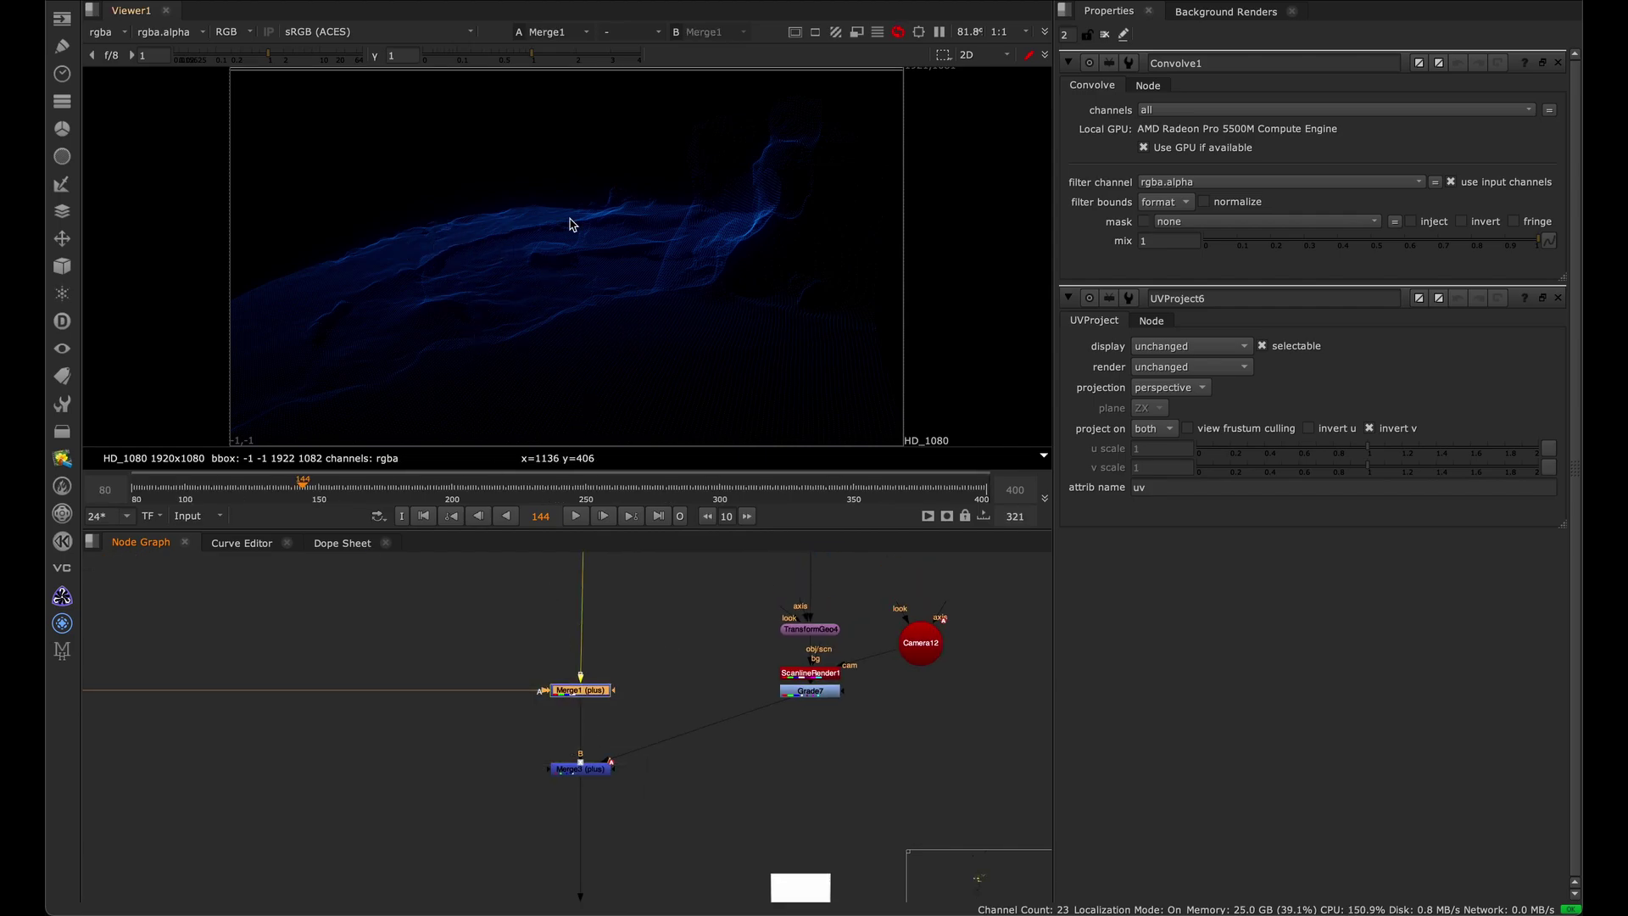
Return to the rendered EXR sequence in Read8 and play it back.
middle_click_drag(627, 697, 625, 648)
scroll(611, 646, "down", 6)
middle_click_drag(625, 817, 582, 625)
scroll(580, 624, "up", 5)
left_click(524, 687)
key("1")
left_click(596, 592)
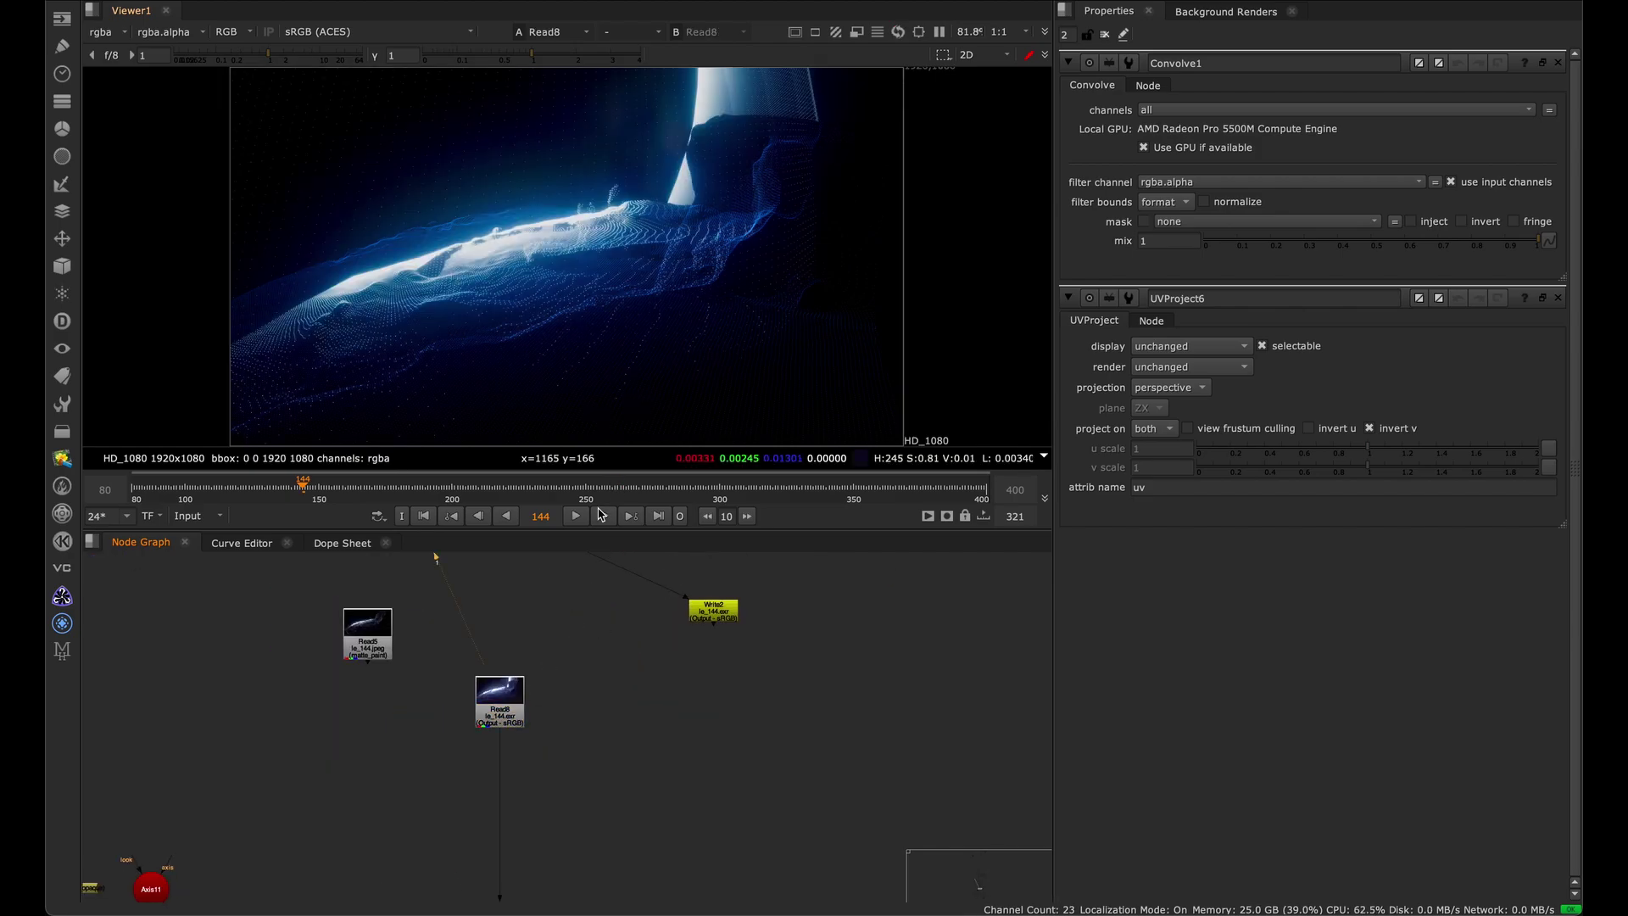
left_click(579, 518)
scroll(556, 647, "left", 5)
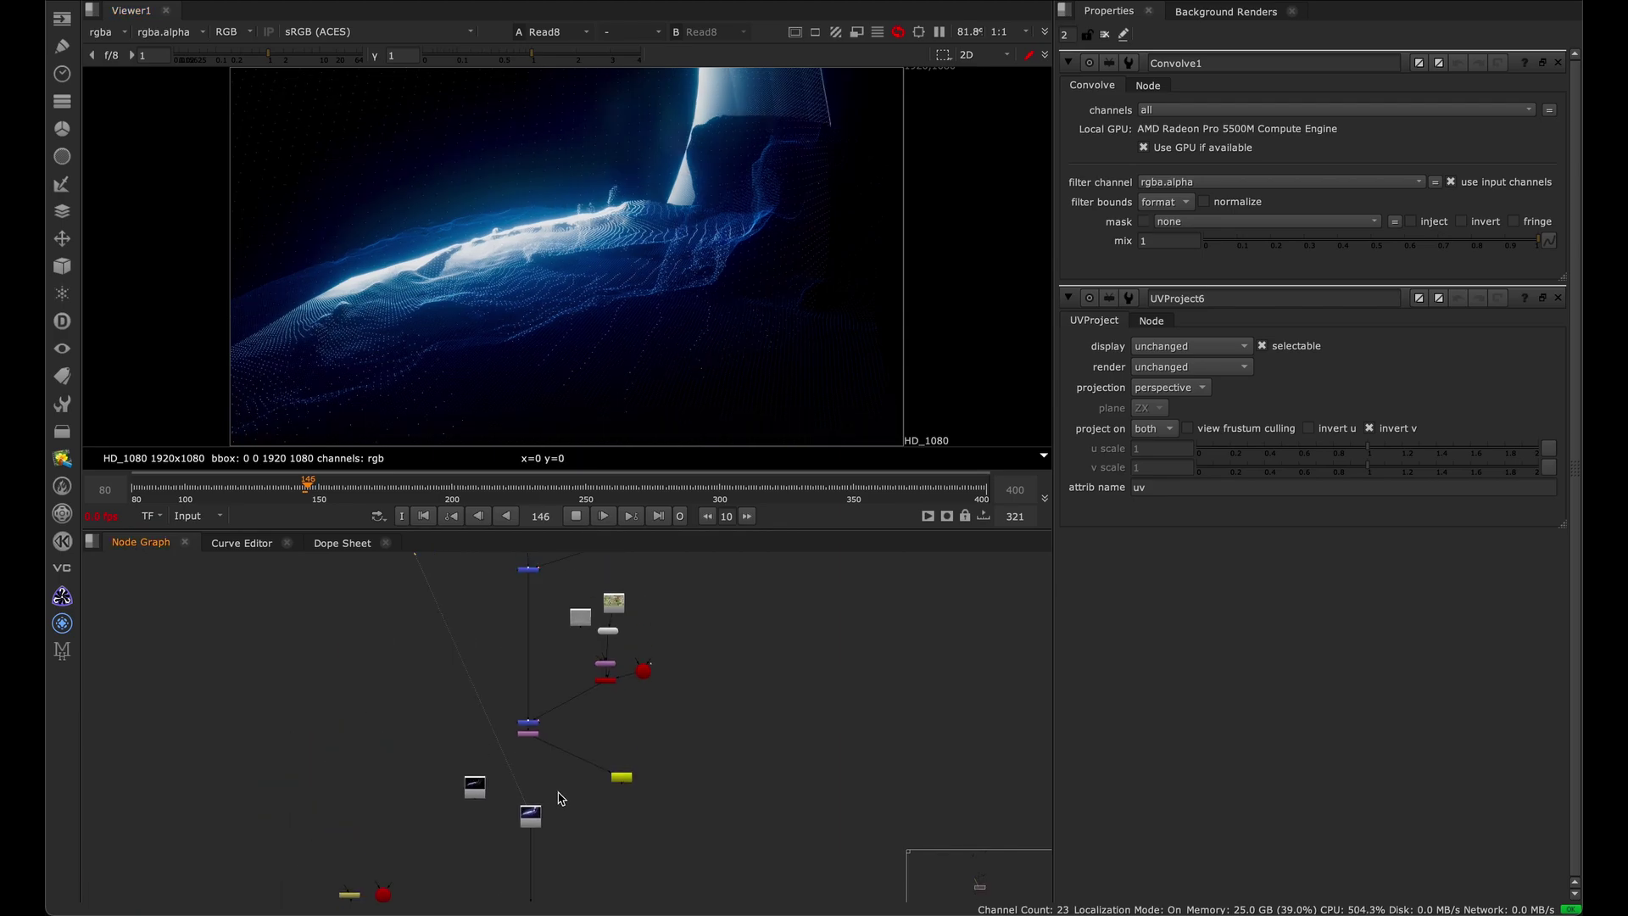
scroll(602, 639, "left", 5)
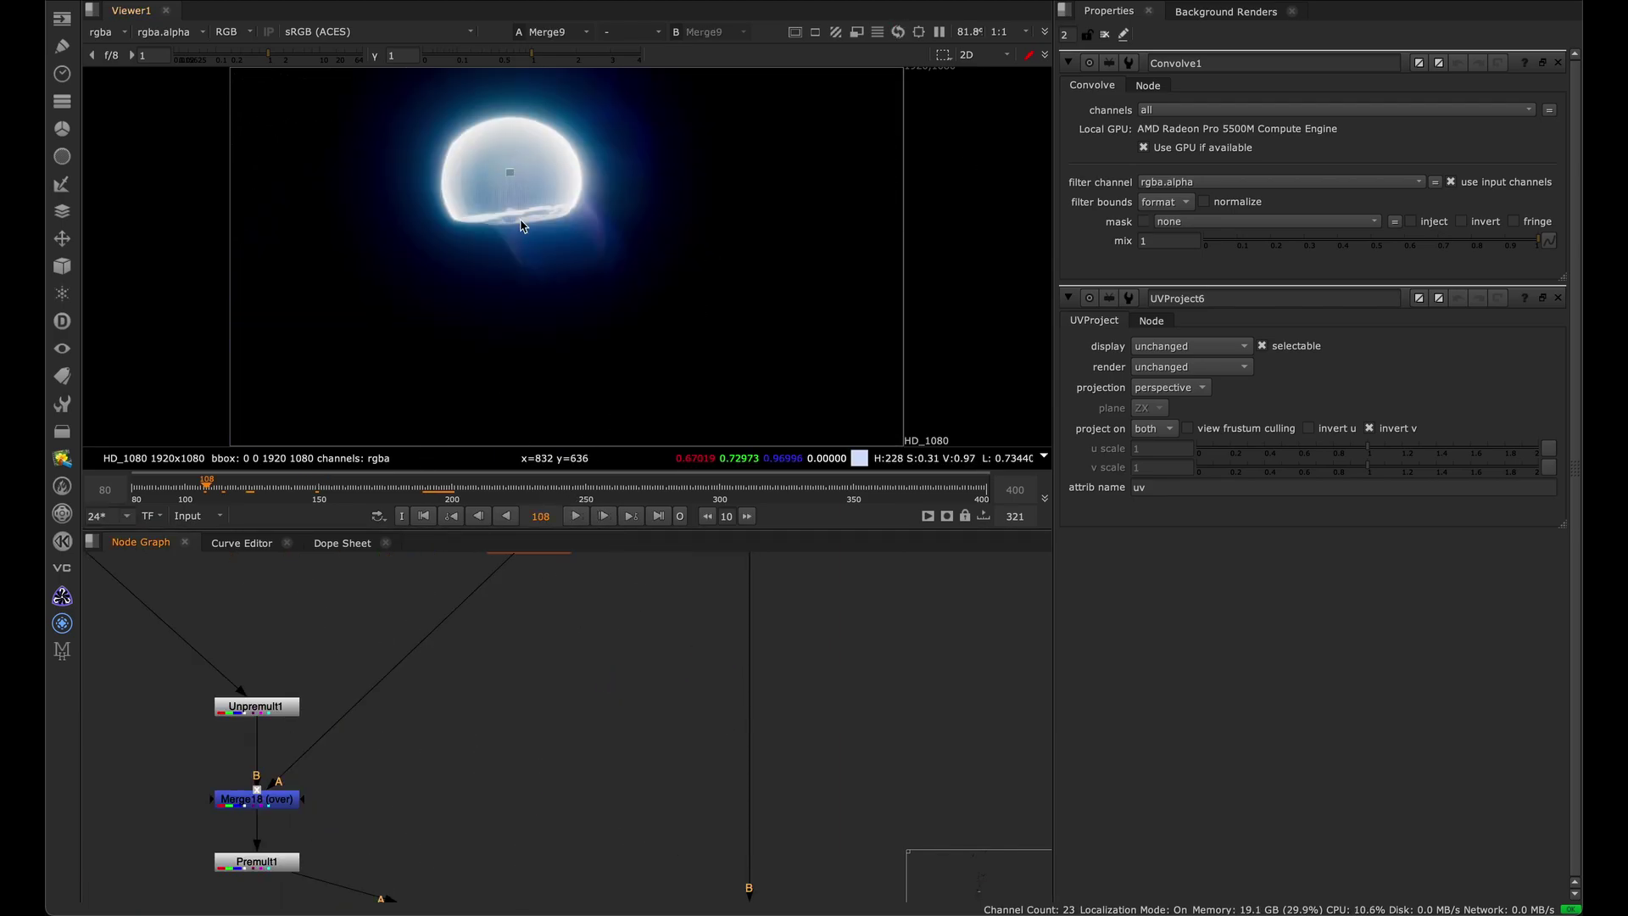
Play back Merge9, go to frame 190 and inspect the green camera outline up close.
scroll(545, 628, "down", 3)
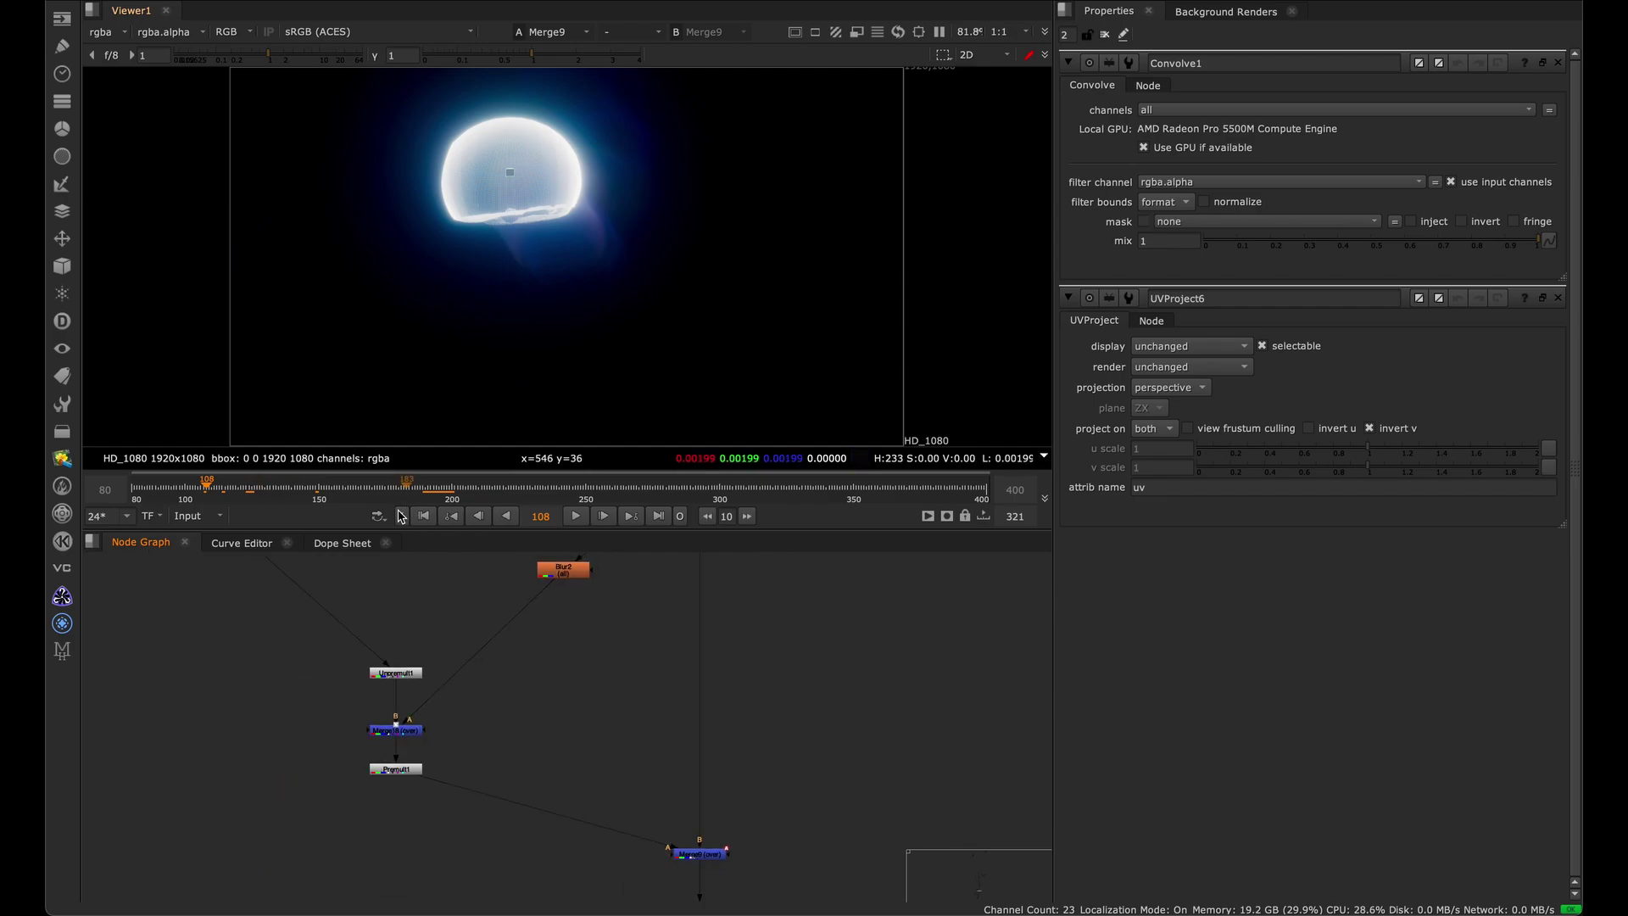
left_click(577, 516)
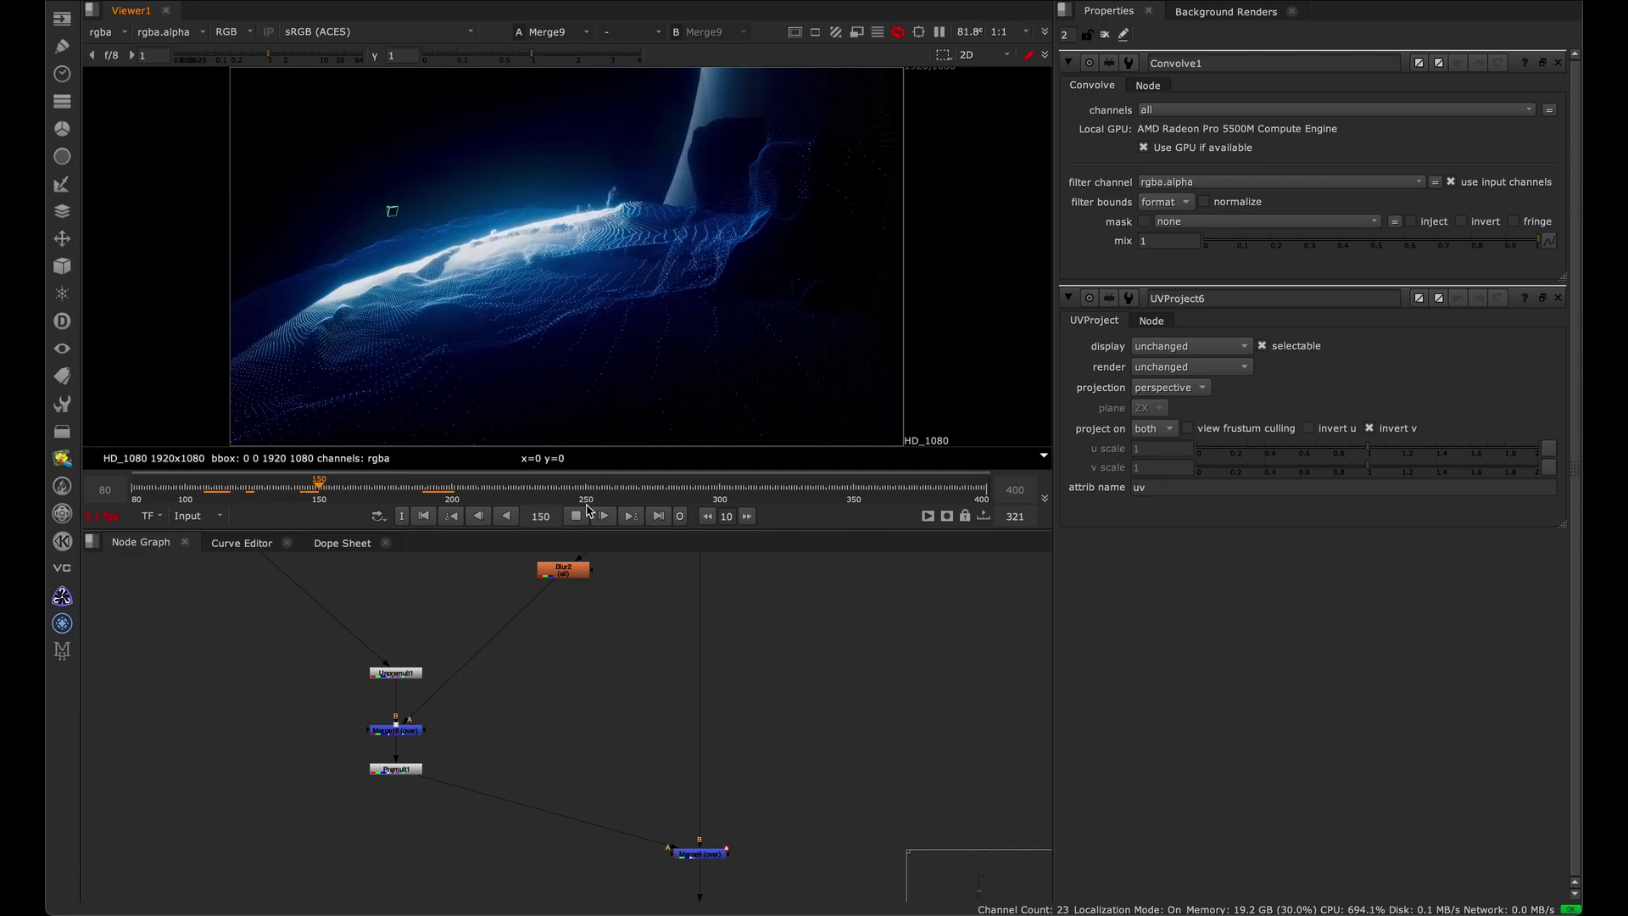
mouse_move(395, 492)
left_mouse_down()
mouse_move(456, 498)
mouse_move(426, 494)
left_mouse_up()
scroll(351, 227, "up", 6)
middle_click_drag(430, 716, 674, 912)
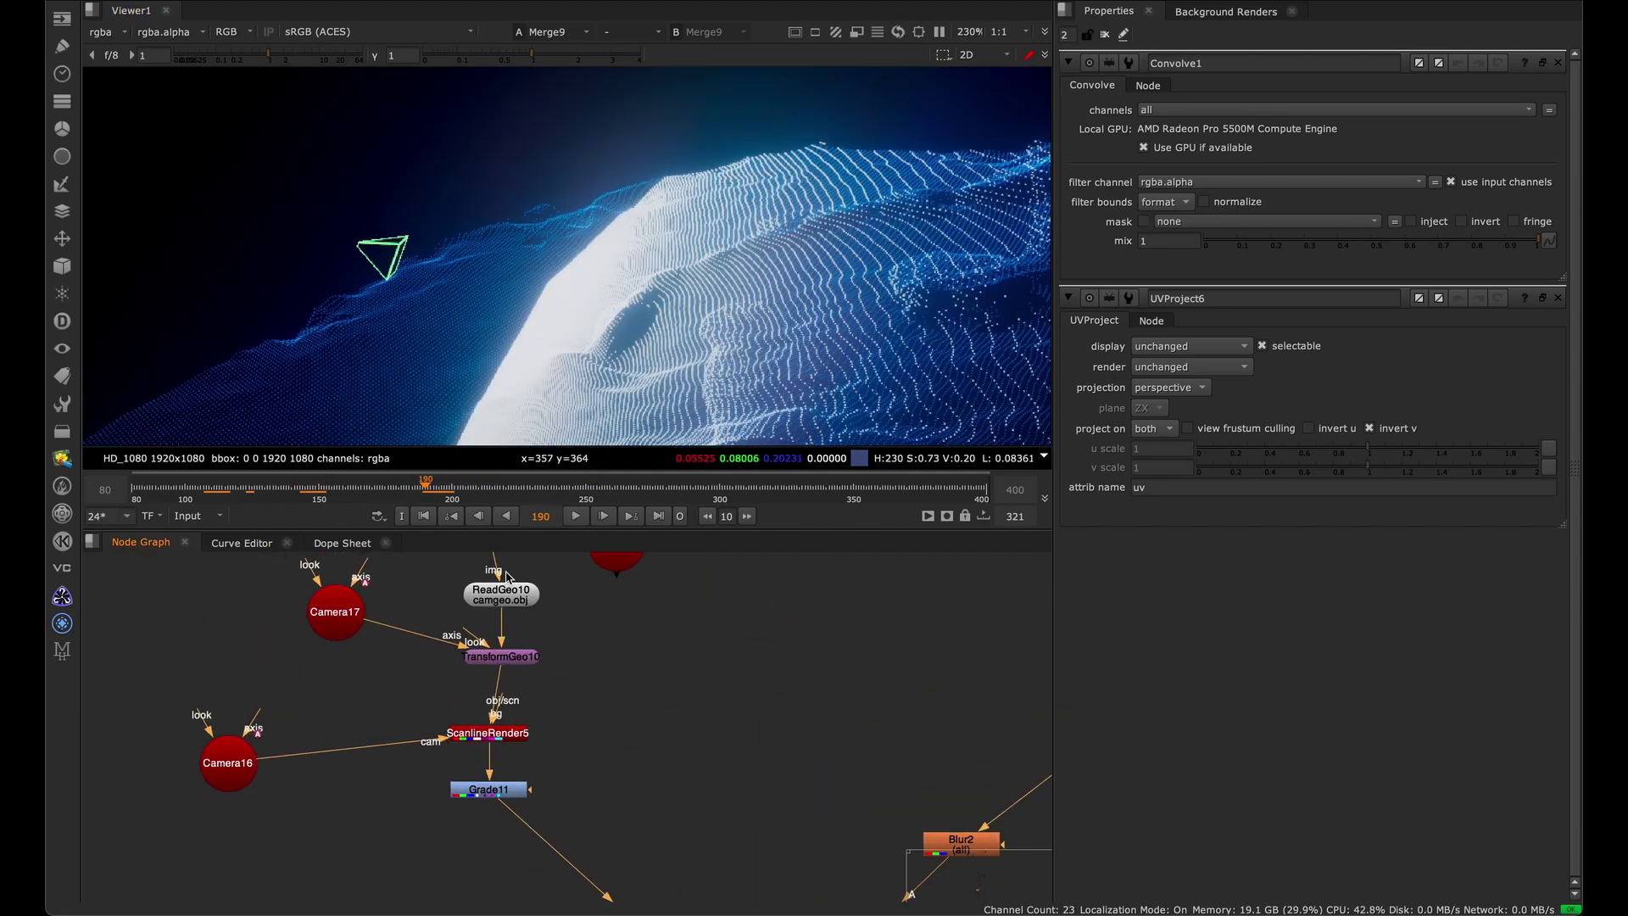
View ReadGeo10 in 3D and look around the scene from several angles.
scroll(478, 635, "up", 3)
left_click(535, 599)
key("1")
left_click(537, 688)
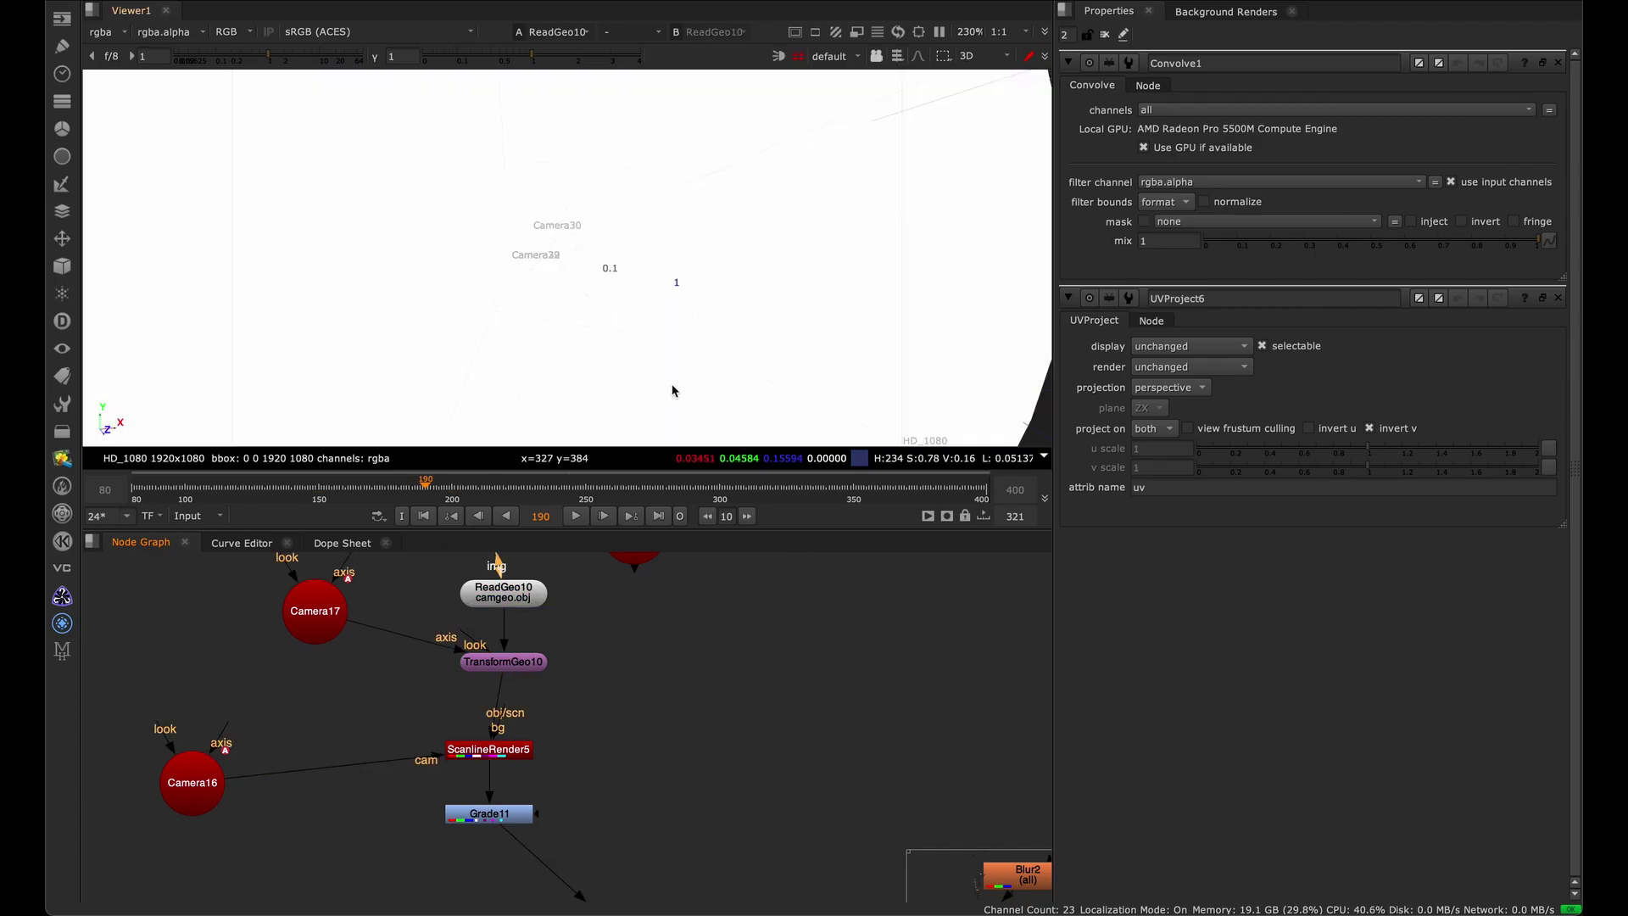
scroll(774, 345, "down", 5)
left_click_drag(774, 346, 578, 305, "ctrl")
scroll(730, 280, "up", 4)
mouse_move(730, 280)
left_mouse_down("ctrl")
mouse_move(436, 346)
mouse_move(762, 361)
mouse_move(757, 267)
left_mouse_up("ctrl")
left_click_drag(787, 327, 793, 280, "ctrl")
scroll(509, 713, "up", 3)
View TransformGeo10 and Camera17 in the 3D scene.
middle_click_drag(552, 682, 580, 775)
left_click(581, 737)
key("1")
left_click_drag(591, 728, 592, 726)
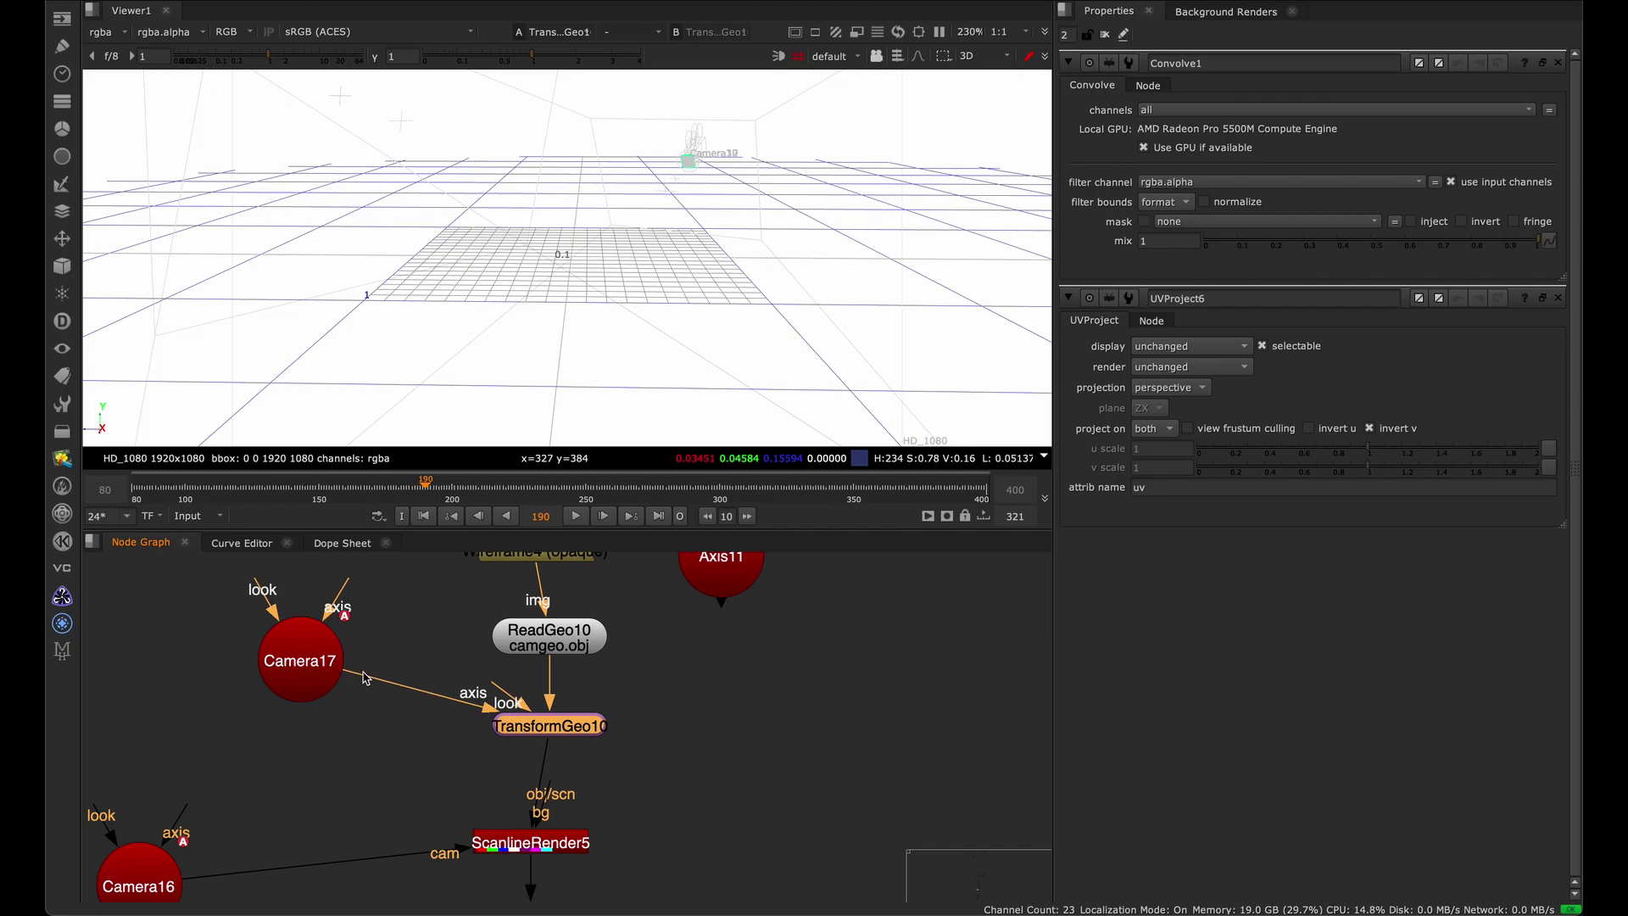
left_click(313, 674)
key("1")
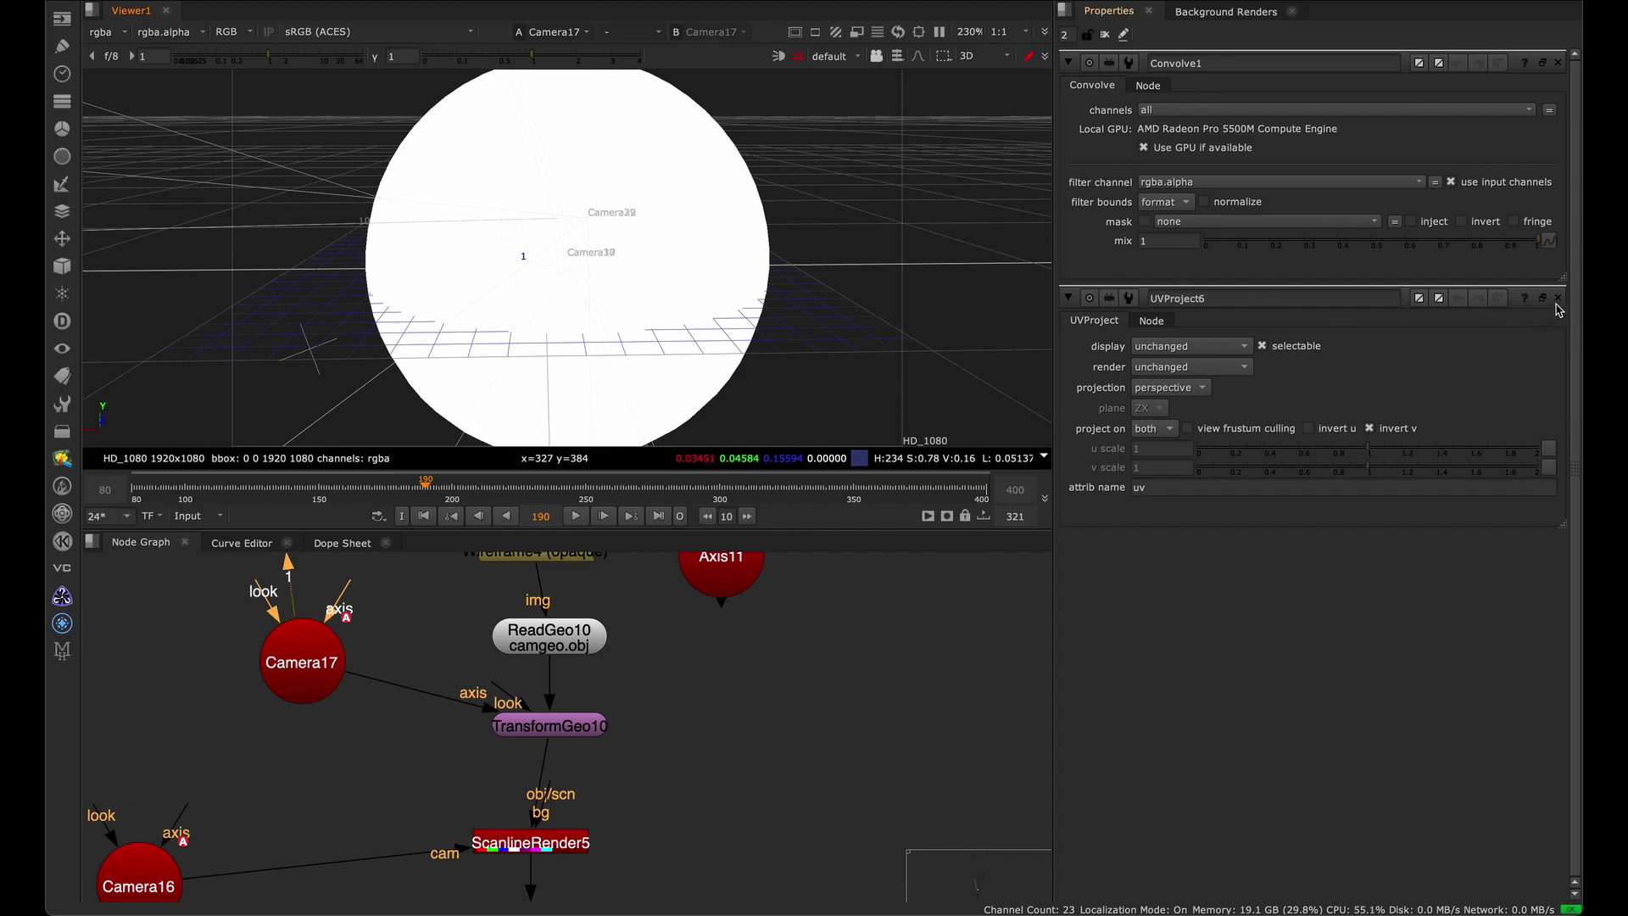
Close the UVProject6 and Convolve1 properties, then open ReadGeo10's and view its camera geometry at an angle.
left_click(1558, 298)
left_click(1565, 63)
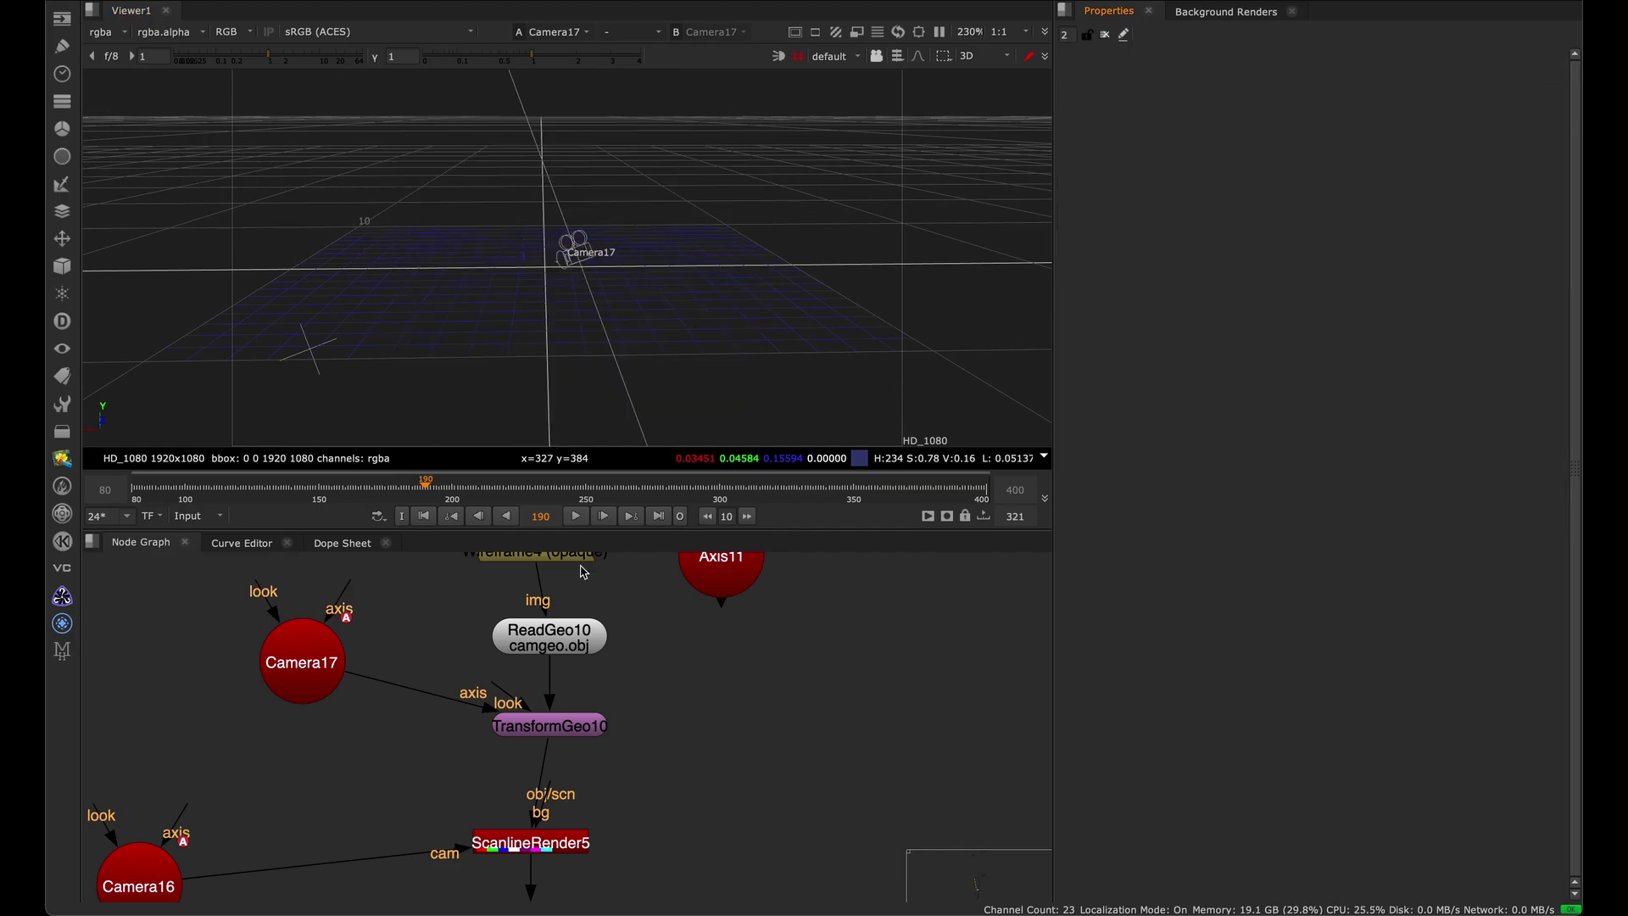
left_click(323, 655)
double_click(580, 632)
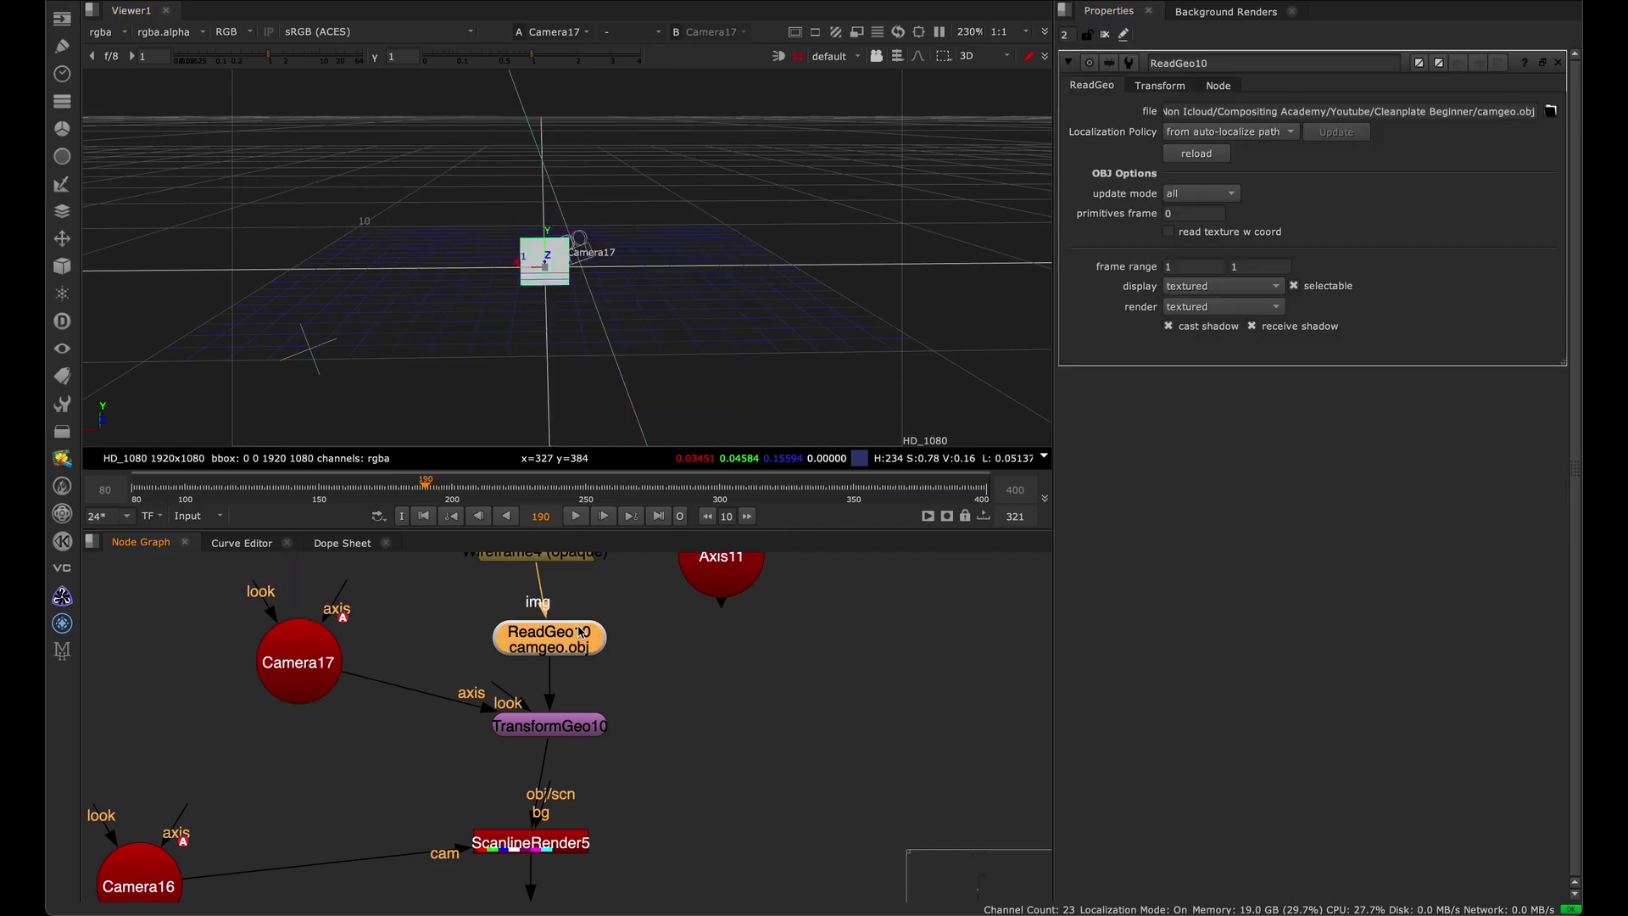
left_click_drag(618, 356, 526, 276, "super")
View TransformGeo10 in 3D, scrub to frame 194 and look around the geometry attached to Camera17.
left_click(575, 724)
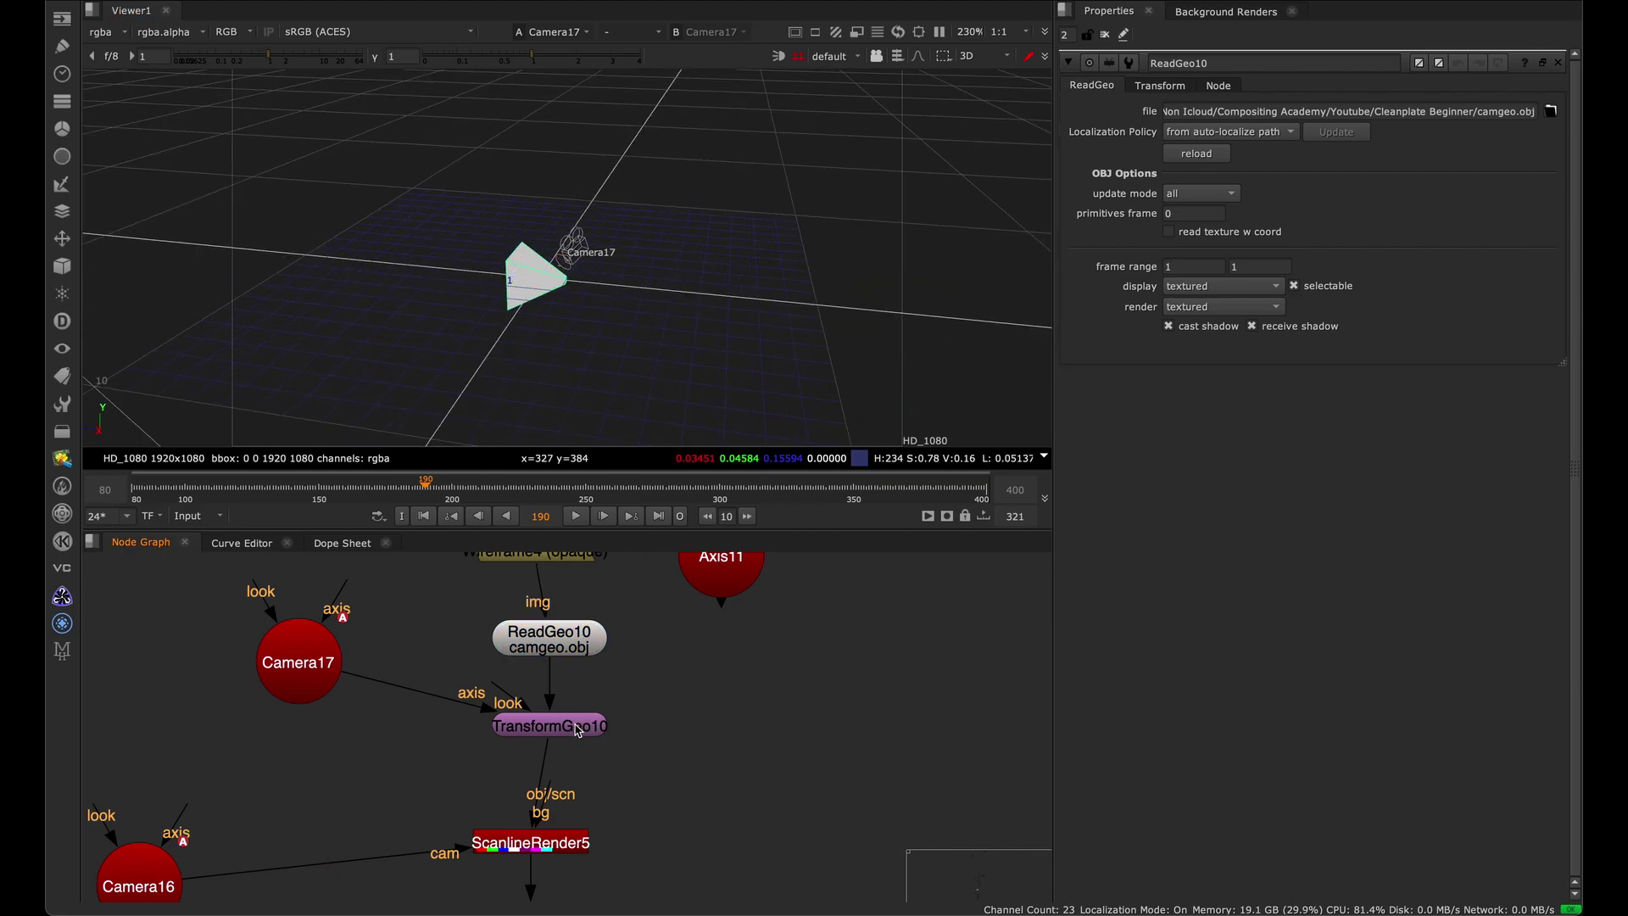
key("1")
scroll(707, 348, "up", 4)
left_click_drag(661, 413, 540, 387, "super")
scroll(693, 301, "up", 3)
mouse_move(441, 485)
left_mouse_down()
mouse_move(481, 498)
mouse_move(402, 501)
mouse_move(436, 500)
left_mouse_up()
scroll(547, 381, "down", 3)
left_click_drag(547, 379, 832, 301, "ctrl")
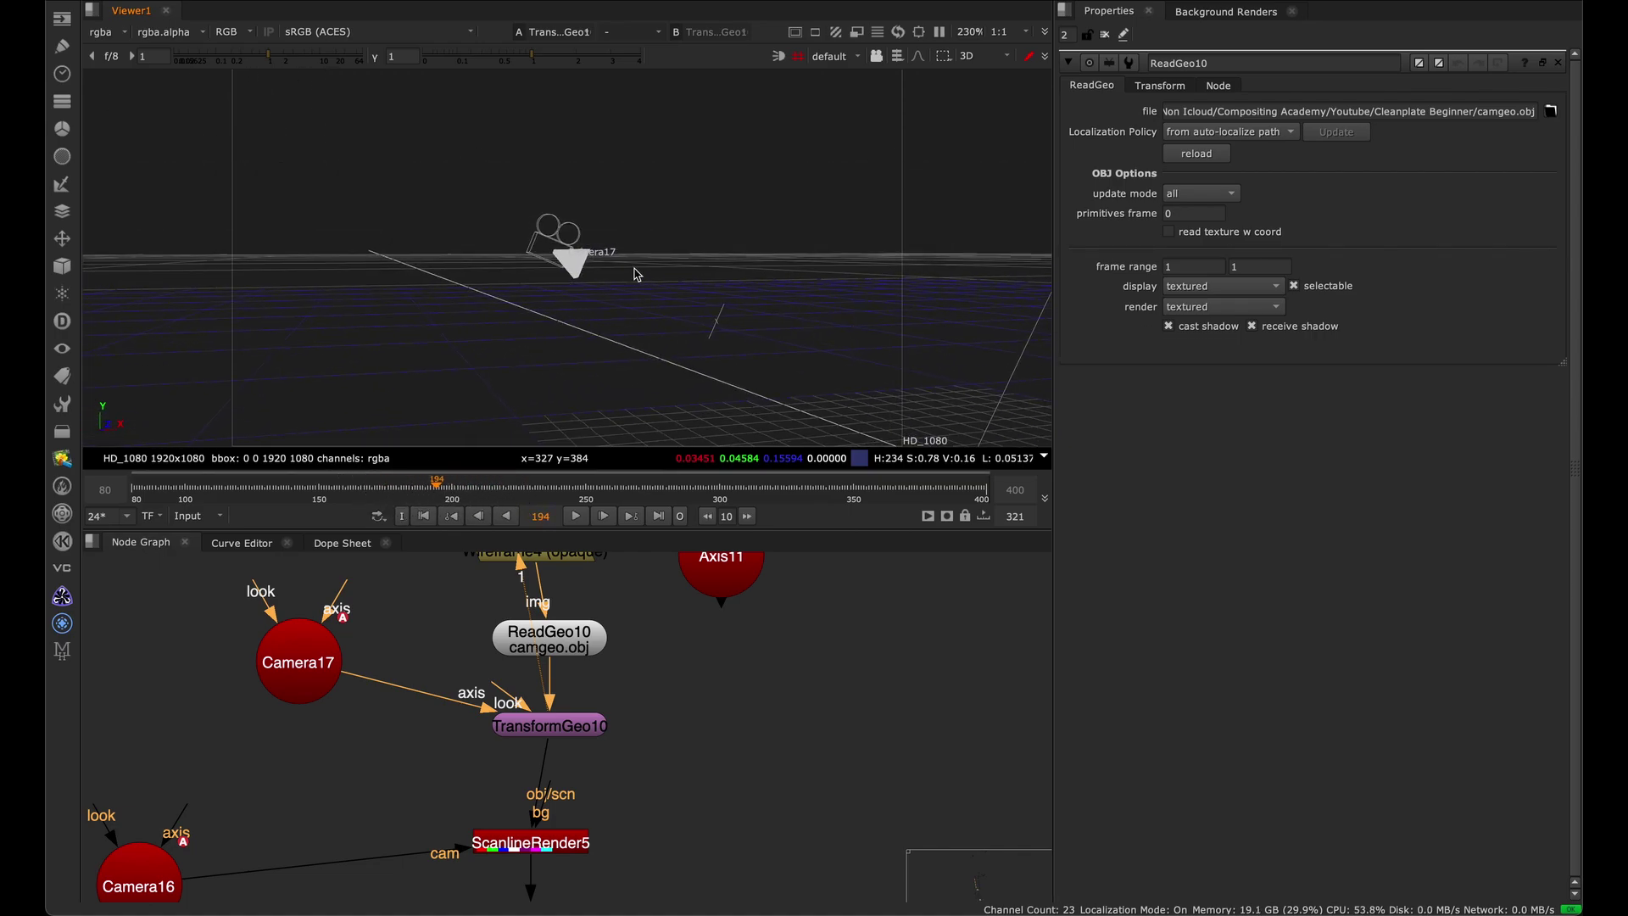
View the camera geometry rendered by ScanlineRender5 in the whole frame and scrub to frame 230.
scroll(534, 704, "down", 4)
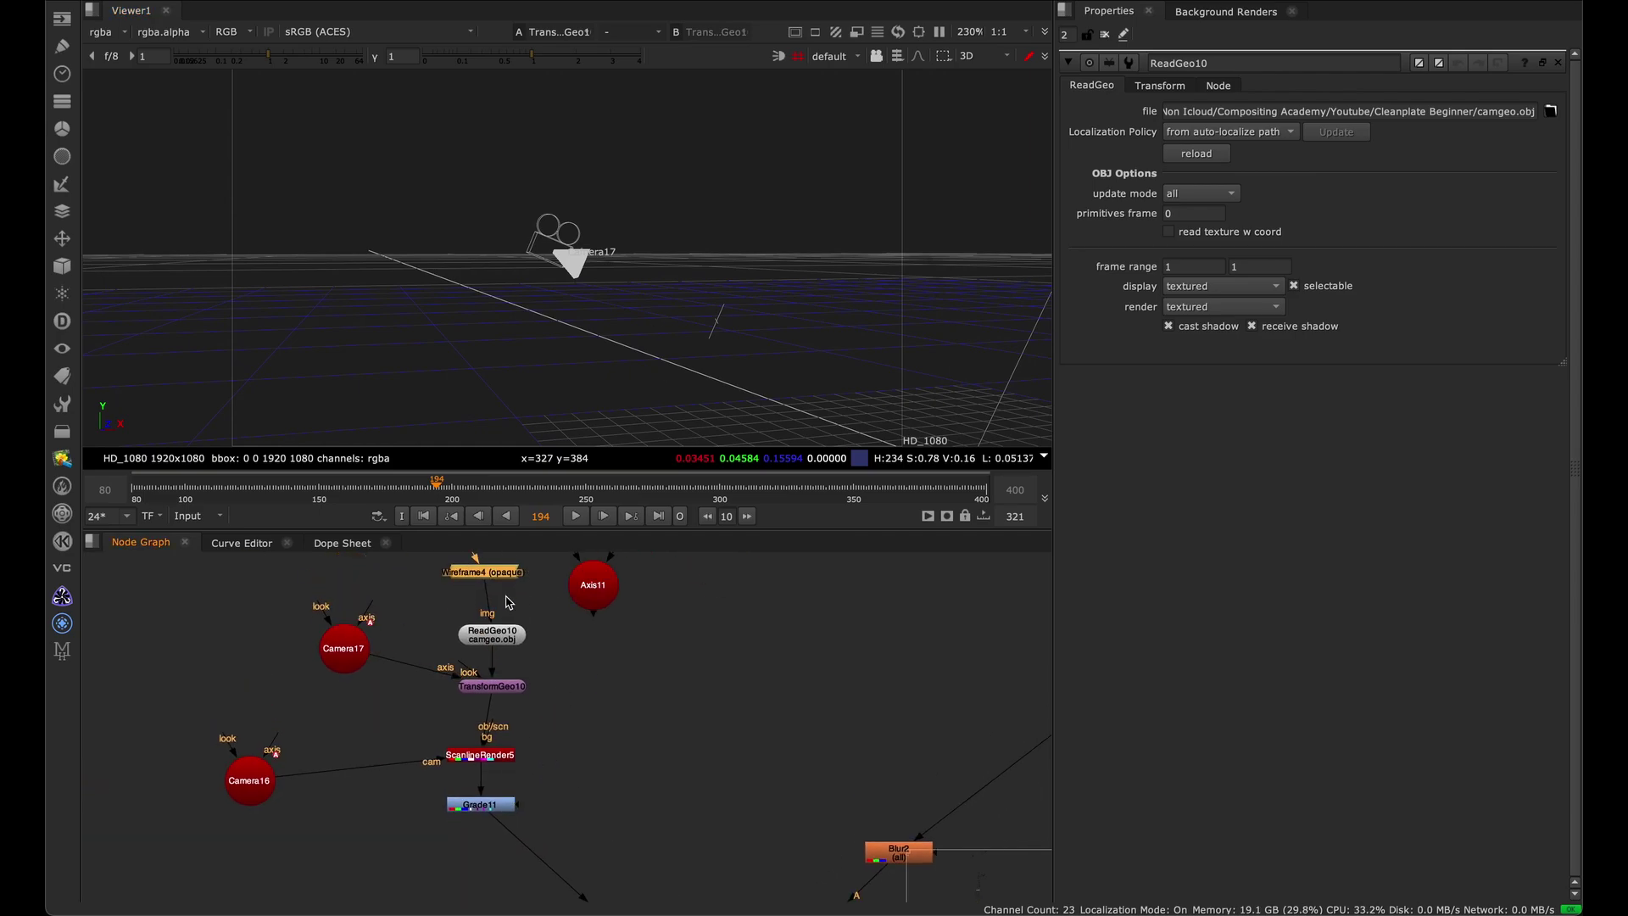
scroll(500, 614, "up", 3)
middle_click_drag(509, 651, 523, 517)
left_click_drag(600, 729, 411, 848)
key("1")
key("f")
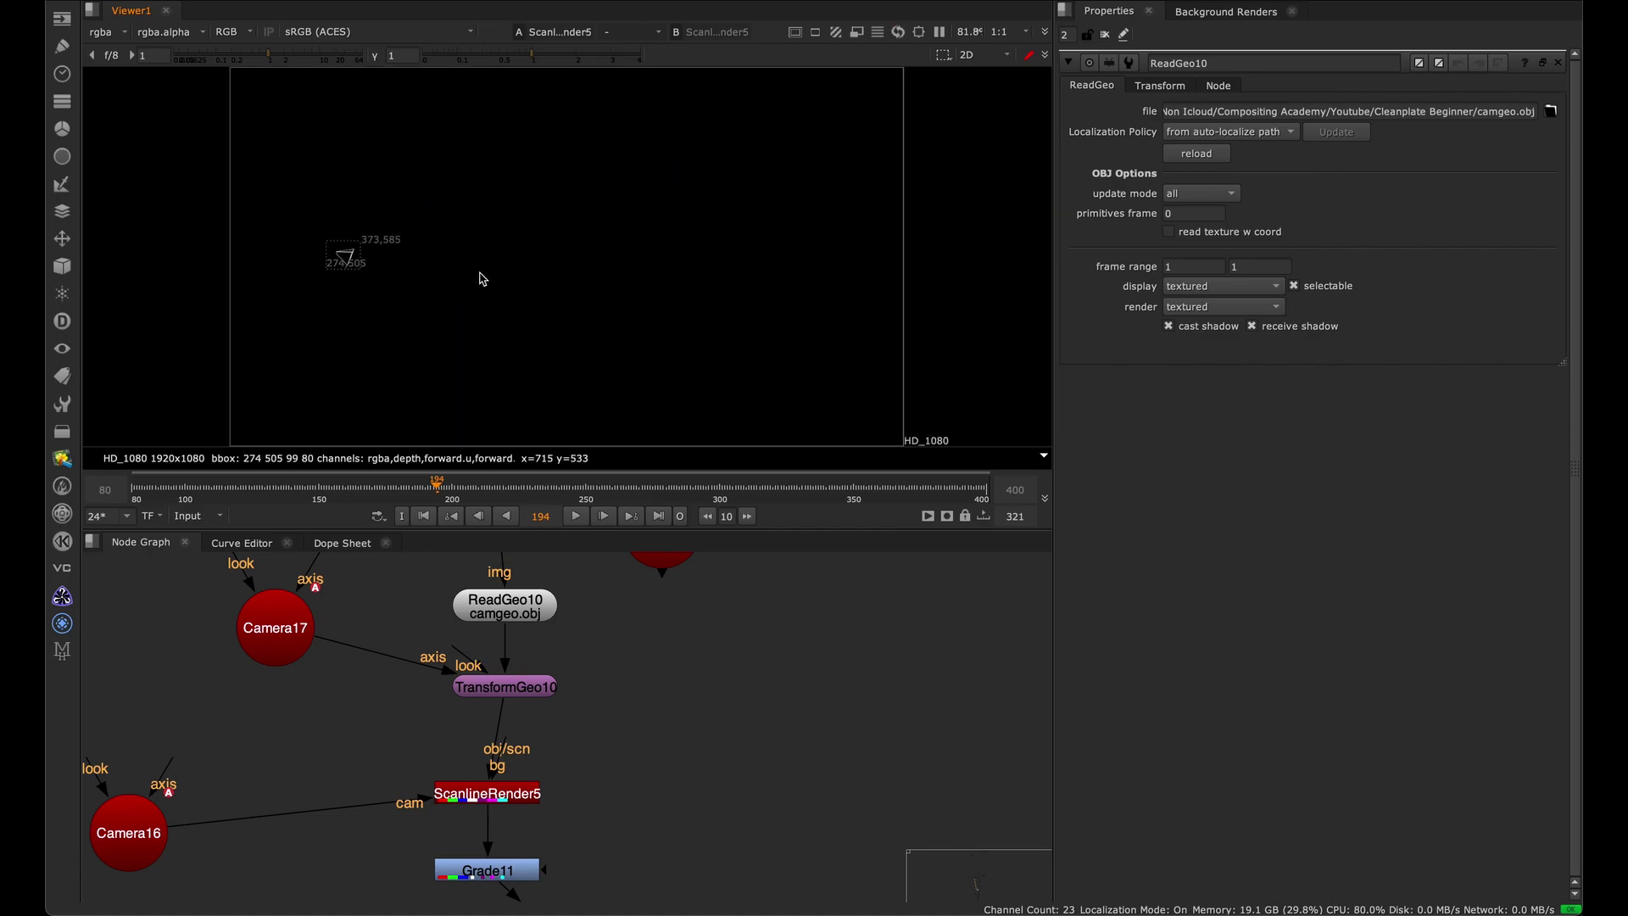
left_click_drag(478, 496, 622, 480)
View Grade11 and inspect the green camera wireframe up close.
middle_click_drag(618, 698, 665, 510)
left_click_drag(685, 636, 509, 723)
key("1")
middle_click_drag(450, 317, 520, 273, "alt")
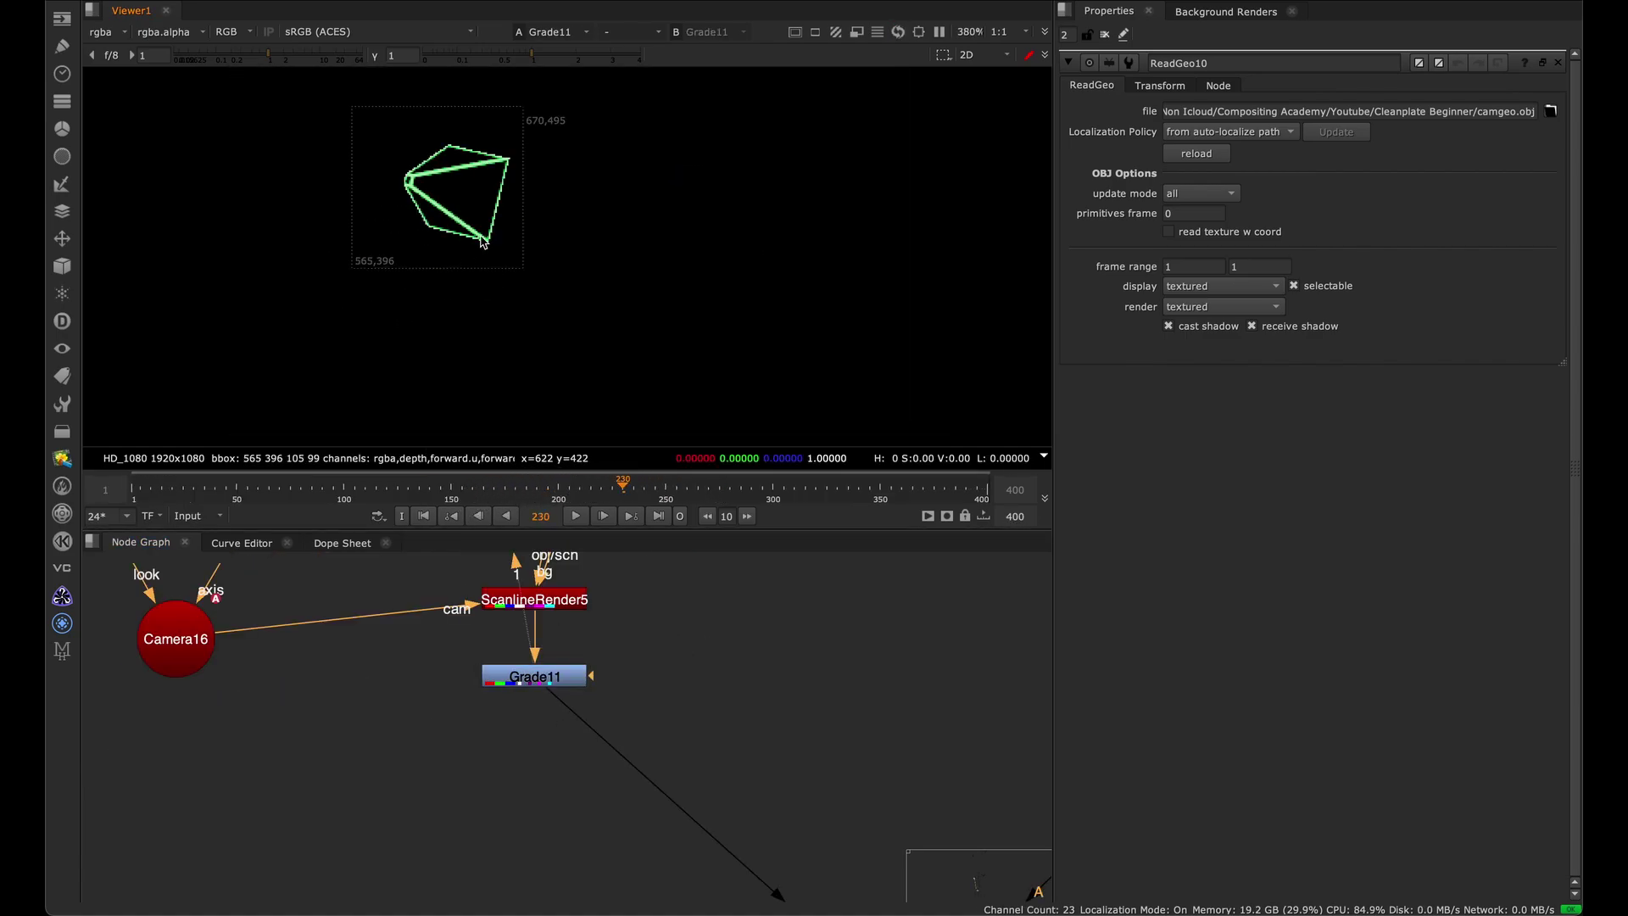
middle_click_drag(601, 576, 420, 635, "alt")
middle_click_drag(667, 804, 574, 721)
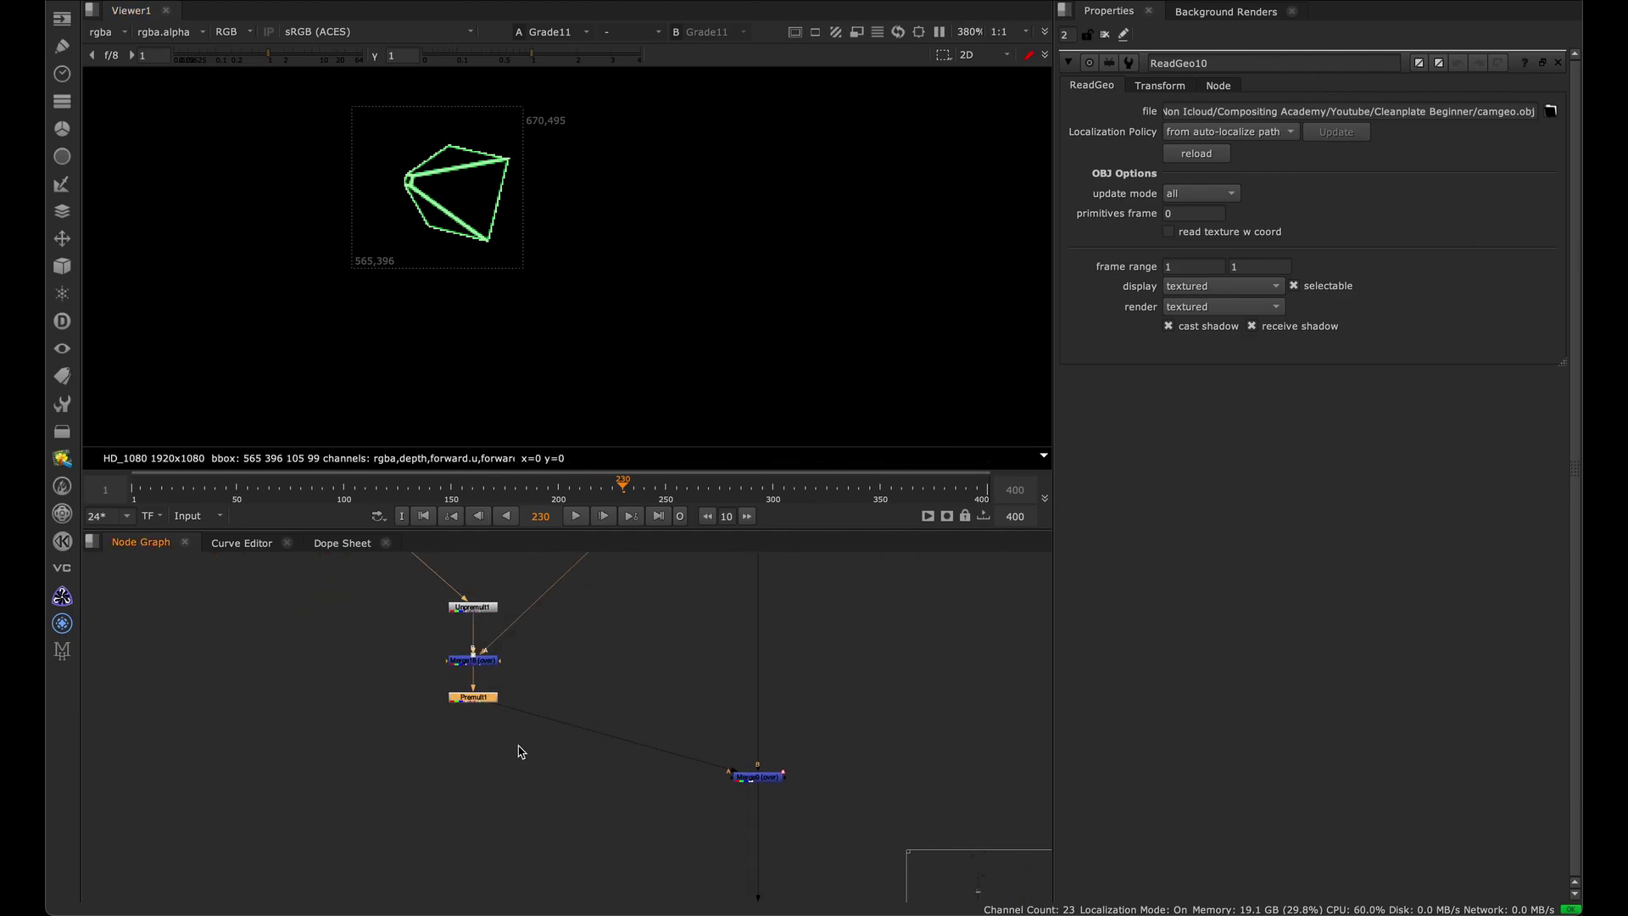
View Premult1 in the whole frame, followed by Merge9 with the camera outline composited.
key("1")
key("f")
left_click_drag(779, 707, 716, 779)
key("1")
left_click(644, 618)
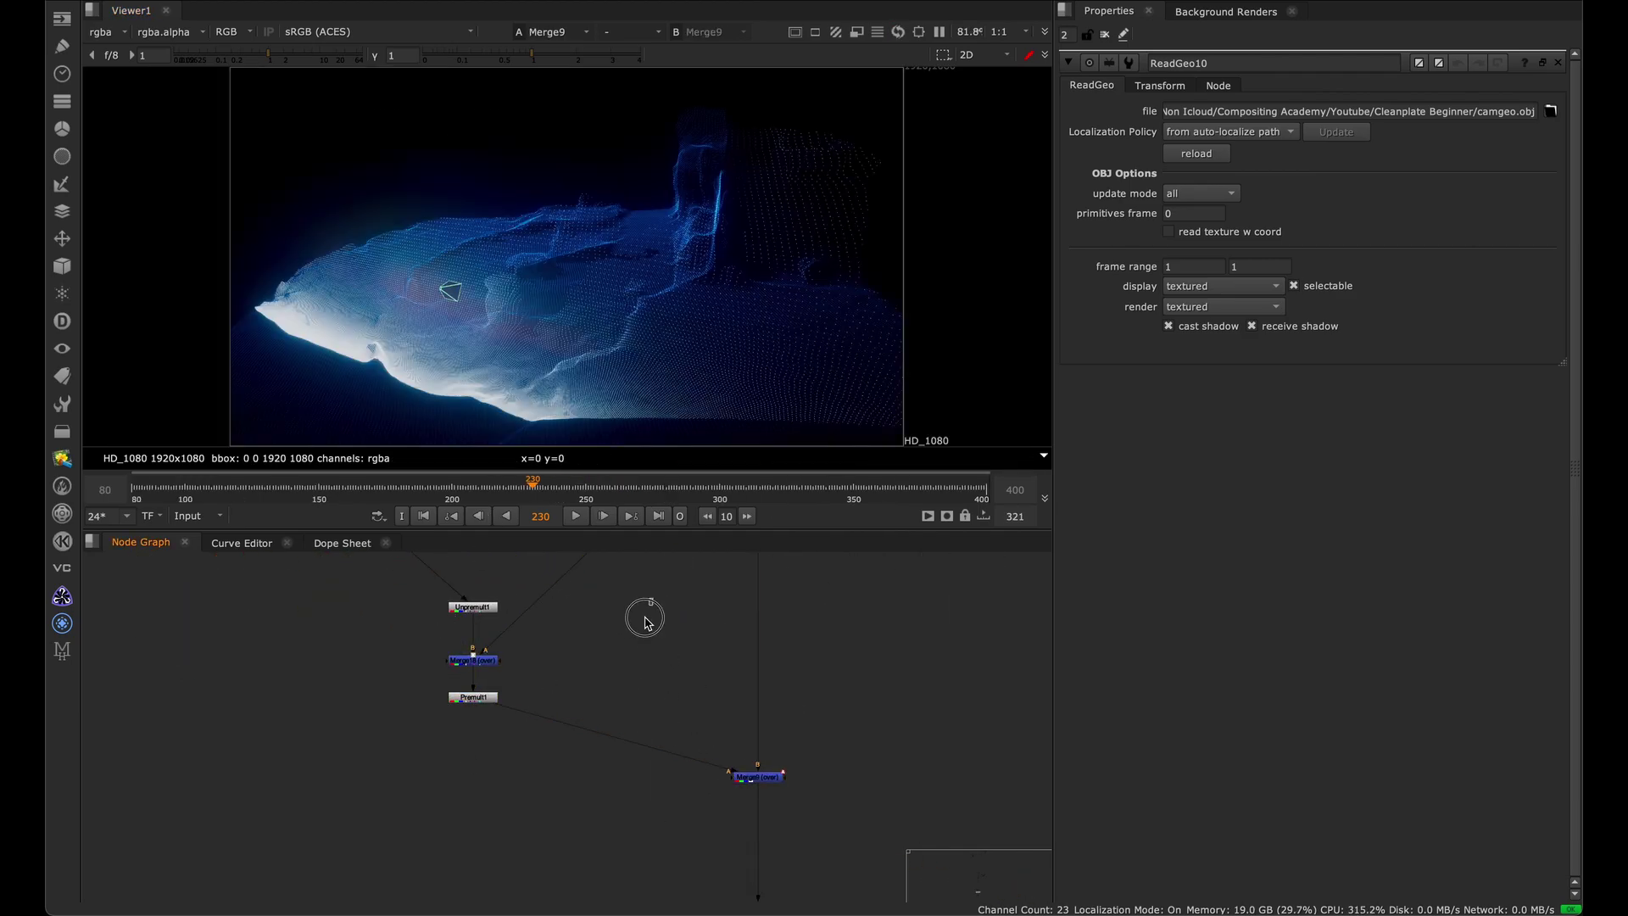
Scrub Merge9 forward through frames 246 and 287, and back to frame 189.
left_click(575, 481)
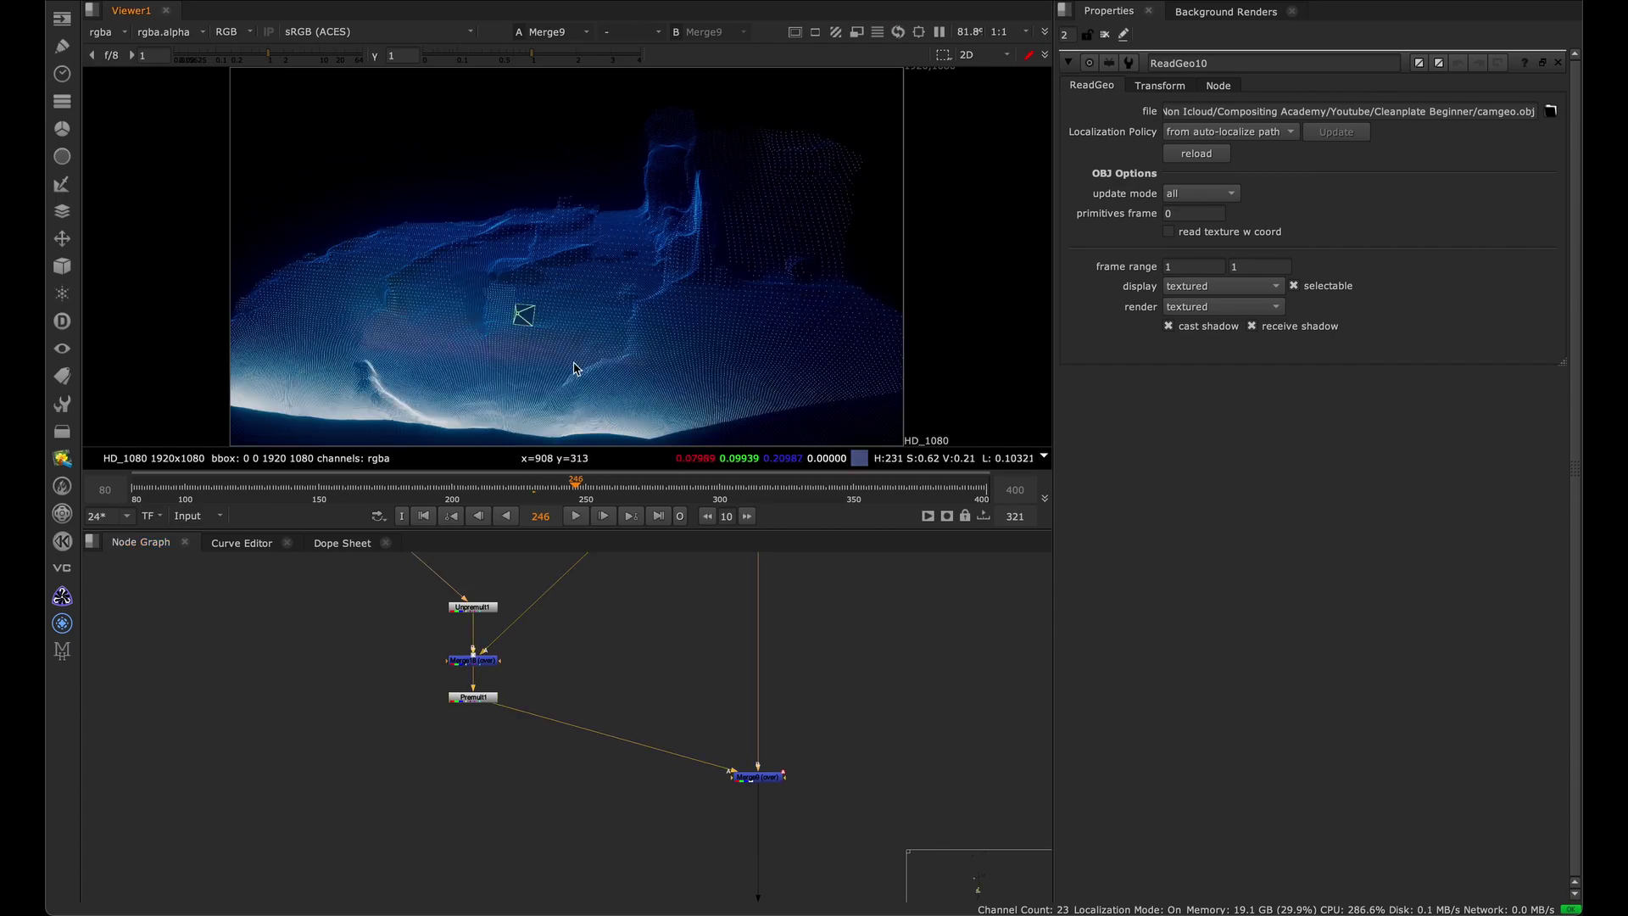
left_click(624, 480)
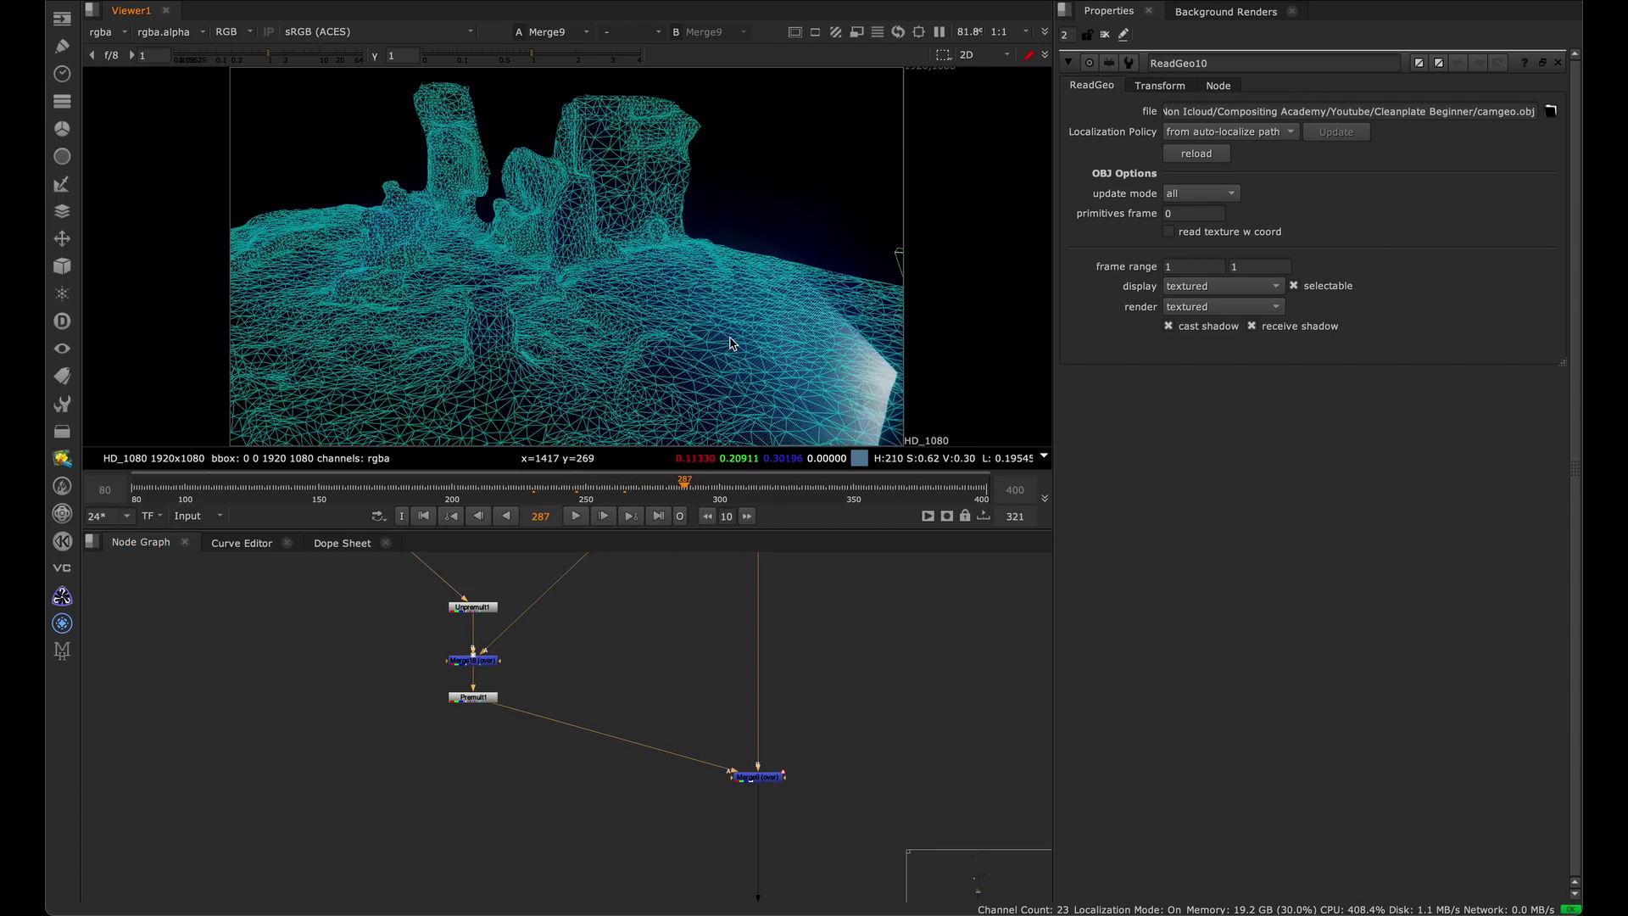
left_click(624, 502)
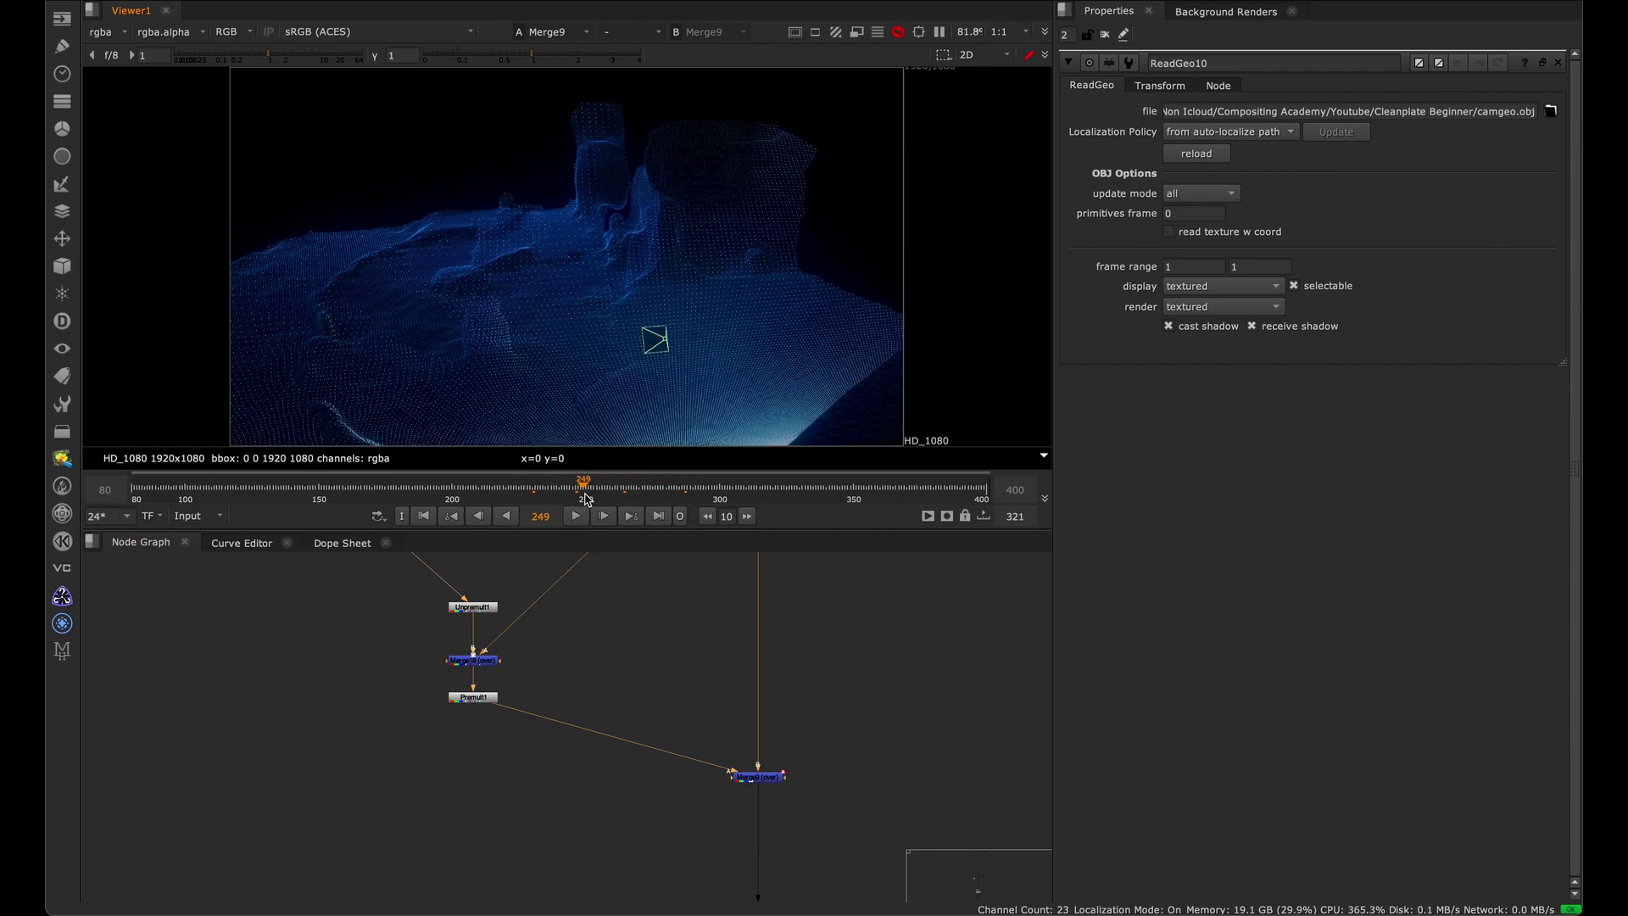
left_click_drag(586, 499, 311, 480)
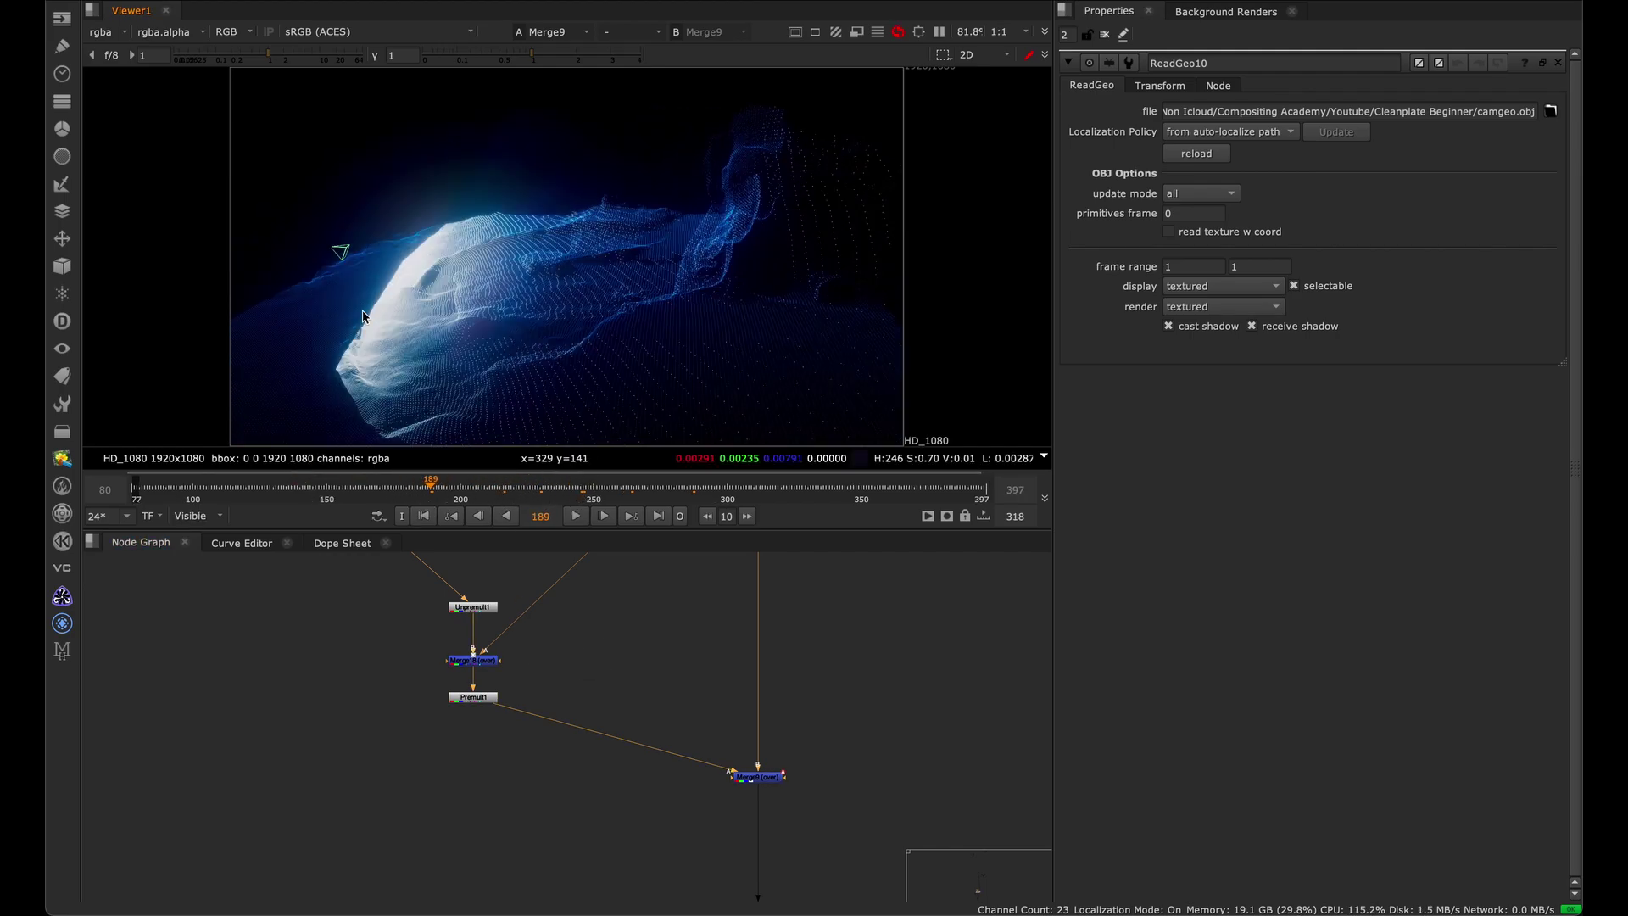
Follow the main branch down to Merge7, view the light rays it adds and go to frame 161.
scroll(567, 674, "down", 5)
middle_click_drag(616, 850, 563, 690)
scroll(563, 690, "up", 4)
middle_click_drag(665, 891, 665, 690)
left_click(639, 752)
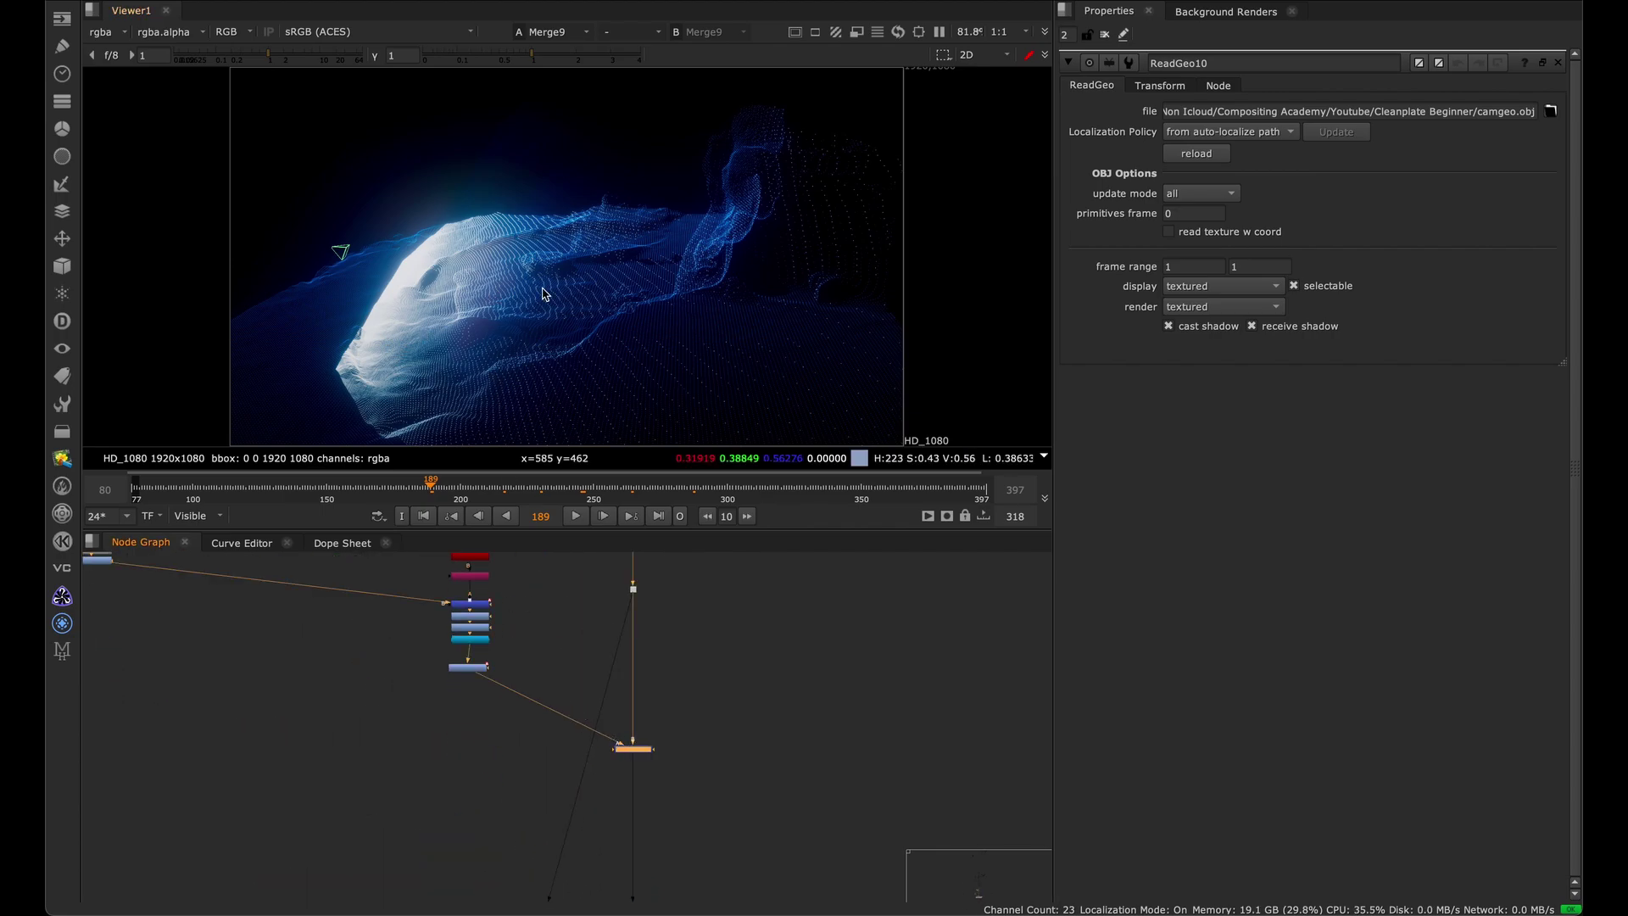
key("1")
left_click(661, 797)
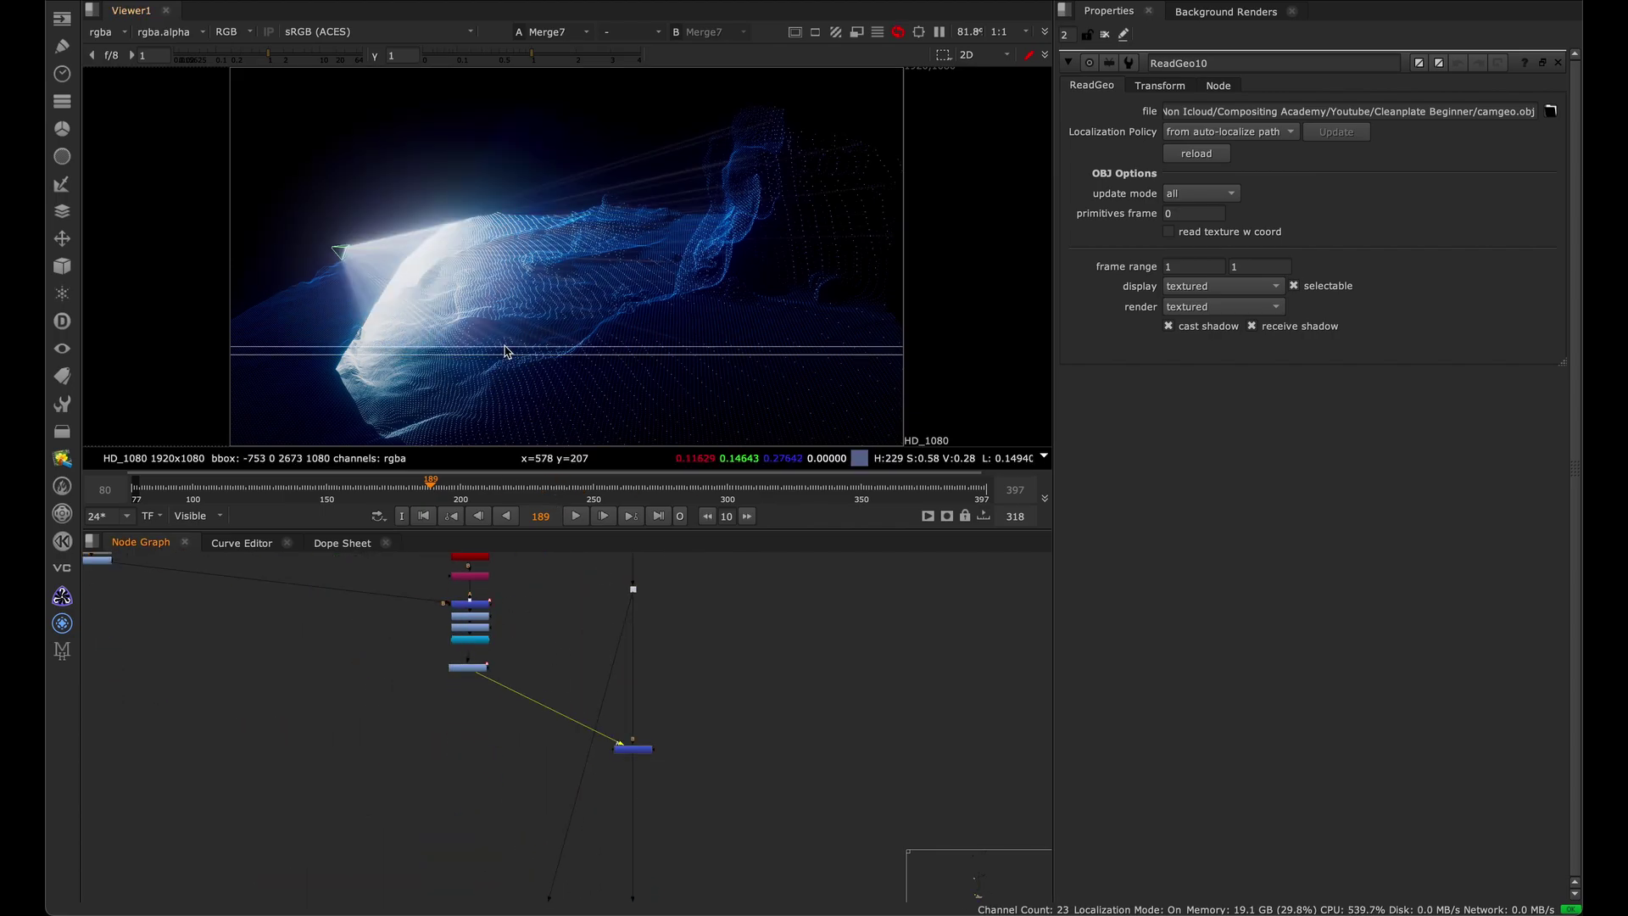
left_click(402, 490)
left_click(403, 493)
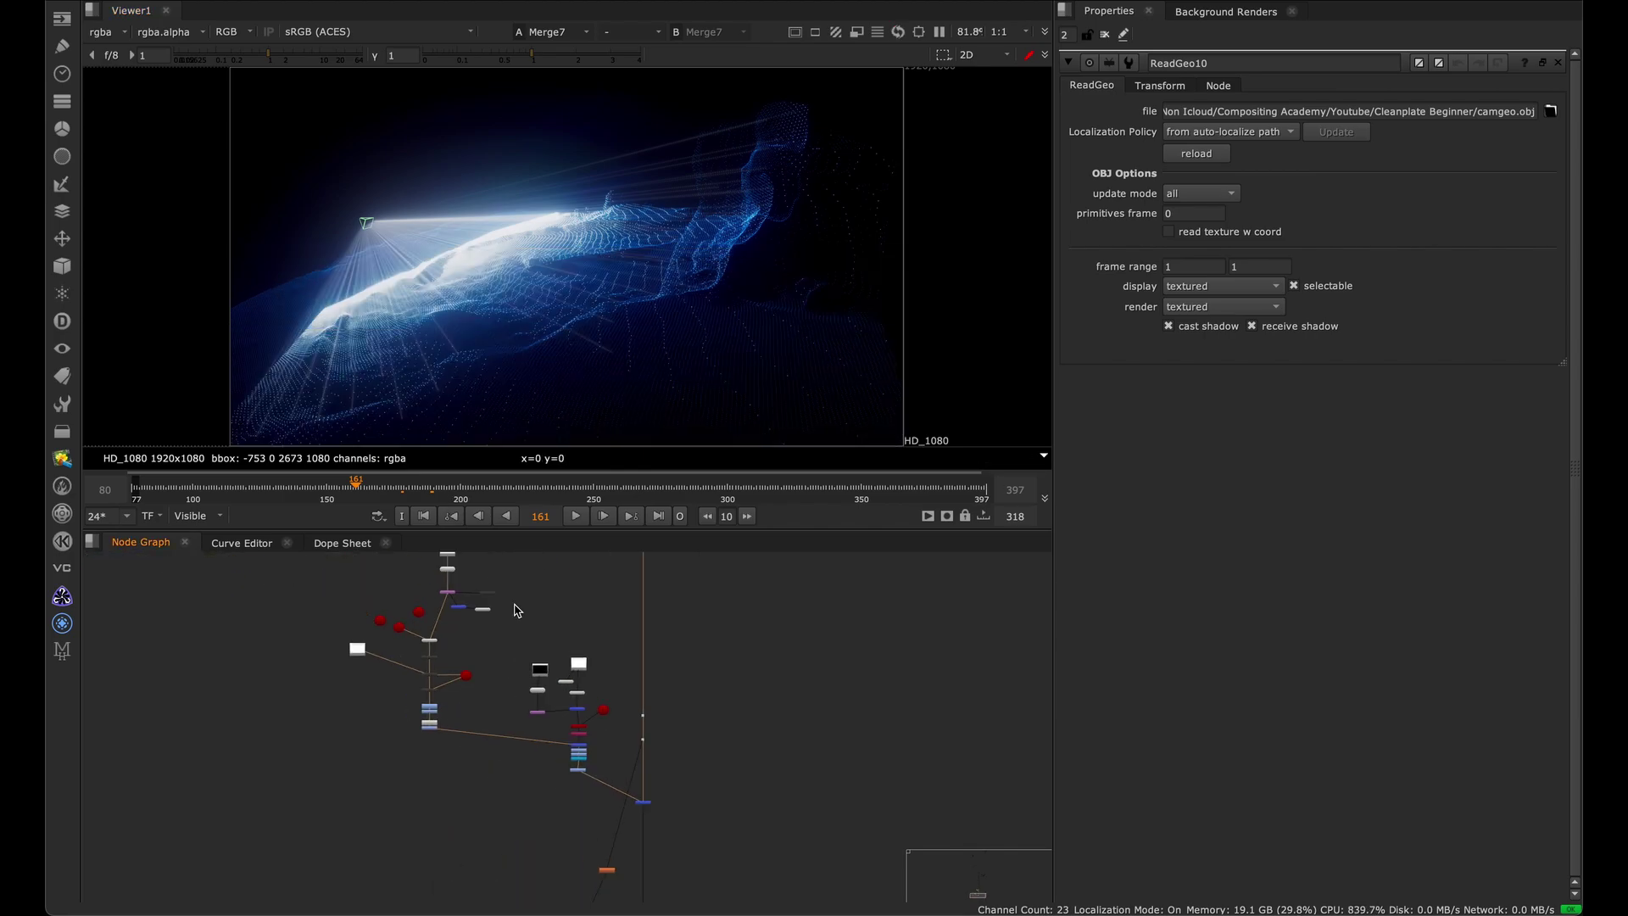
View the sparse point render at Point_Render5 and its brightened version at Grade10.
scroll(435, 690, "up", 8)
middle_click_drag(466, 667, 539, 678)
key("1")
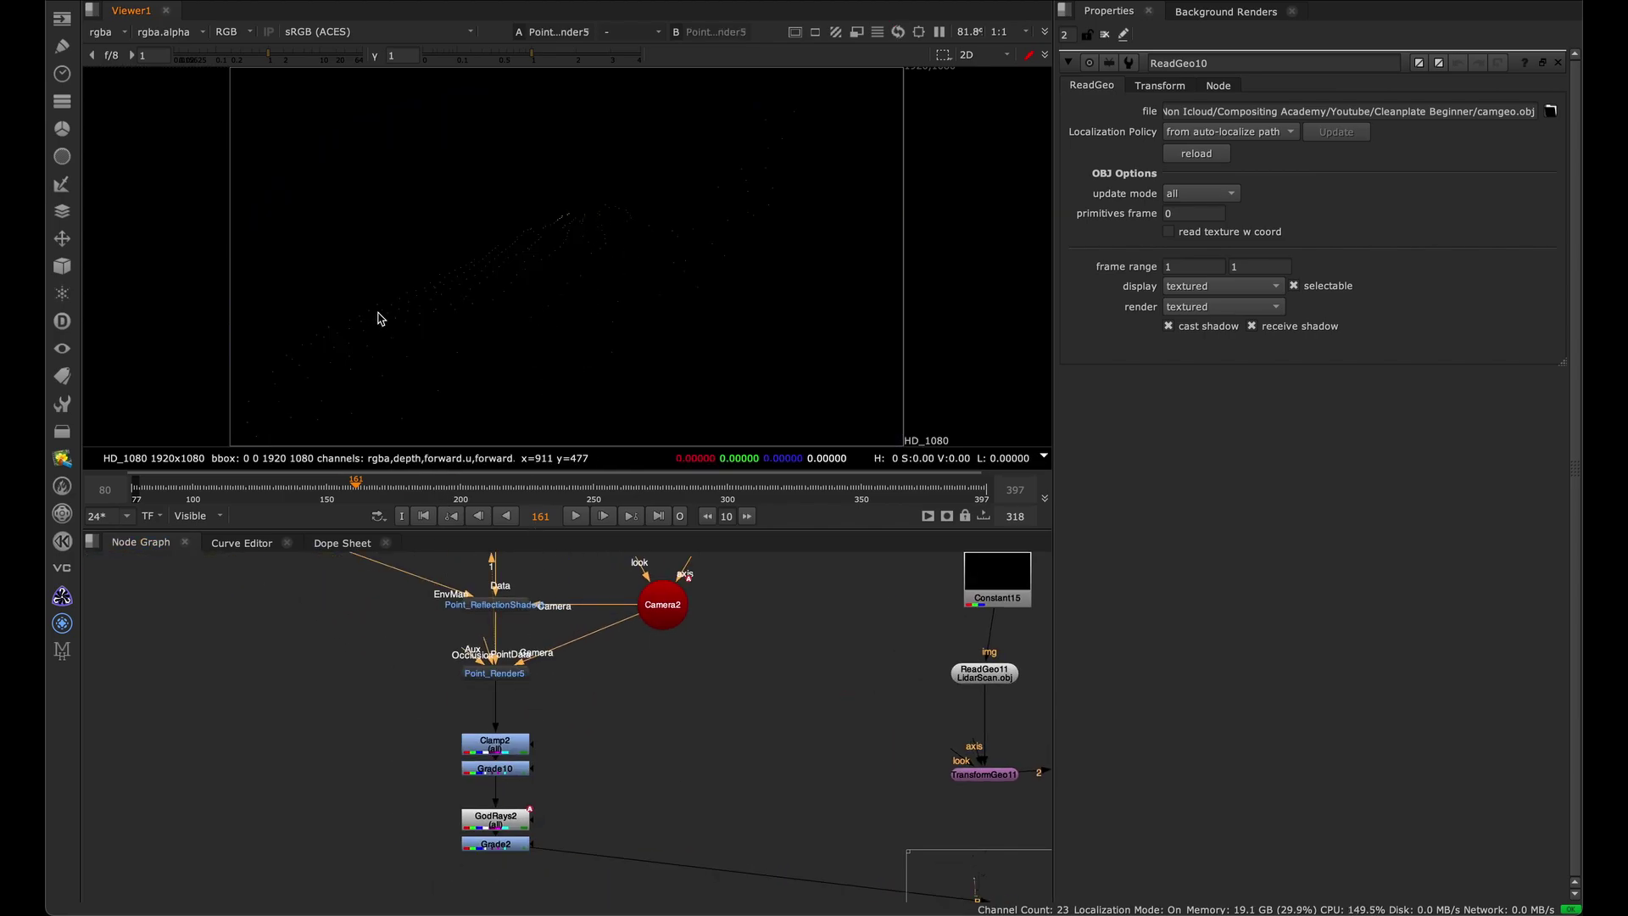
left_click(505, 771)
key("1")
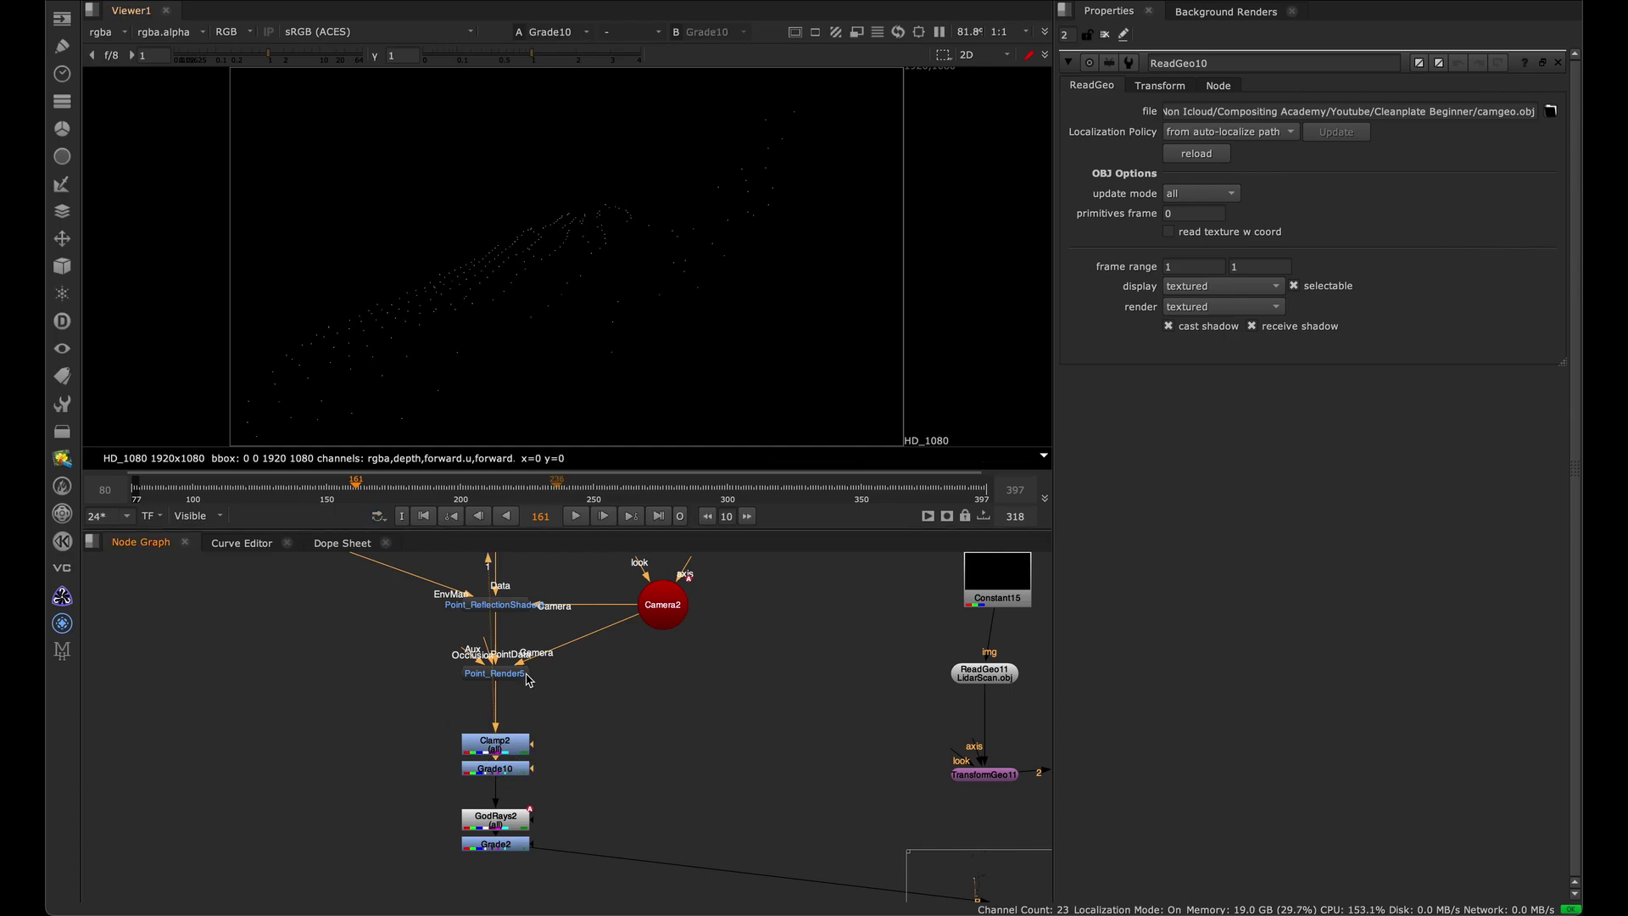
Play back the sparse points at Grade10 and stop at frame 207.
middle_click_drag(527, 676, 552, 781)
left_click_drag(792, 172, 416, 402)
key("l")
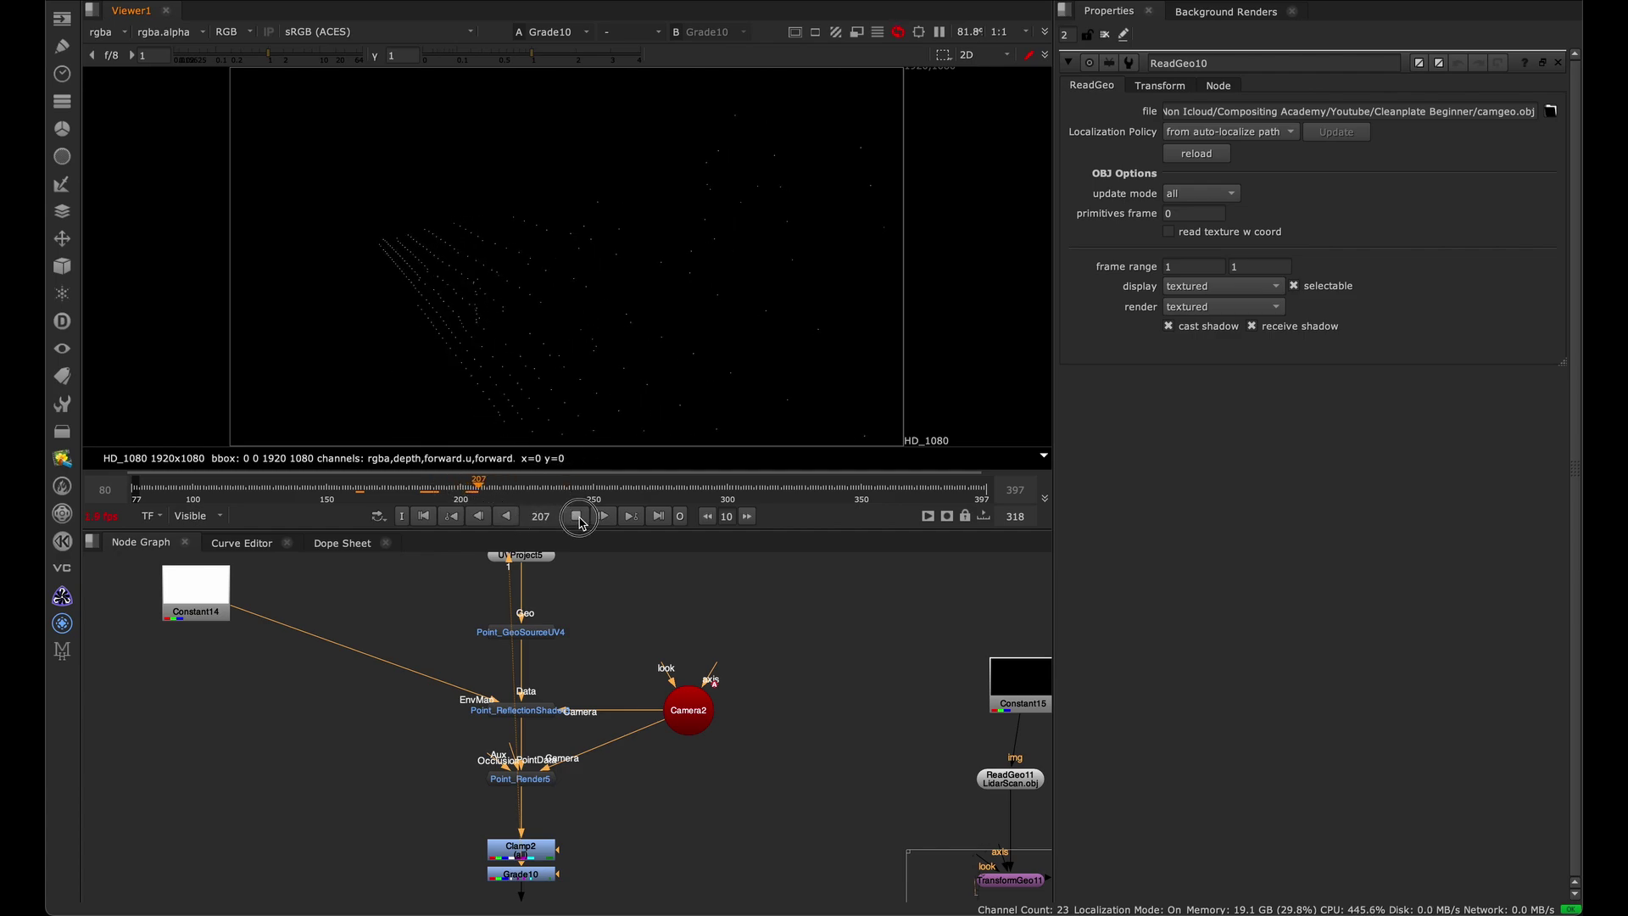
Open the GodRays2 properties, view its rays up close and compare the brightened result at Grade2.
scroll(541, 712, "down", 5)
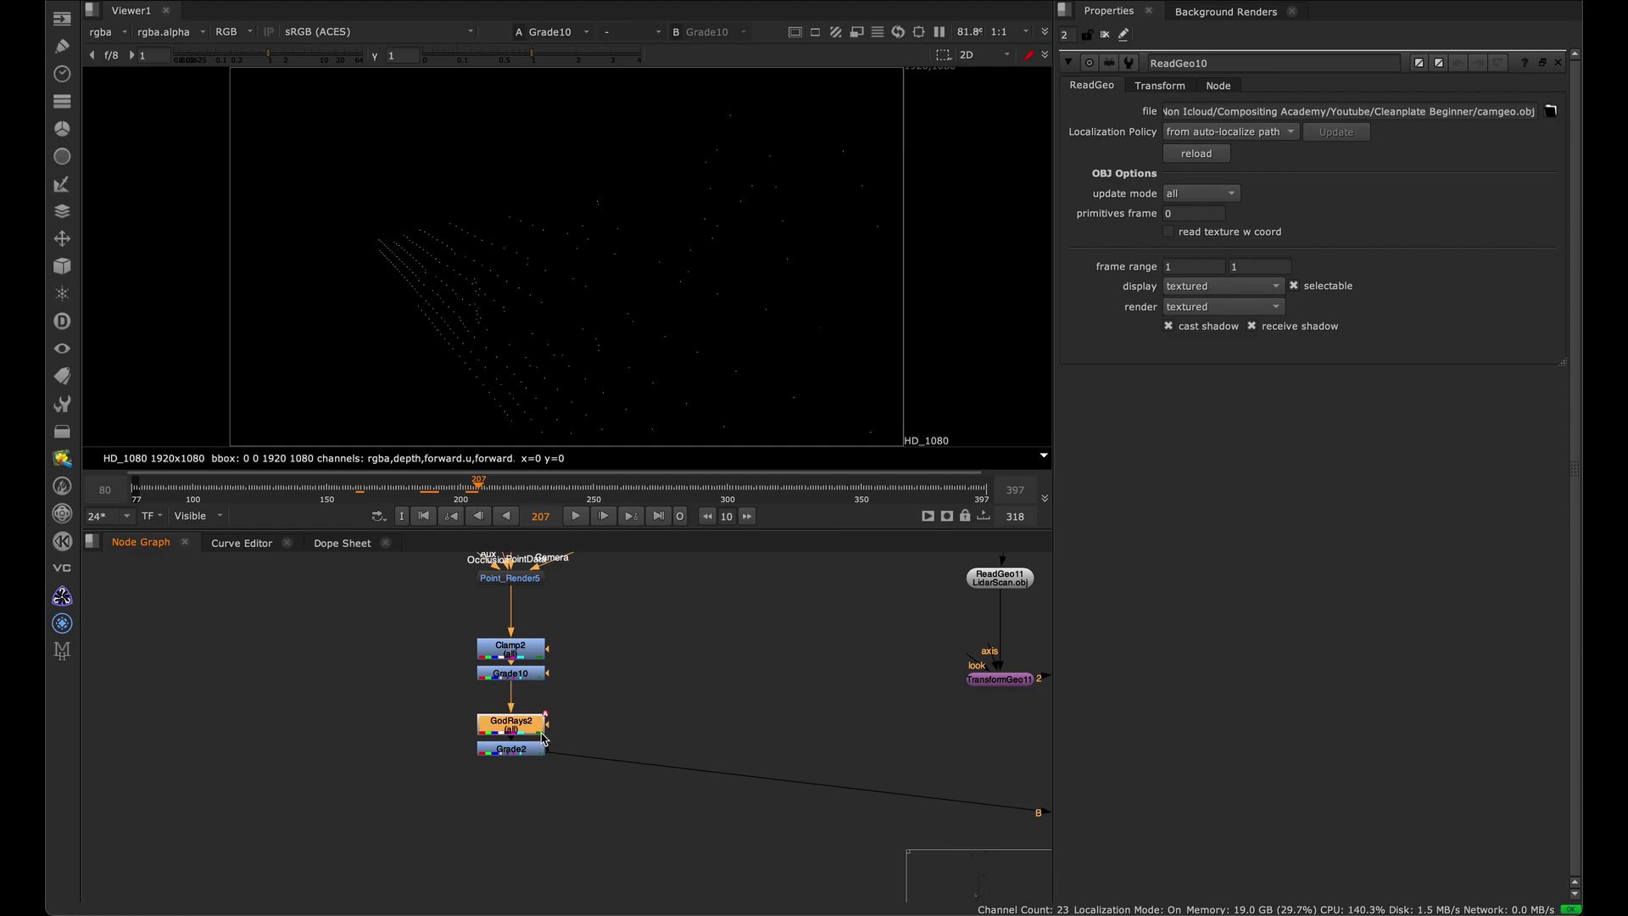
double_click(541, 729)
key("1")
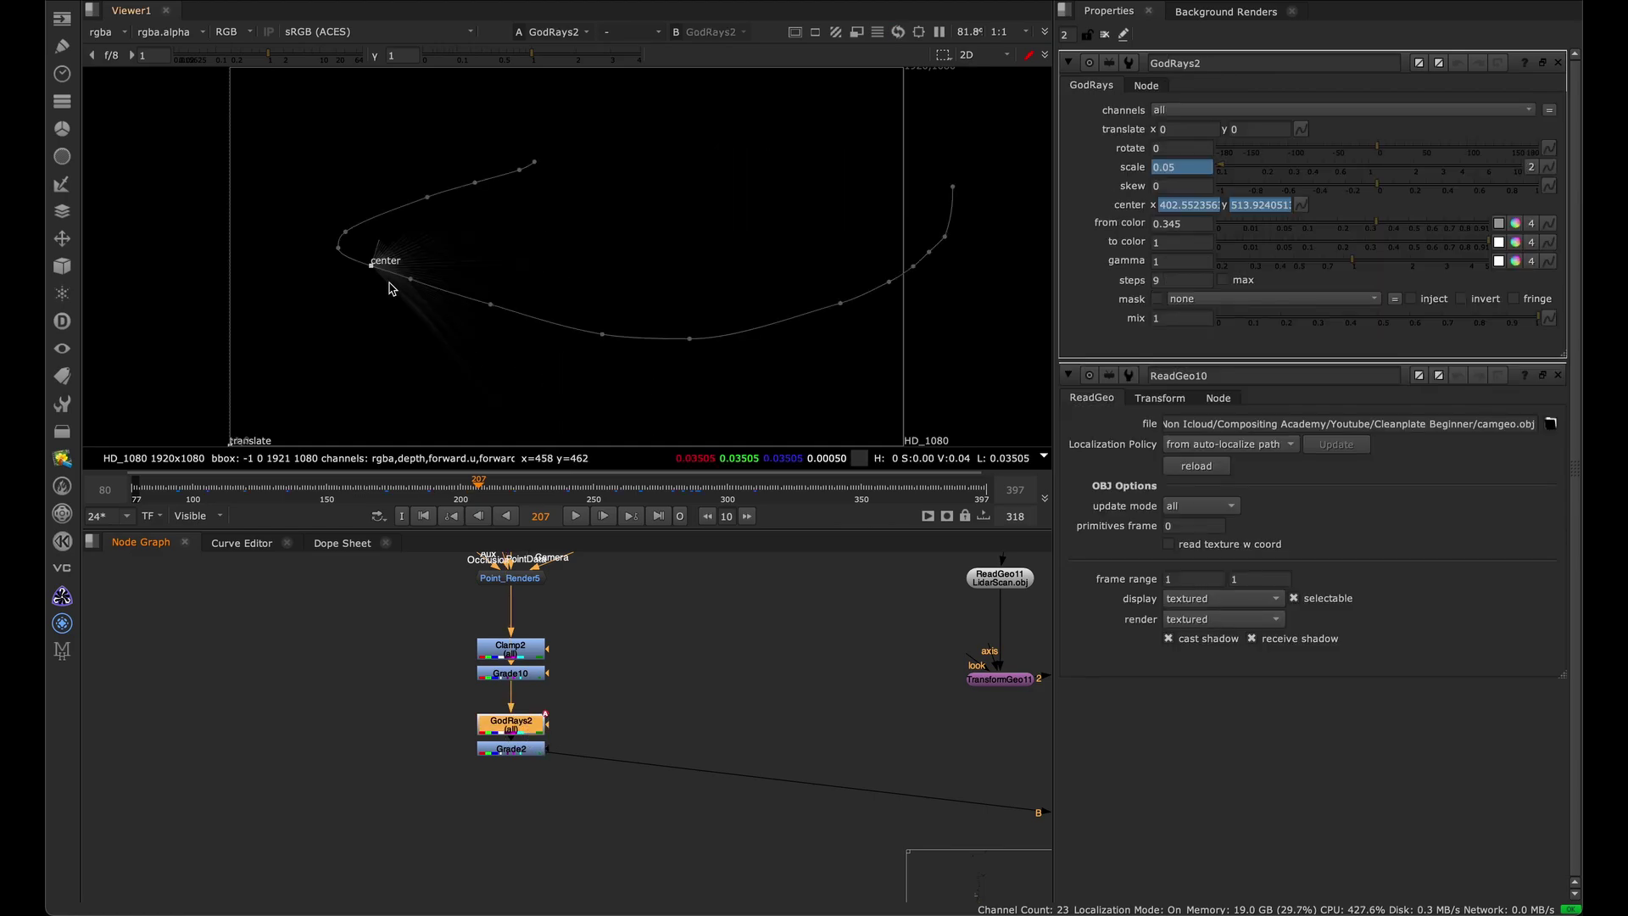
scroll(405, 289, "up", 4)
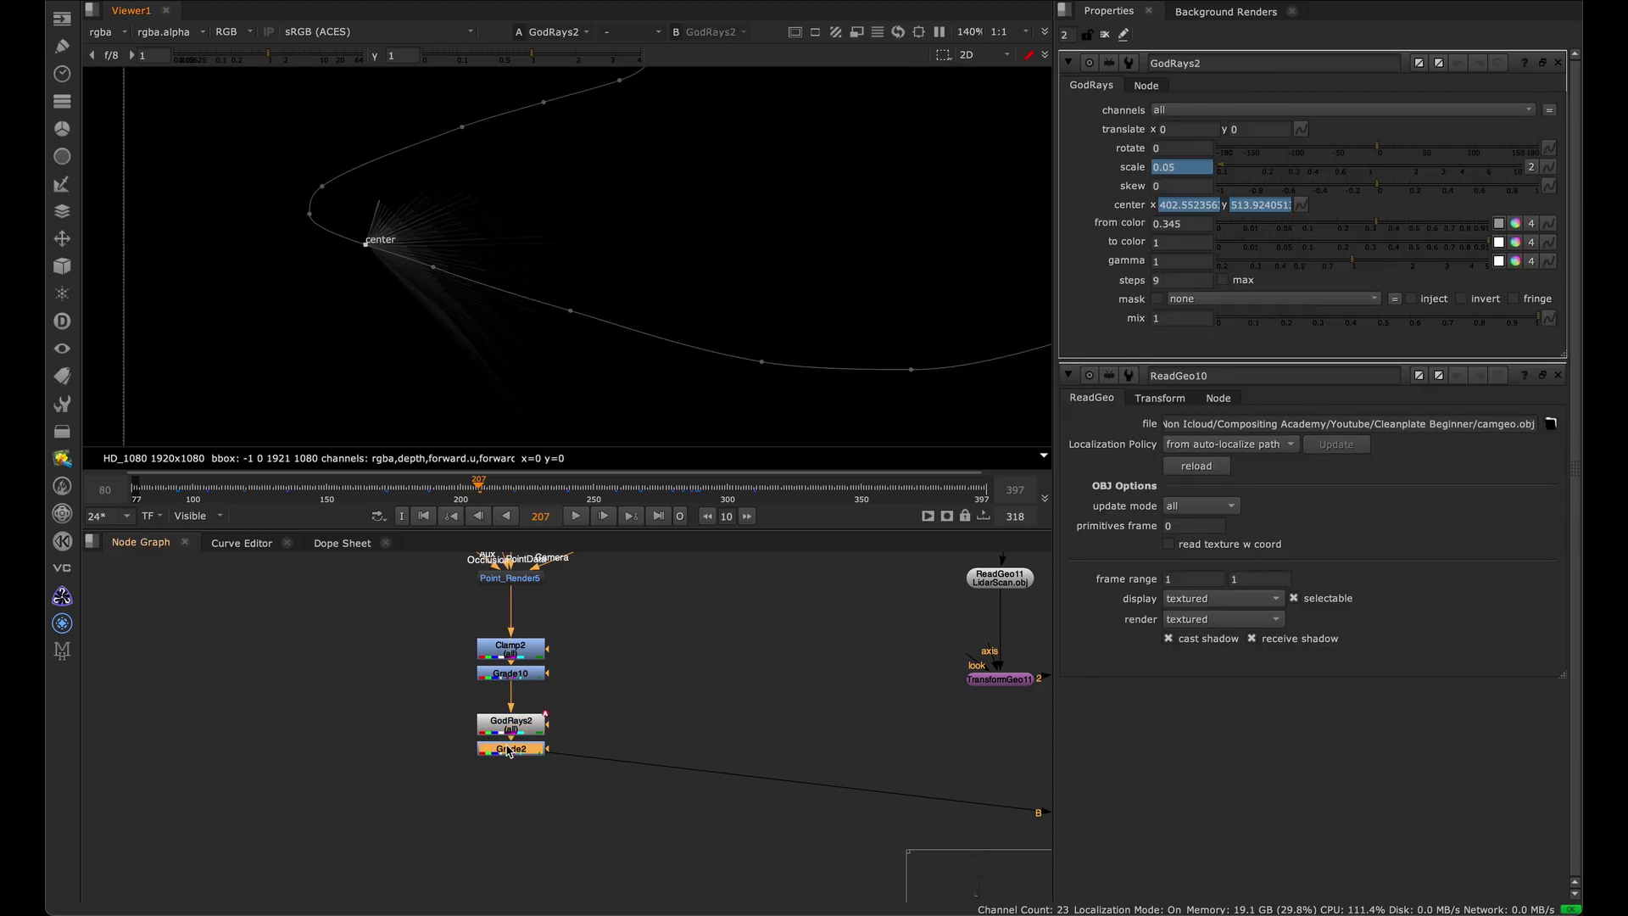
key("1")
left_click(553, 808)
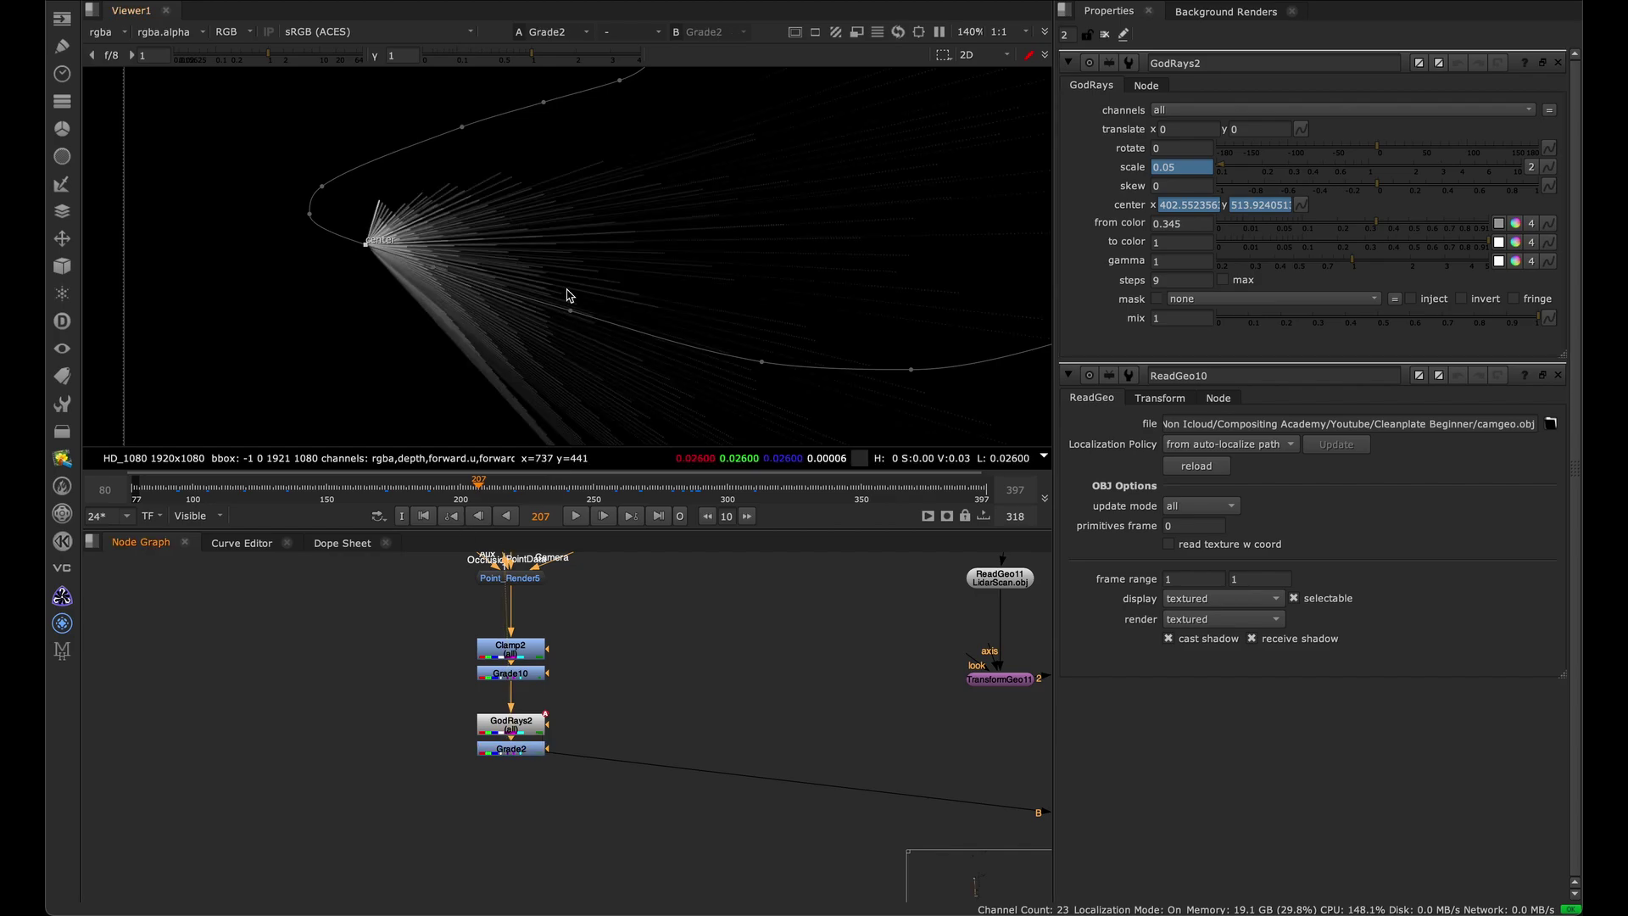
Follow the Grade2 rays into Merge10 and view the masked rays there and at Grade20.
scroll(600, 218, "down", 3)
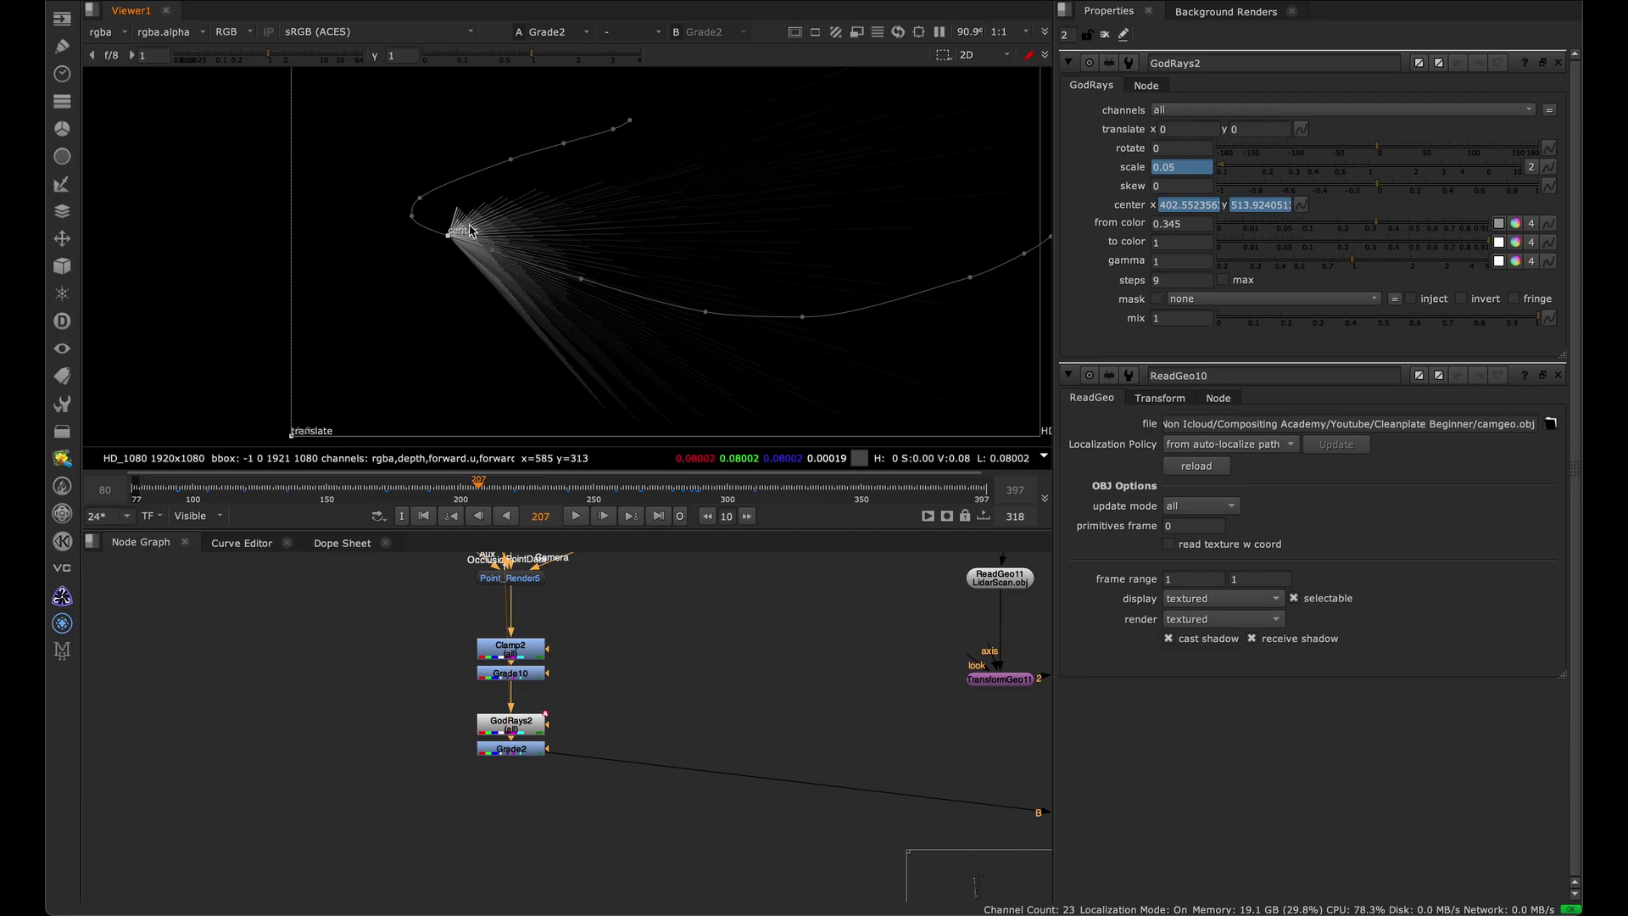
scroll(566, 704, "down", 5)
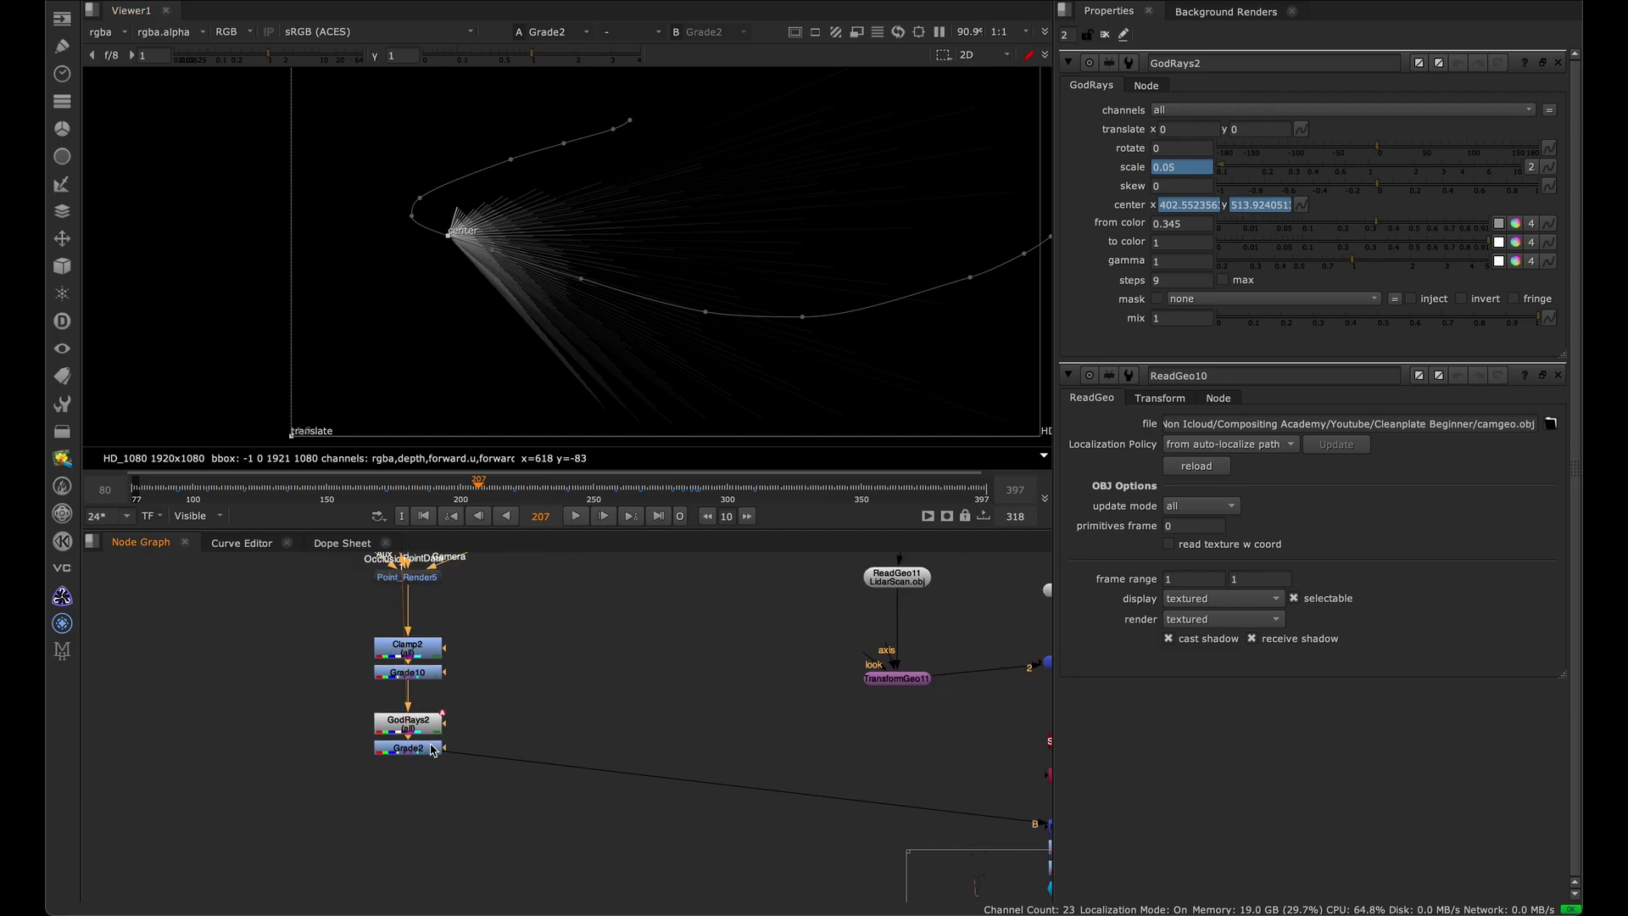
scroll(571, 607, "up", 6)
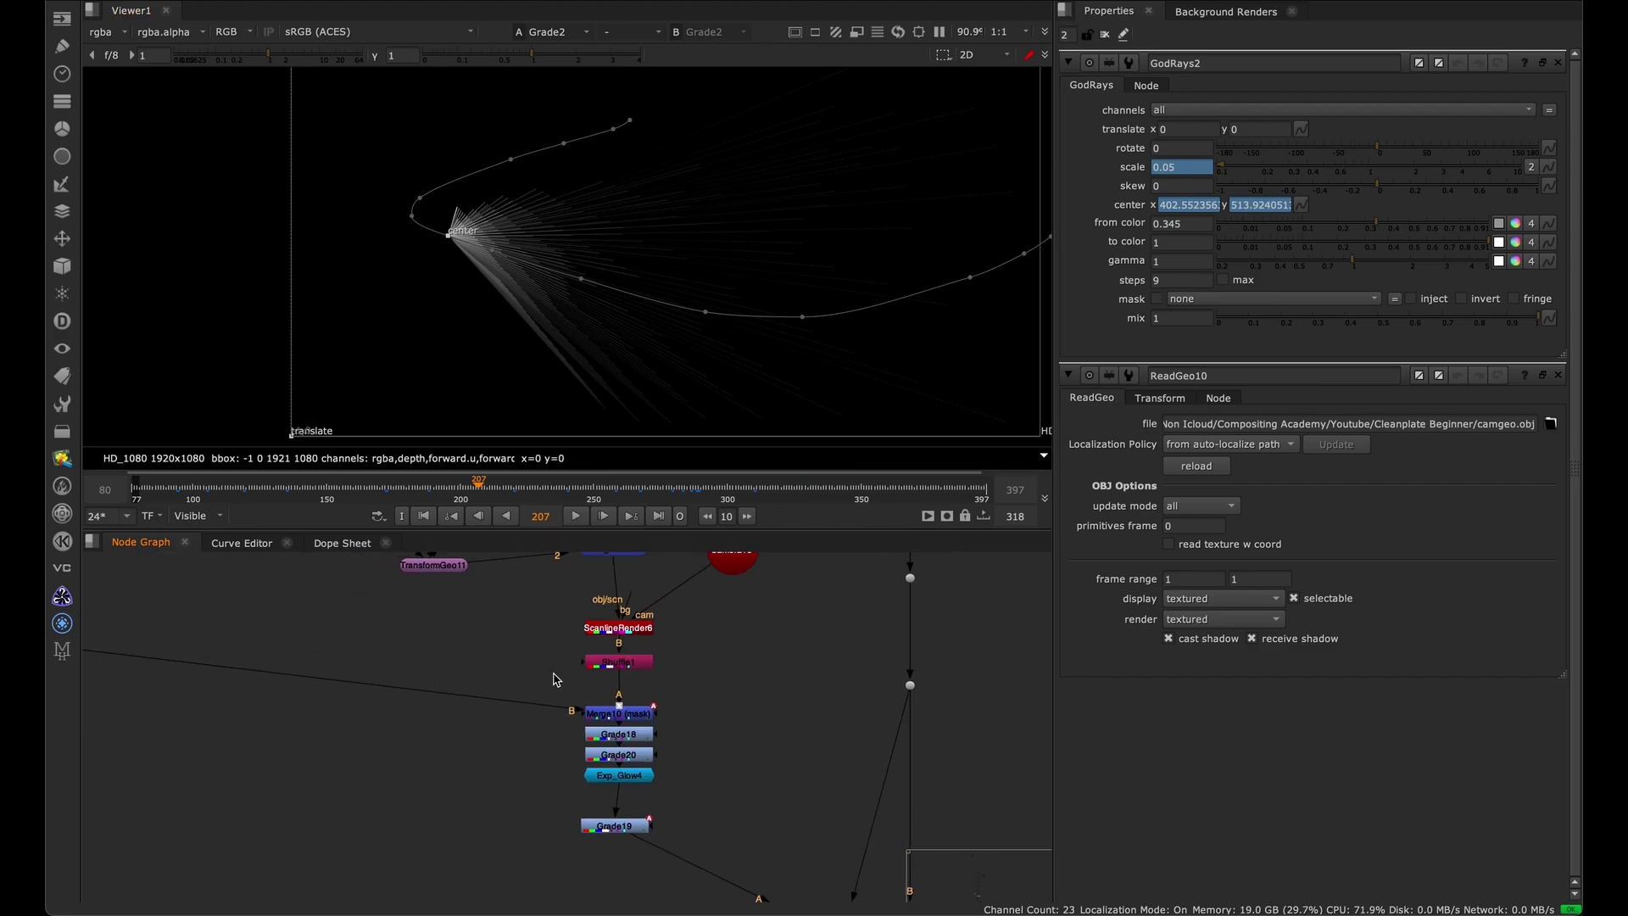
left_click(604, 723)
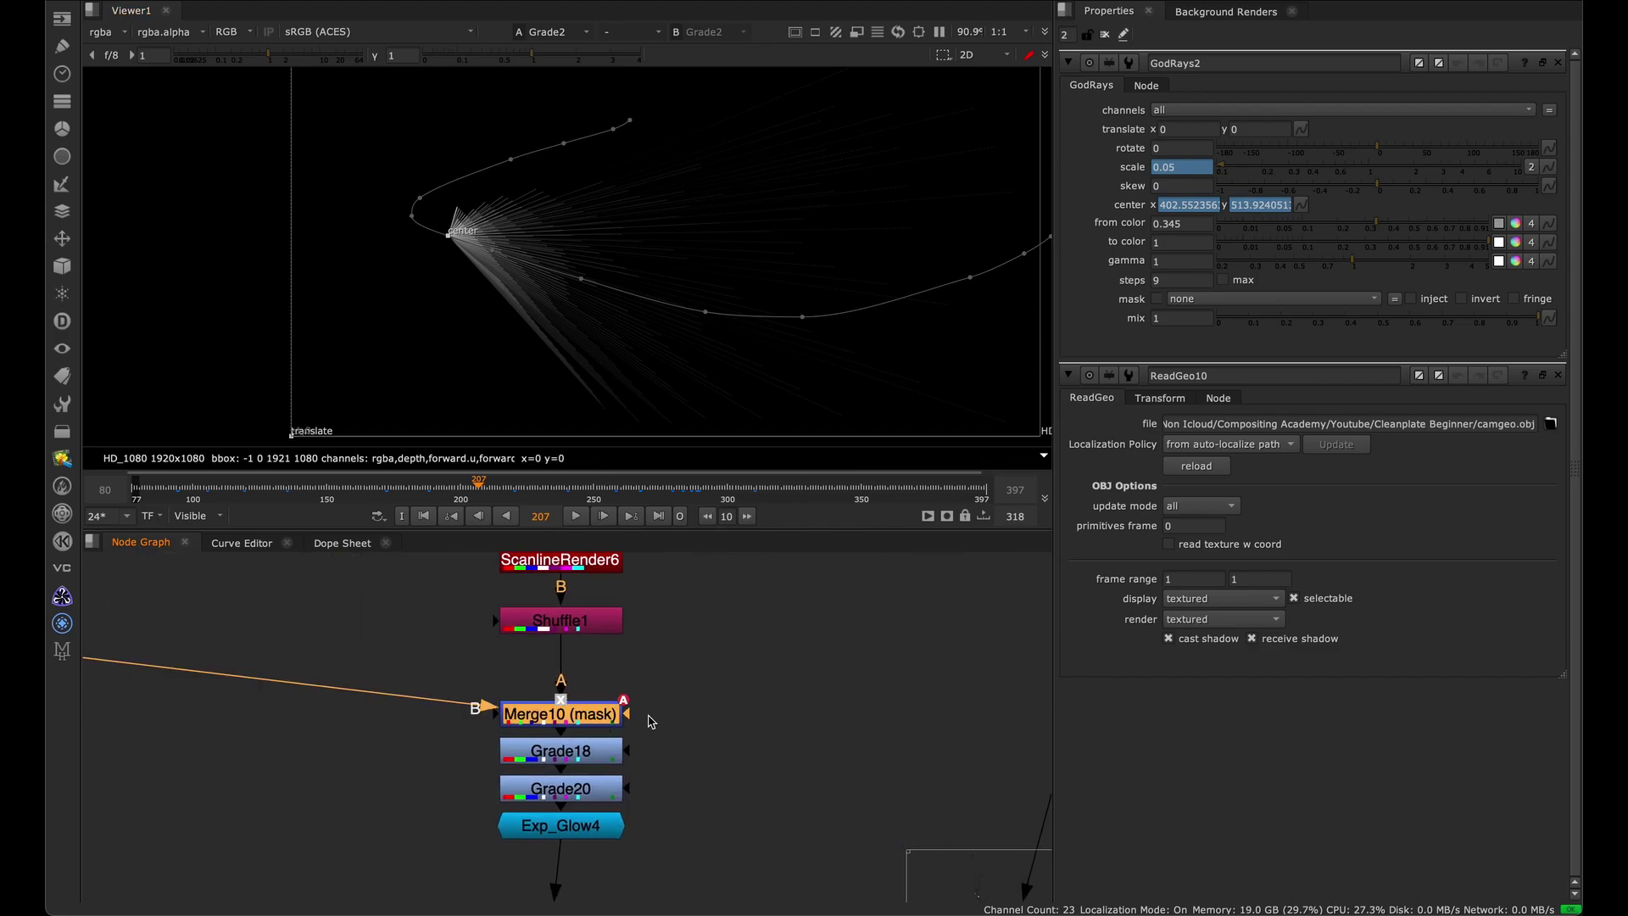
left_click(577, 786)
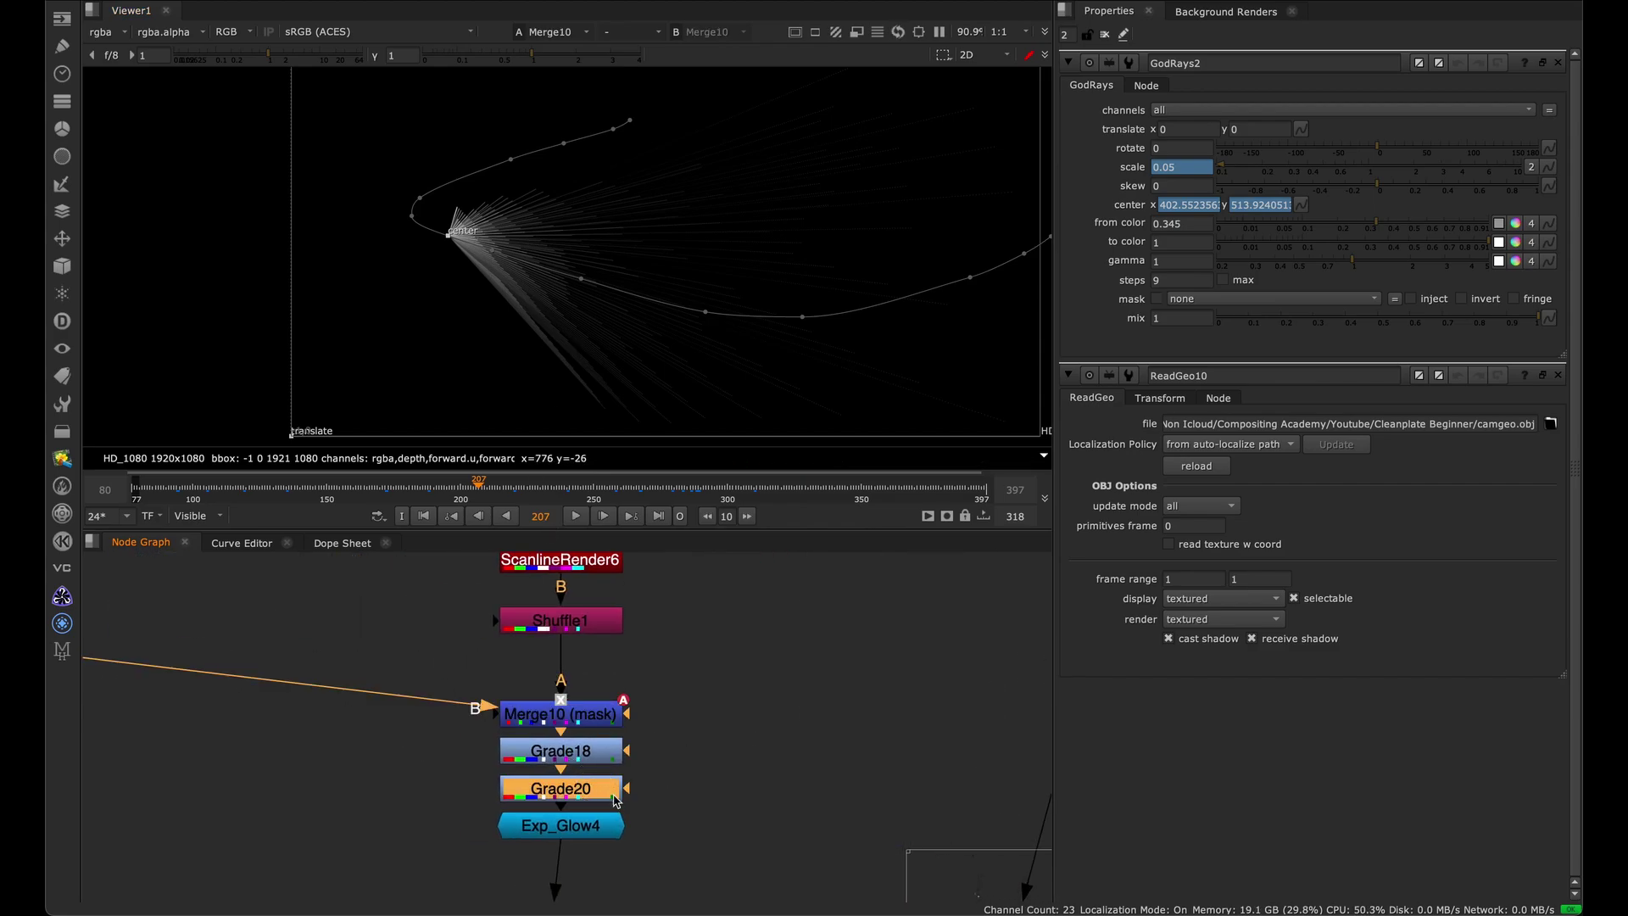
key("1")
Follow the graded rays down to Merge7, view them combined with the main branch, and close the open node properties.
scroll(552, 653, "down", 2)
middle_click_drag(545, 658, 472, 575)
left_click(517, 659)
key("1")
left_click_drag(582, 707, 388, 792)
key("1")
middle_click_drag(994, 834, 752, 670)
left_click(628, 745)
key("1")
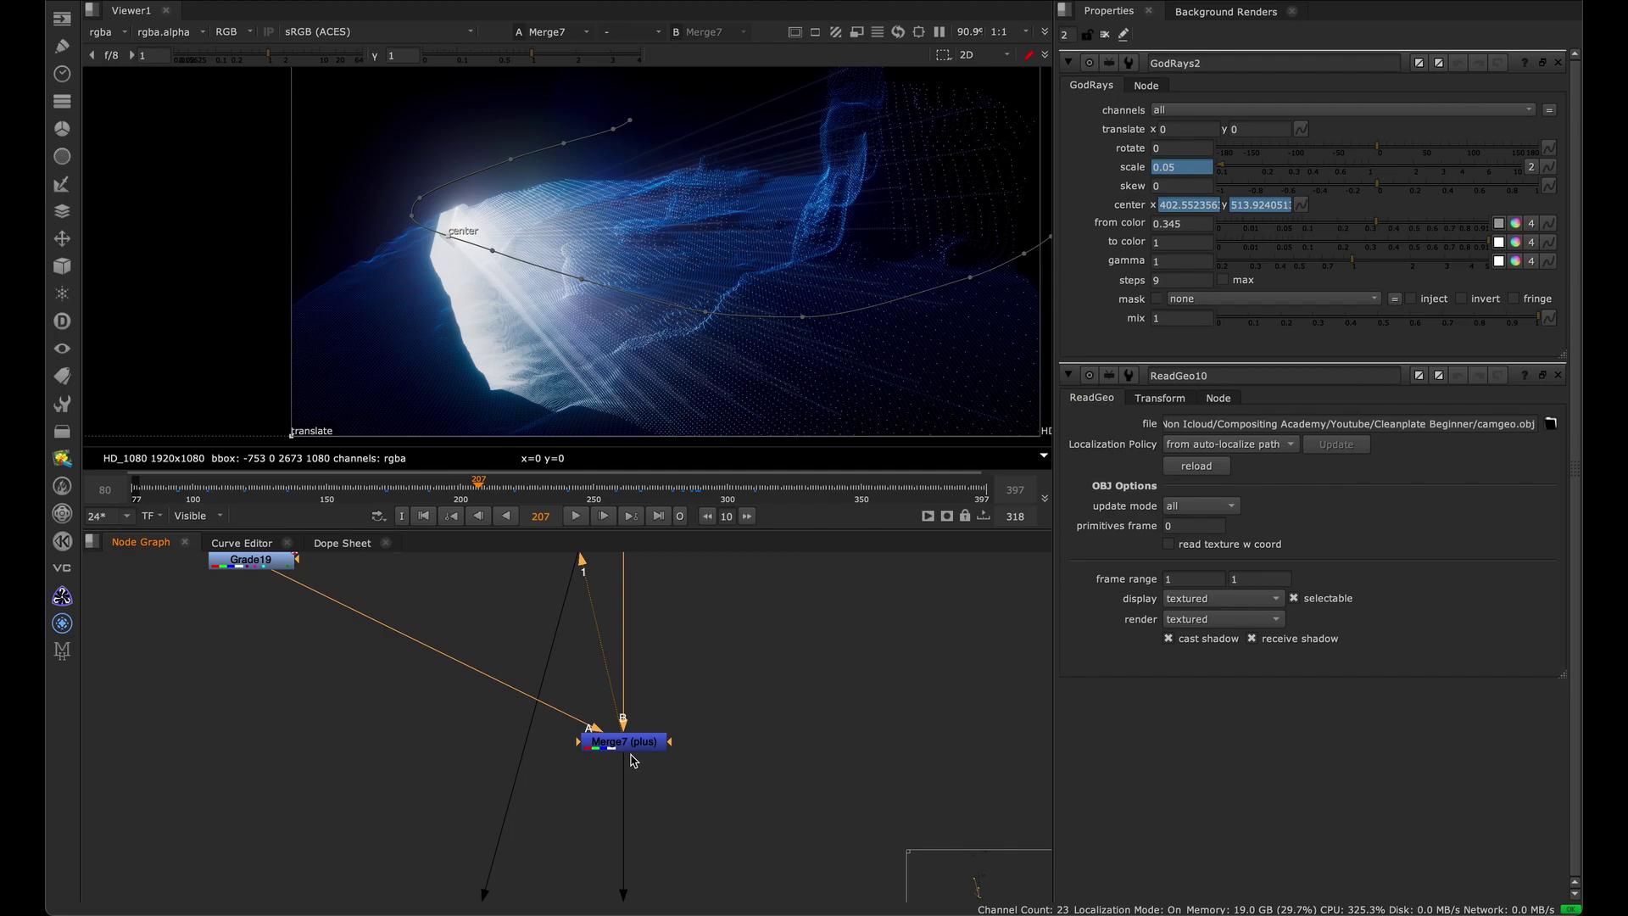
left_click(1557, 63)
left_click(1557, 63)
Locate the rendered clip Read9 at the end of the node tree and play it back.
scroll(547, 627, "down", 5)
middle_click_drag(547, 768, 493, 636)
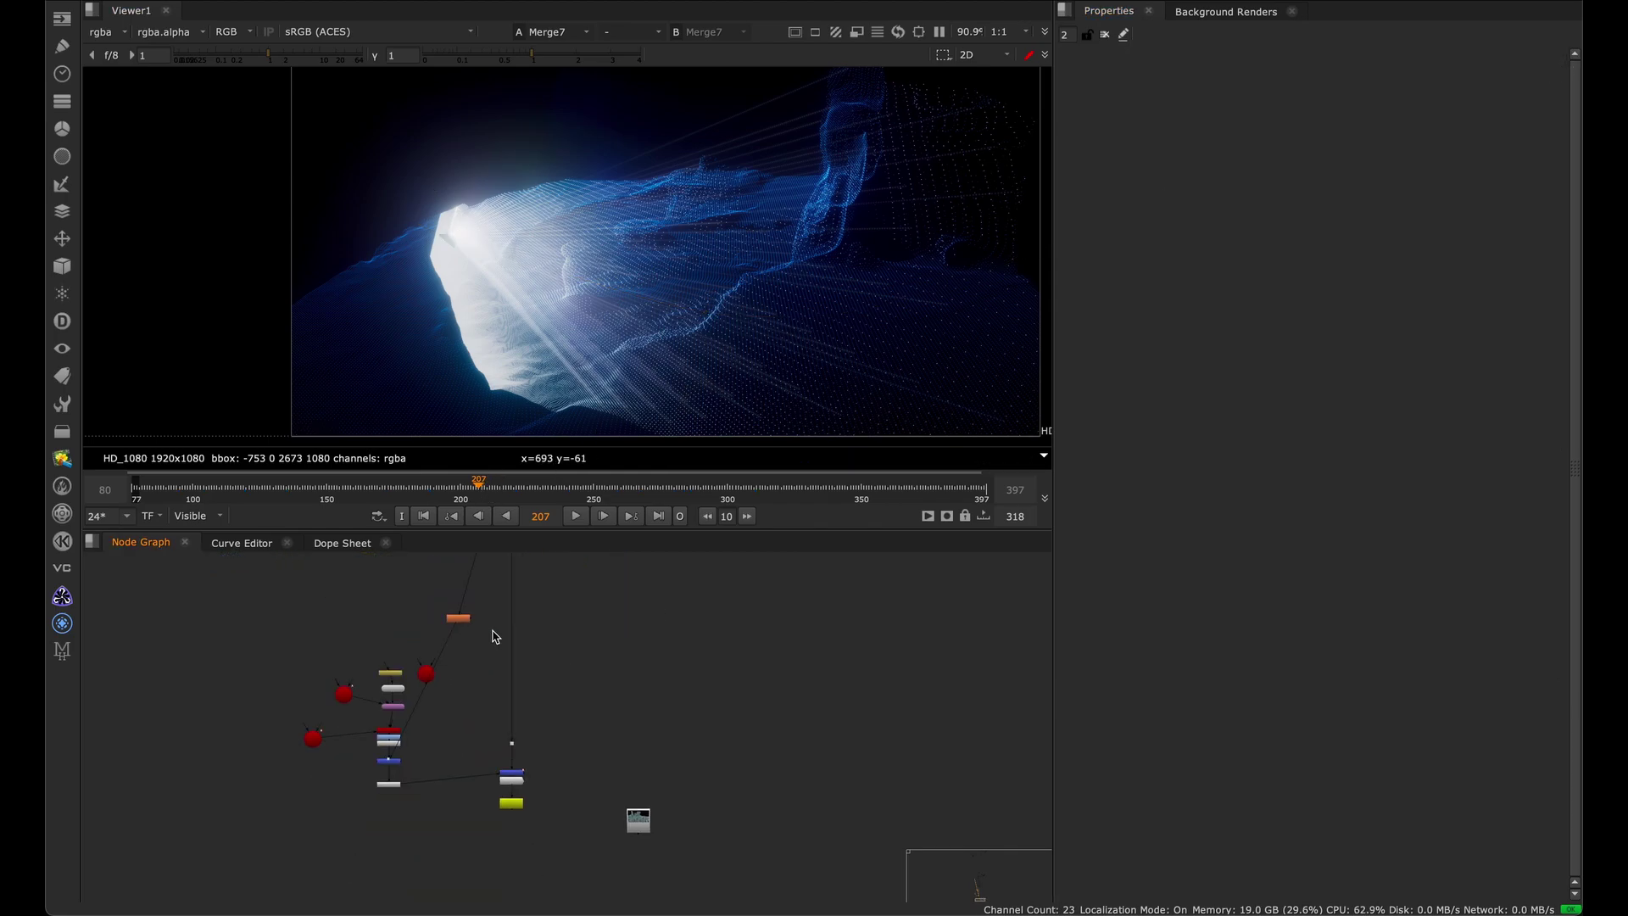
middle_click_drag(531, 800, 519, 675)
scroll(516, 675, "up", 5)
left_click_drag(811, 749, 701, 785)
key("1")
left_click(762, 773)
left_click(574, 517)
left_click(330, 486)
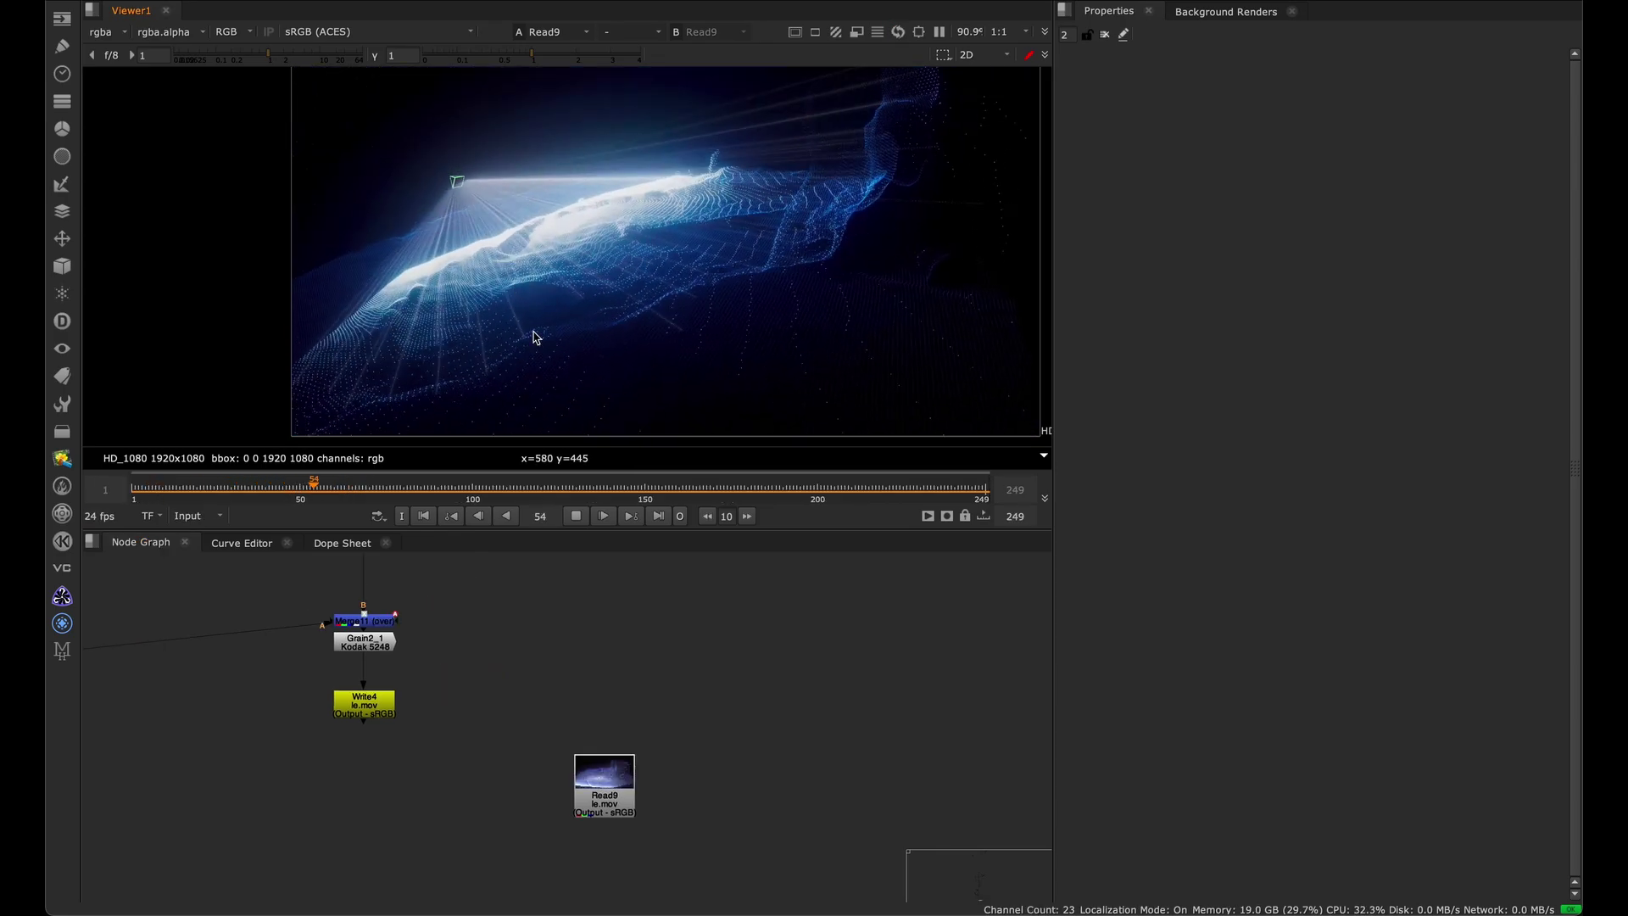
Skip ahead in the Read9 playback, stop it and go to frame 199.
scroll(551, 645, "down", 4)
scroll(543, 651, "down", 5)
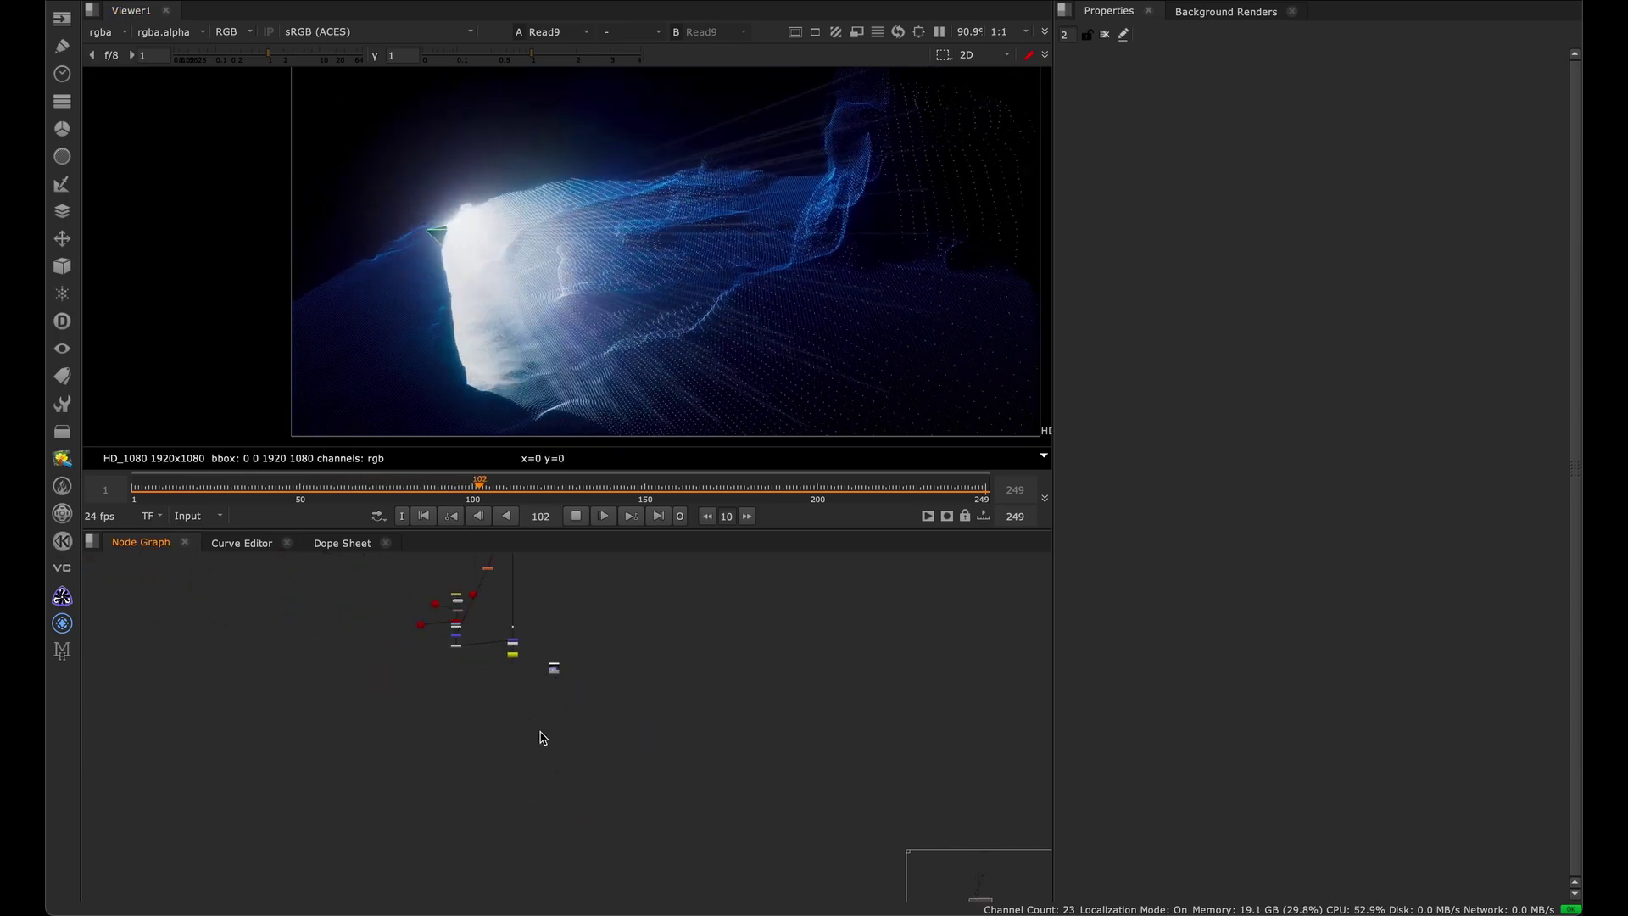
middle_click_drag(552, 704, 516, 899)
middle_click_drag(662, 593, 679, 736)
left_click(683, 499)
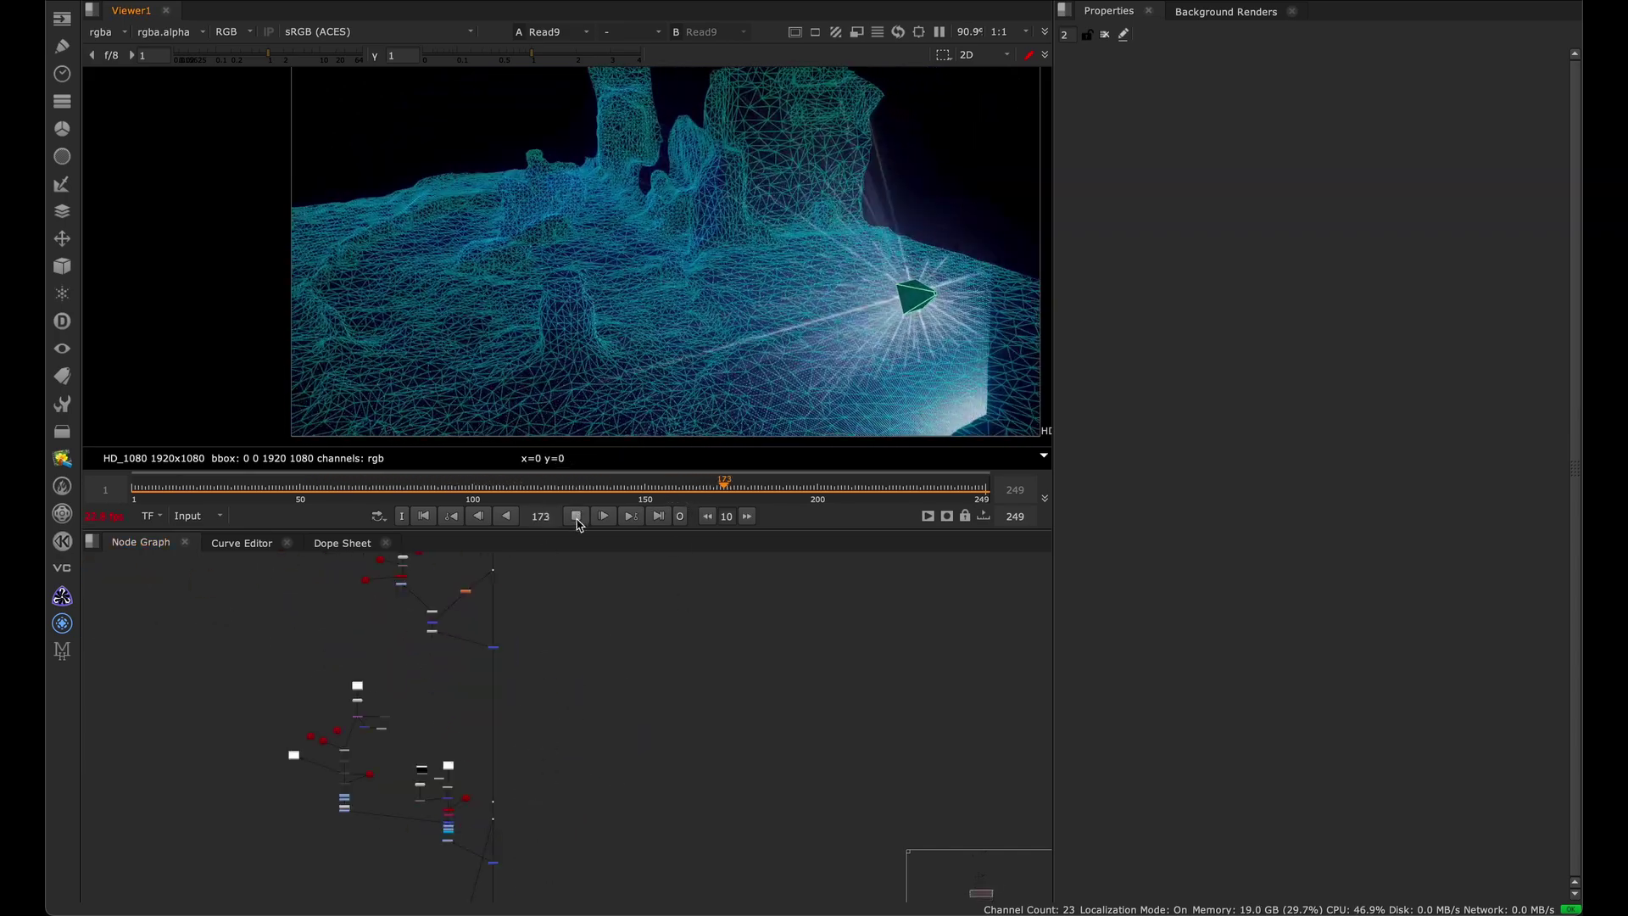
left_click(576, 517)
left_click_drag(758, 501, 812, 502)
Open the Merge3 properties on the main branch to examine its mix setting.
scroll(588, 700, "down", 3)
scroll(619, 709, "up", 3)
scroll(619, 709, "up", 5)
double_click(507, 740)
middle_click_drag(605, 749, 601, 560)
scroll(602, 560, "down", 8)
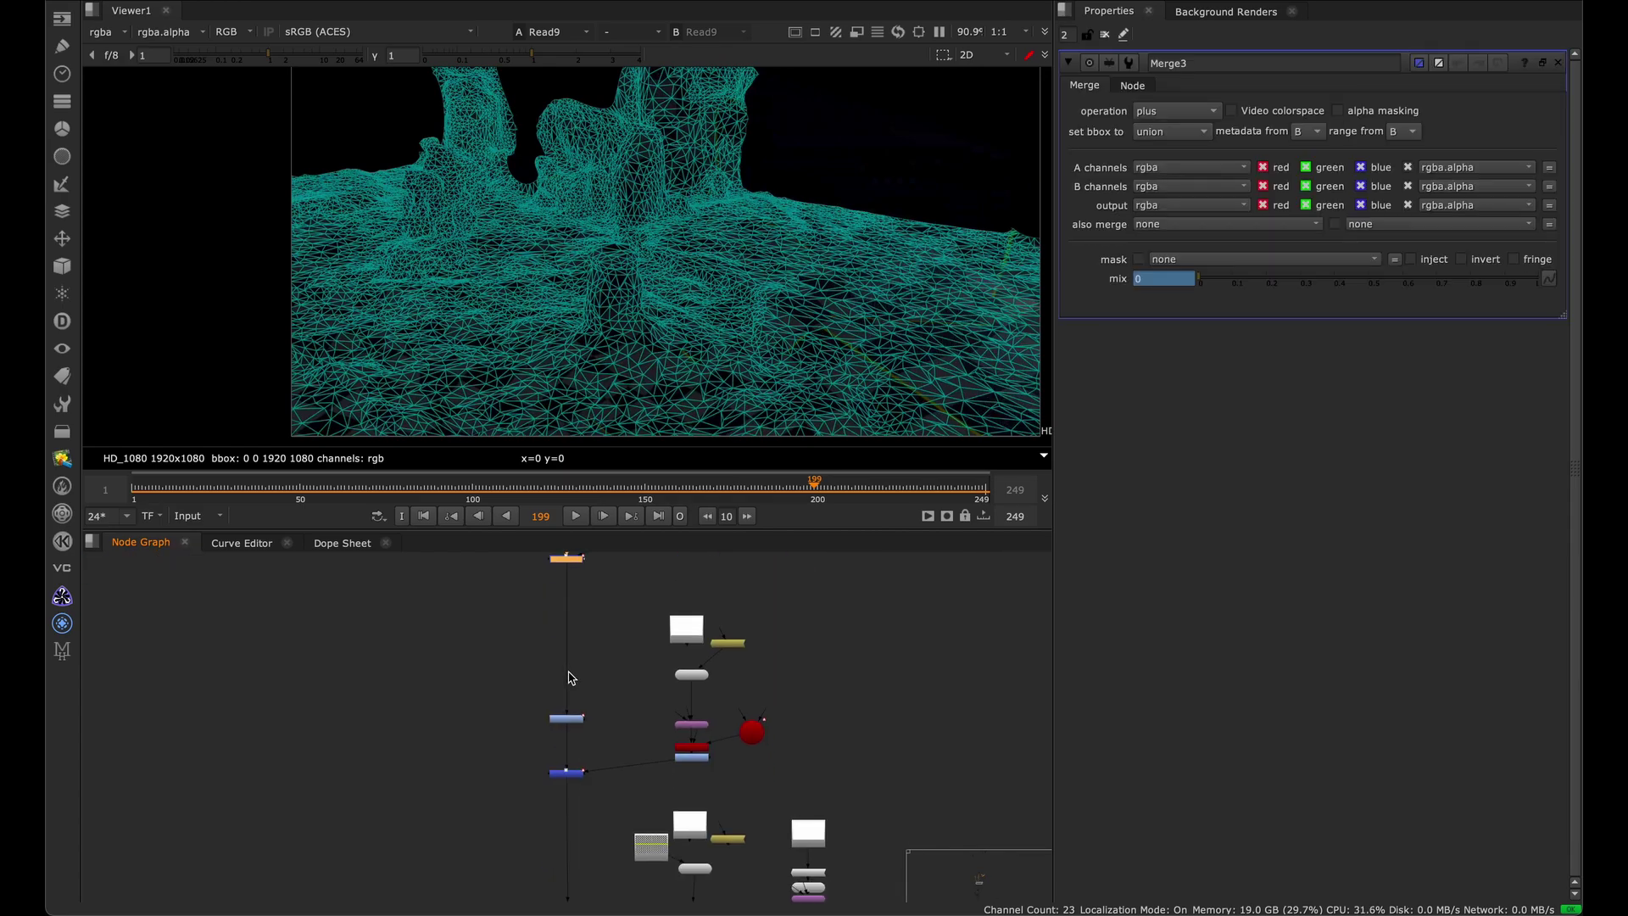
View the lidar wireframe at Grade8 and ScanlineRender2 and open the Merge4 properties.
scroll(568, 688, "up", 6)
middle_click_drag(625, 799, 559, 677)
left_click(776, 696)
key("1")
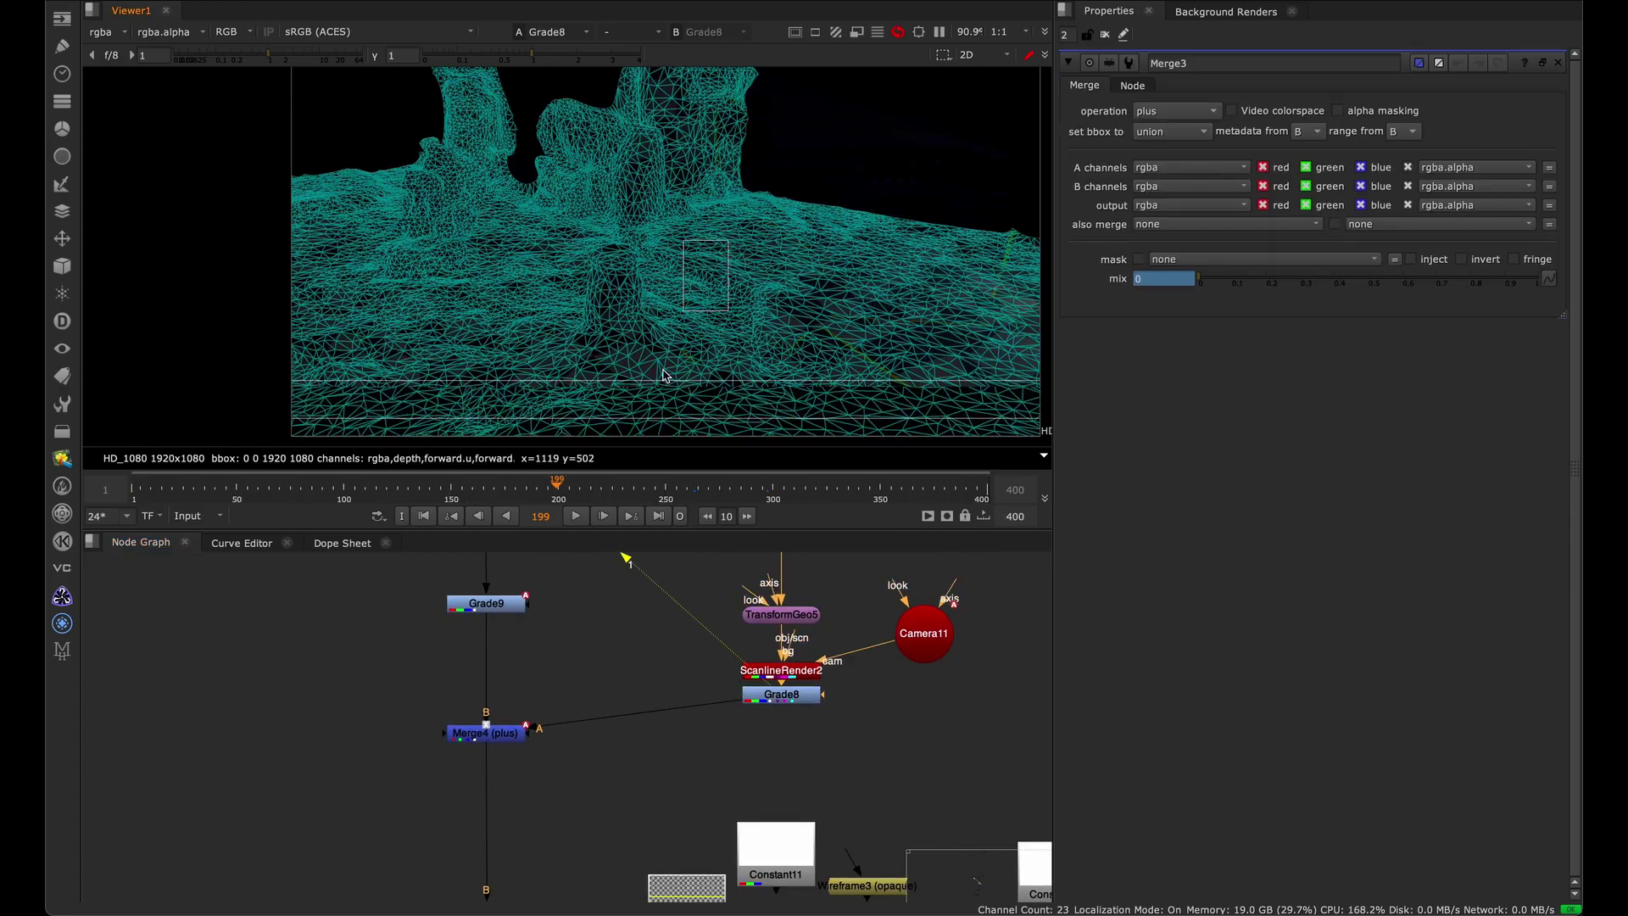
middle_click_drag(662, 621, 454, 731)
middle_click_drag(604, 640, 630, 671)
left_click(592, 867)
key("1")
middle_click_drag(560, 869, 653, 678)
double_click(396, 740)
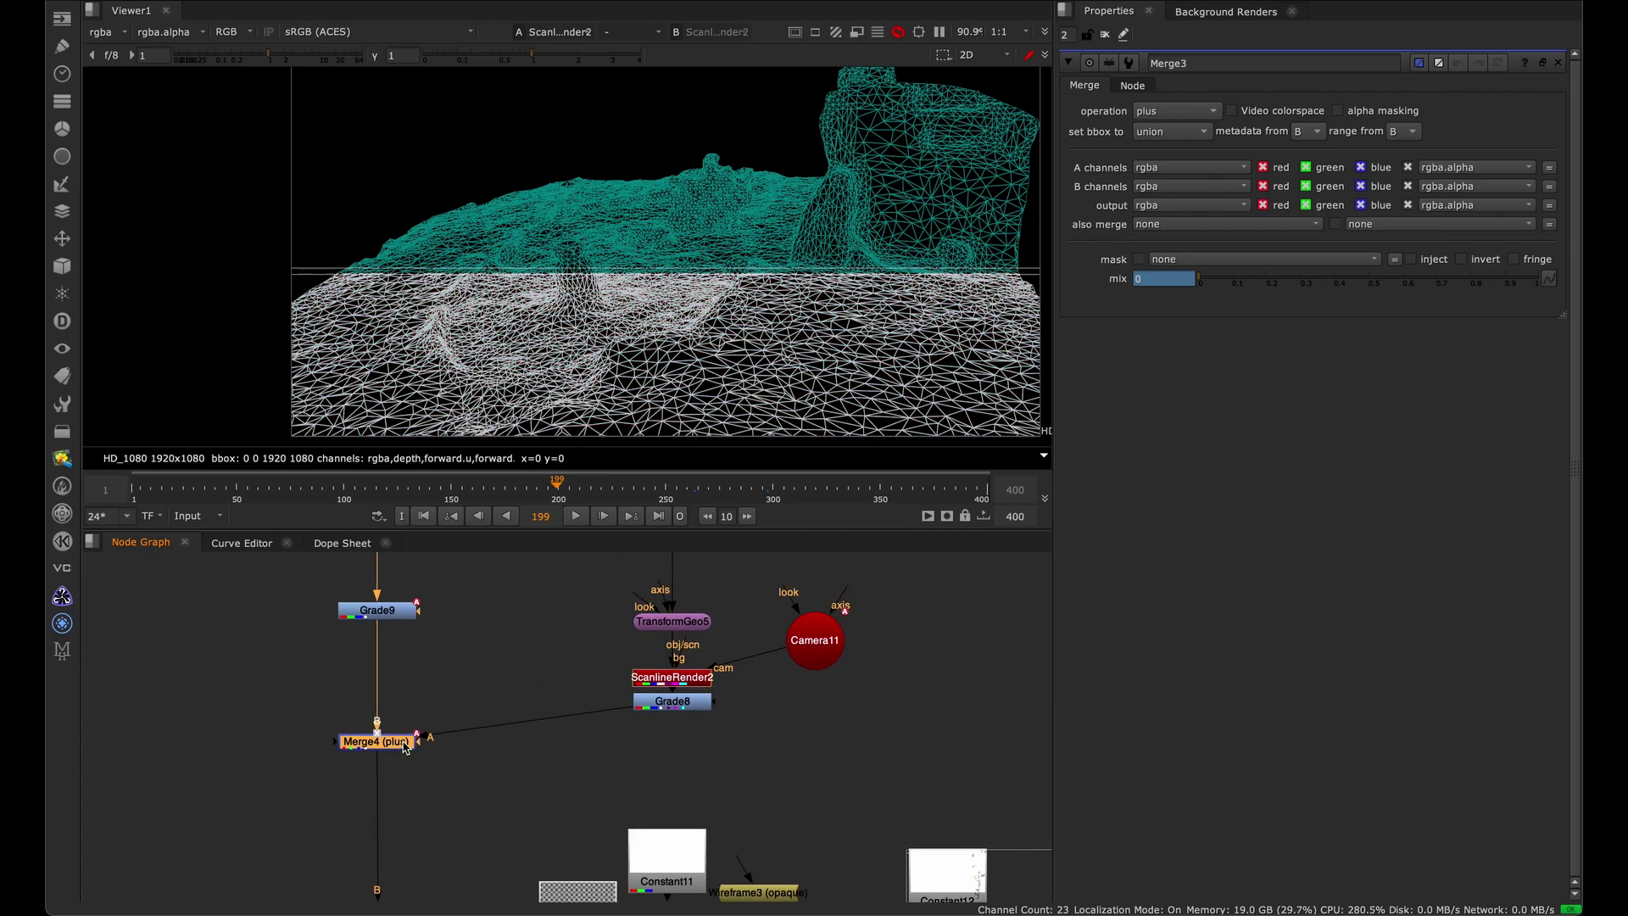
View the CheckerBoard3 pattern that feeds the ReadGeo6 lidar geometry.
middle_click_drag(566, 709, 505, 778)
scroll(565, 603, "down", 3)
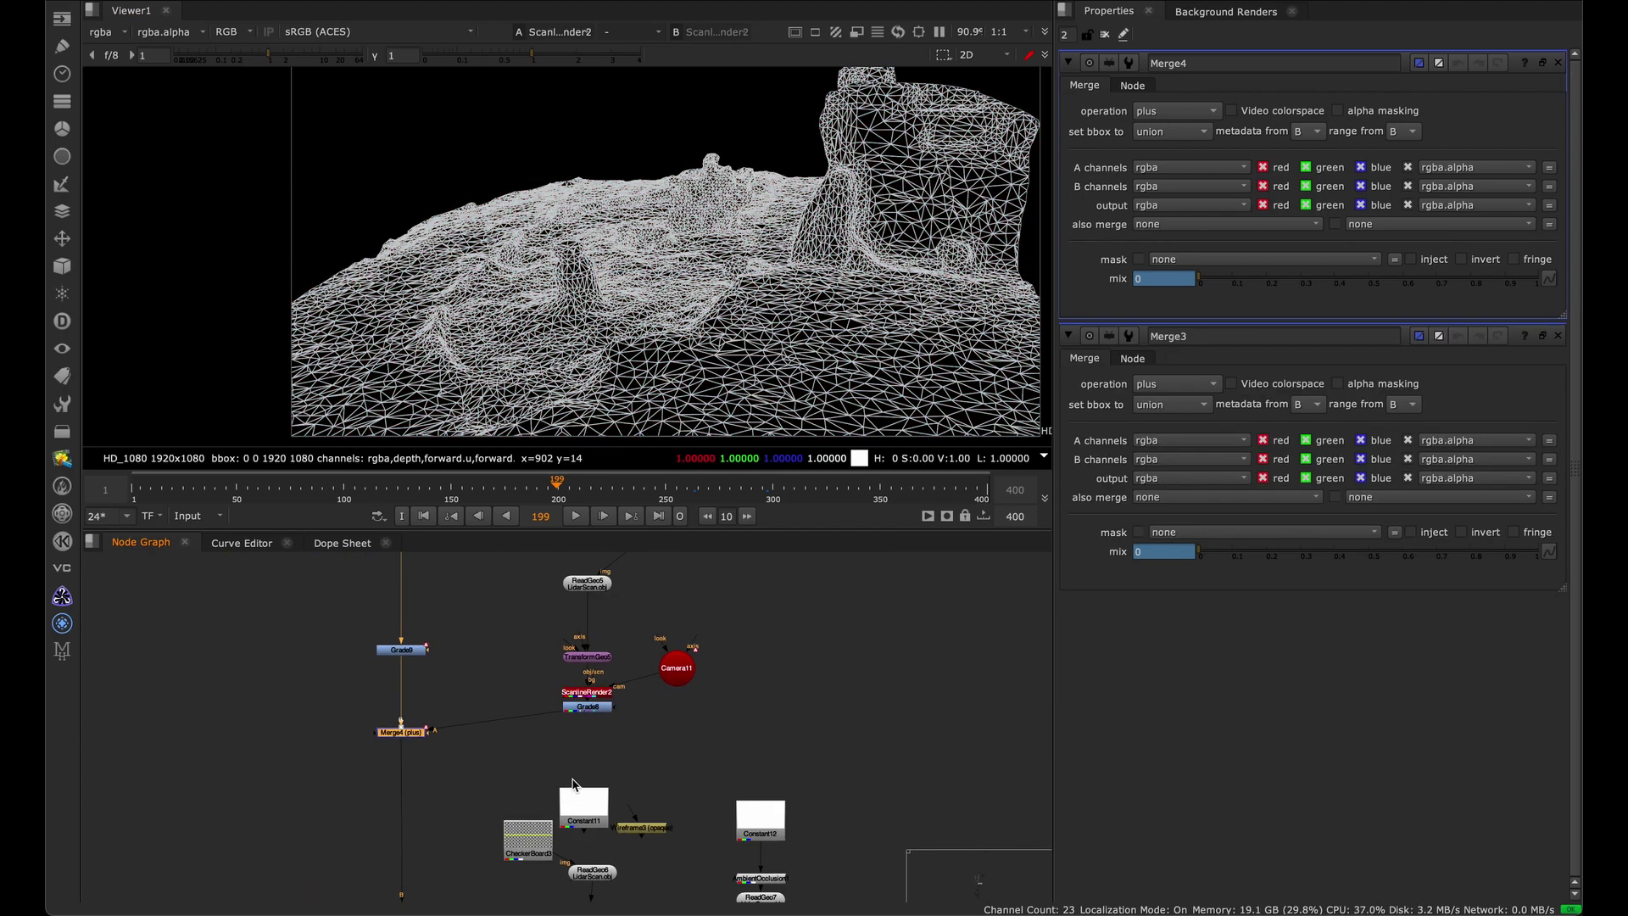
scroll(563, 728, "up", 1)
middle_click_drag(556, 889, 575, 632)
left_click(624, 618)
key("1")
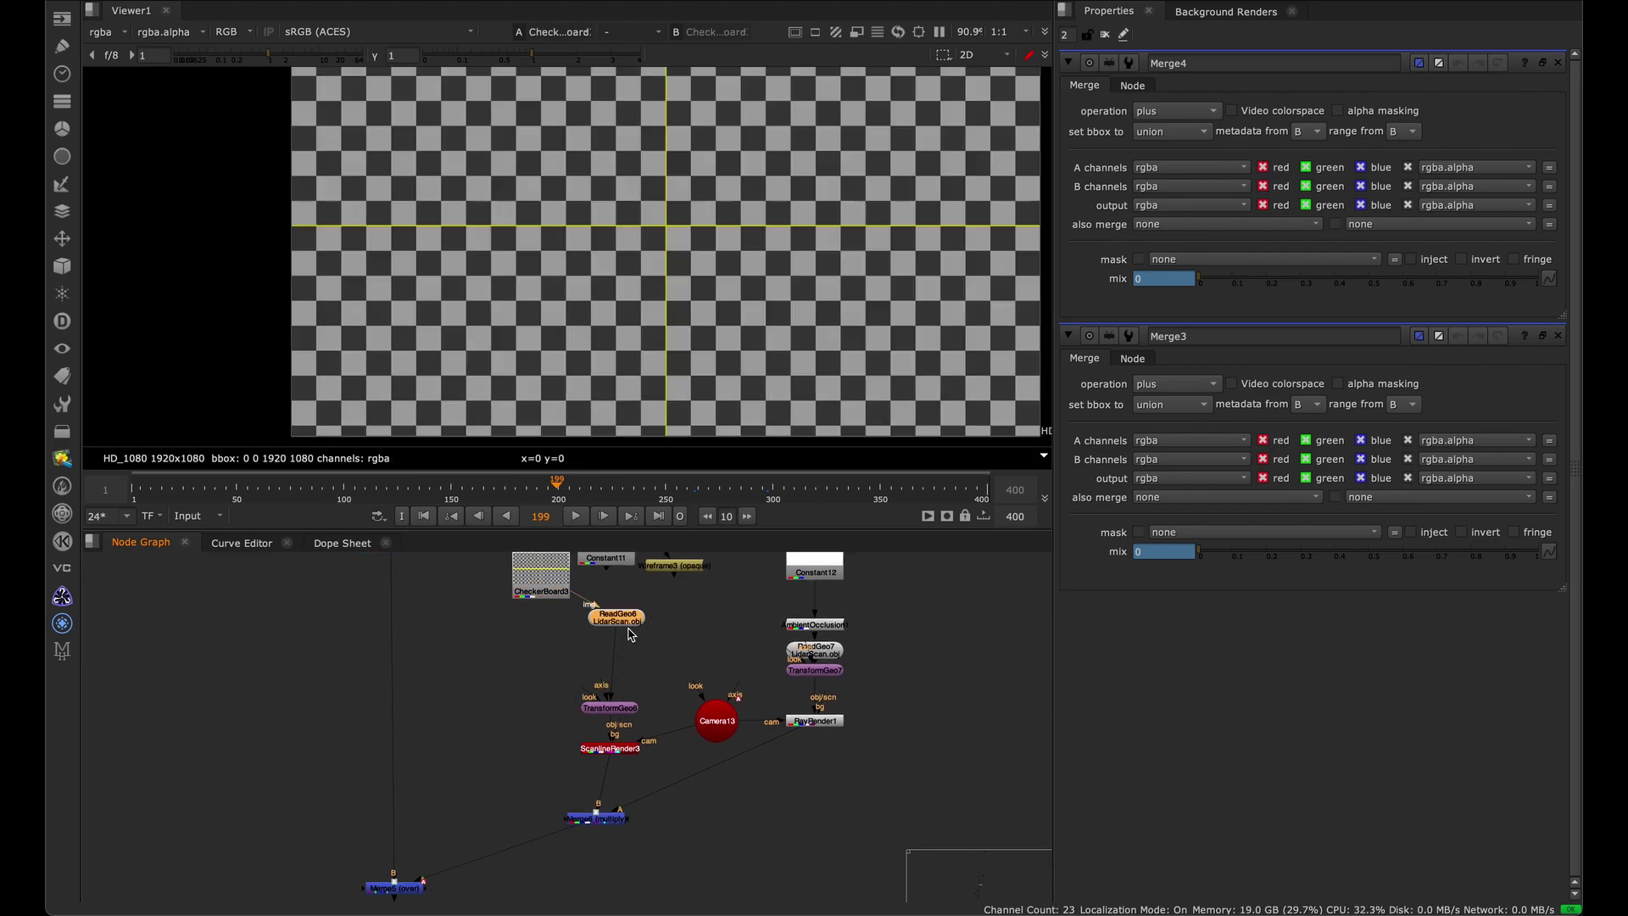
View the checkered lidar scan at ScanlineRender3 and its combination with the ambient occlusion at Merge6 in 2D.
key("Tab")
left_click(622, 774)
key("1")
left_click(422, 680)
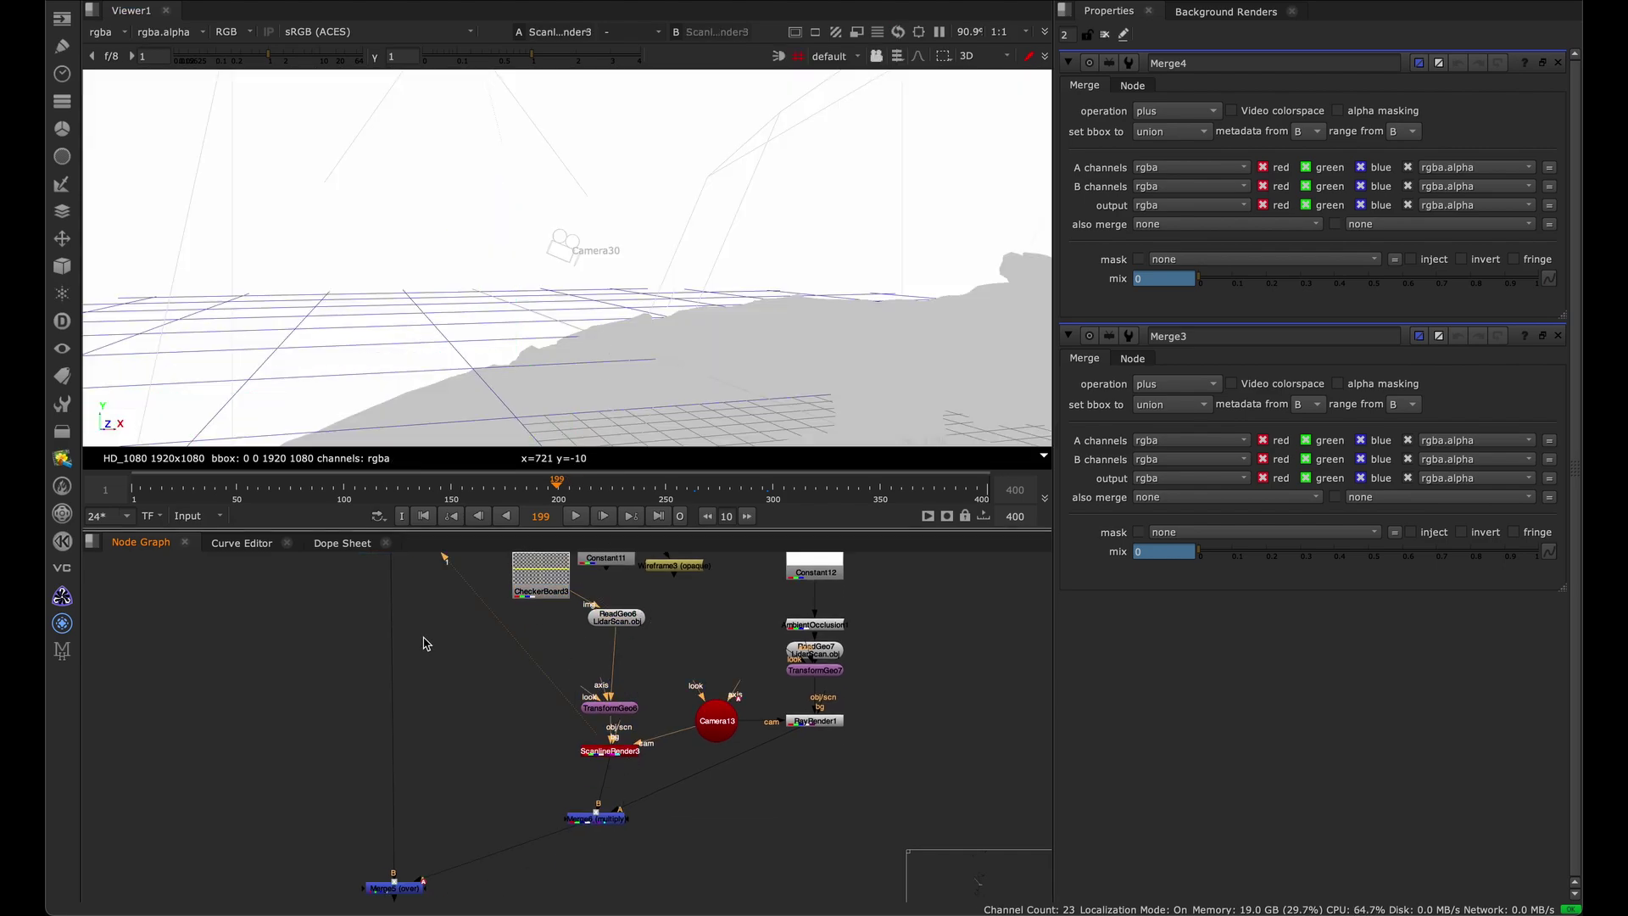
middle_click_drag(421, 679, 460, 566)
key("Tab")
left_click(630, 706)
middle_click_drag(892, 639, 722, 720)
middle_click_drag(740, 614, 676, 718)
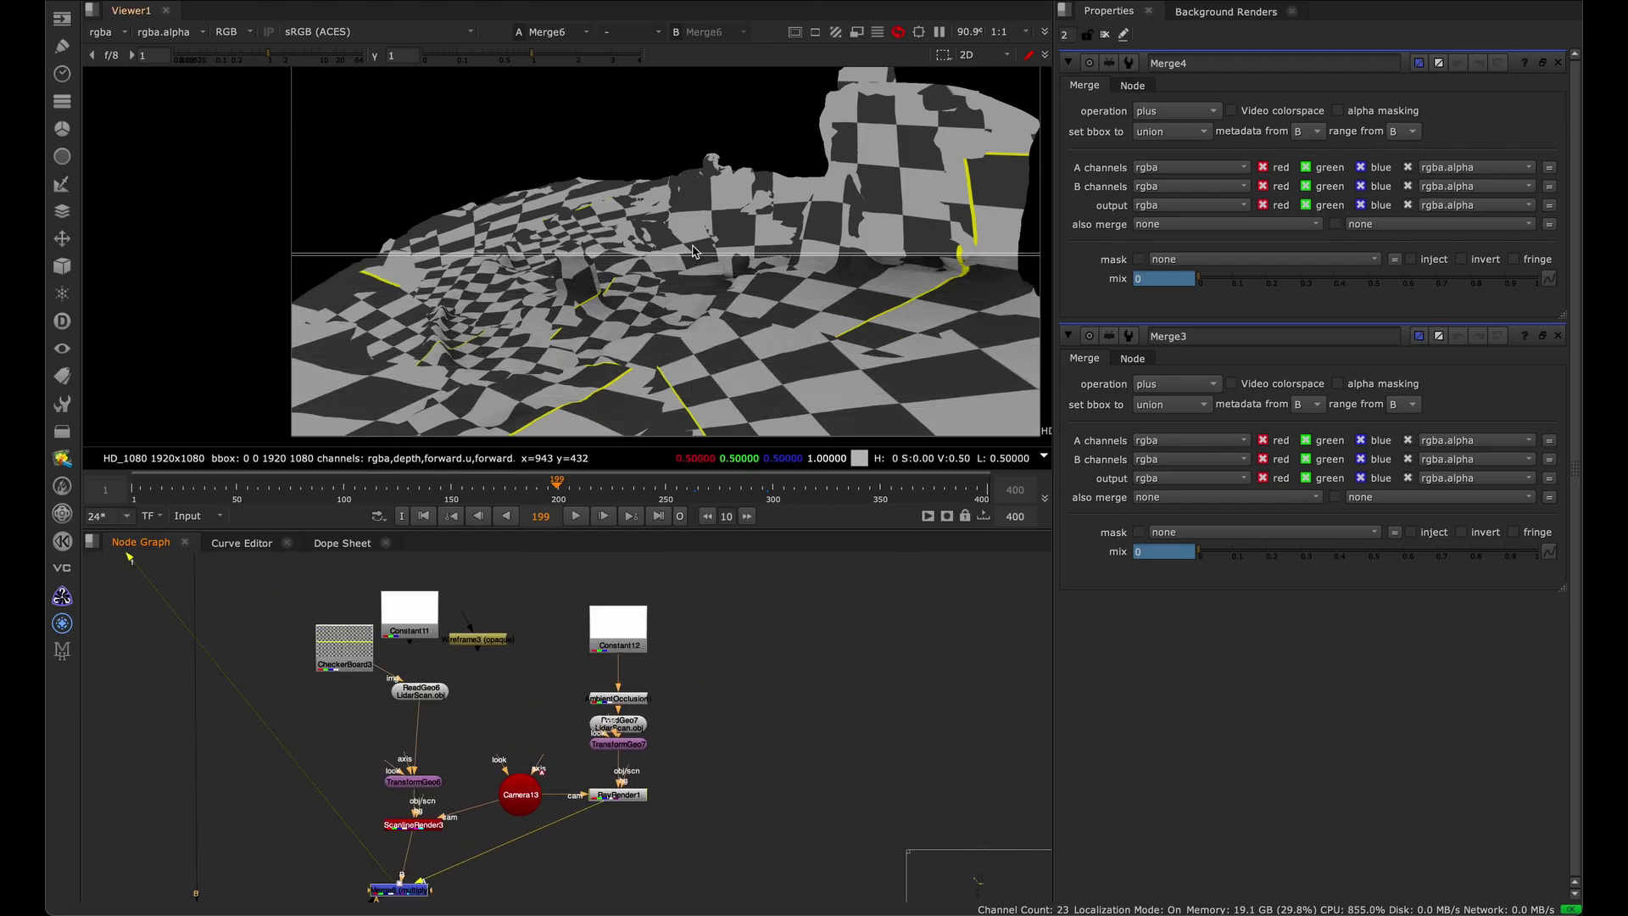
Examine the ambient occlusion branch through ReadGeo7 and TransformGeo7 to RayRender1 and its Camera13 input.
scroll(676, 718, "up", 5)
middle_click_drag(647, 657, 644, 703)
left_click_drag(642, 691, 641, 677)
left_click_drag(644, 761, 644, 727)
left_click(578, 801)
middle_click_drag(719, 851, 711, 737)
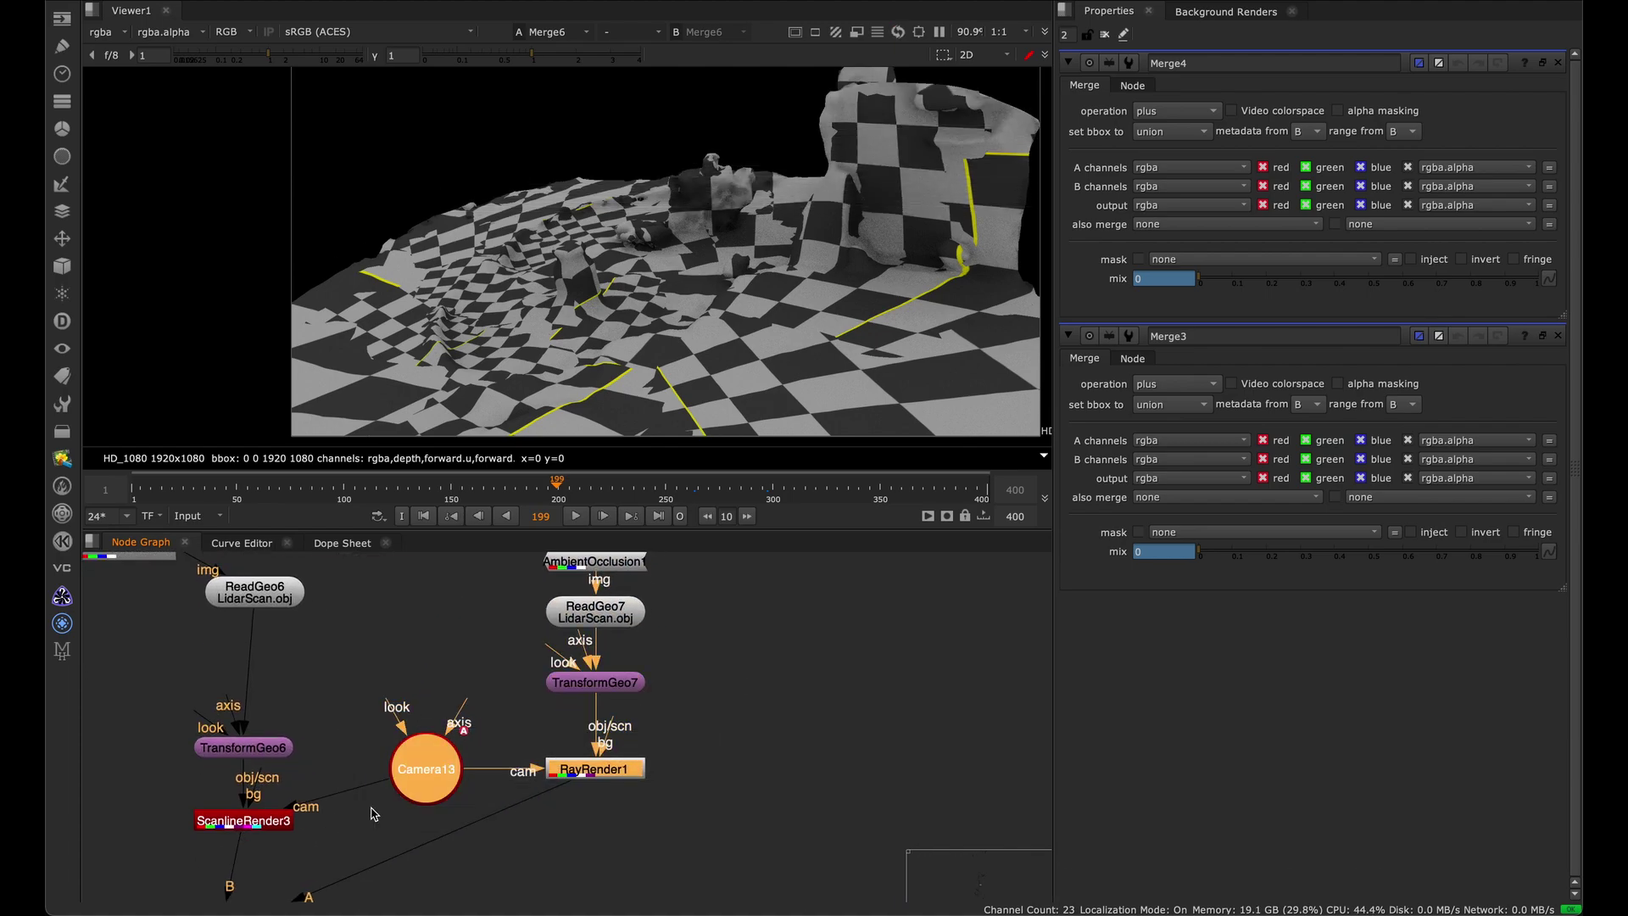
Open the Merge6 properties to examine its multiply operation.
scroll(658, 712, "down", 5)
scroll(560, 738, "up", 4)
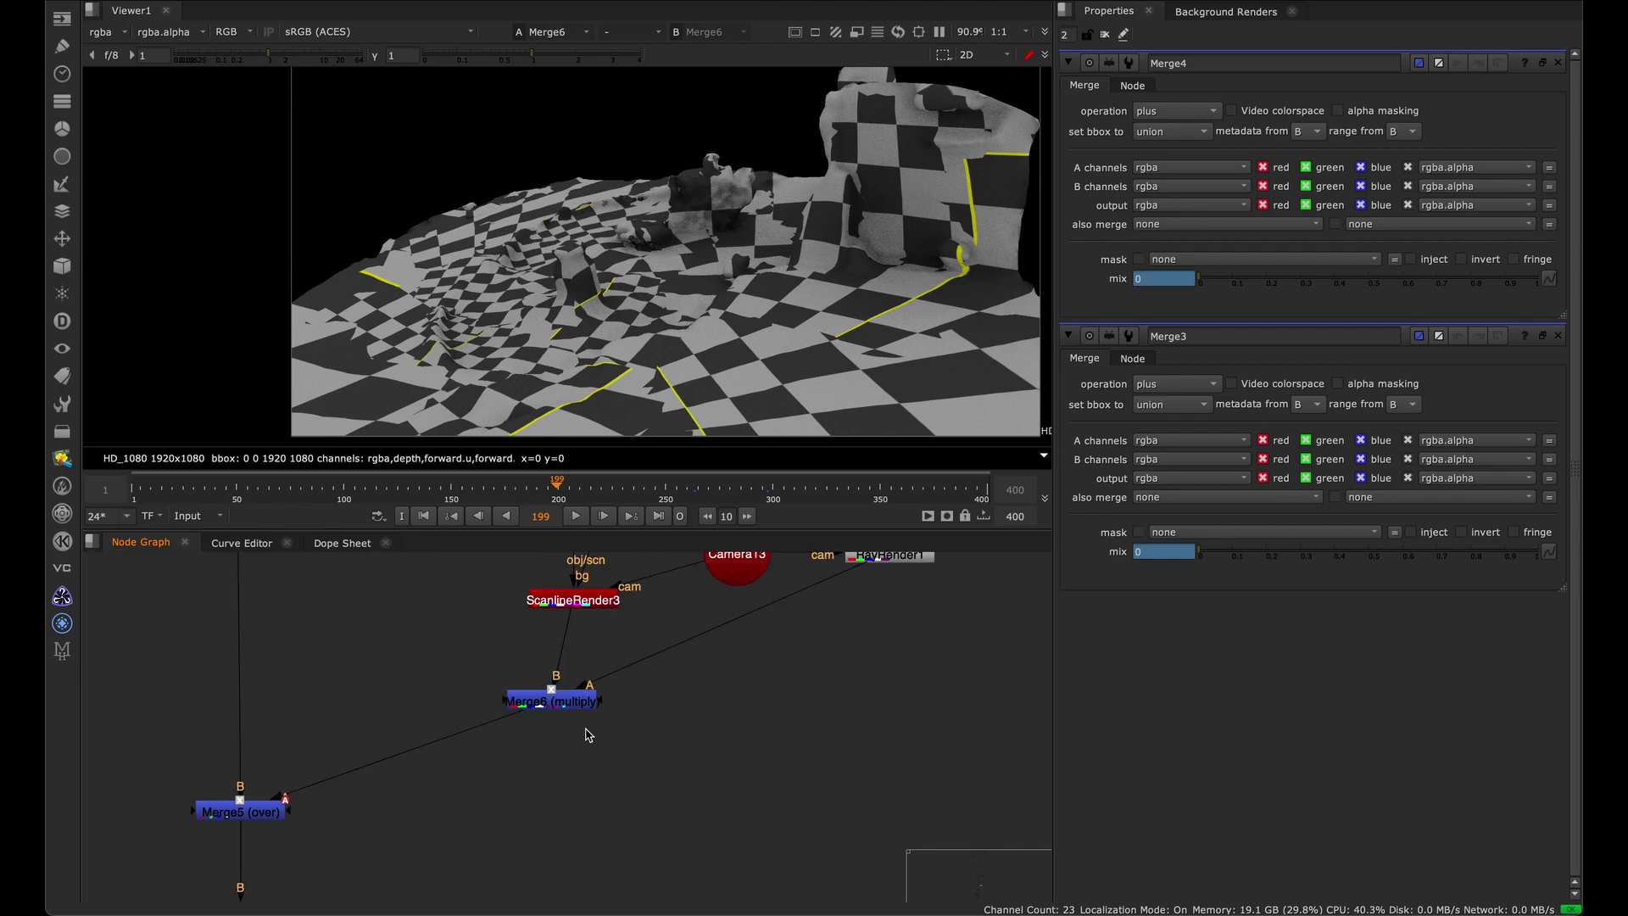
left_click(597, 717)
double_click(601, 718)
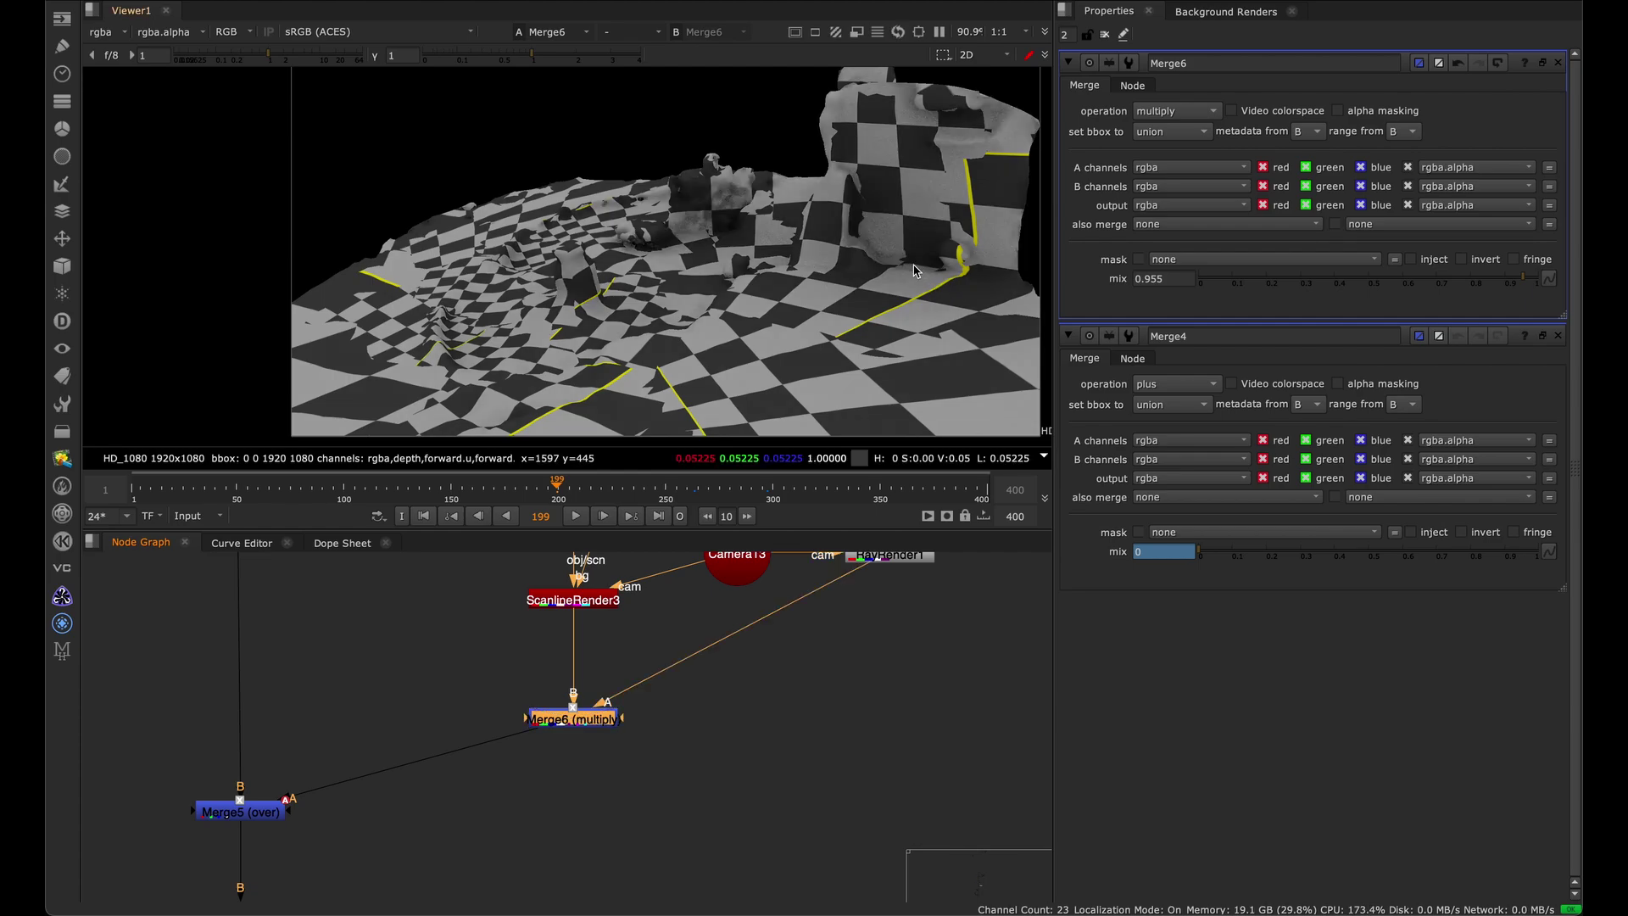
View the main branch at Merge5 and open that node's properties to examine its mix.
middle_click_drag(267, 814, 550, 747)
left_click(547, 746)
key("1")
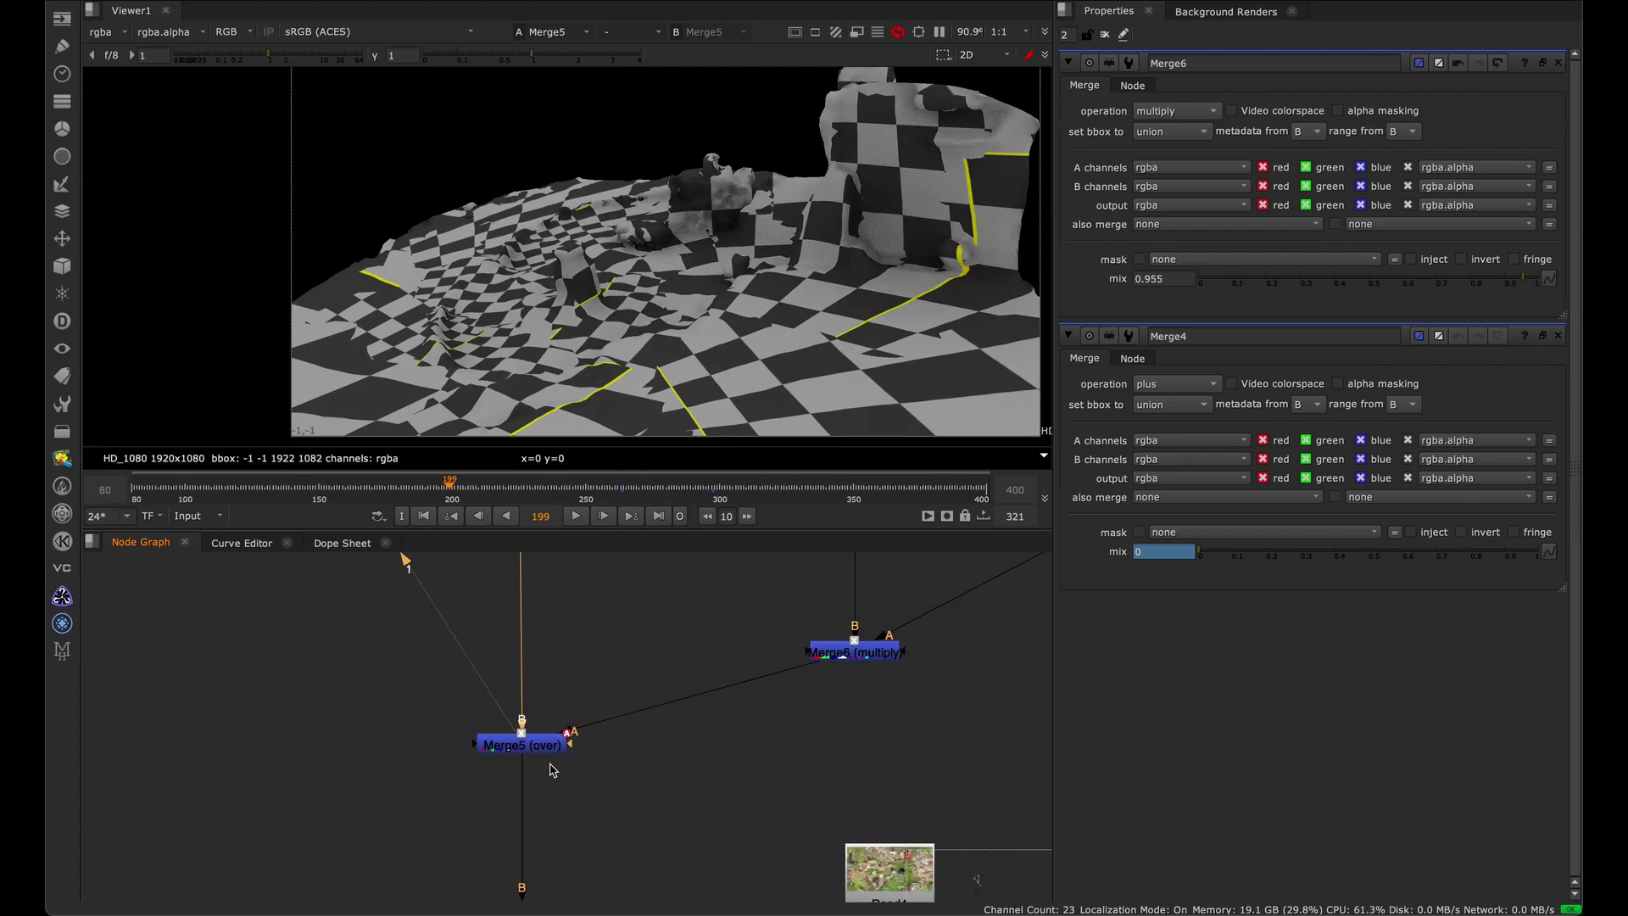
double_click(555, 752)
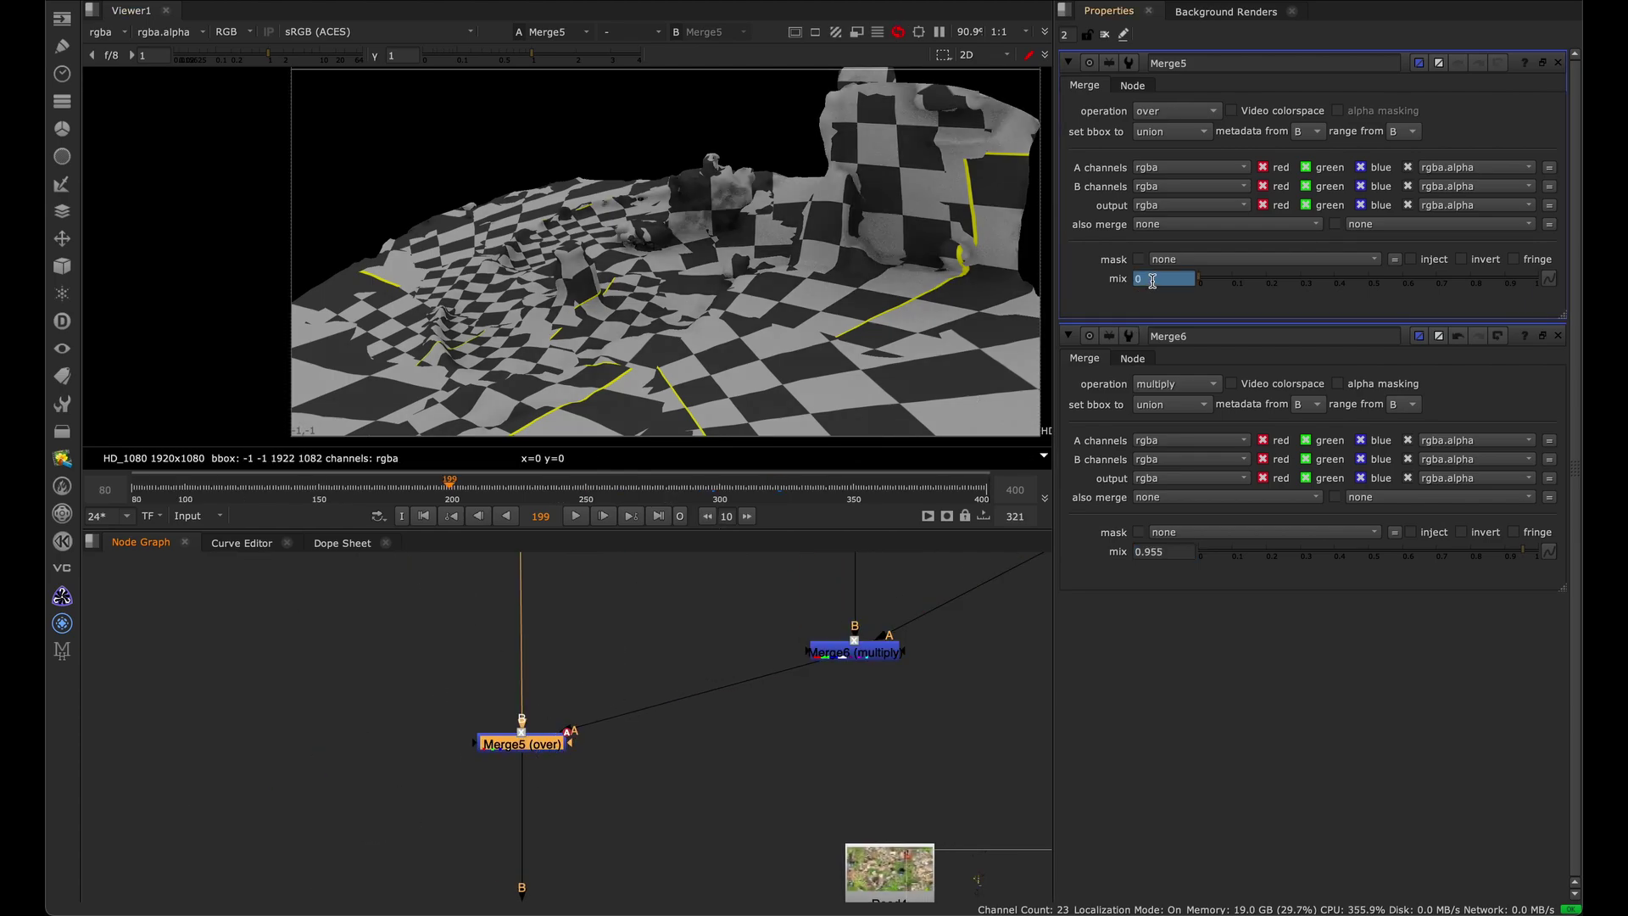
View the textured lidar render at ScanlineRender4 and follow it to where it joins the main branch at Merge8.
middle_click_drag(552, 719, 485, 559)
scroll(531, 687, "down", 4)
scroll(561, 708, "up", 2)
left_click(640, 744)
key("1")
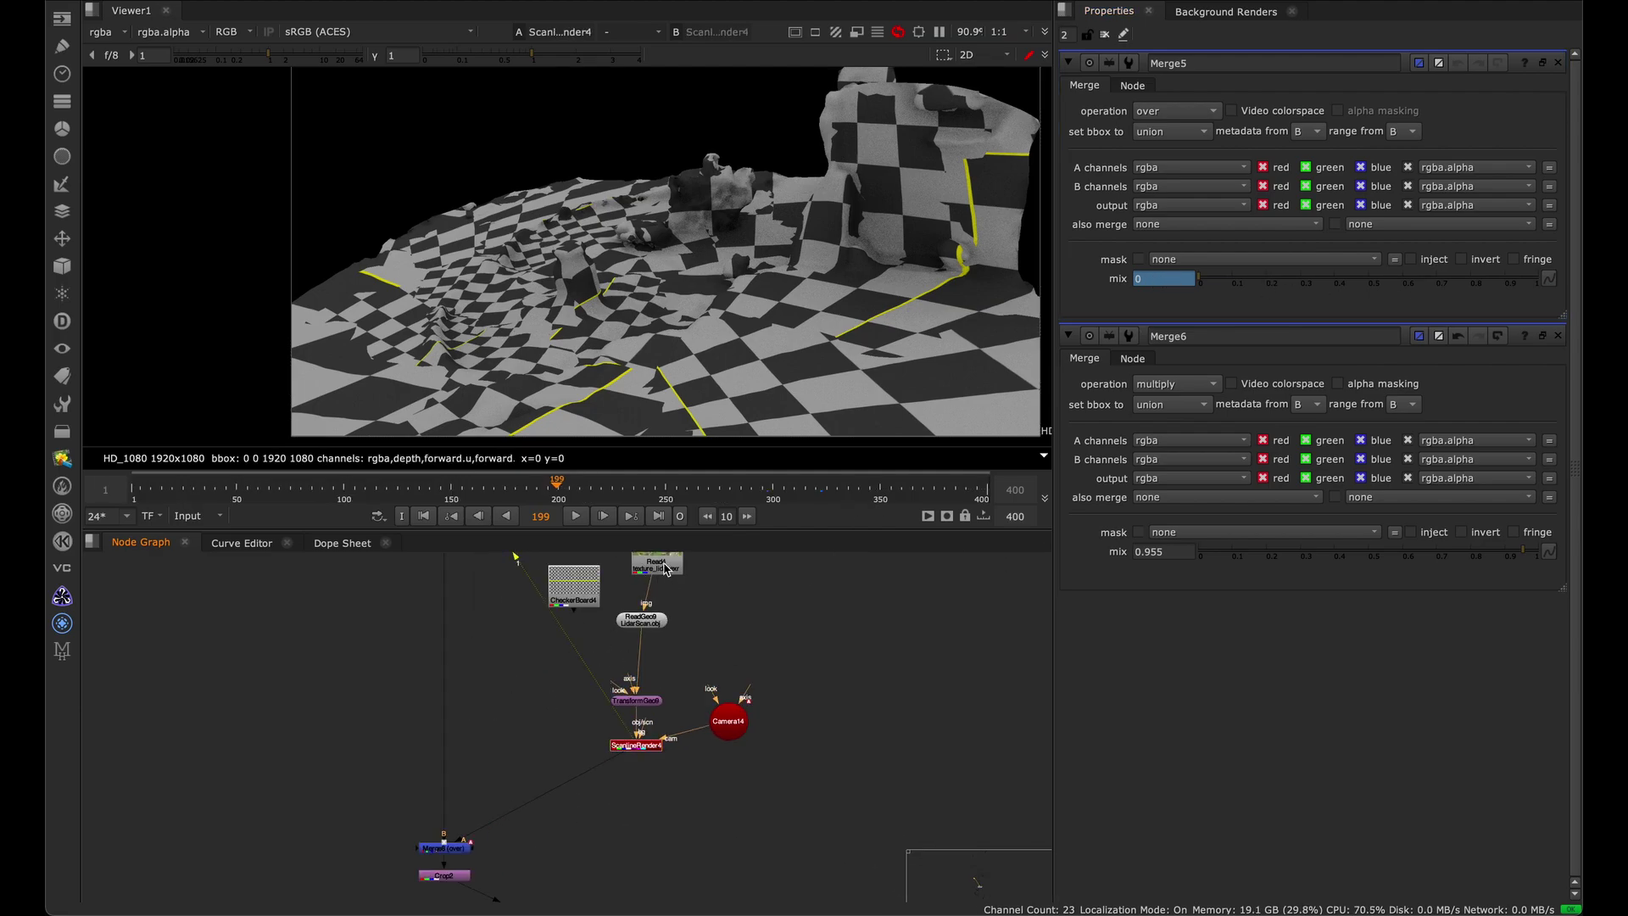
middle_click_drag(441, 876, 497, 806, "alt")
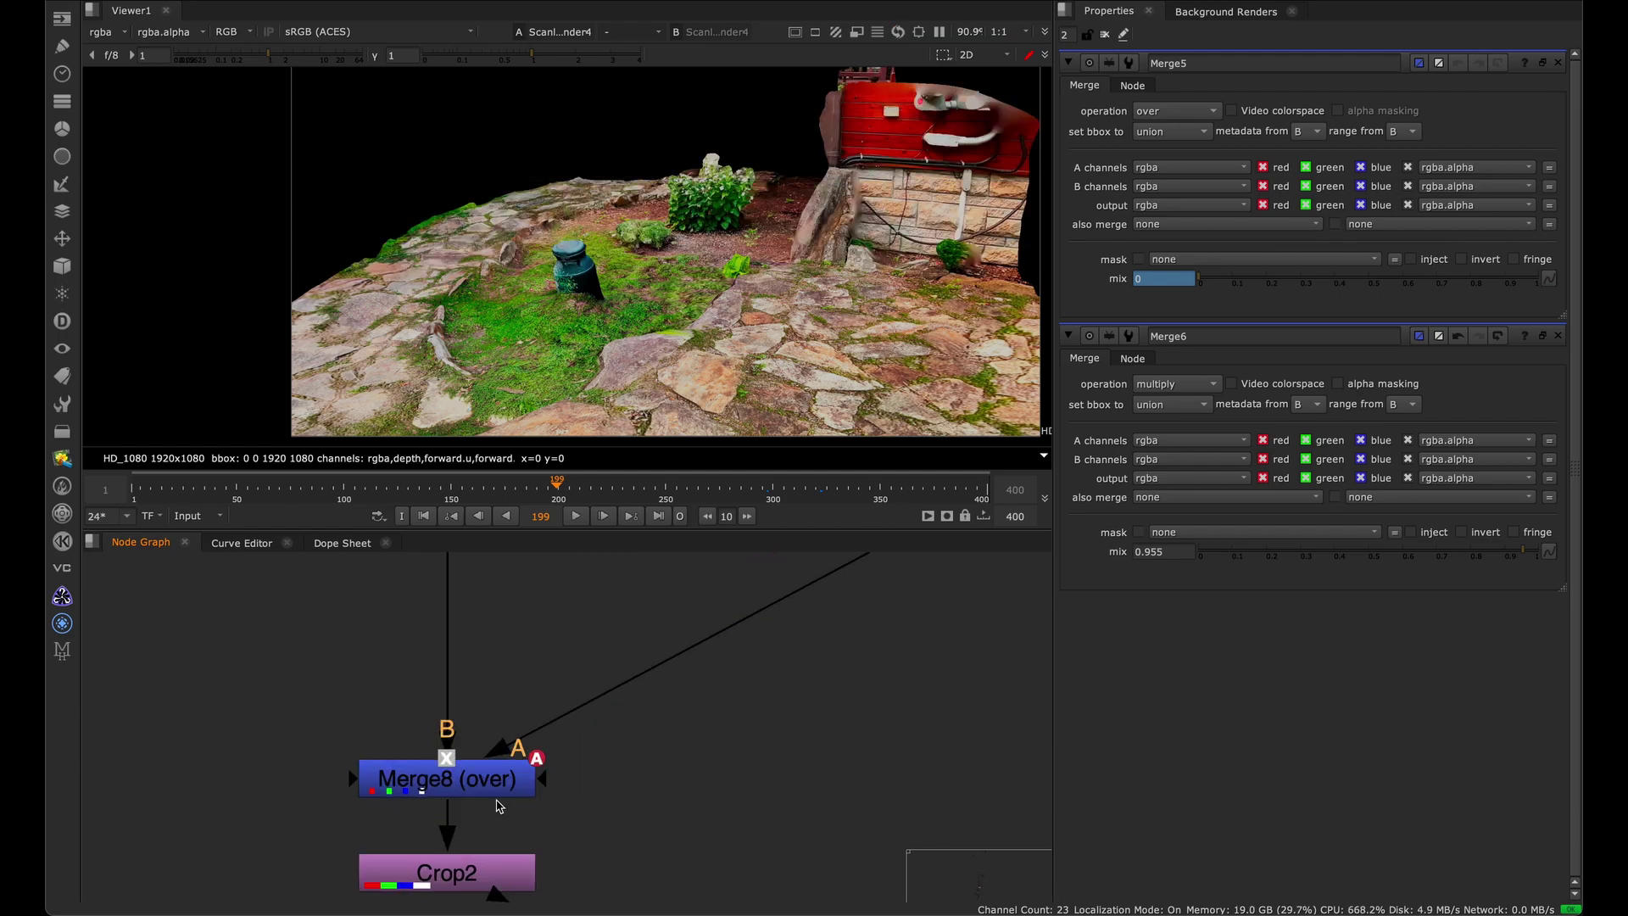
left_click(499, 784)
middle_click_drag(587, 660, 477, 827, "alt")
Return to the rendered clip Read9, view it again and run through its frames.
scroll(571, 756, "down", 6)
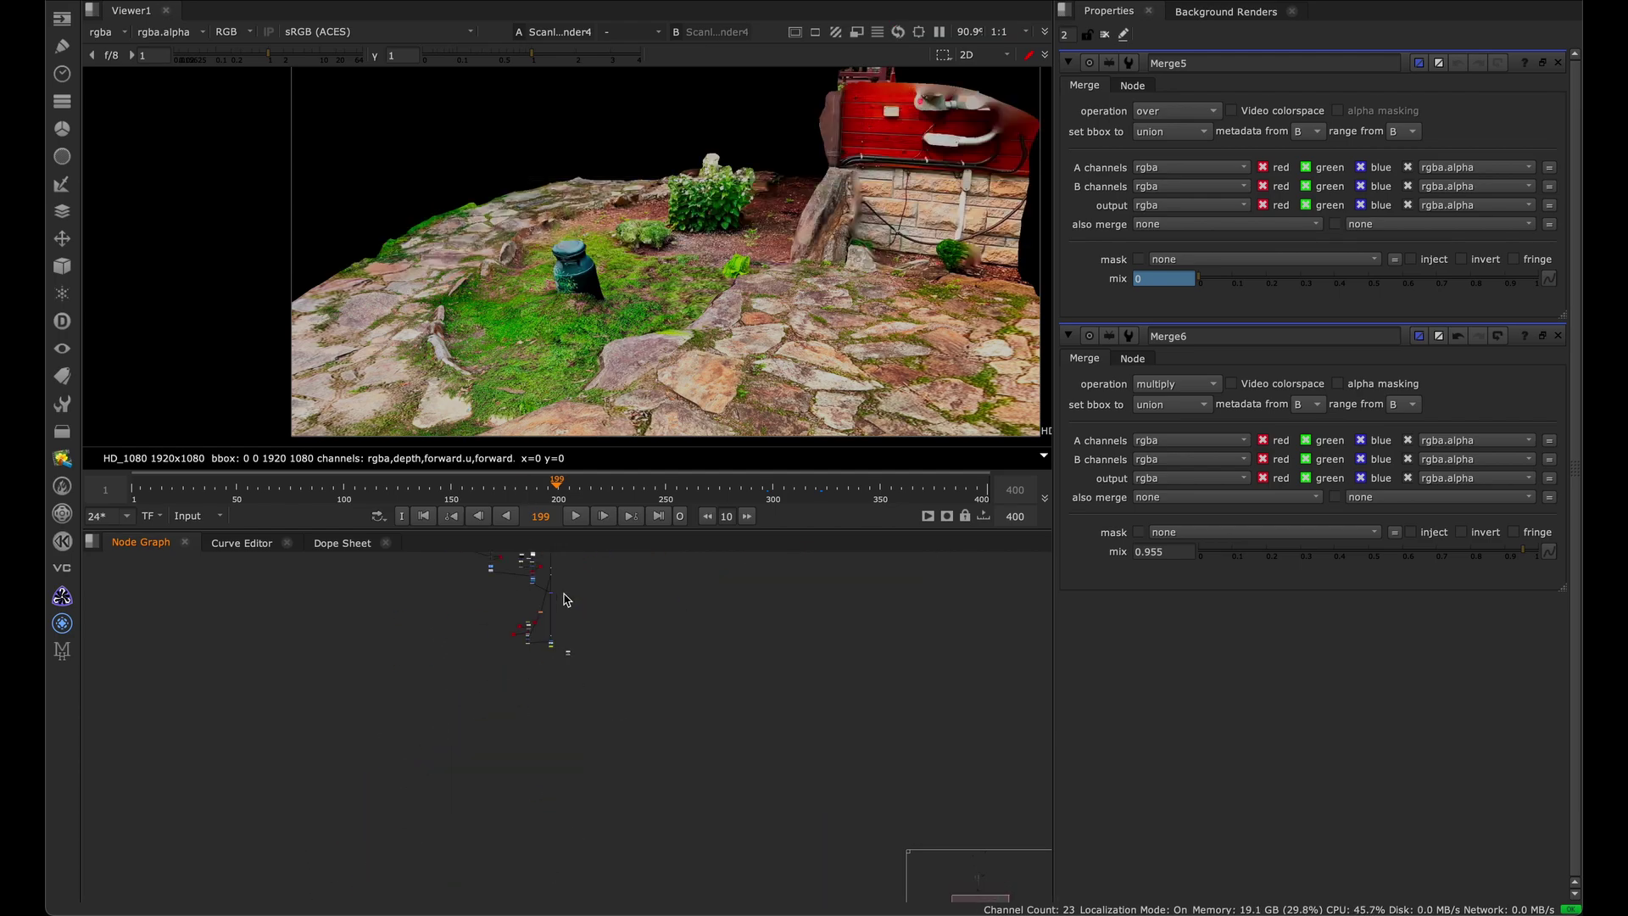
scroll(591, 661, "up", 8)
left_click(570, 723)
scroll(560, 747, "up", 4)
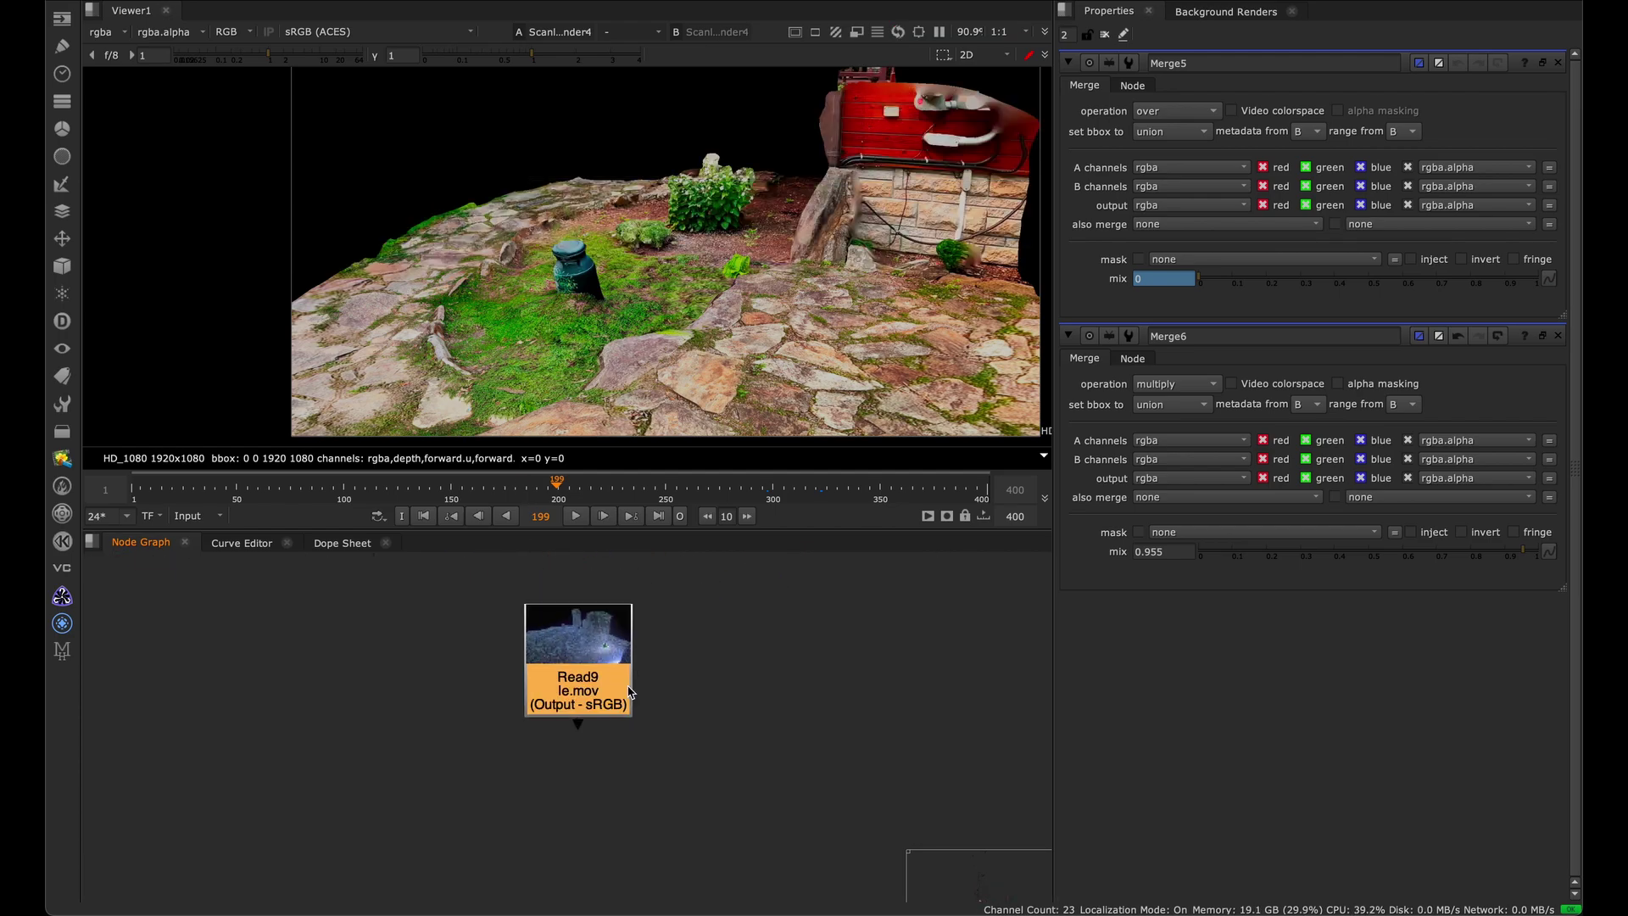
key("1")
left_click(608, 731)
left_click(568, 513)
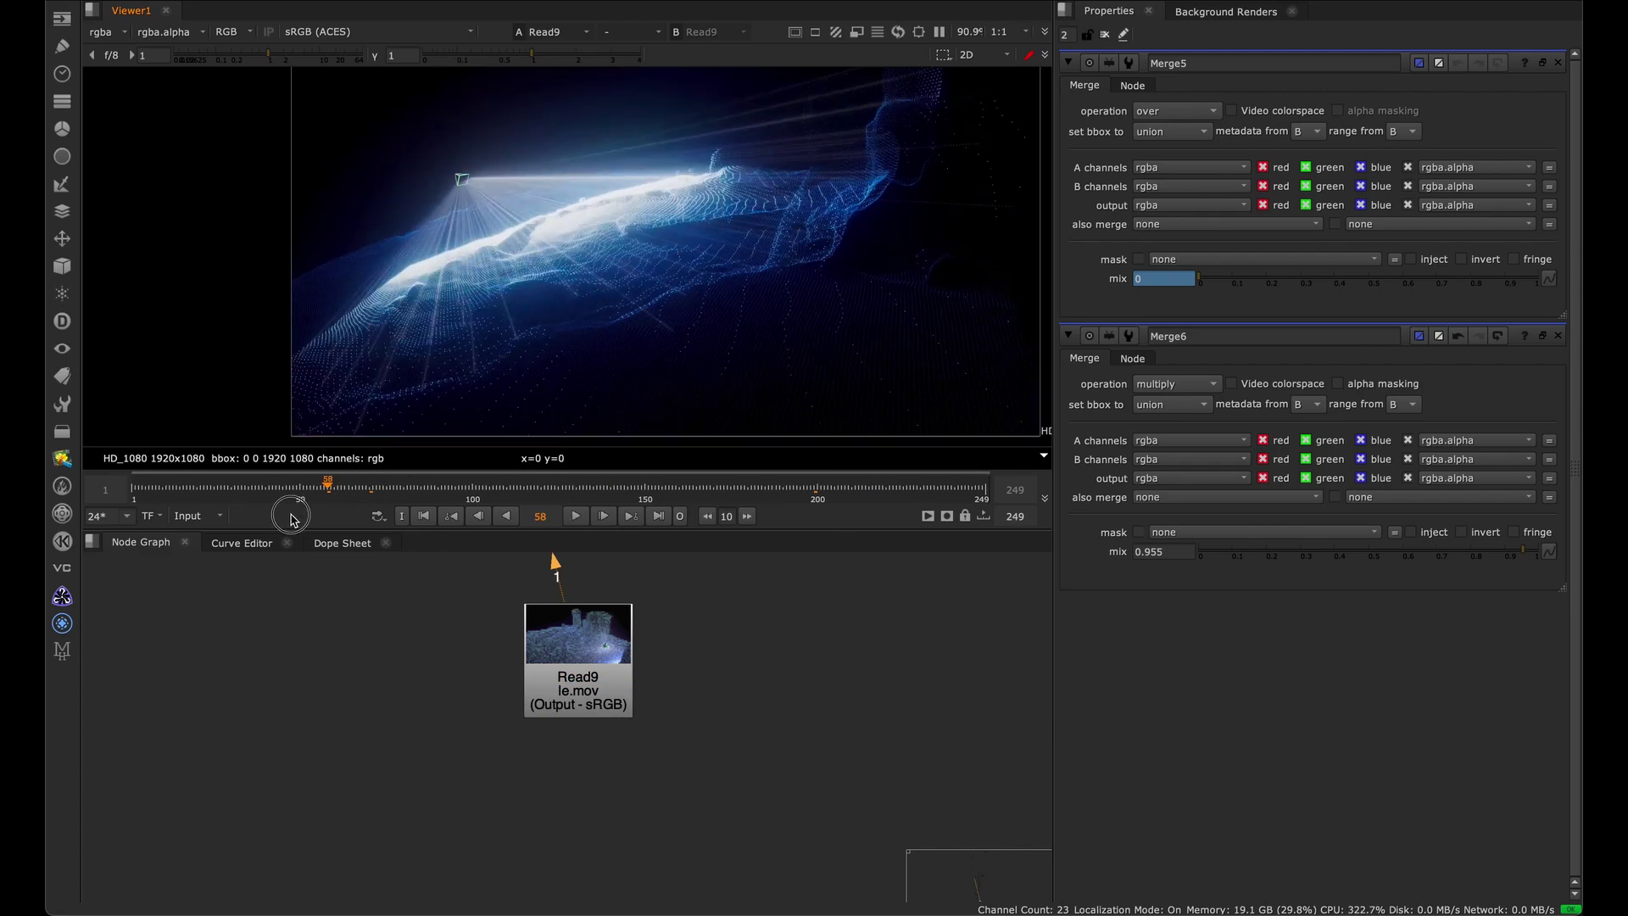